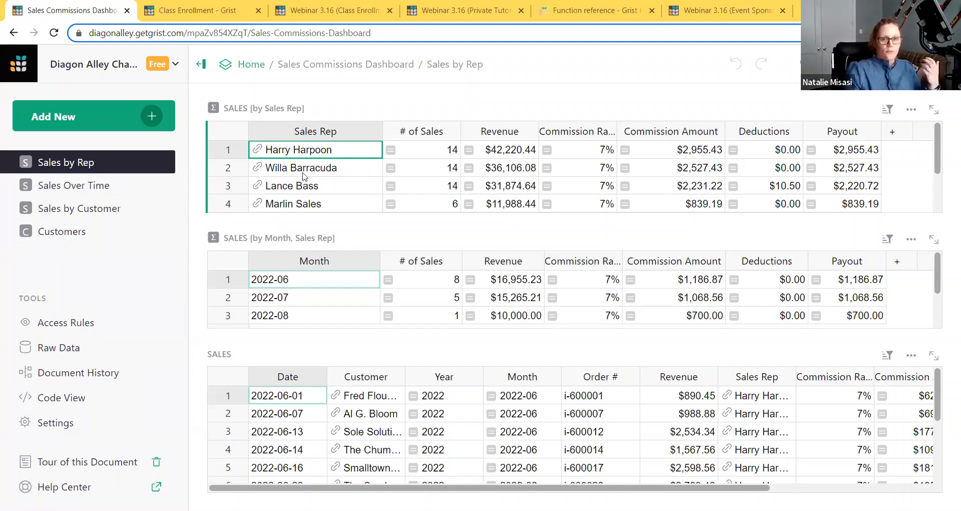
Step: Compare the linked sales records of the first two sales reps, narrowing the second rep's sales by month to 2022-06 and 2022-07
{"action": "key", "text": "Down"}
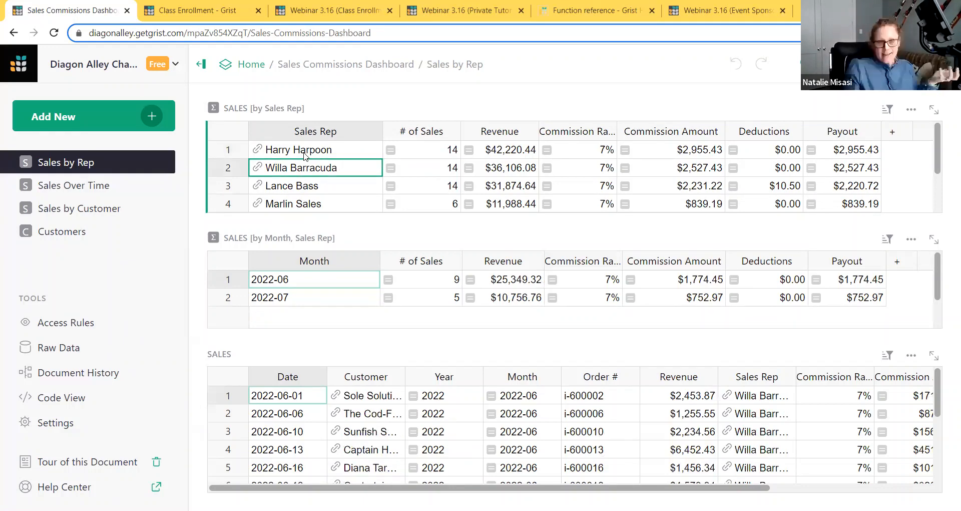
{"action": "left_click", "coordinate": [296, 153]}
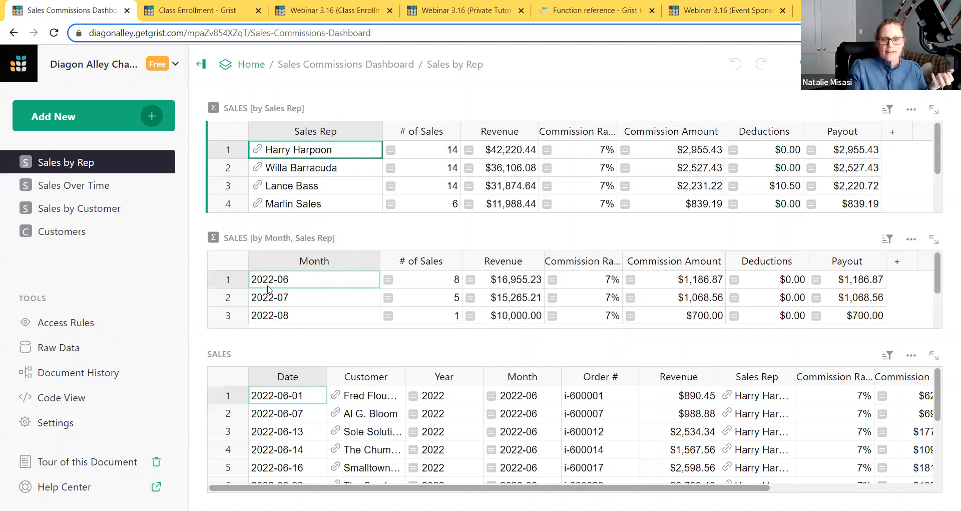
{"action": "left_click", "coordinate": [301, 174]}
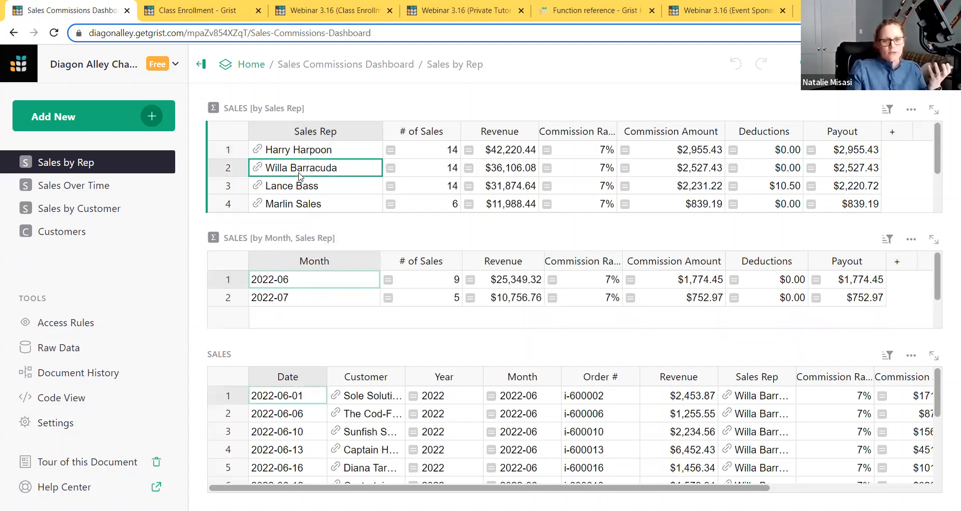
{"action": "left_click", "coordinate": [287, 299]}
{"action": "left_click", "coordinate": [288, 285]}
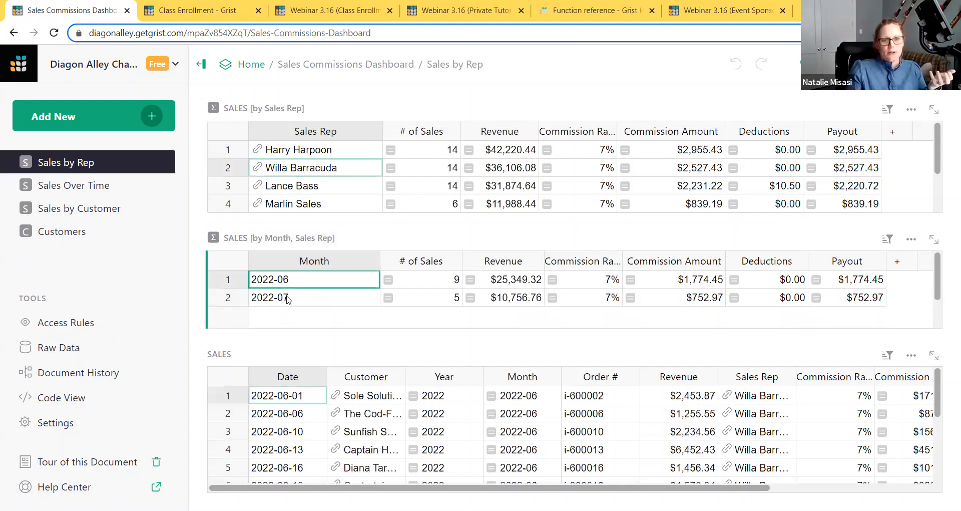
{"action": "left_click", "coordinate": [288, 298]}
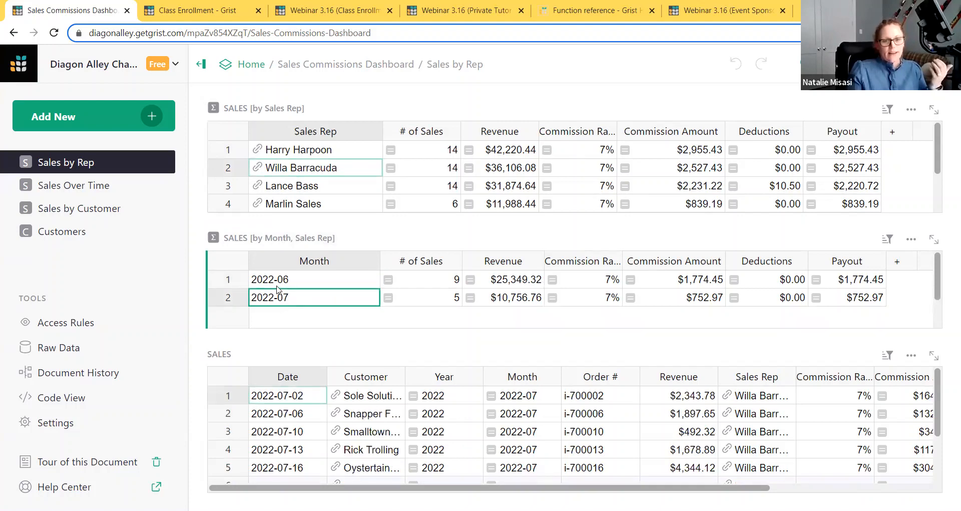
{"action": "left_click", "coordinate": [278, 285]}
{"action": "left_click", "coordinate": [279, 299]}
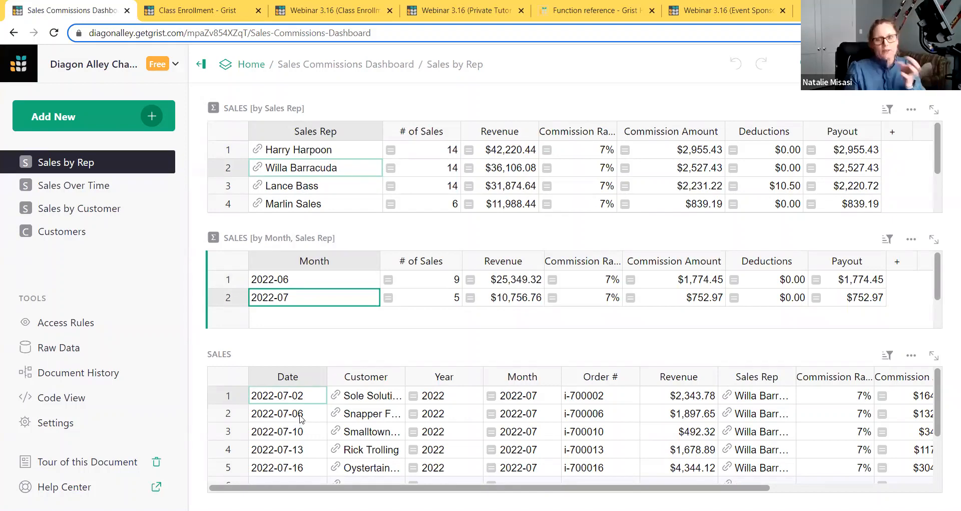
Step: Show the third sales rep's 2022-07 sales and look through the linked records
{"action": "left_click", "coordinate": [291, 186]}
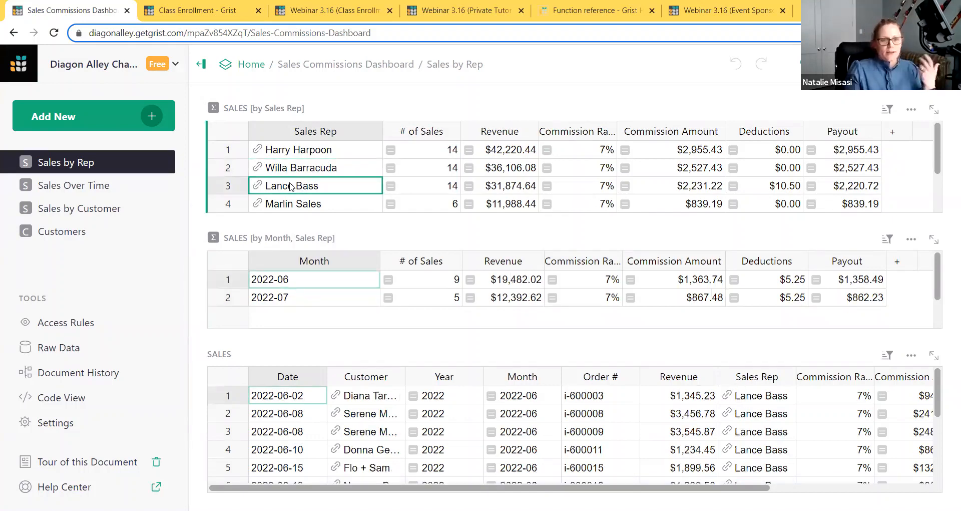
{"action": "left_click", "coordinate": [300, 301]}
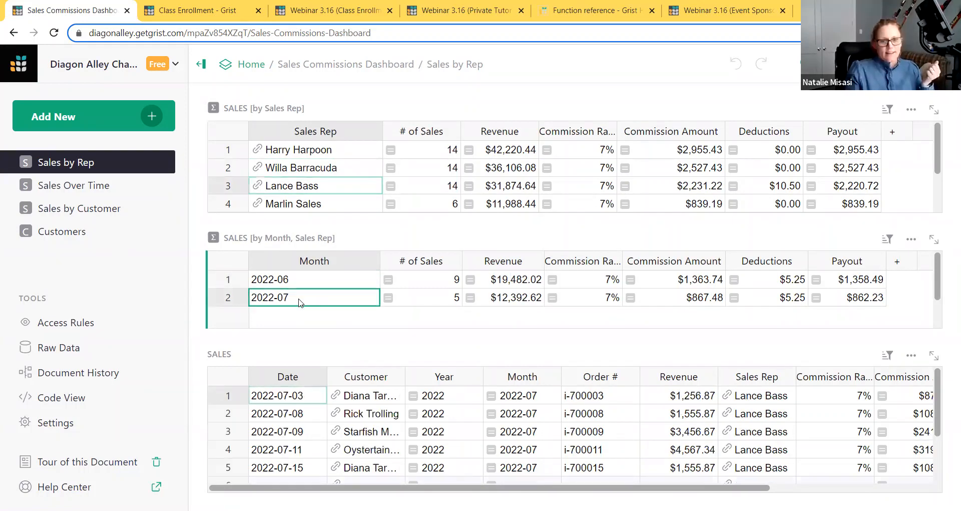
{"action": "scroll", "coordinate": [298, 412], "scroll_direction": "down", "scroll_amount": 2}
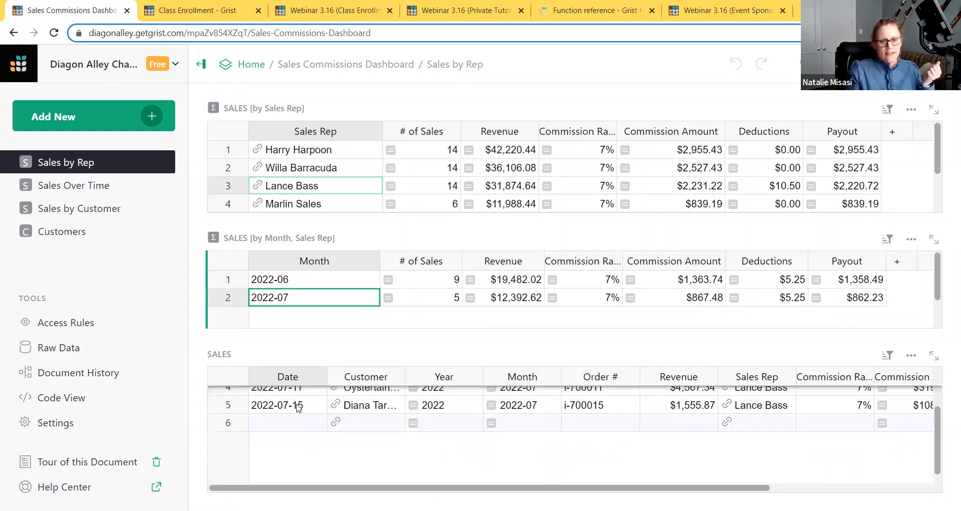
{"action": "scroll", "coordinate": [298, 412], "scroll_direction": "up", "scroll_amount": 2}
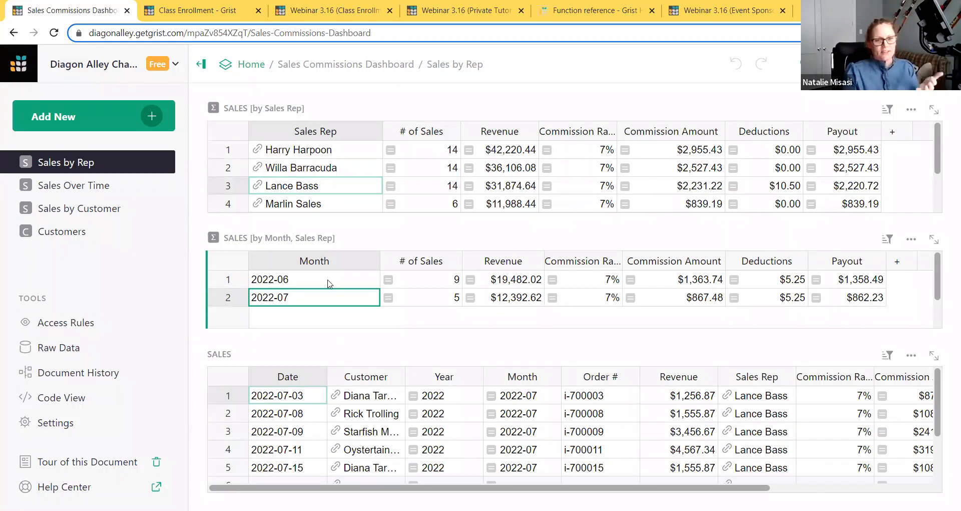
Step: Look at the Sales Over Time page and review the document's access rules for user attributes and sales tables
{"action": "left_click", "coordinate": [78, 195]}
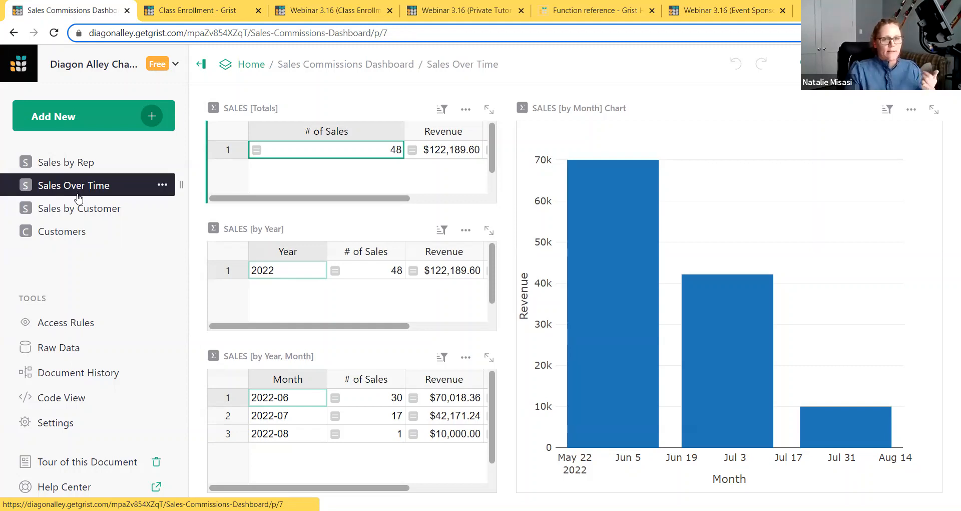
{"action": "left_click", "coordinate": [85, 328]}
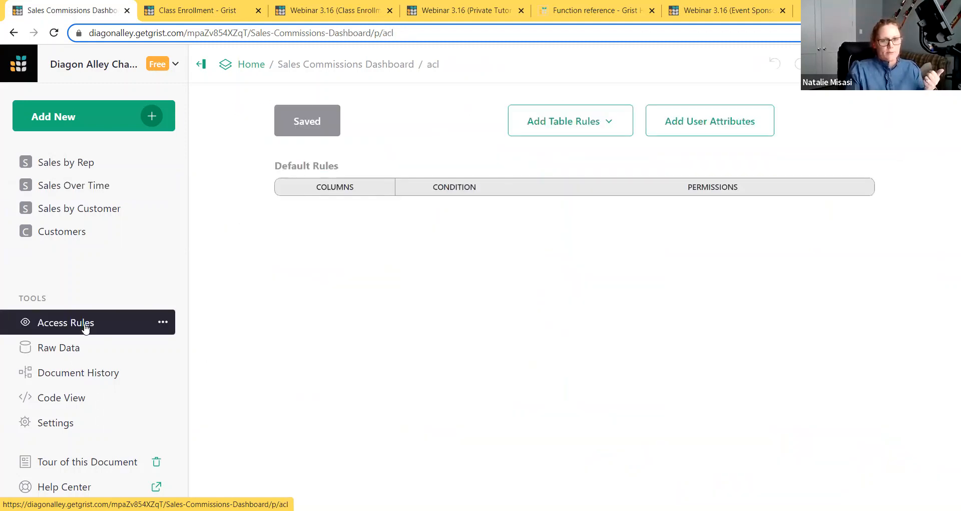
{"action": "scroll", "coordinate": [420, 308], "scroll_direction": "down", "scroll_amount": 1}
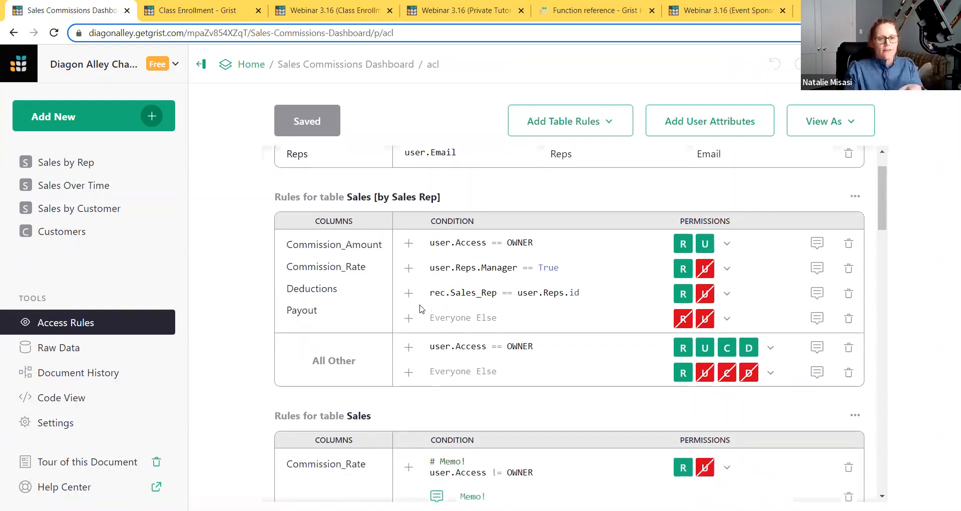
{"action": "scroll", "coordinate": [420, 309], "scroll_direction": "up", "scroll_amount": 1}
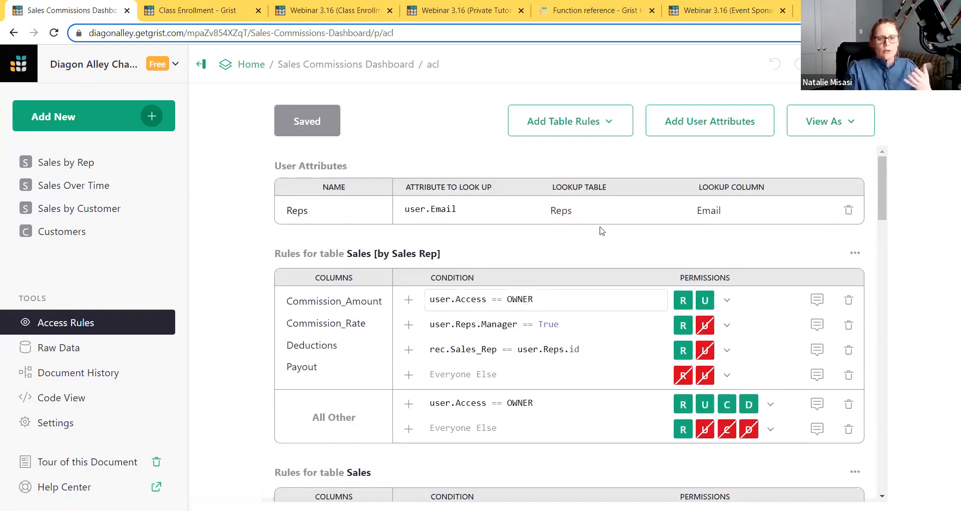
Step: View the document as the first sales rep listed under users from table and check which commission data is accessible for each rep
{"action": "left_click", "coordinate": [818, 132]}
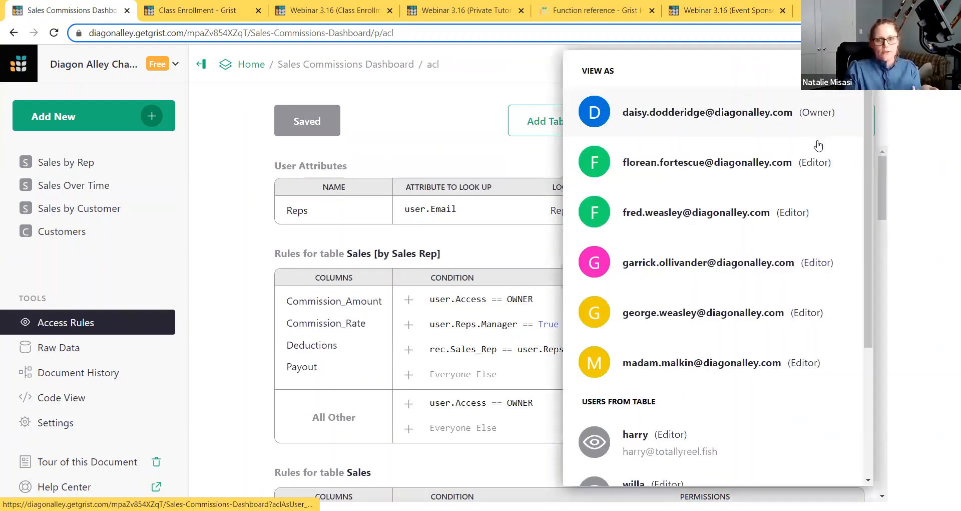
{"action": "left_click", "coordinate": [748, 433]}
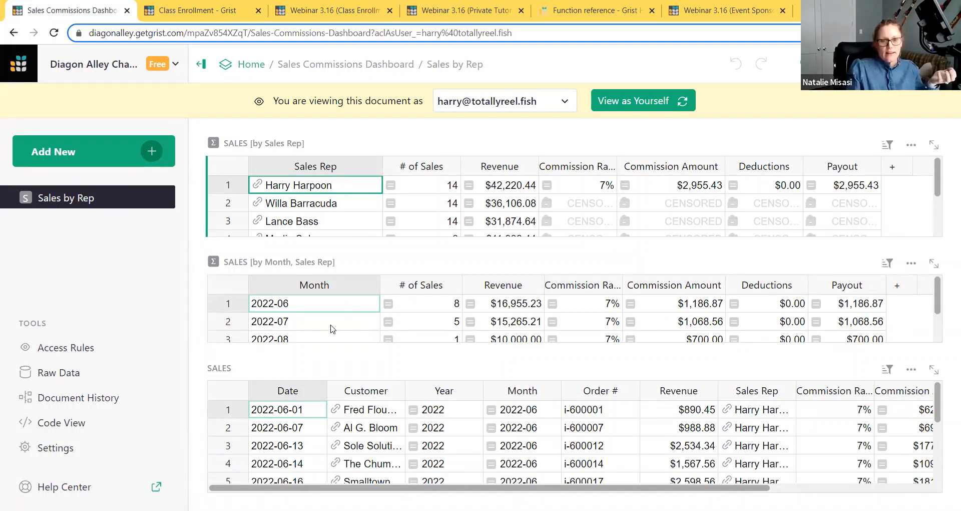
{"action": "left_click", "coordinate": [324, 207]}
{"action": "left_click", "coordinate": [320, 221]}
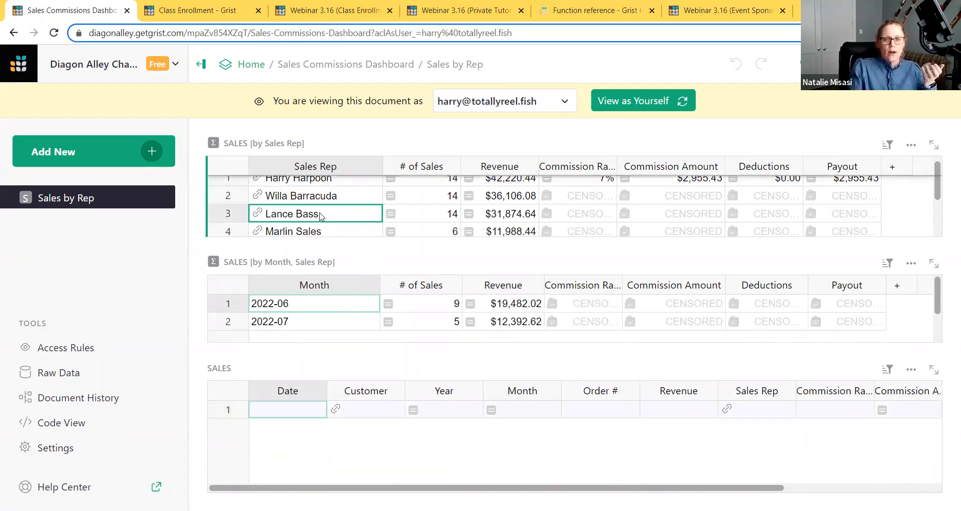
{"action": "left_click", "coordinate": [321, 201]}
{"action": "left_click", "coordinate": [320, 229]}
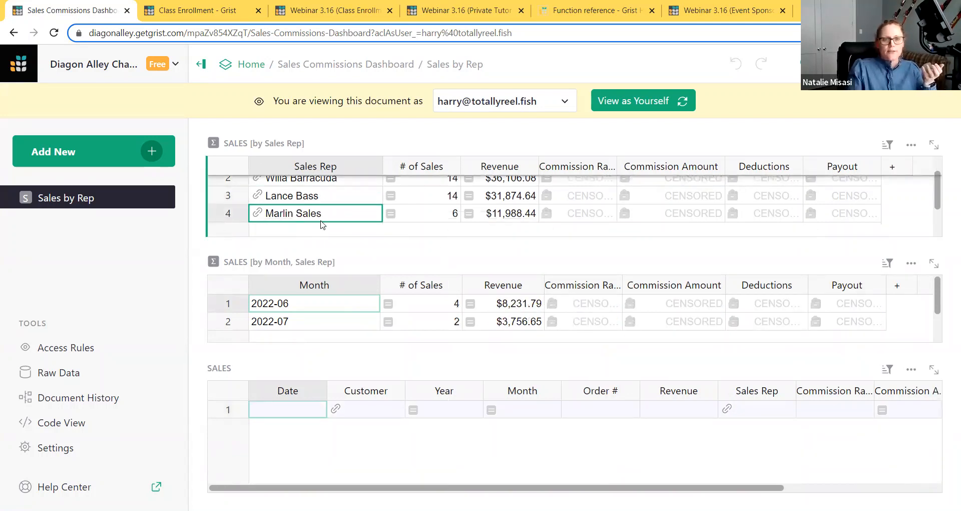
{"action": "scroll", "coordinate": [326, 220], "scroll_direction": "up", "scroll_amount": 2}
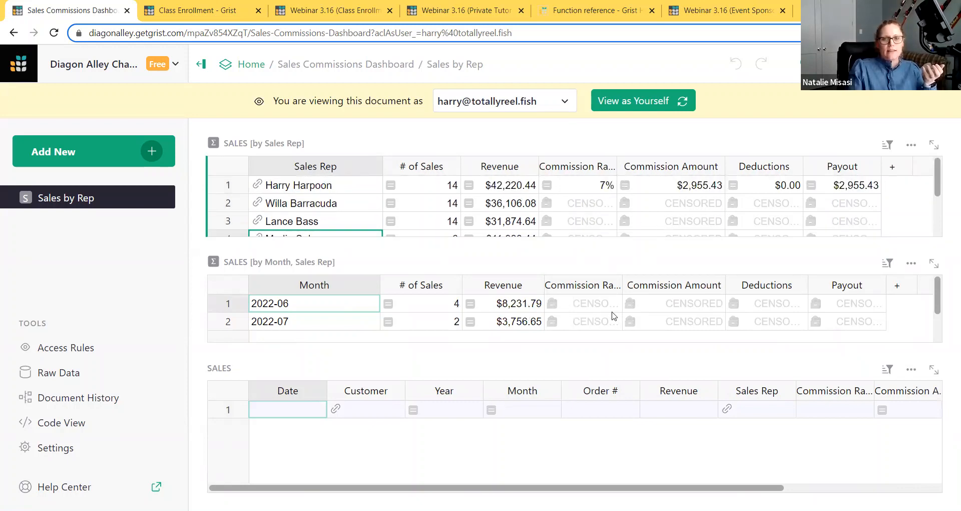
{"action": "left_click", "coordinate": [304, 191]}
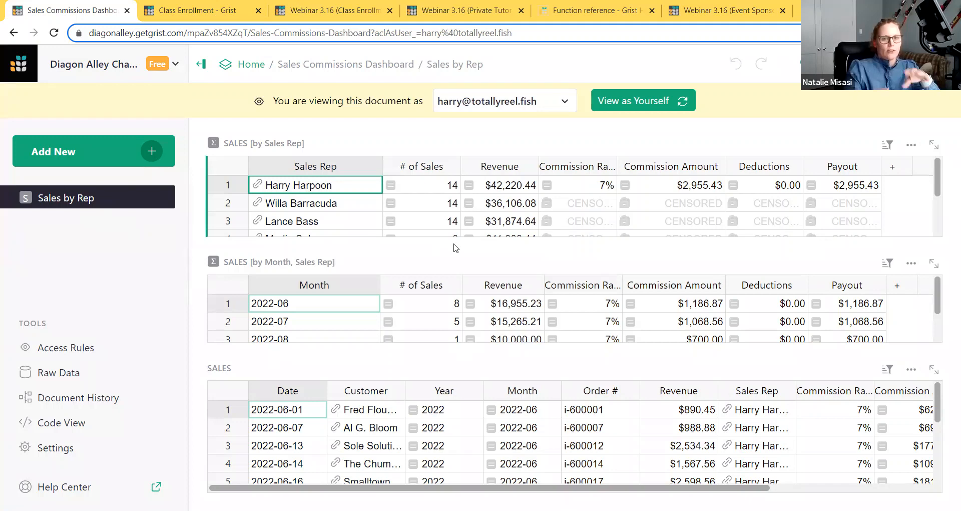
Step: Return to your own view of the document and review the second and fourth reps' sales and the Sales Over Time page
{"action": "left_click", "coordinate": [679, 102]}
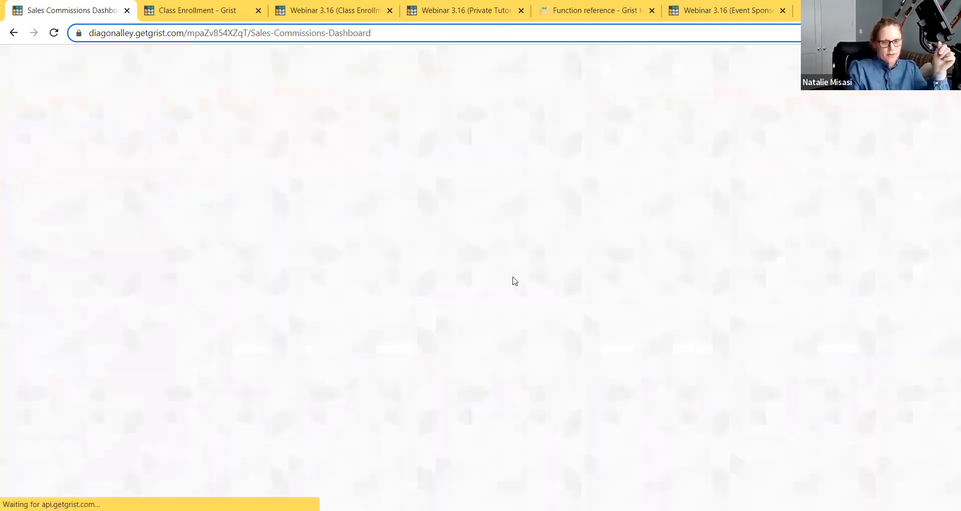
{"action": "left_click", "coordinate": [300, 173]}
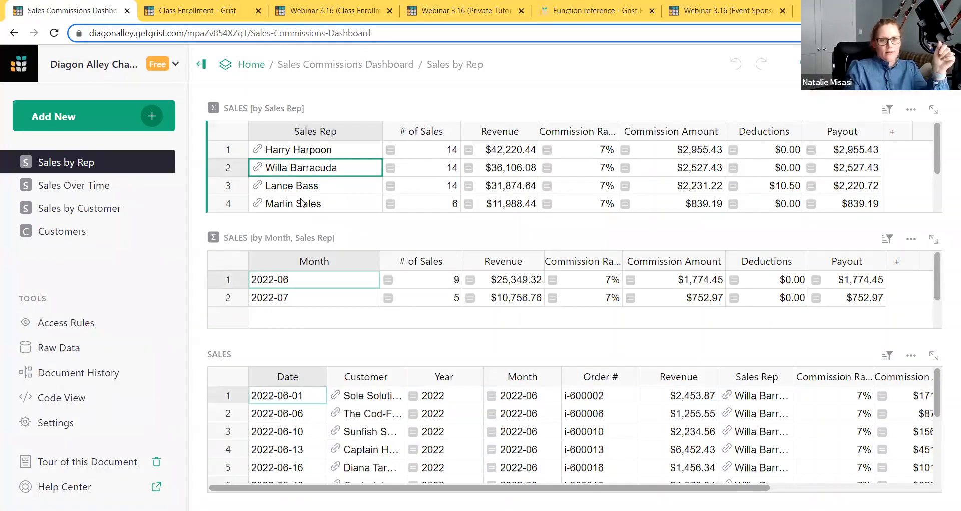
{"action": "left_click", "coordinate": [301, 203]}
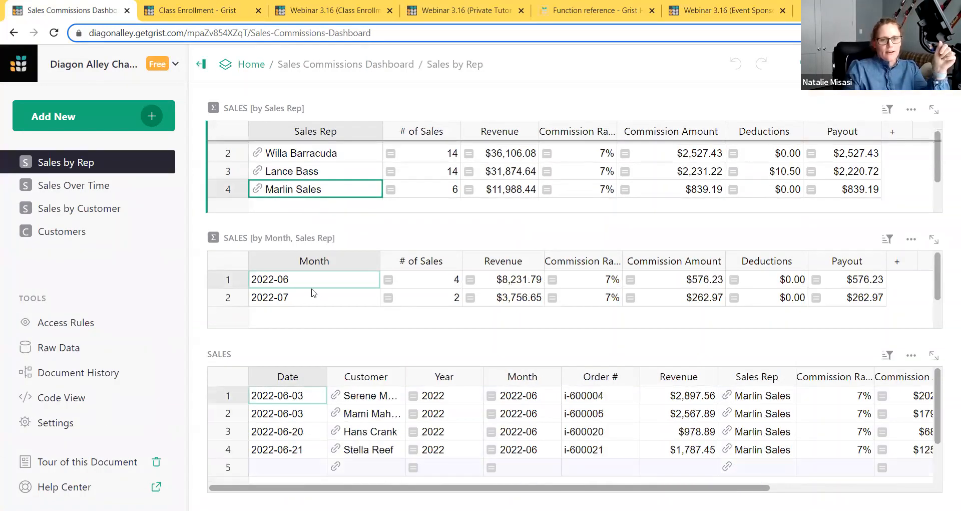
{"action": "left_click", "coordinate": [106, 193]}
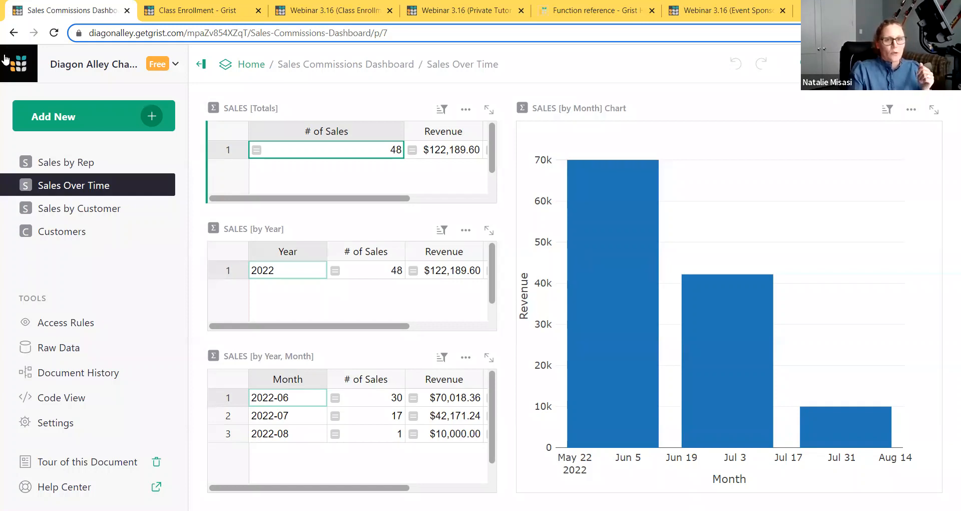
Step: Switch to the Class Enrollment document and show the column settings for Status in the Enrollments table
{"action": "left_click", "coordinate": [176, 13]}
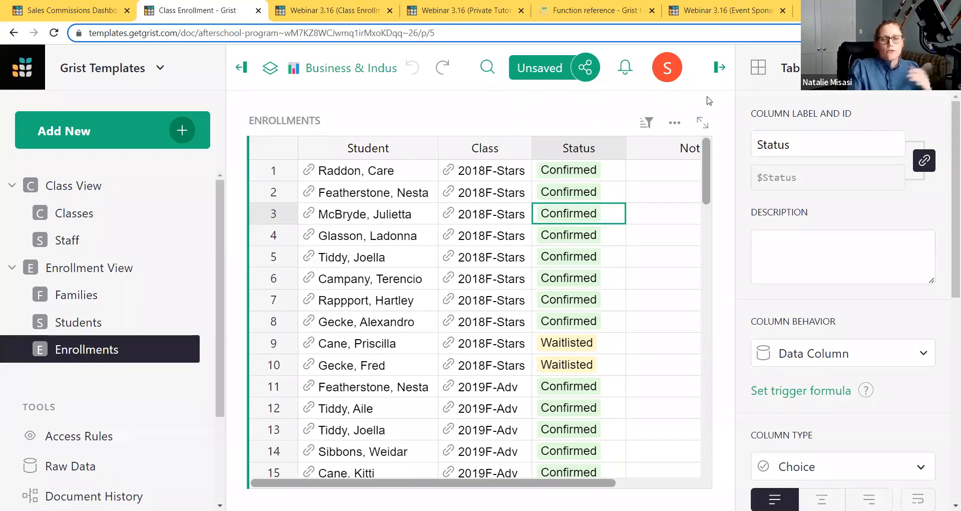
{"action": "left_click", "coordinate": [721, 70]}
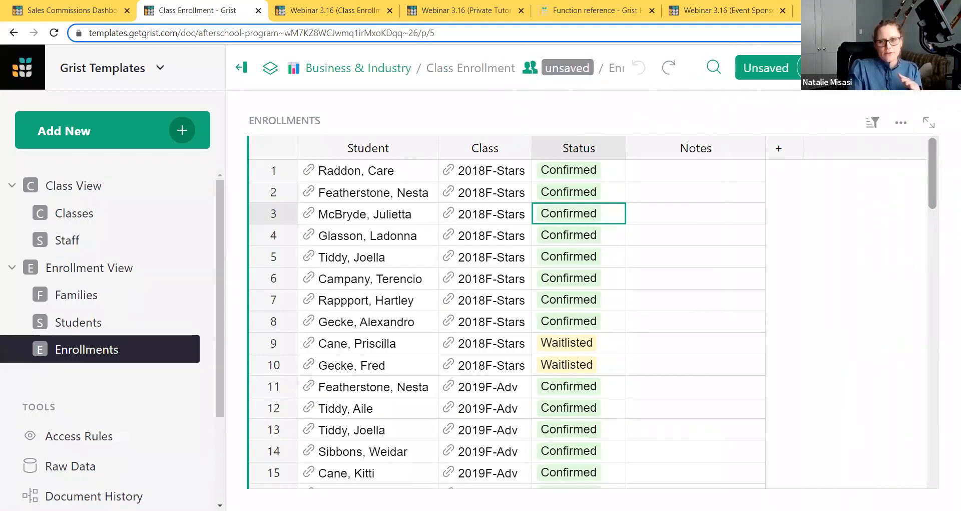
{"action": "left_click", "coordinate": [945, 67]}
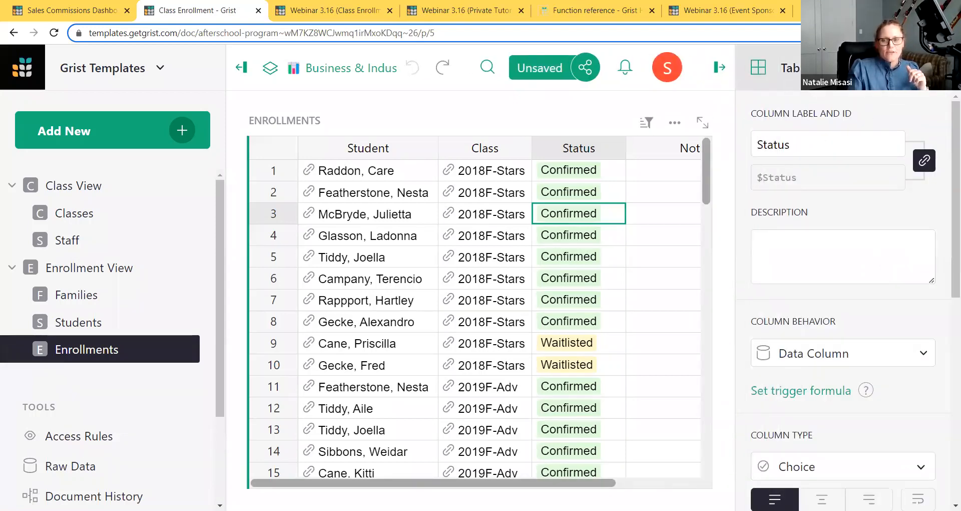
{"action": "left_click", "coordinate": [771, 68]}
{"action": "left_click", "coordinate": [846, 67]}
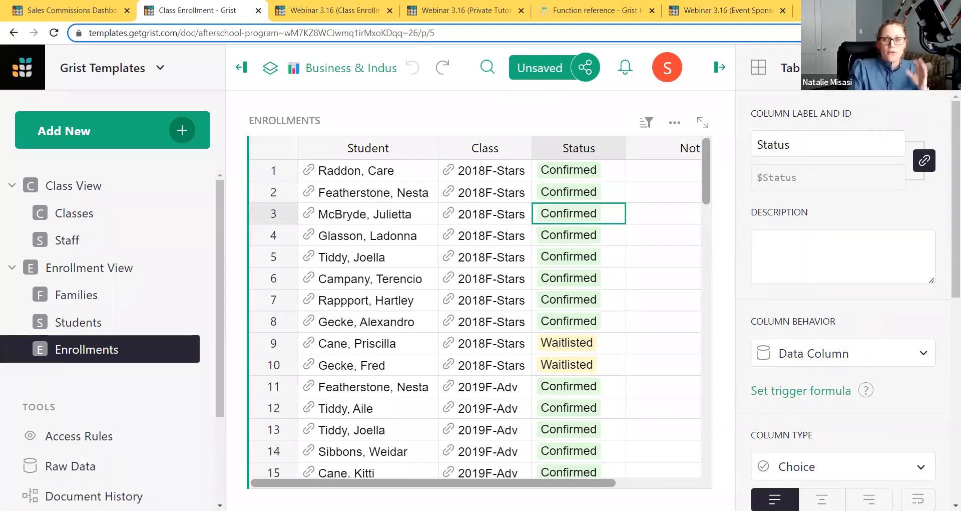
Step: Add a Canceled choice to the Status column of the Enrollments table and save the choice list
{"action": "scroll", "coordinate": [841, 145], "scroll_direction": "down", "scroll_amount": 6}
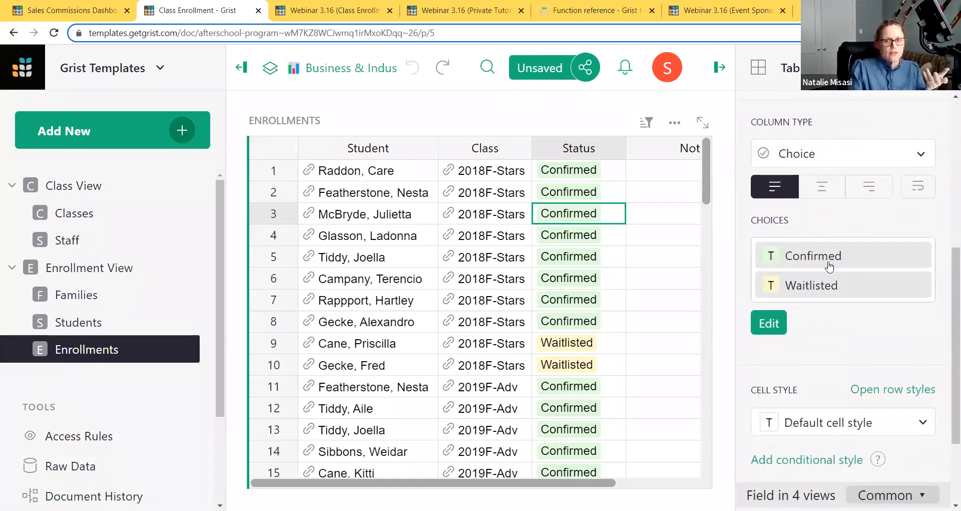
{"action": "left_click", "coordinate": [775, 331]}
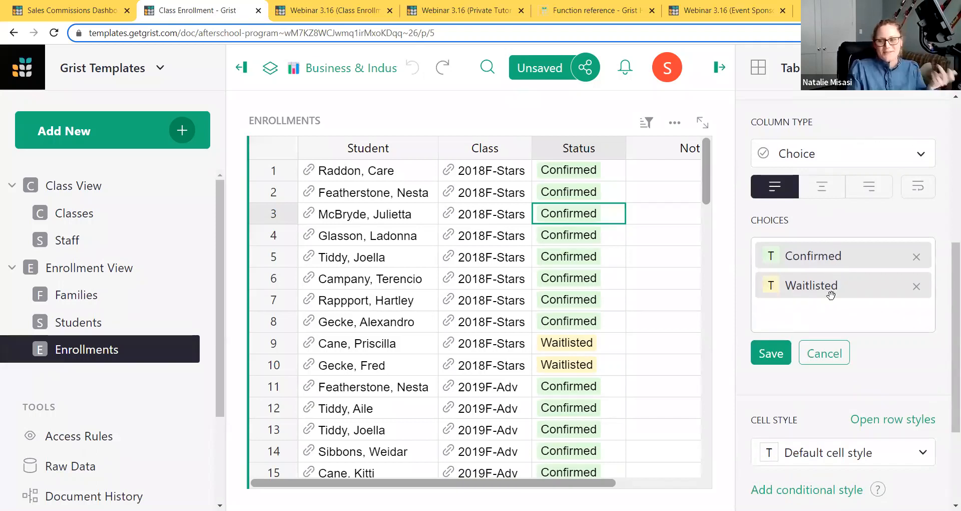
{"action": "double_click", "coordinate": [614, 256]}
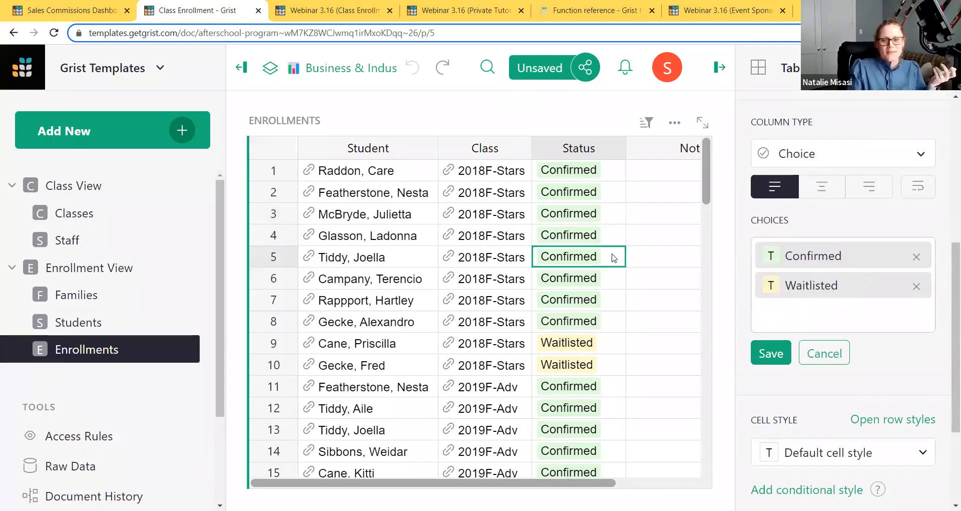
{"action": "left_click", "coordinate": [620, 240]}
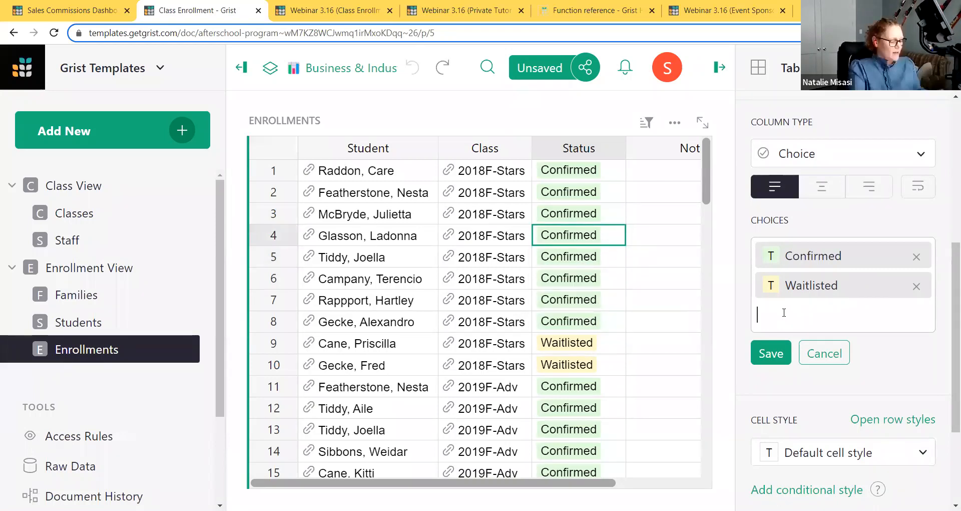
{"action": "type", "text": "Canceled"}
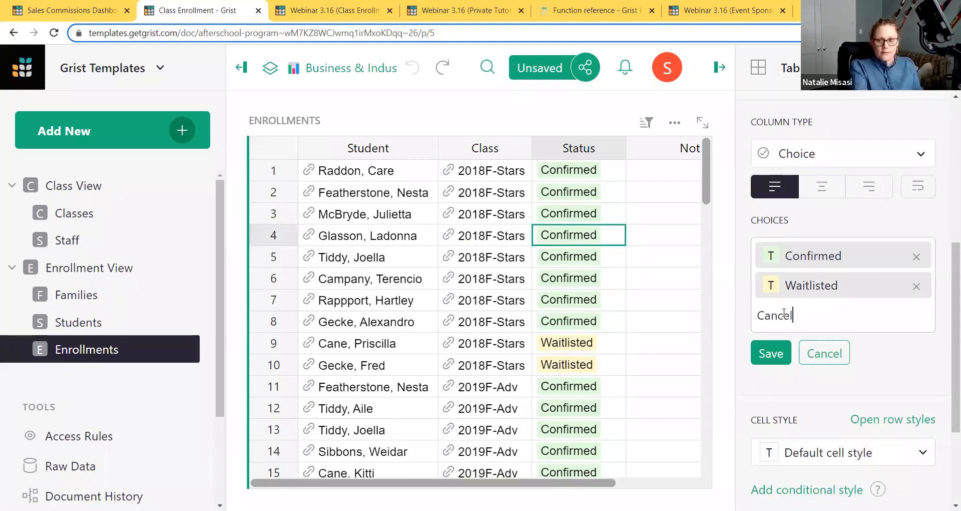
{"action": "key", "text": "Return"}
{"action": "left_click", "coordinate": [771, 382]}
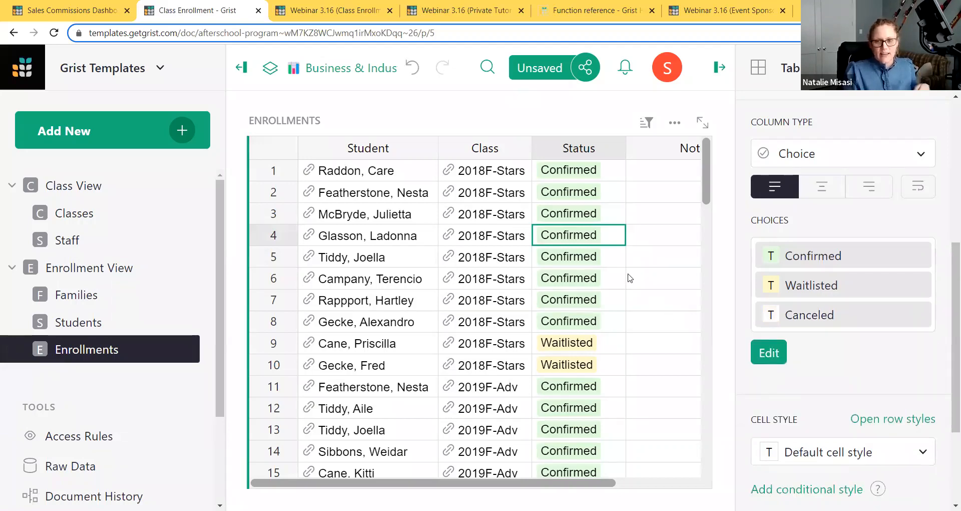
Step: Show the choices offered for the Status cell in row 6 of the Enrollments table, leaving the cell without an edit
{"action": "double_click", "coordinate": [628, 278]}
{"action": "double_click", "coordinate": [549, 286]}
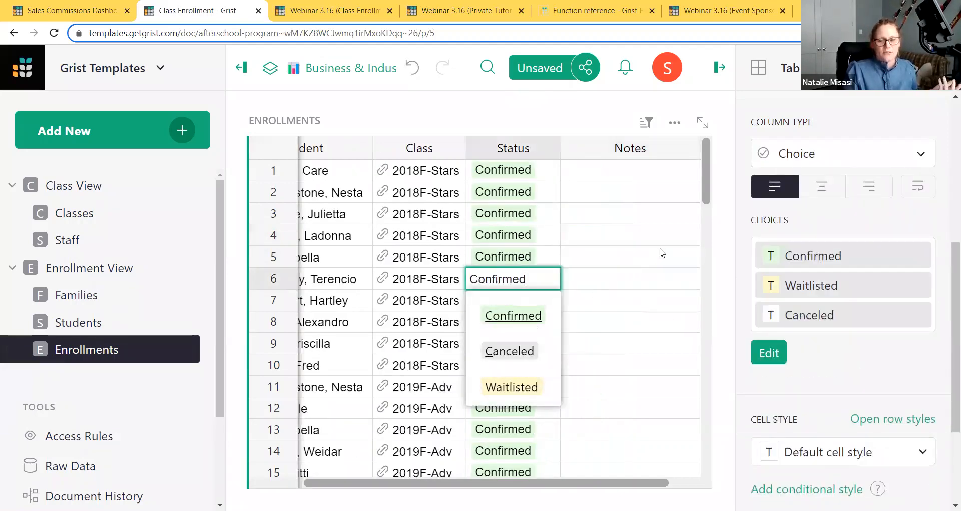
{"action": "key", "text": "Escape"}
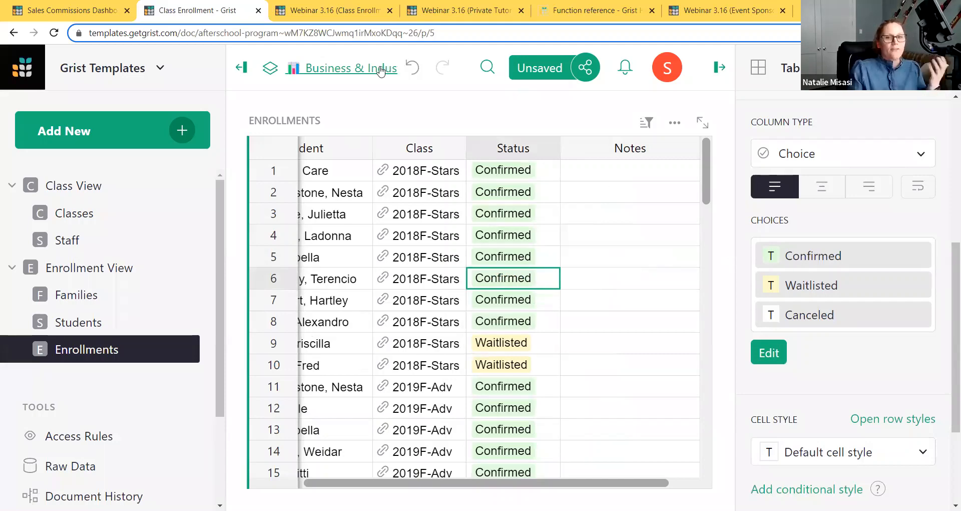
Step: Switch to the Webinar 3.16 (Class Enrollment) document and convert the Status column of the Enrollments table to the Choice type
{"action": "left_click", "coordinate": [333, 10]}
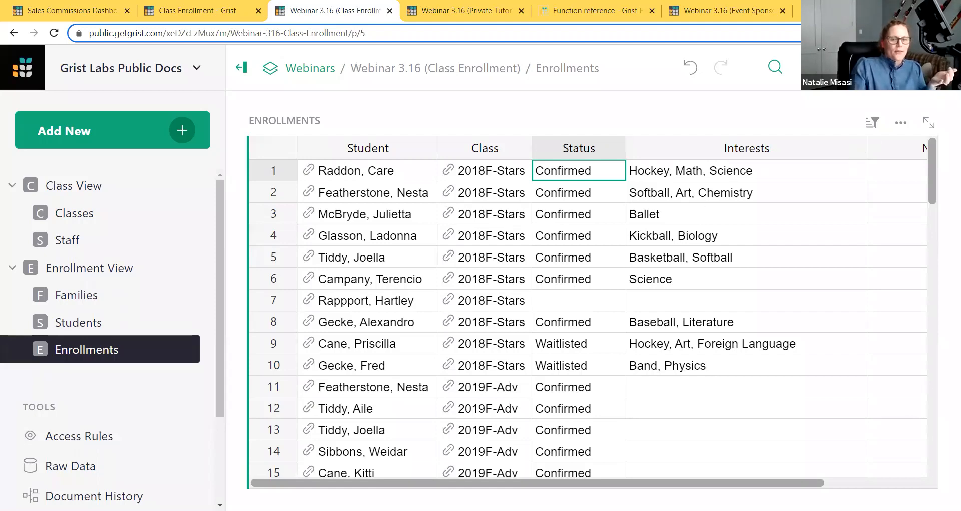
{"action": "left_click", "coordinate": [946, 68]}
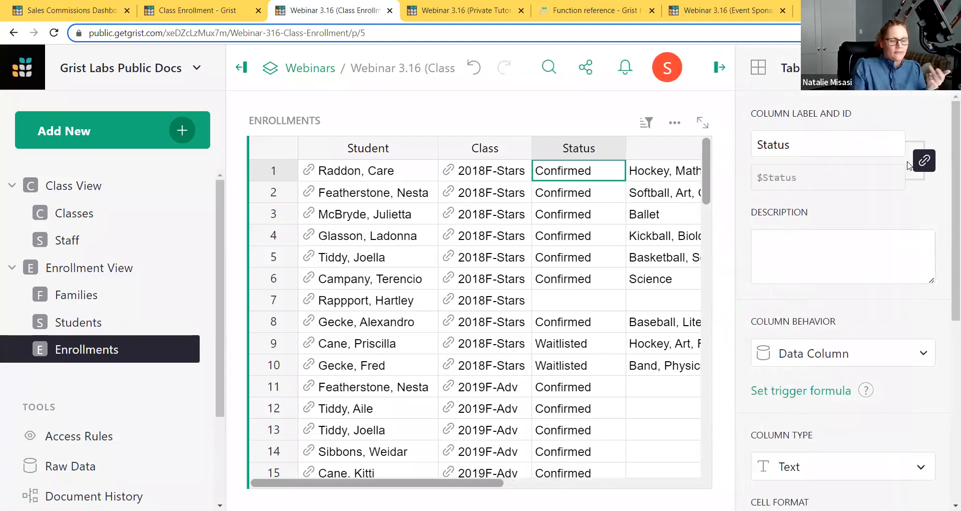
{"action": "scroll", "coordinate": [908, 169], "scroll_direction": "down", "scroll_amount": 3}
{"action": "scroll", "coordinate": [908, 170], "scroll_direction": "down", "scroll_amount": 2}
{"action": "left_click", "coordinate": [849, 210]}
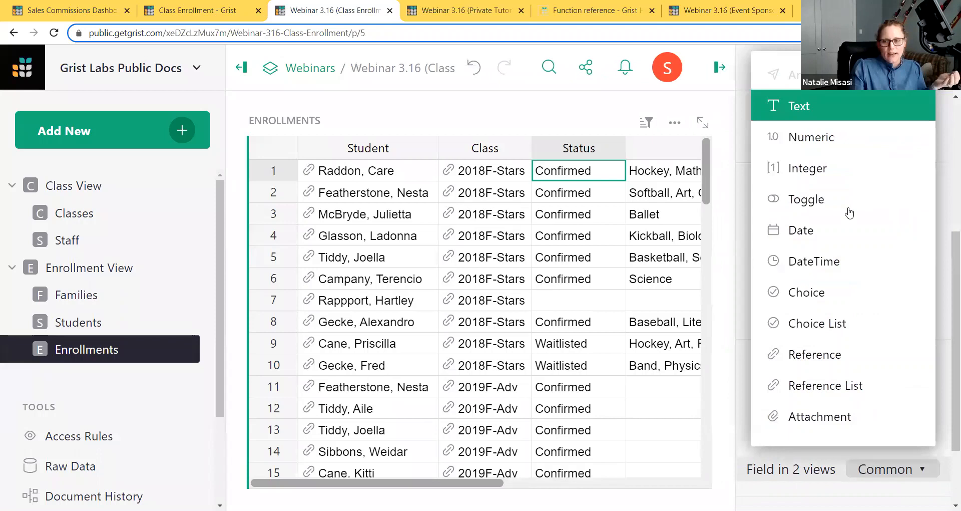
{"action": "left_click", "coordinate": [846, 289]}
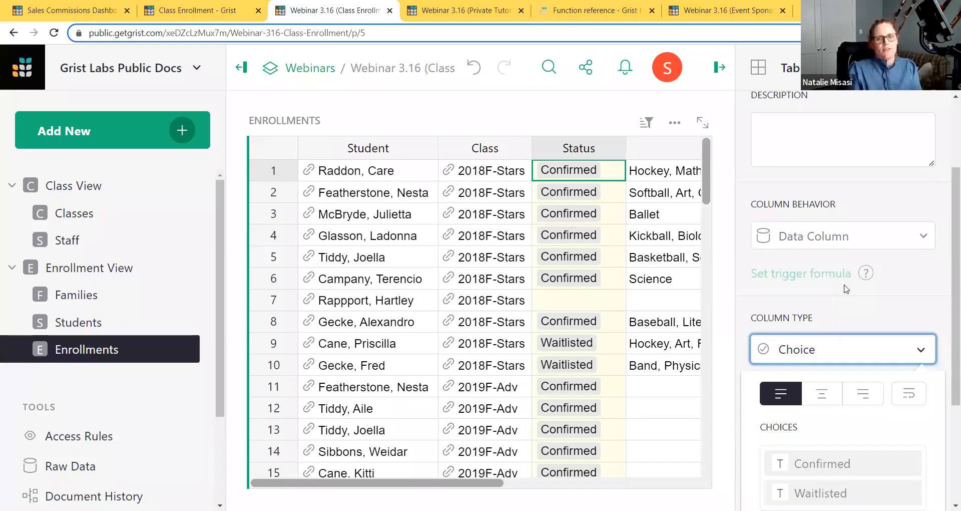
{"action": "scroll", "coordinate": [851, 275], "scroll_direction": "down", "scroll_amount": 3}
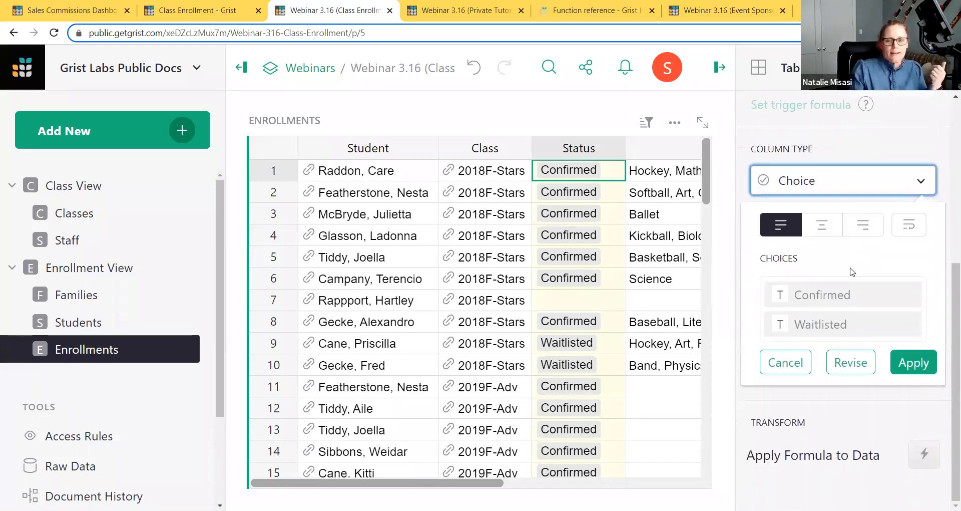
{"action": "left_click", "coordinate": [907, 373]}
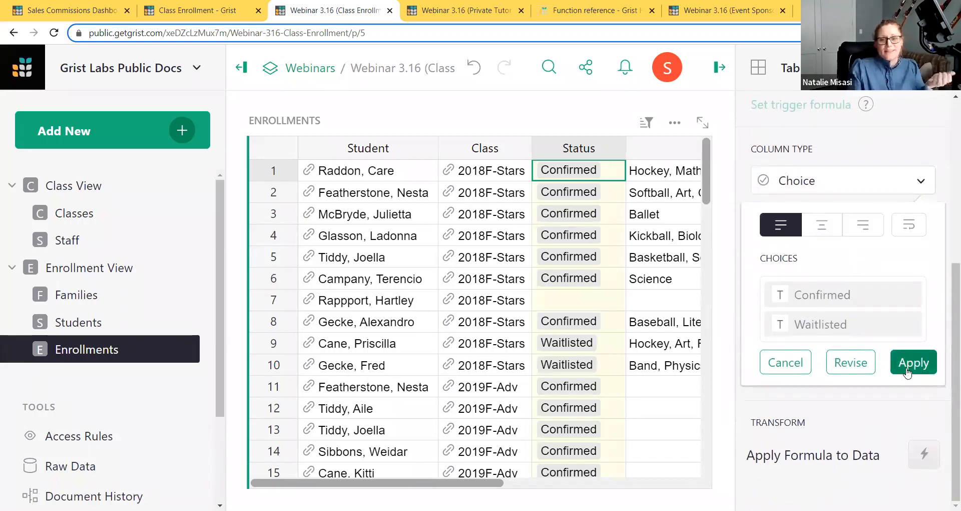
Step: Give the Confirmed choice of the Status column the light green fill #98FD90 and save the choices
{"action": "left_click", "coordinate": [770, 350]}
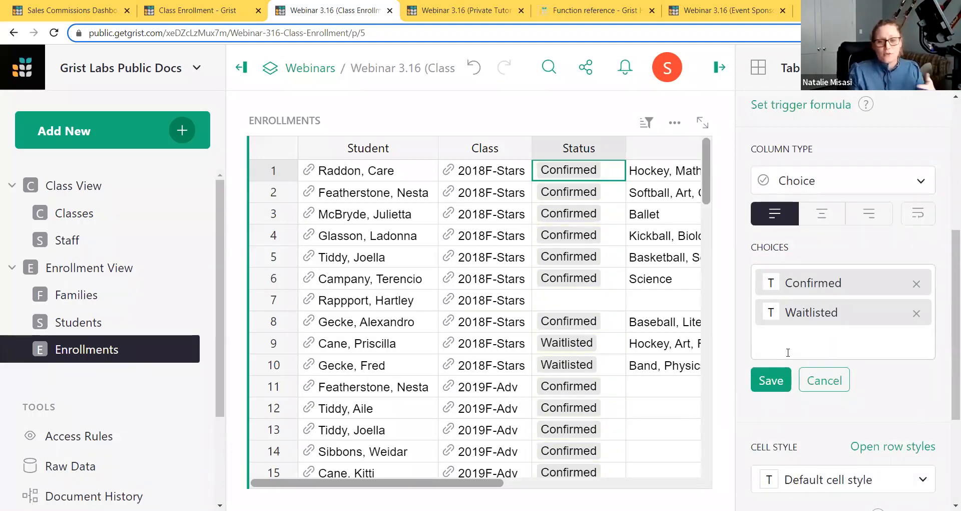
{"action": "double_click", "coordinate": [811, 313]}
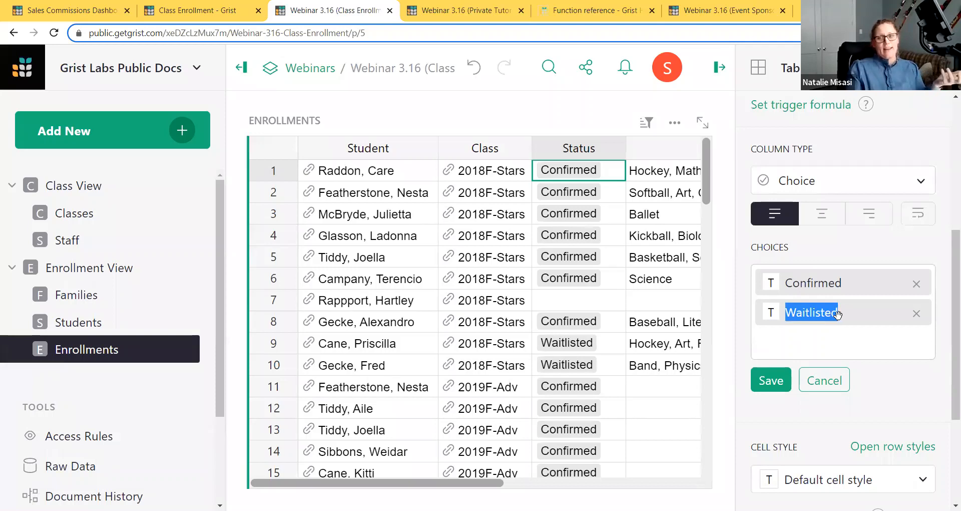
{"action": "left_click", "coordinate": [832, 314]}
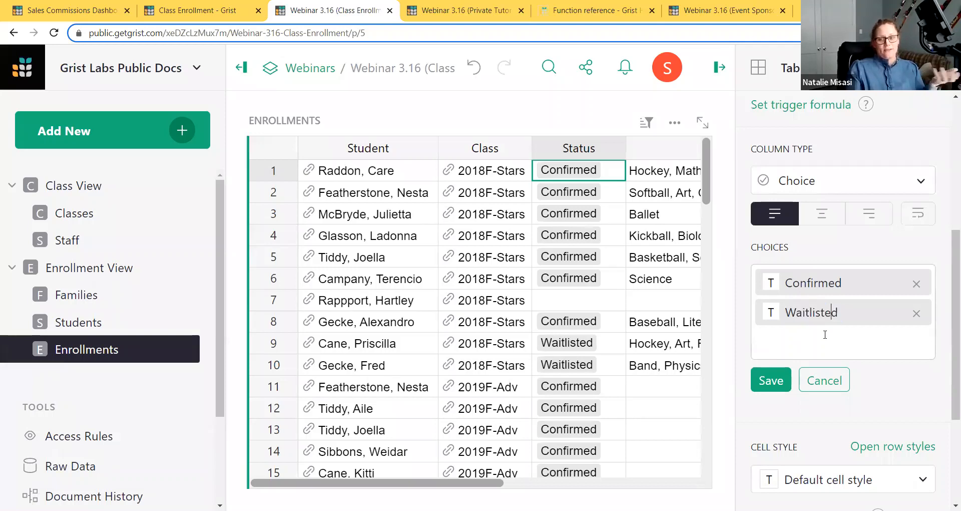
{"action": "left_click", "coordinate": [771, 283]}
{"action": "left_click", "coordinate": [666, 362]}
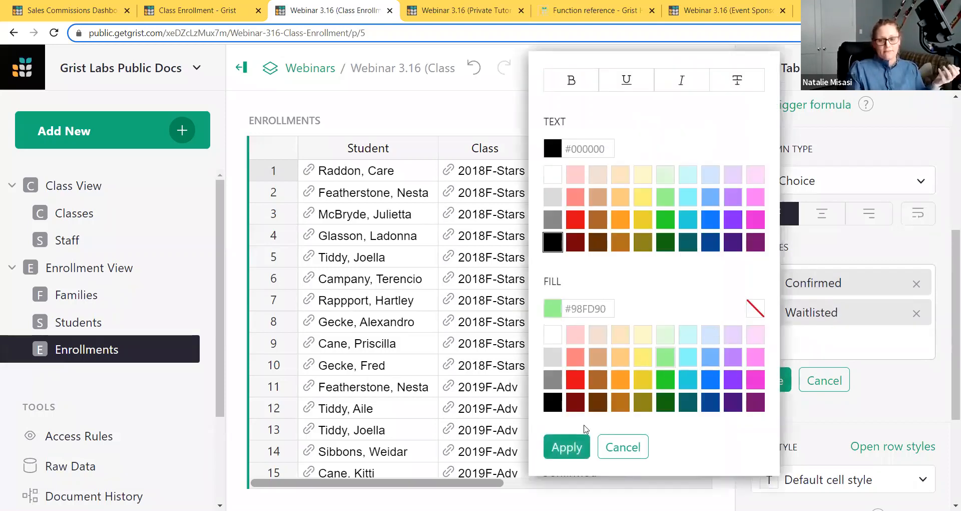
{"action": "left_click", "coordinate": [573, 444]}
{"action": "left_click", "coordinate": [790, 386]}
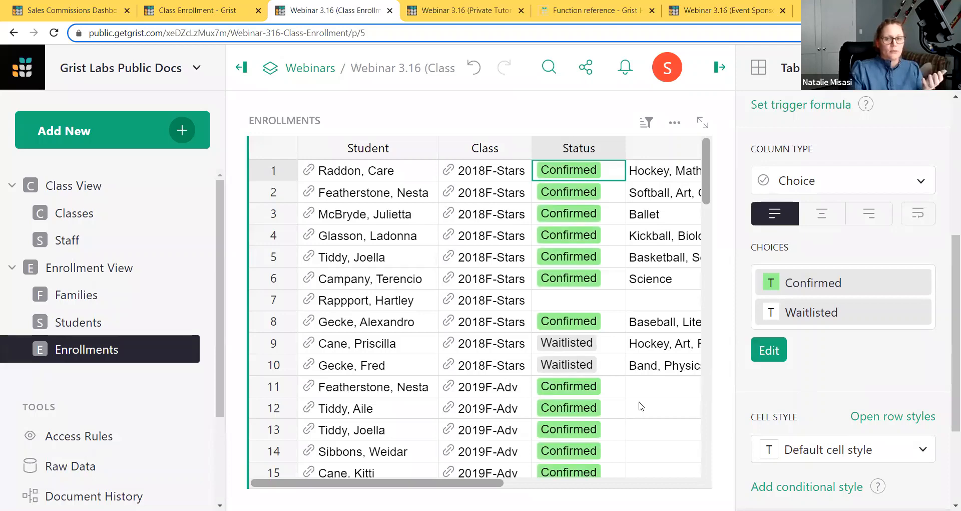
Step: Convert the Interests column of the Enrollments table from Text to the Choice List type and apply the conversion
{"action": "left_click_drag", "start_coordinate": [487, 482], "coordinate": [568, 484]}
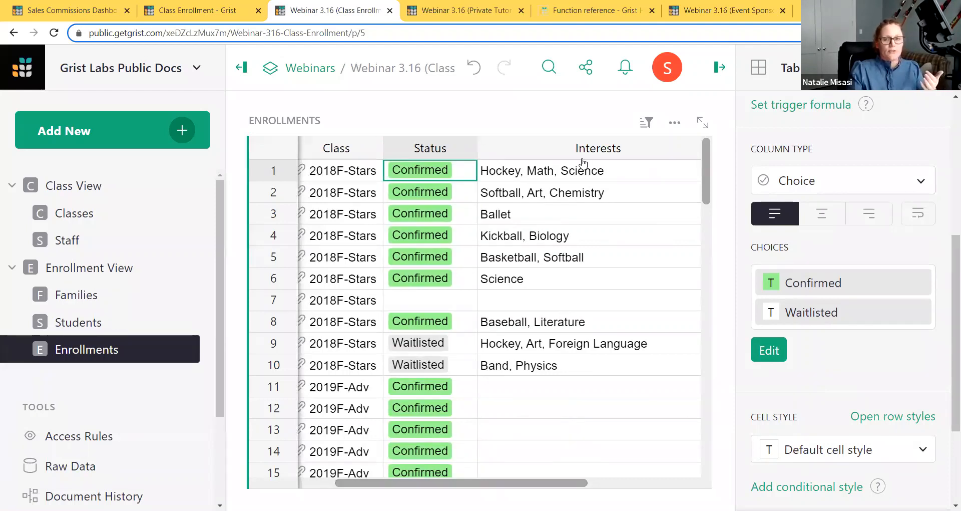
{"action": "double_click", "coordinate": [534, 178]}
{"action": "double_click", "coordinate": [501, 174]}
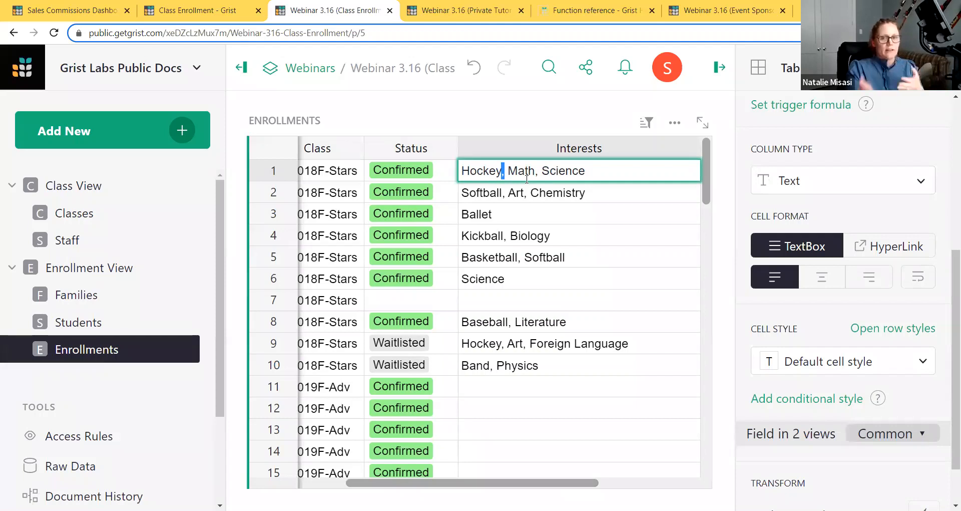
{"action": "key", "text": "Escape"}
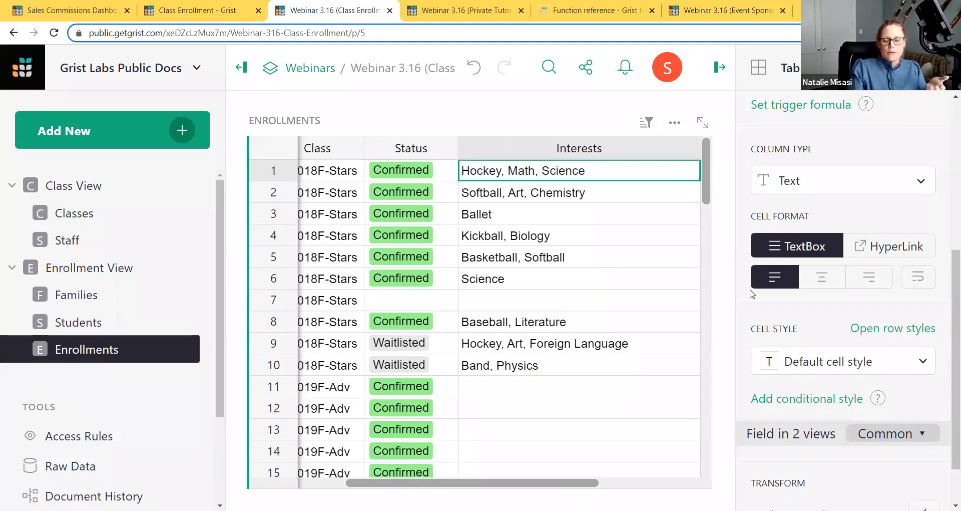
{"action": "left_click", "coordinate": [813, 186]}
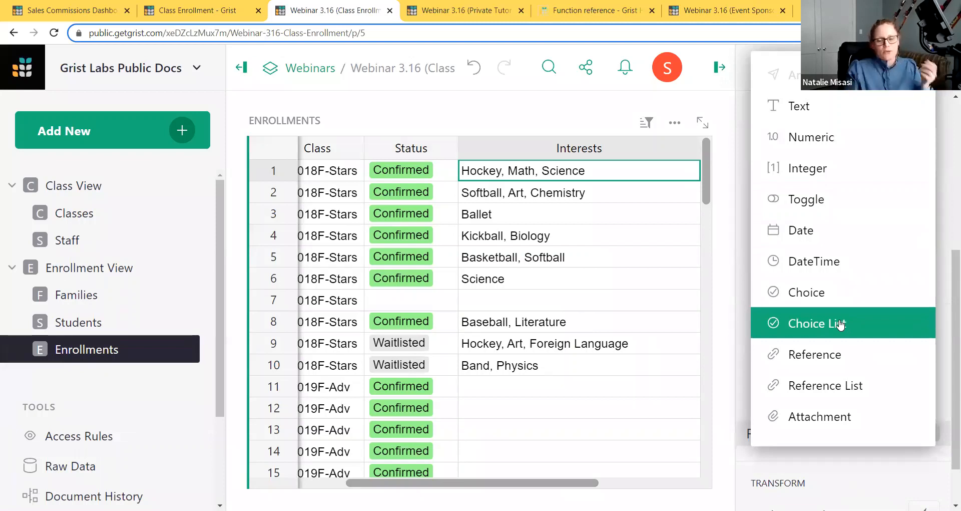
{"action": "left_click", "coordinate": [840, 324]}
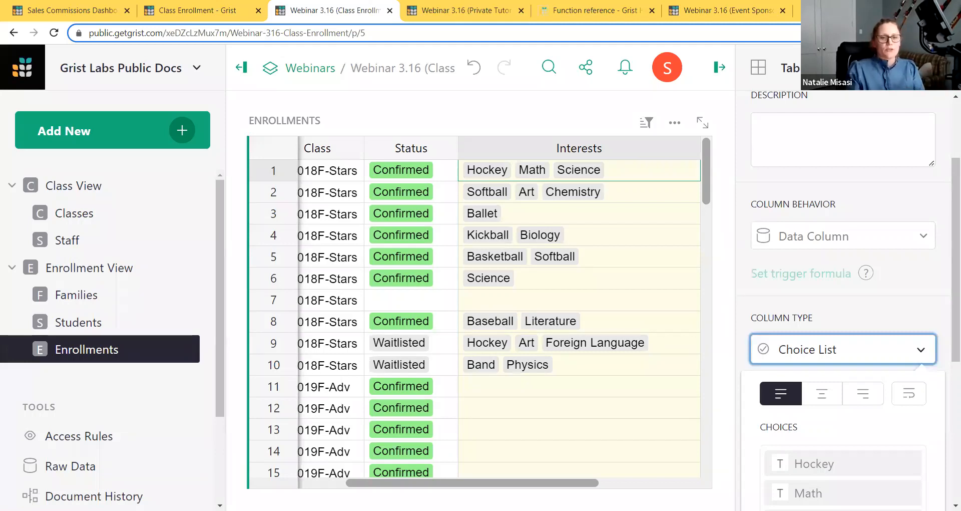
{"action": "scroll", "coordinate": [782, 270], "scroll_direction": "down", "scroll_amount": 5}
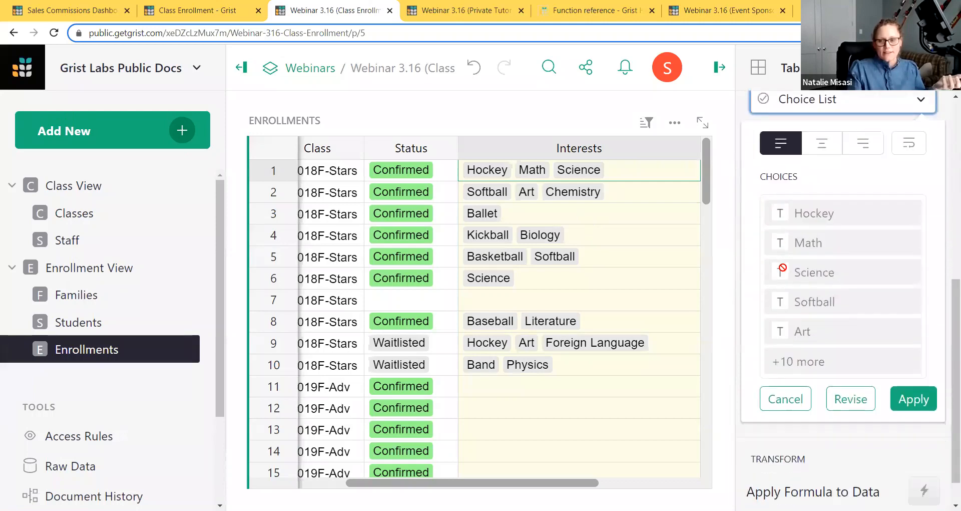
{"action": "scroll", "coordinate": [826, 300], "scroll_direction": "down", "scroll_amount": 1}
{"action": "left_click", "coordinate": [909, 361]}
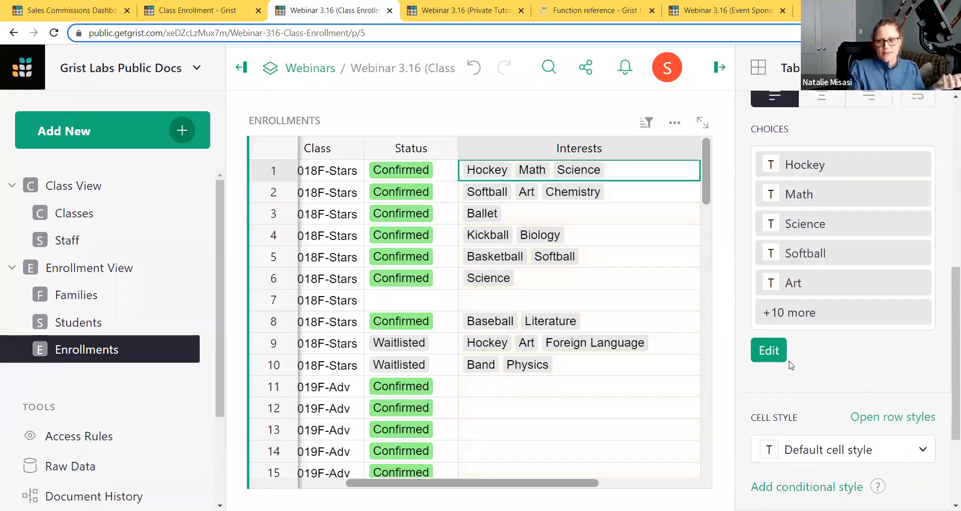
Step: Rename the Baseball choice of the Interests column to lowercase baseball and save the choice list
{"action": "left_click", "coordinate": [766, 352]}
{"action": "scroll", "coordinate": [827, 242], "scroll_direction": "up", "scroll_amount": 3}
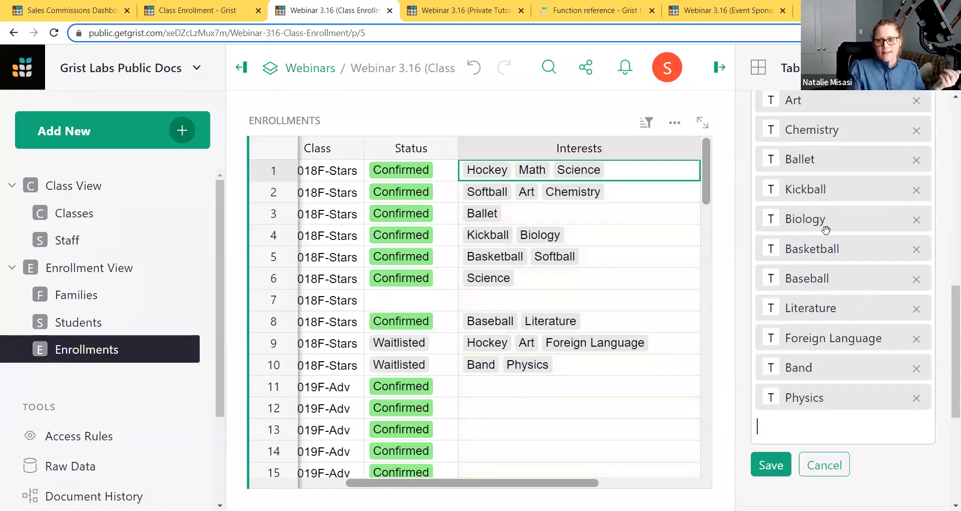
{"action": "double_click", "coordinate": [826, 279]}
{"action": "left_click", "coordinate": [830, 279]}
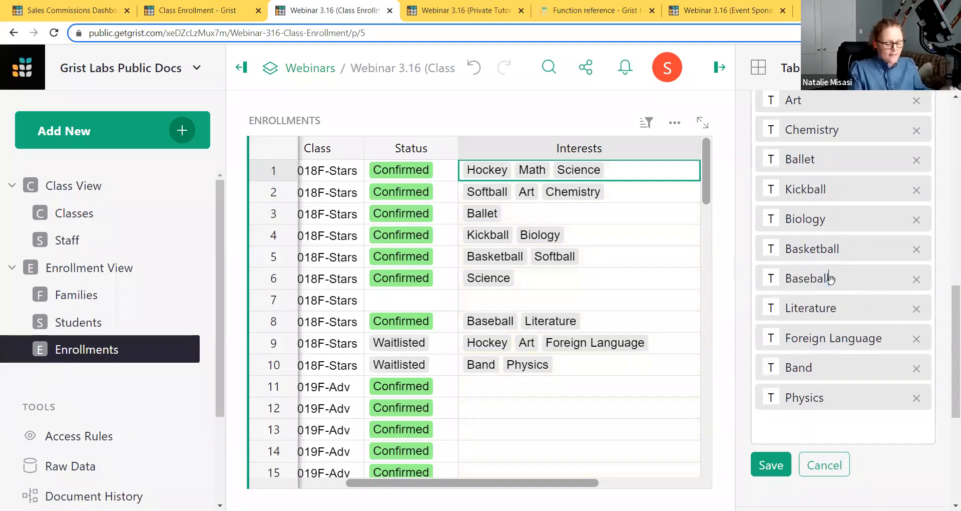
{"action": "key", "text": "BackSpace"}
{"action": "key", "text": "BackSpace"}
{"action": "key", "text": "BackSpace"}
{"action": "key", "text": "BackSpace"}
{"action": "key", "text": "BackSpace"}
{"action": "key", "text": "BackSpace"}
{"action": "key", "text": "BackSpace"}
{"action": "key", "text": "BackSpace"}
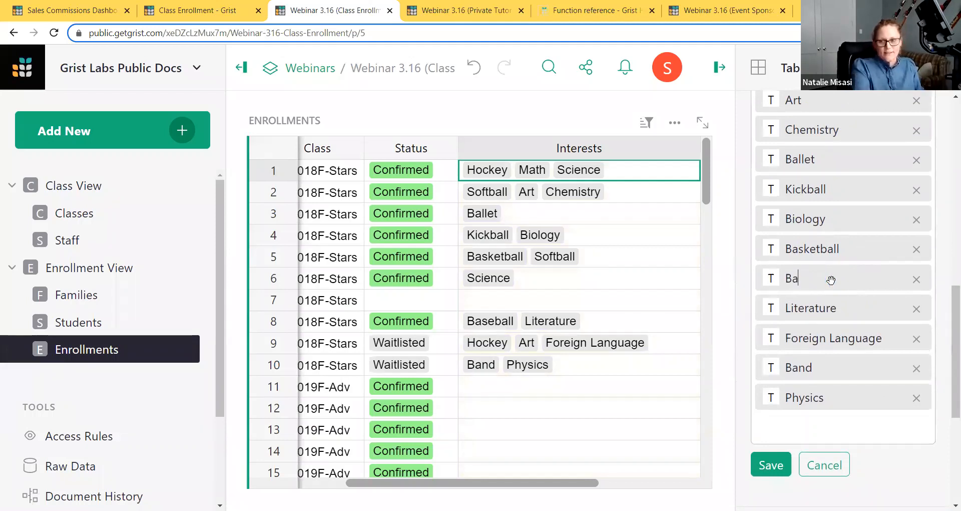
{"action": "type", "text": "baseball"}
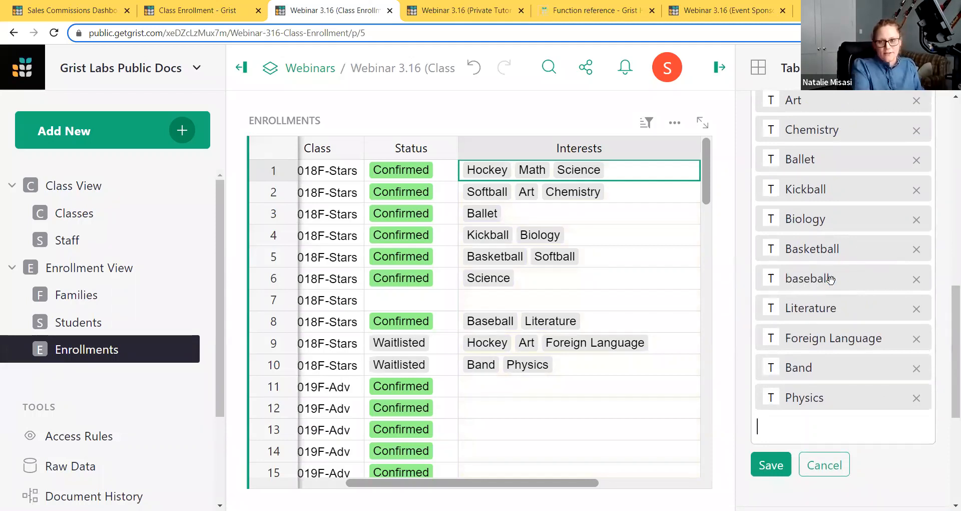
{"action": "left_click", "coordinate": [771, 463]}
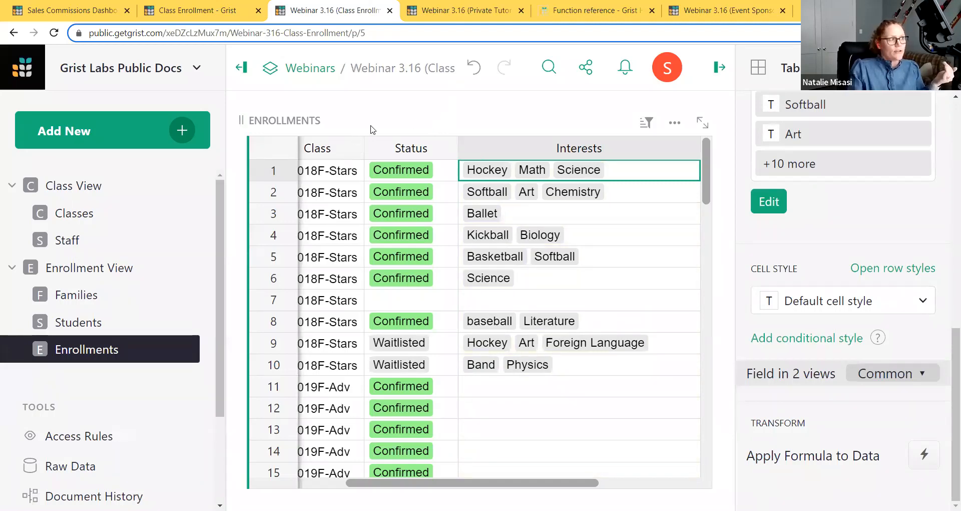
Step: Switch to the Webinar 3.16 (Private Tutor Billing) document and filter the Students table's School column to Sunny Side Elementary only
{"action": "left_click", "coordinate": [455, 11]}
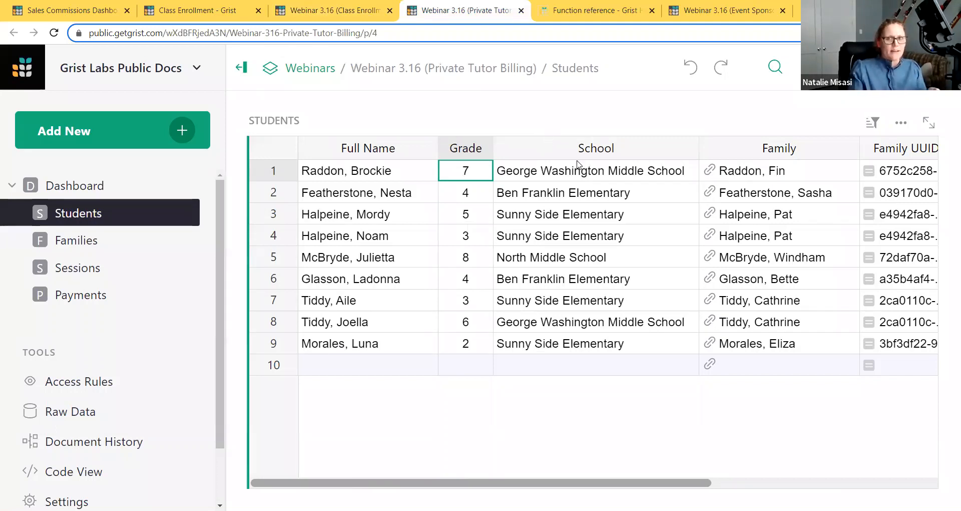
{"action": "left_click", "coordinate": [687, 150]}
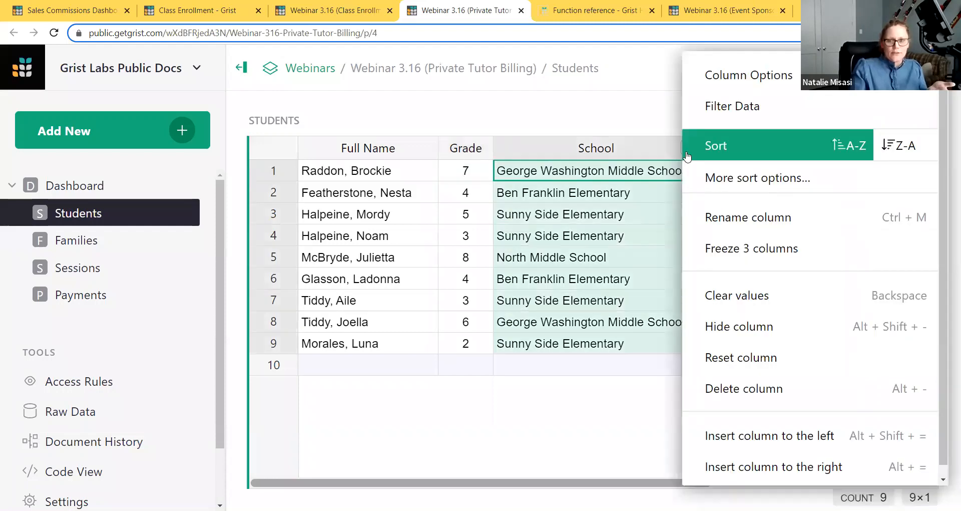
{"action": "left_click", "coordinate": [726, 117]}
{"action": "left_click", "coordinate": [740, 245]}
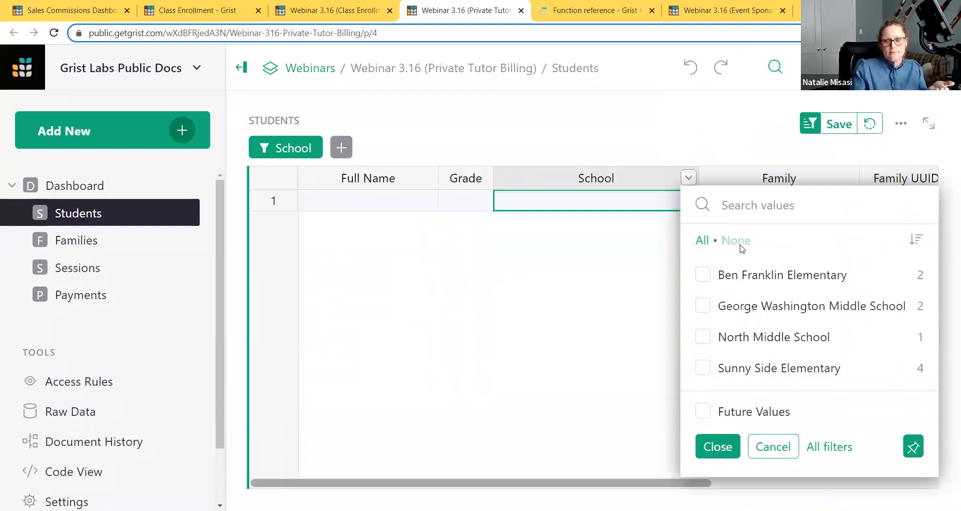
{"action": "left_click", "coordinate": [765, 371]}
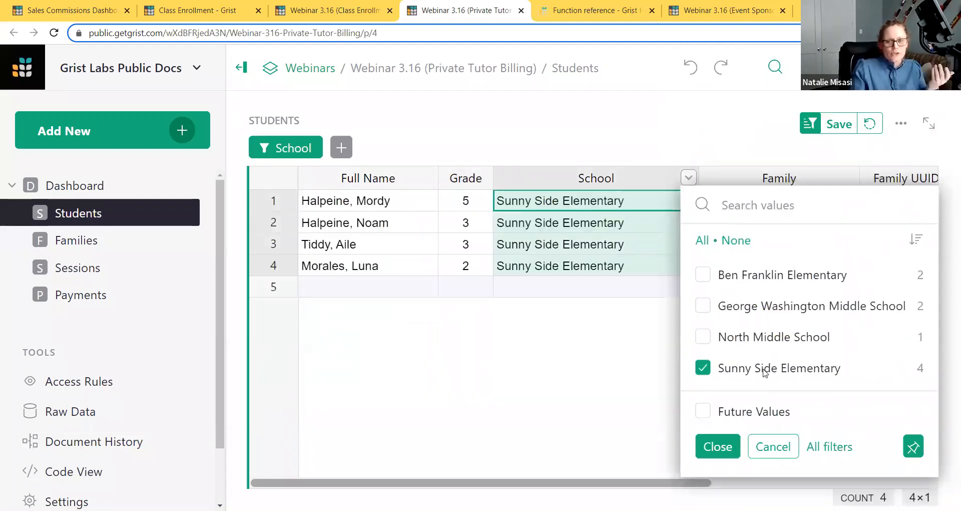
{"action": "left_click", "coordinate": [716, 443]}
Step: Change the school of the first student in the filtered Students table to Thomas Jefferson elementary
{"action": "left_click", "coordinate": [519, 201]}
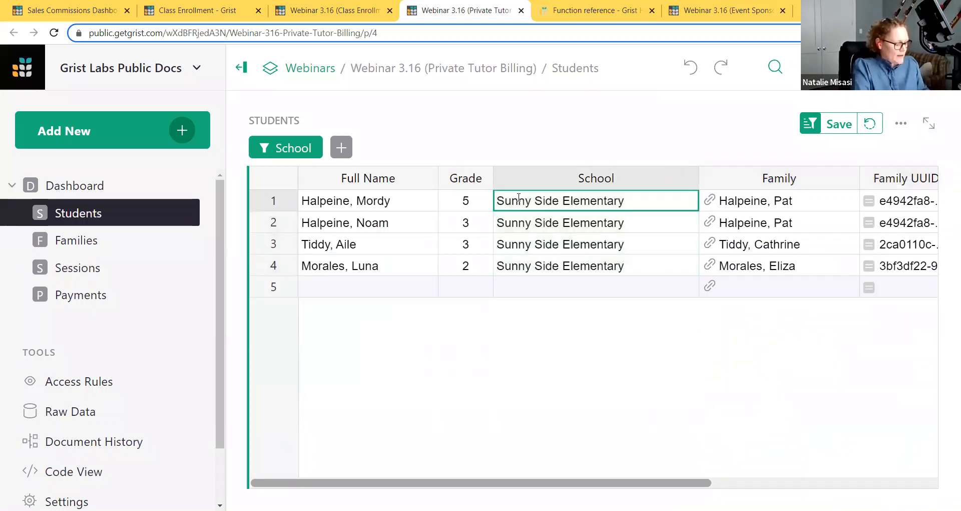
{"action": "type", "text": "Thomas J"}
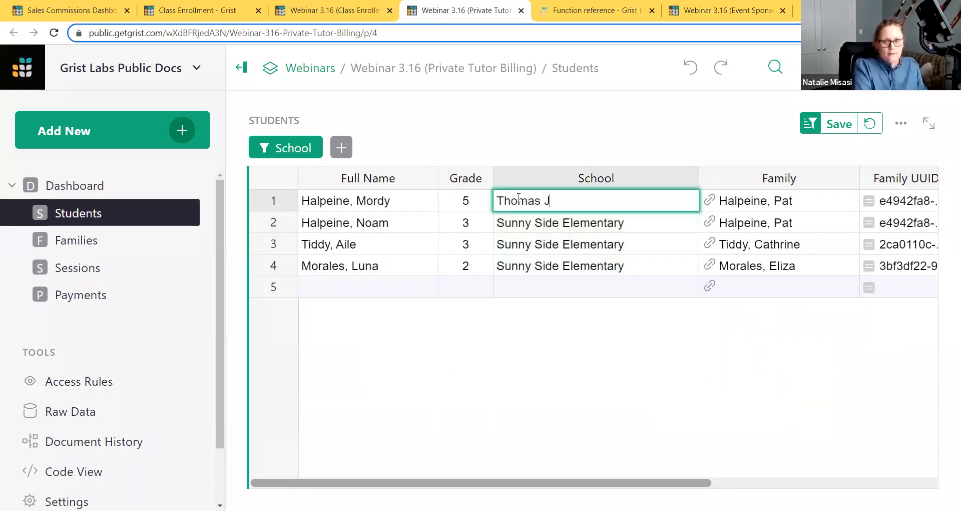
{"action": "type", "text": "efferson elementary"}
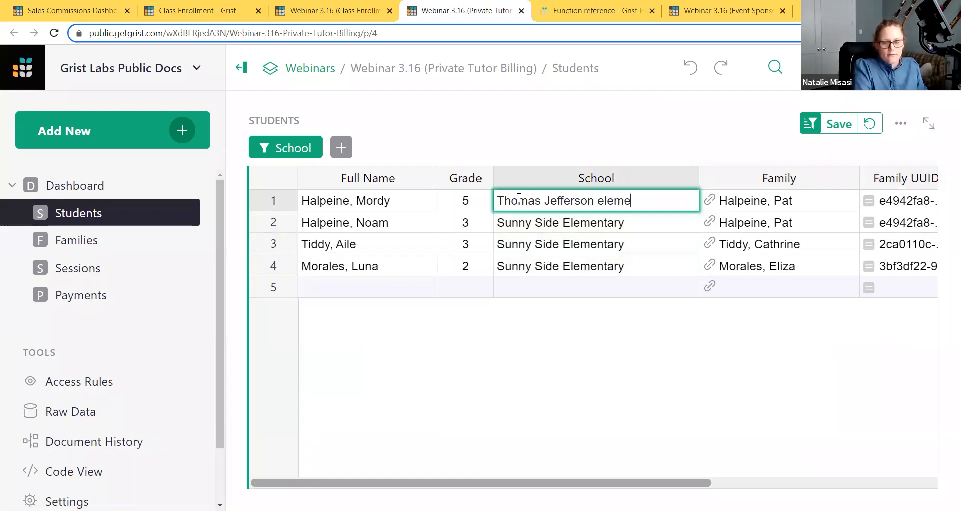
{"action": "key", "text": "Return"}
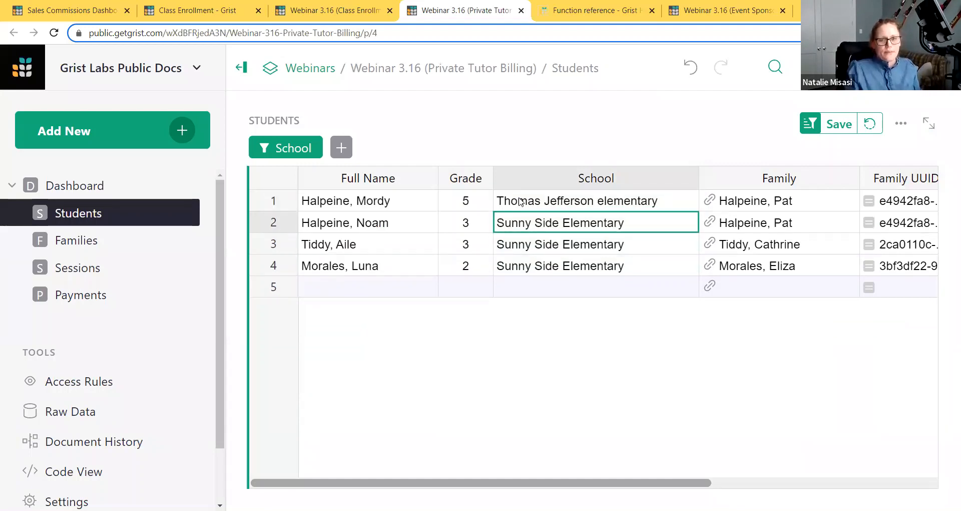
Step: Limit the School filter to Thomas Jefferson elementary and unpin that filter from the Students table
{"action": "left_click", "coordinate": [521, 202]}
{"action": "left_click", "coordinate": [524, 187]}
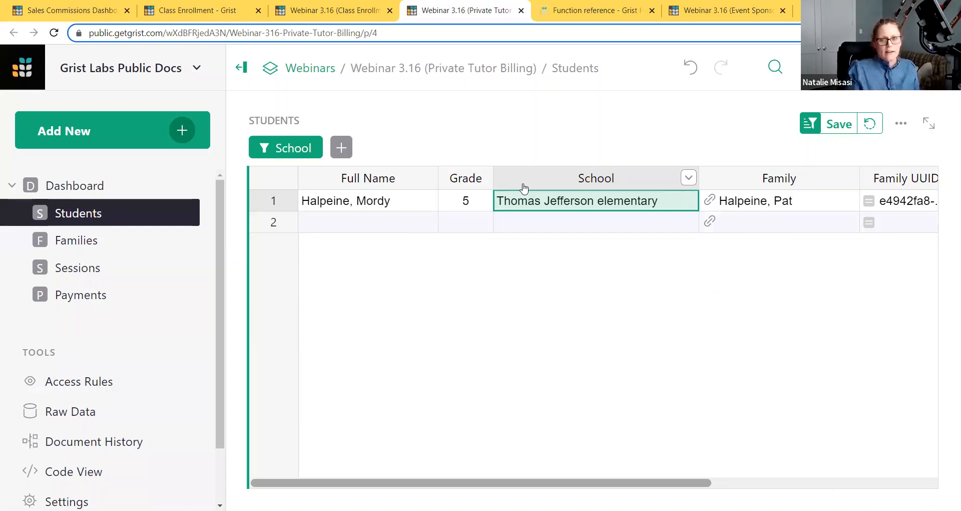
{"action": "left_click", "coordinate": [817, 131]}
{"action": "left_click", "coordinate": [829, 250]}
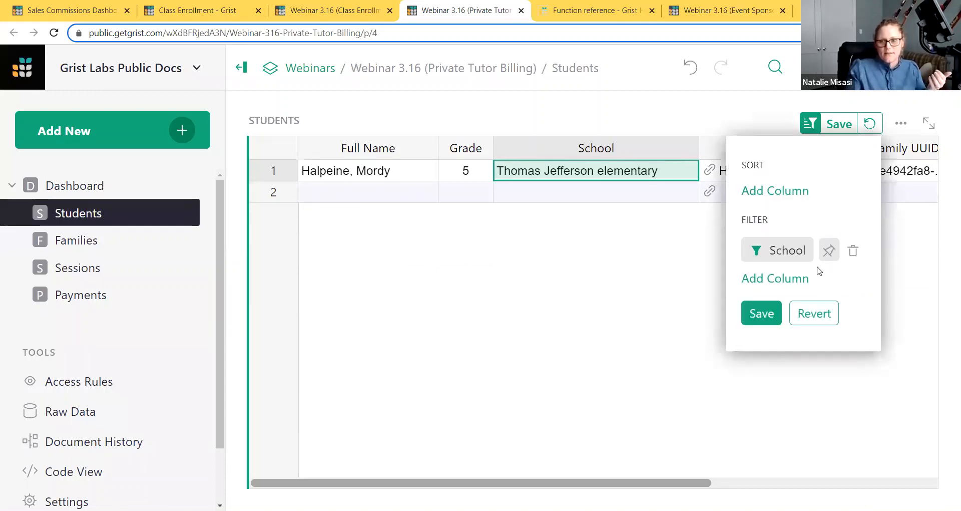
Step: Pin the School filter with Thomas Jefferson elementary included, and revert all unsaved filter changes on the Students table
{"action": "left_click", "coordinate": [829, 251]}
{"action": "left_click", "coordinate": [786, 250]}
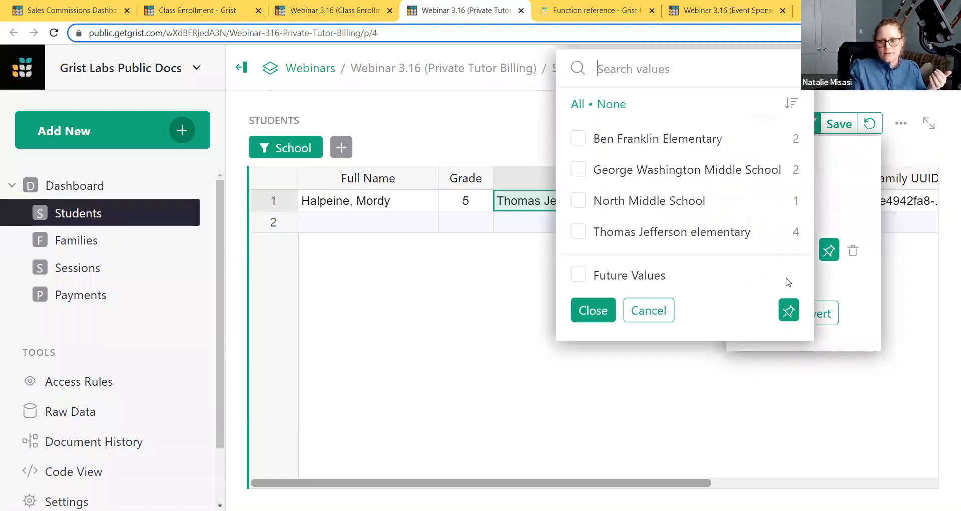
{"action": "left_click", "coordinate": [632, 235]}
{"action": "left_click", "coordinate": [592, 310]}
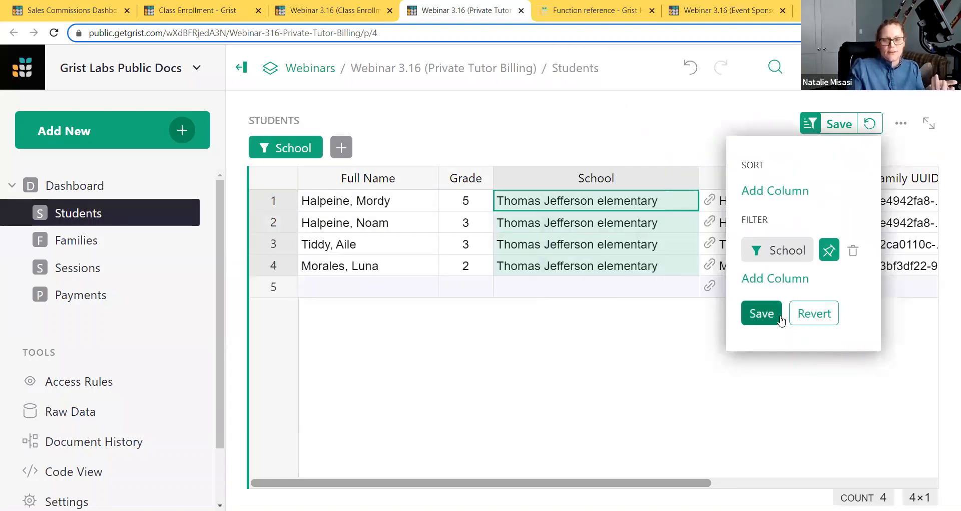
{"action": "left_click", "coordinate": [651, 326]}
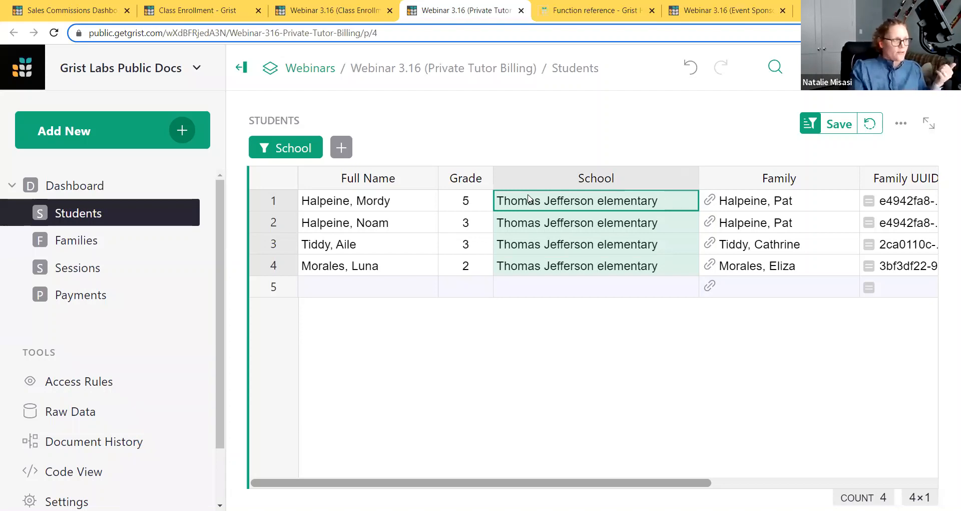
{"action": "left_click", "coordinate": [869, 124]}
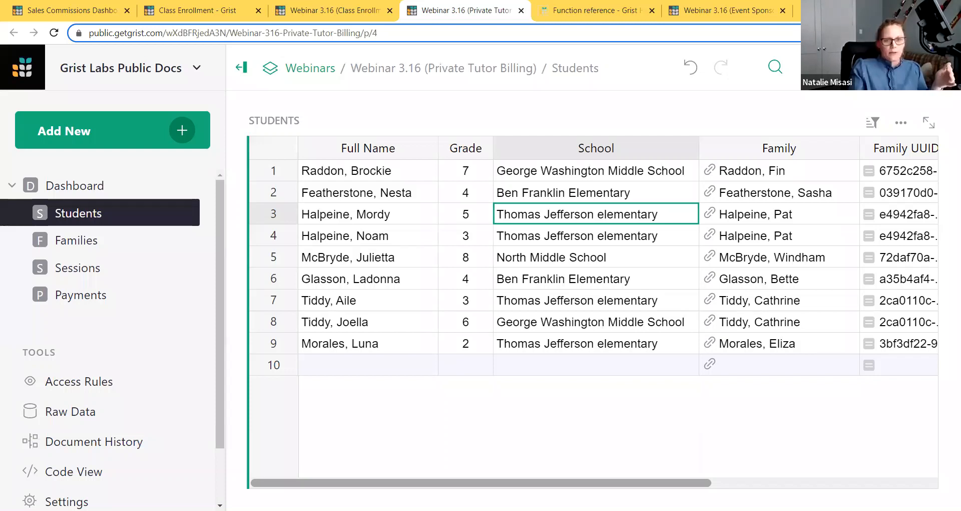
Step: Switch to the Webinar 3.16 (Class Enrollment) document and examine the Phone column of the Families table with the column settings hidden
{"action": "left_click", "coordinate": [334, 18]}
{"action": "left_click", "coordinate": [134, 299]}
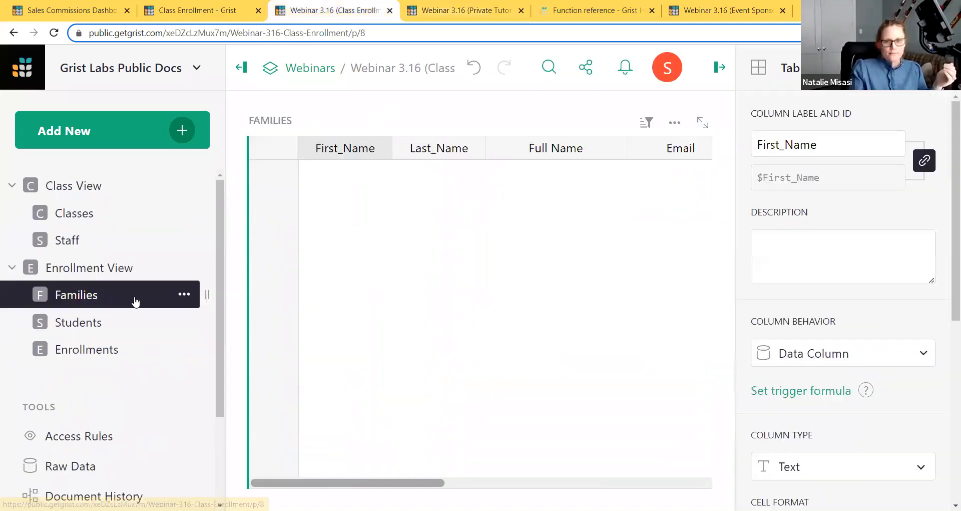
{"action": "left_click", "coordinate": [720, 67]}
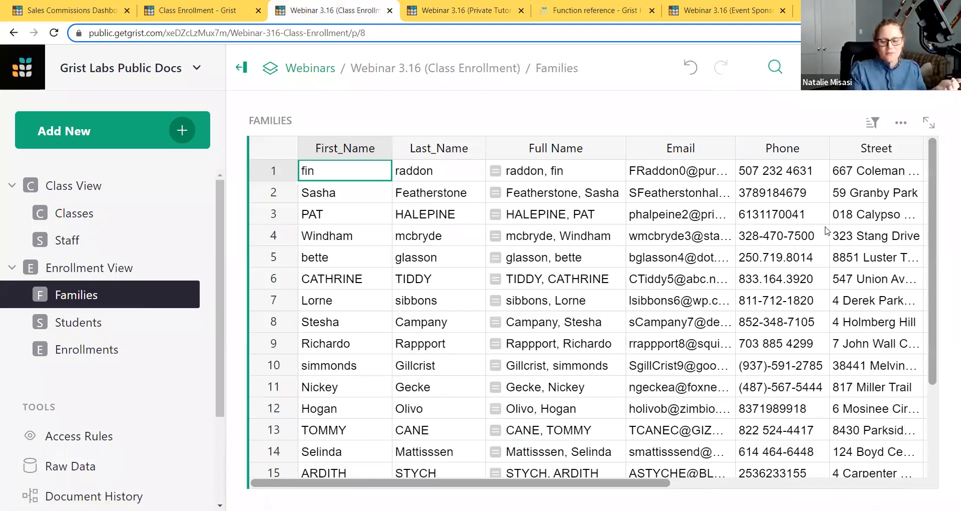
{"action": "left_click_drag", "start_coordinate": [781, 300], "coordinate": [797, 452]}
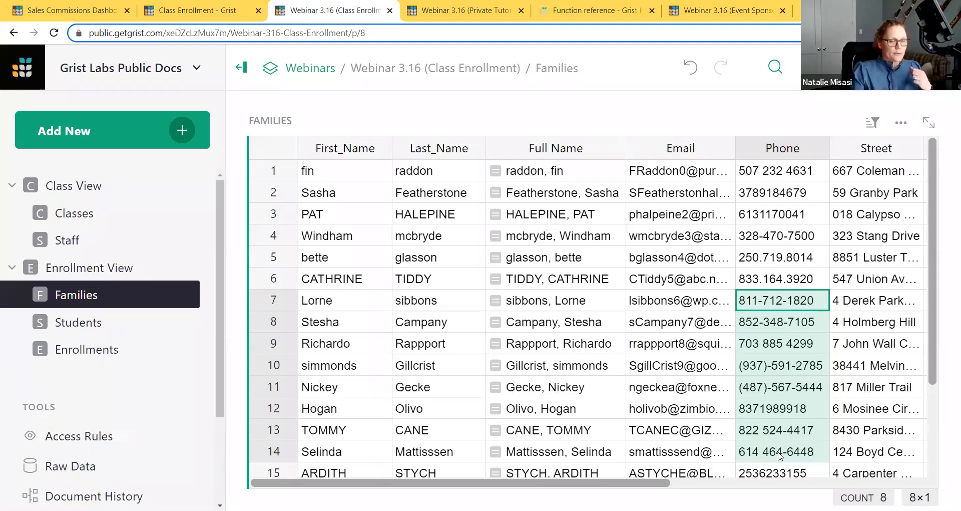
Step: Set the trigger formula of the Families table's First_Name column to value.title()
{"action": "left_click", "coordinate": [331, 174]}
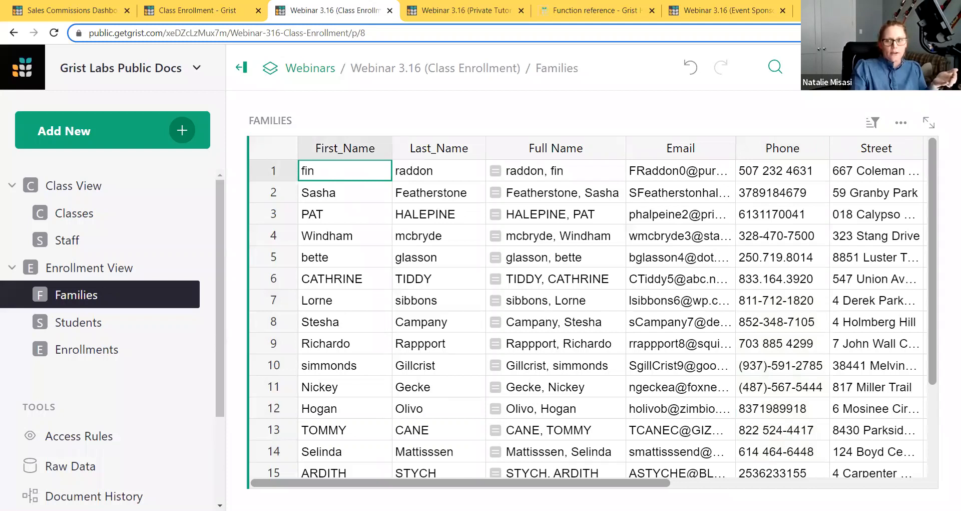
{"action": "left_click", "coordinate": [945, 67]}
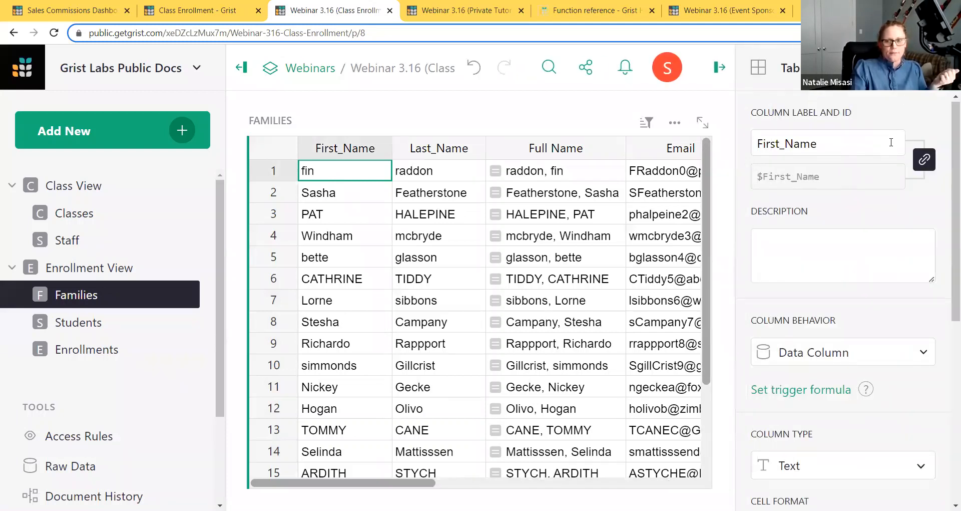
{"action": "scroll", "coordinate": [892, 145], "scroll_direction": "down", "scroll_amount": 1}
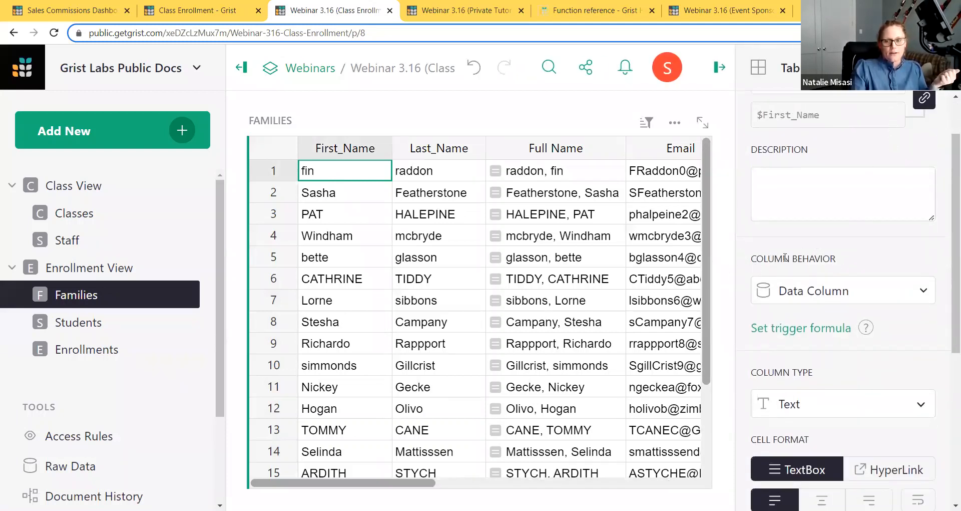
{"action": "left_click", "coordinate": [812, 328]}
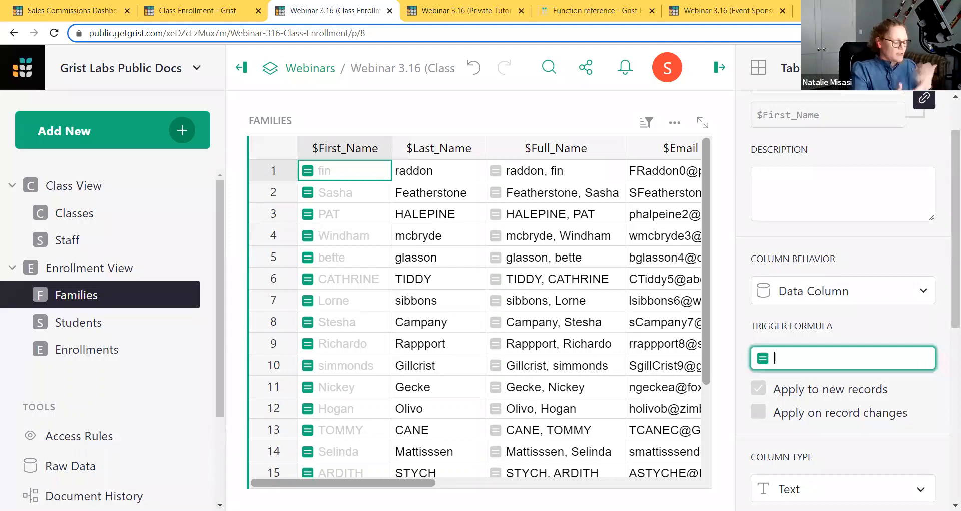
{"action": "type", "text": "value"}
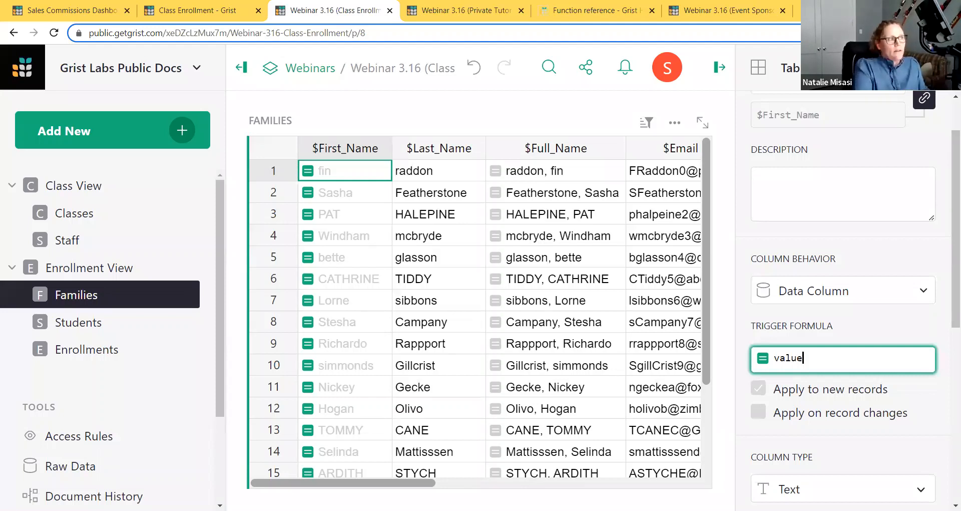
{"action": "type", "text": ".ti"}
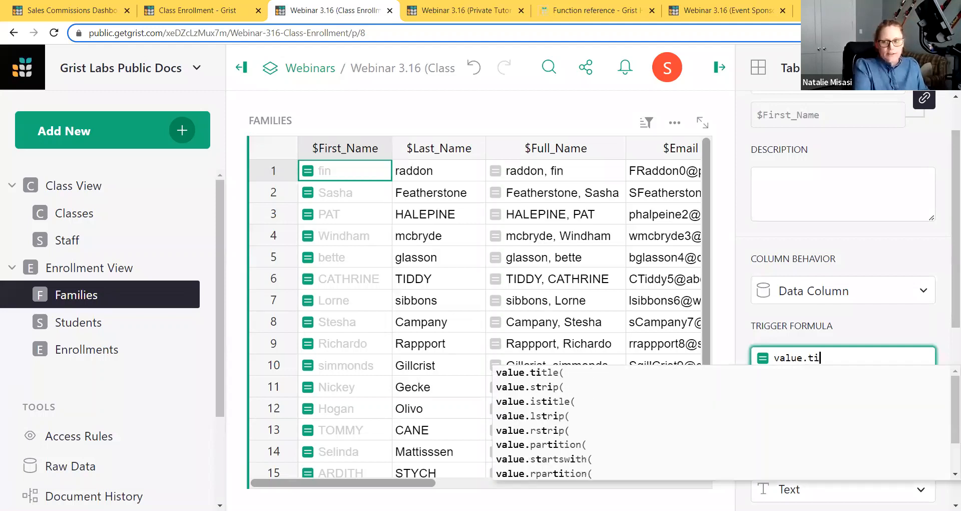
{"action": "type", "text": "tle"}
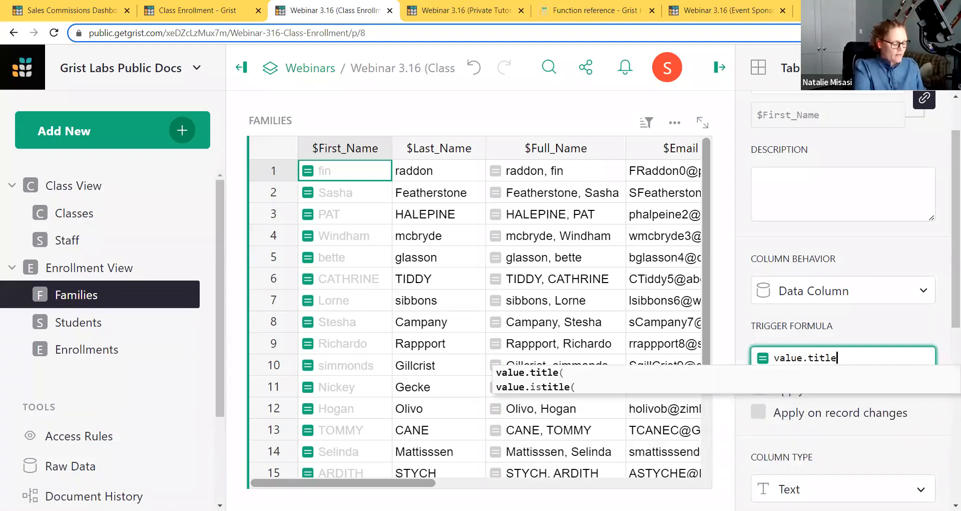
{"action": "type", "text": "()"}
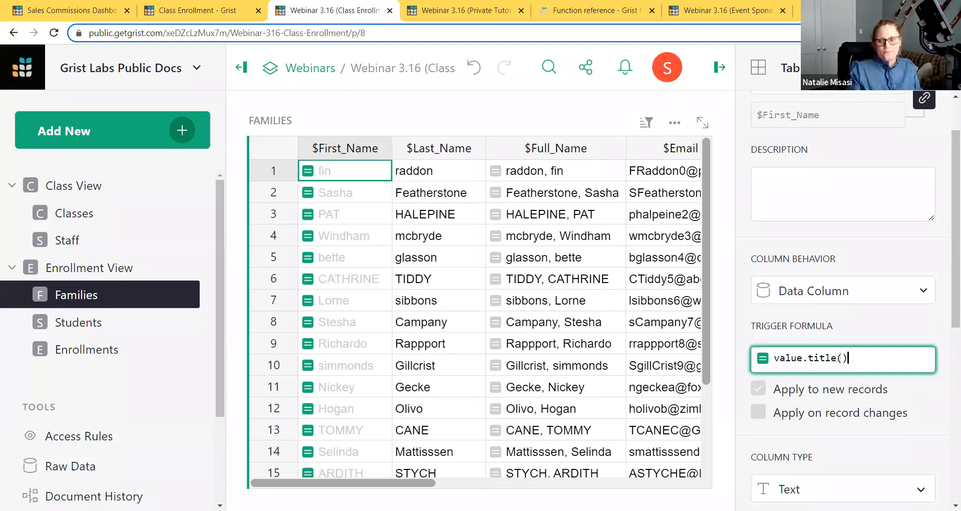
{"action": "key", "text": "Return"}
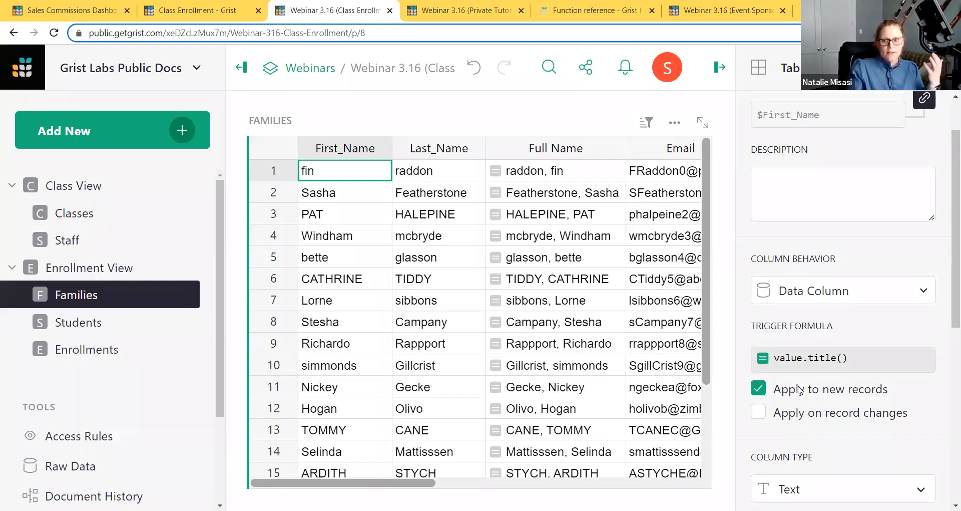
Step: Apply the First_Name trigger formula on changes to the current field for data cleaning
{"action": "left_click", "coordinate": [758, 413]}
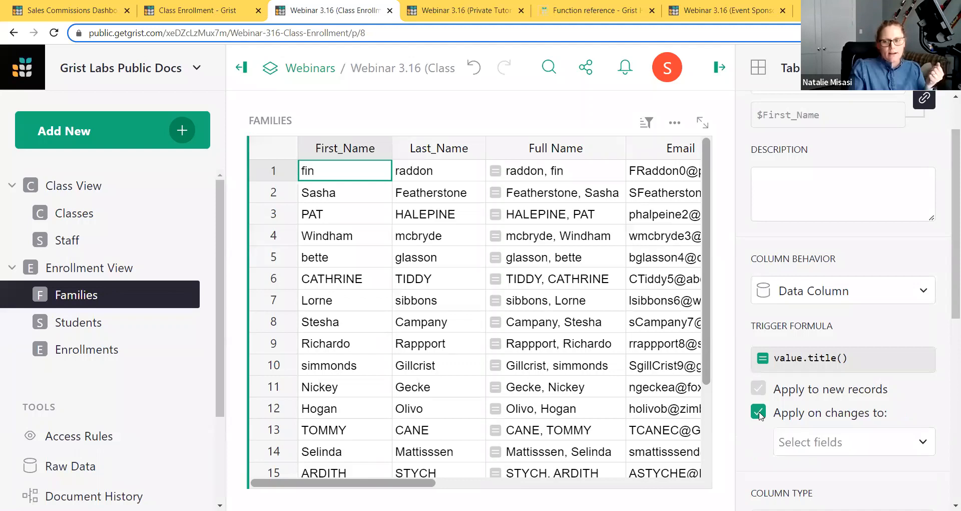
{"action": "left_click", "coordinate": [807, 442]}
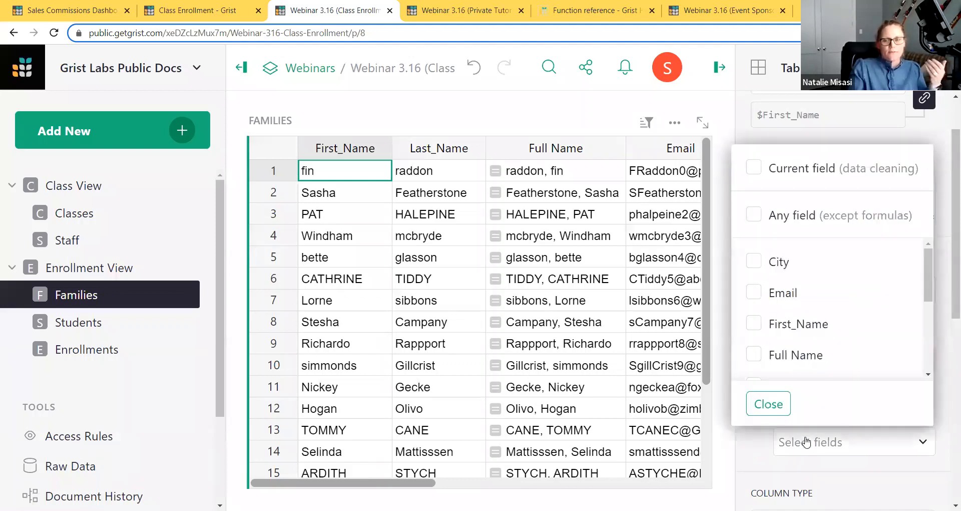
{"action": "left_click", "coordinate": [773, 173]}
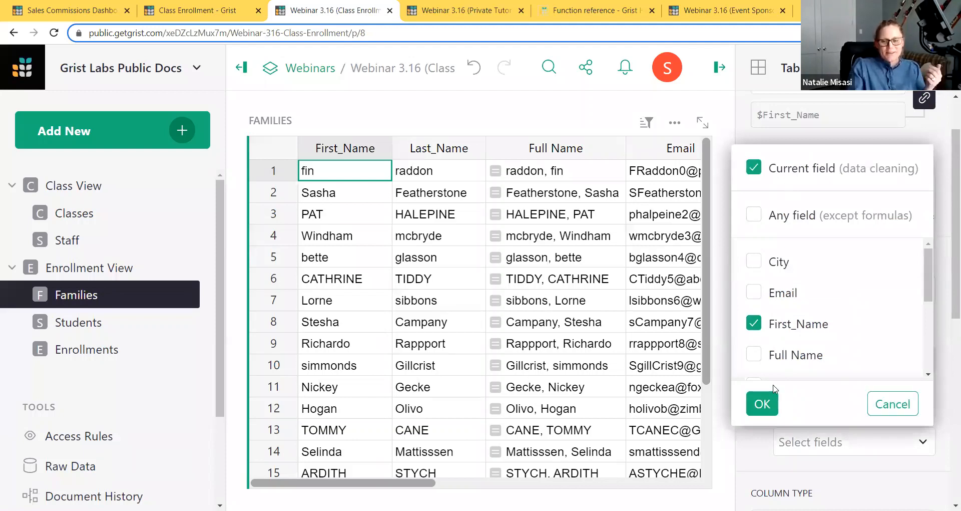
{"action": "left_click", "coordinate": [763, 403]}
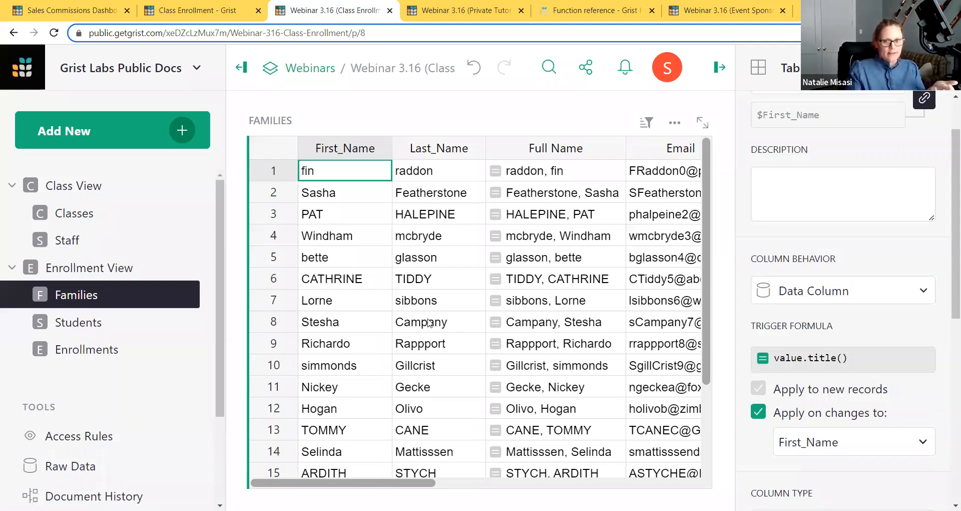
Step: Add a record at the end of the Families table with a first name entered in lowercase
{"action": "scroll", "coordinate": [362, 398], "scroll_direction": "down", "scroll_amount": 3}
{"action": "left_click", "coordinate": [329, 389]}
{"action": "type", "text": "natalie"}
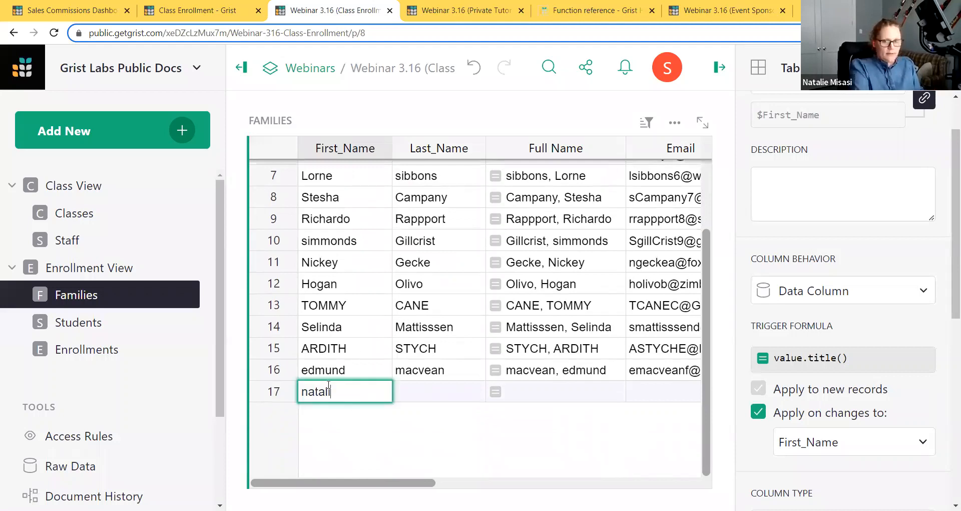
{"action": "key", "text": "Tab"}
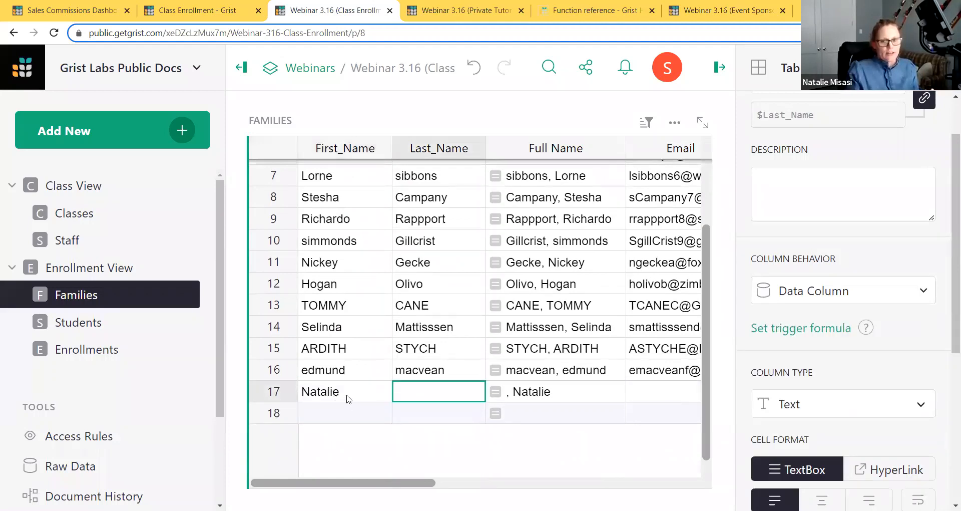
Step: Copy the whole First_Name column and paste it over itself to run the trigger formula on existing records
{"action": "scroll", "coordinate": [349, 398], "scroll_direction": "up", "scroll_amount": 3}
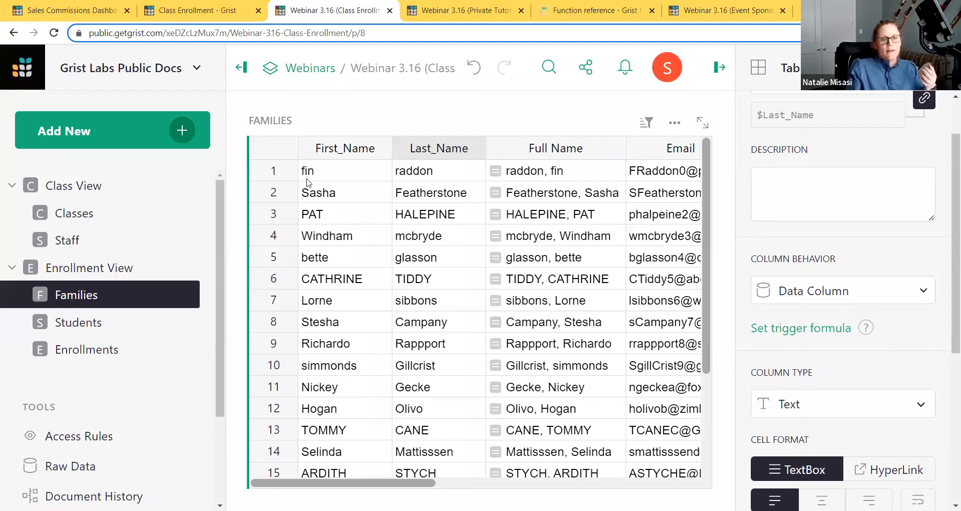
{"action": "left_click", "coordinate": [308, 151]}
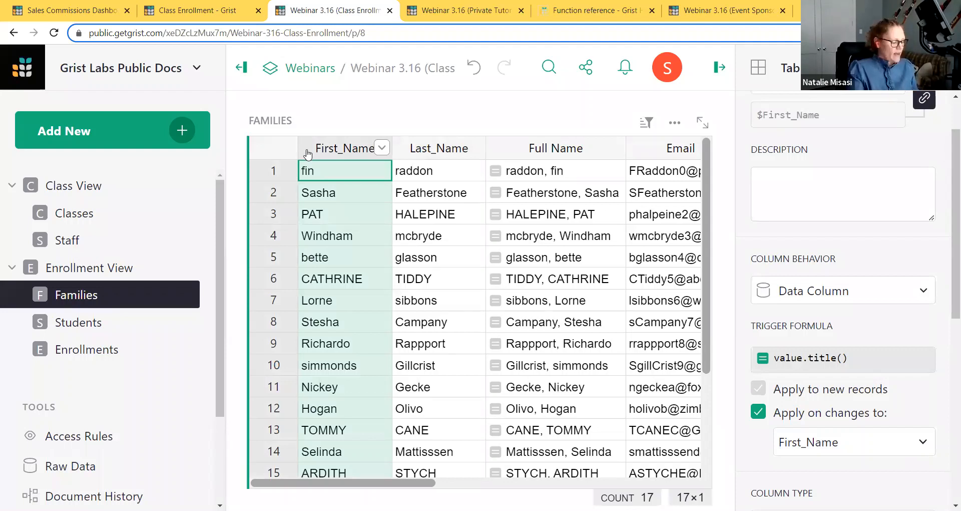
{"action": "key", "text": "ctrl+c"}
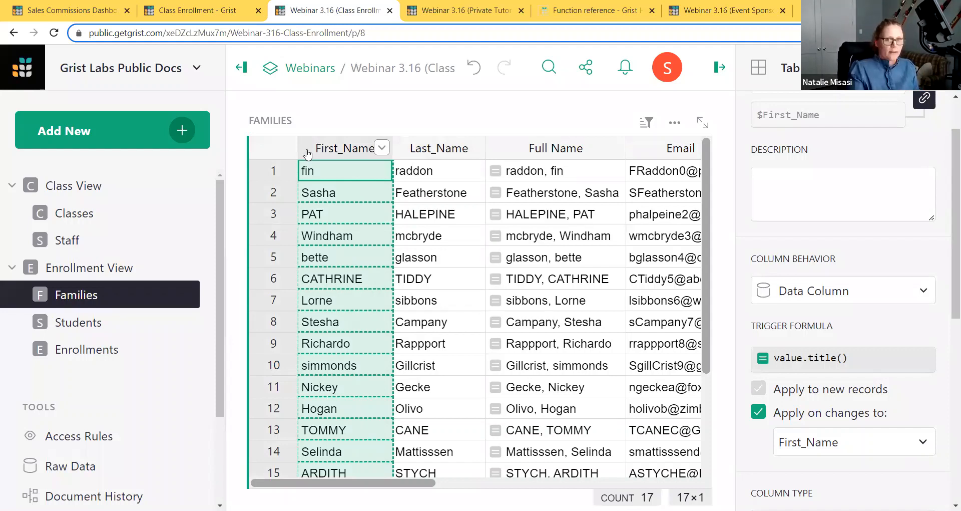
{"action": "key", "text": "ctrl+v"}
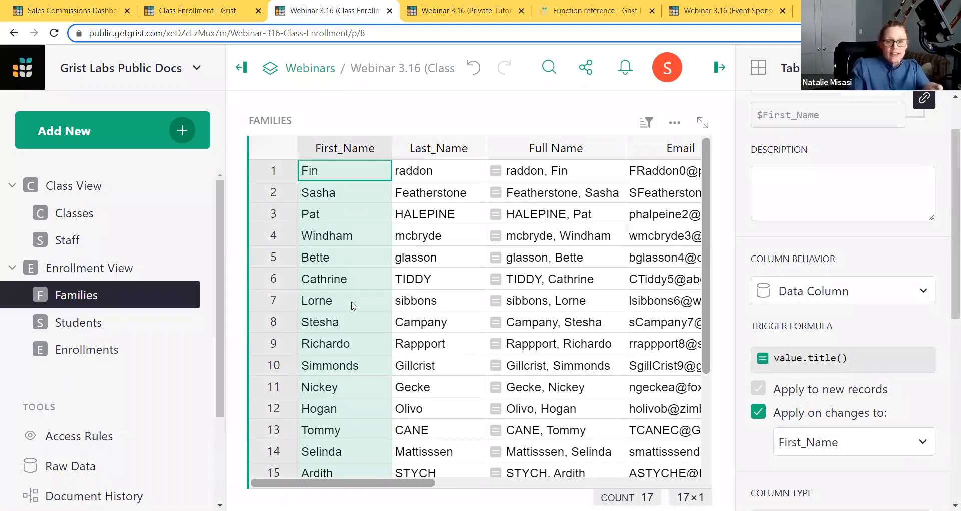
{"action": "scroll", "coordinate": [354, 306], "scroll_direction": "down", "scroll_amount": 3}
{"action": "scroll", "coordinate": [390, 240], "scroll_direction": "up", "scroll_amount": 3}
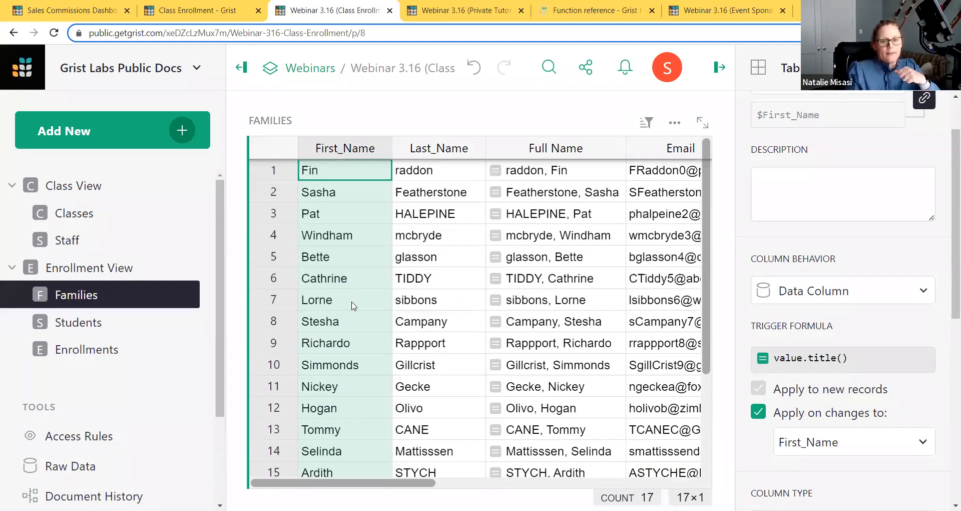
Step: Give the Families table's Last_Name column the trigger formula value.title()
{"action": "left_click", "coordinate": [429, 171]}
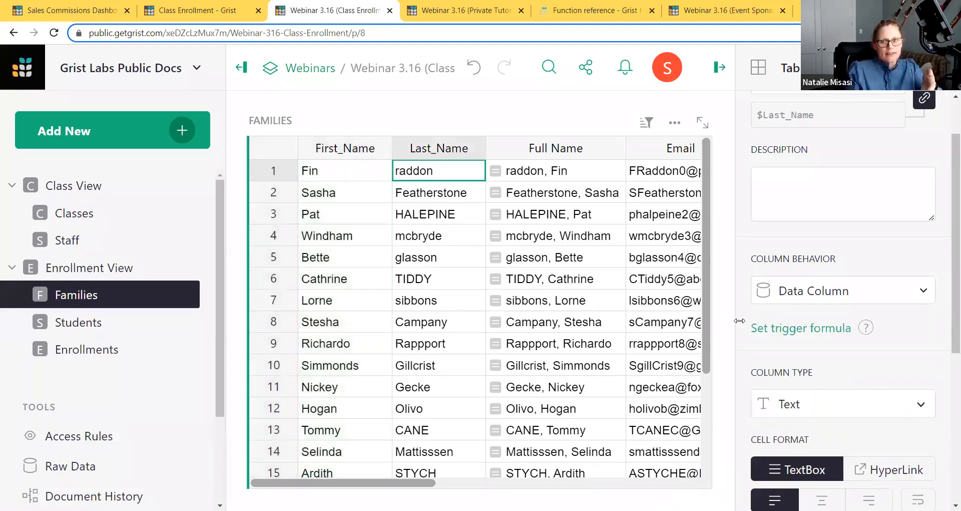
{"action": "left_click", "coordinate": [786, 334]}
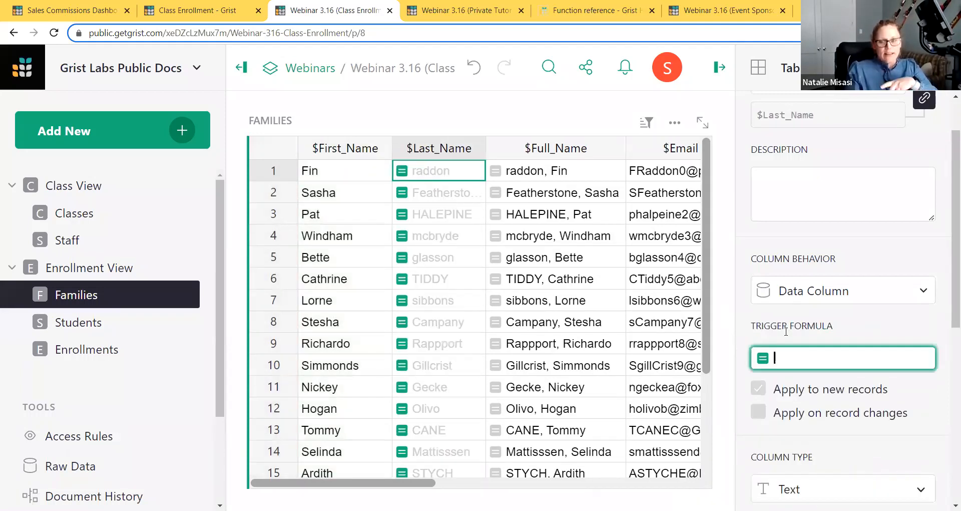
{"action": "type", "text": "value"}
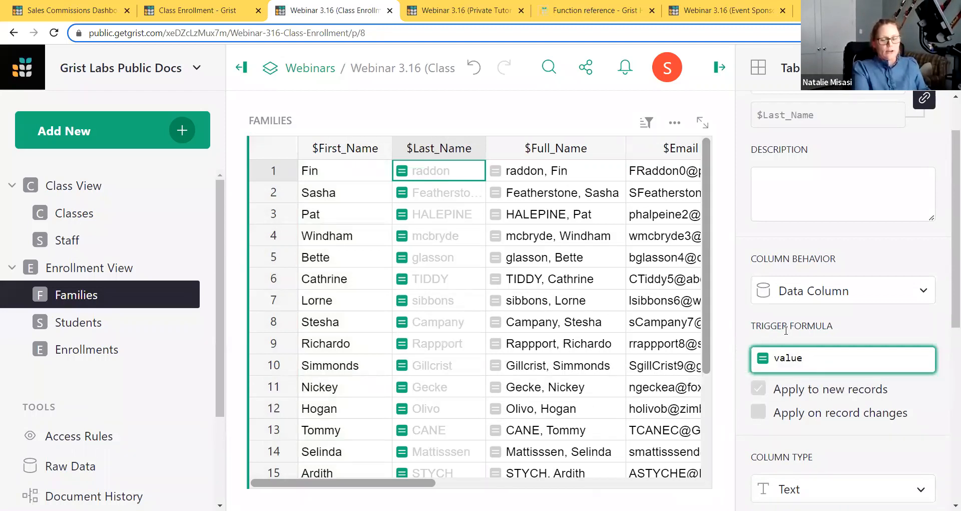
{"action": "type", "text": ".title"}
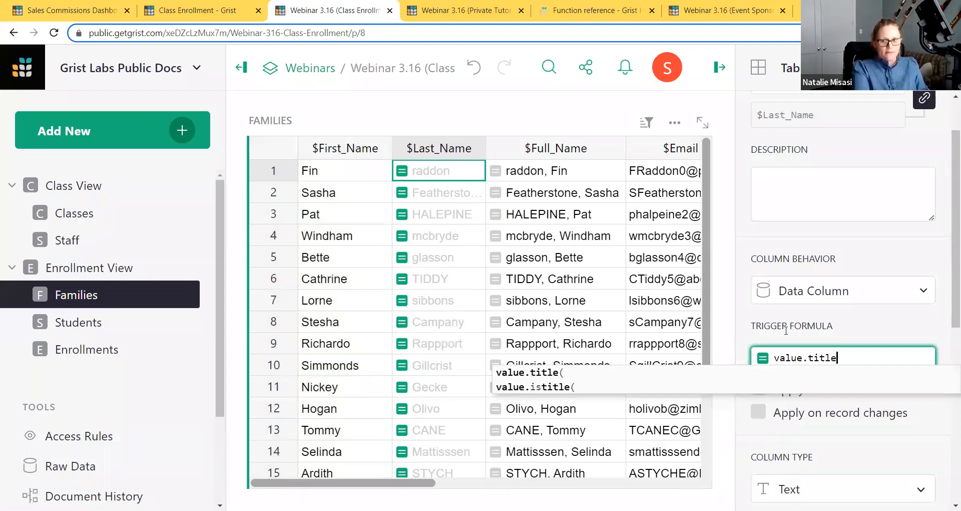
{"action": "type", "text": "()"}
{"action": "key", "text": "Return"}
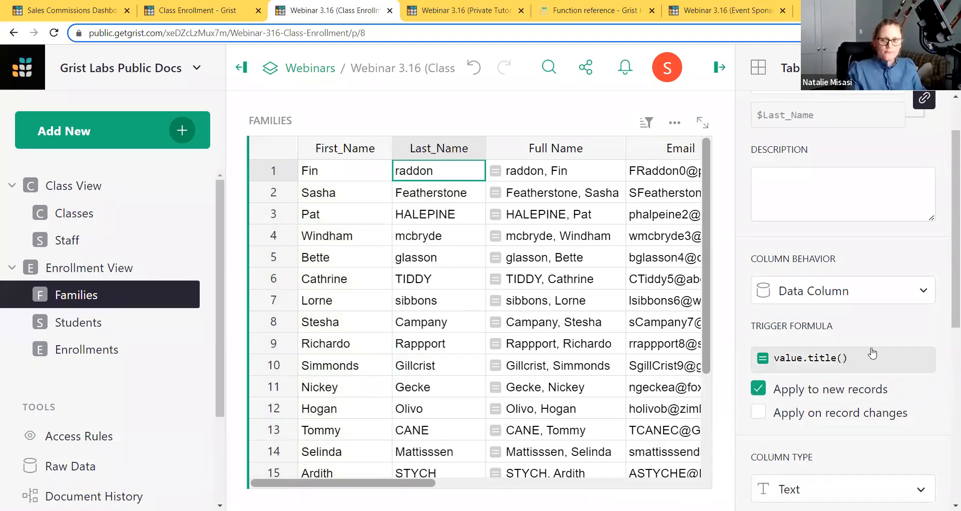
Step: Apply the Last_Name trigger formula on changes to the current field for data cleaning
{"action": "left_click", "coordinate": [864, 415]}
{"action": "left_click", "coordinate": [848, 442]}
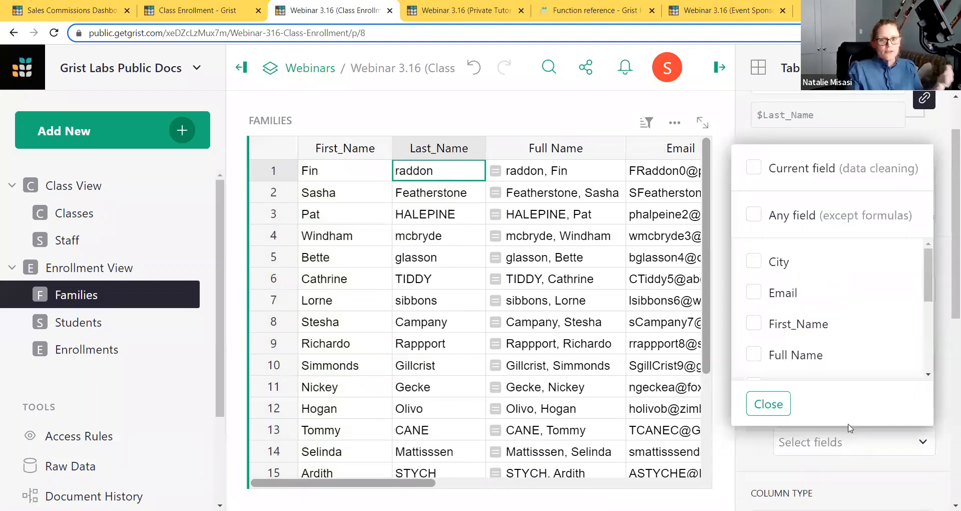
{"action": "left_click", "coordinate": [801, 171]}
{"action": "left_click", "coordinate": [761, 403]}
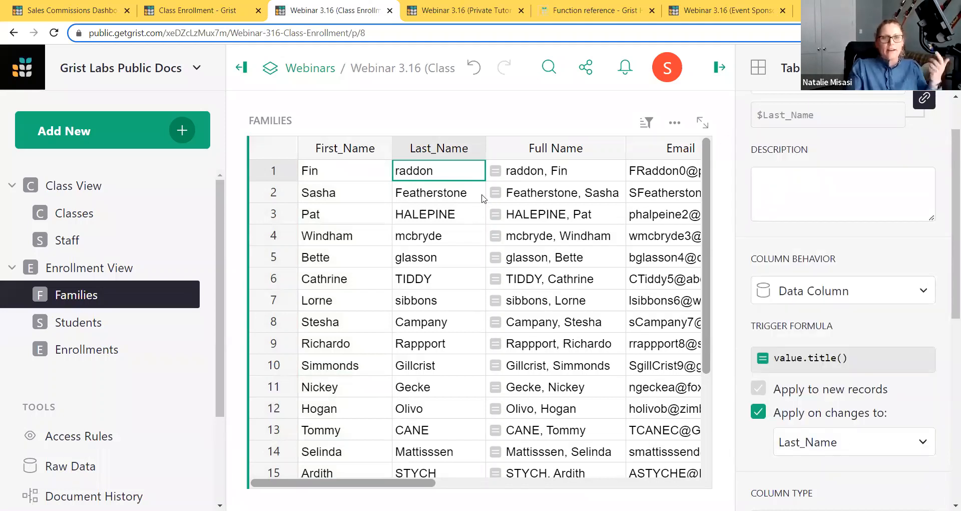
Step: Copy the whole Last_Name column and paste it over itself to run its trigger formula on existing records
{"action": "left_click", "coordinate": [401, 156]}
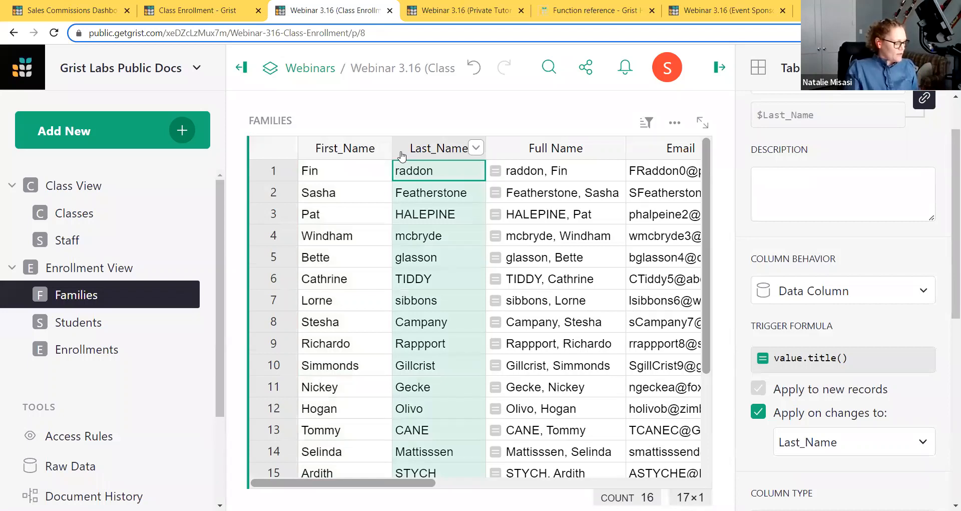
{"action": "key", "text": "ctrl+c"}
{"action": "key", "text": "ctrl+v"}
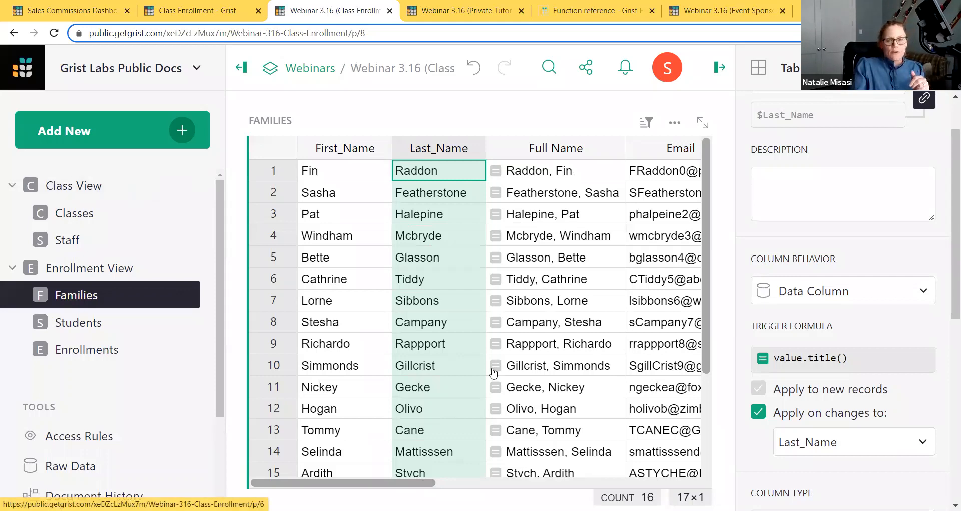
Step: Give the Families table's Email column the trigger formula value.lower()
{"action": "left_click_drag", "start_coordinate": [419, 489], "coordinate": [493, 488]}
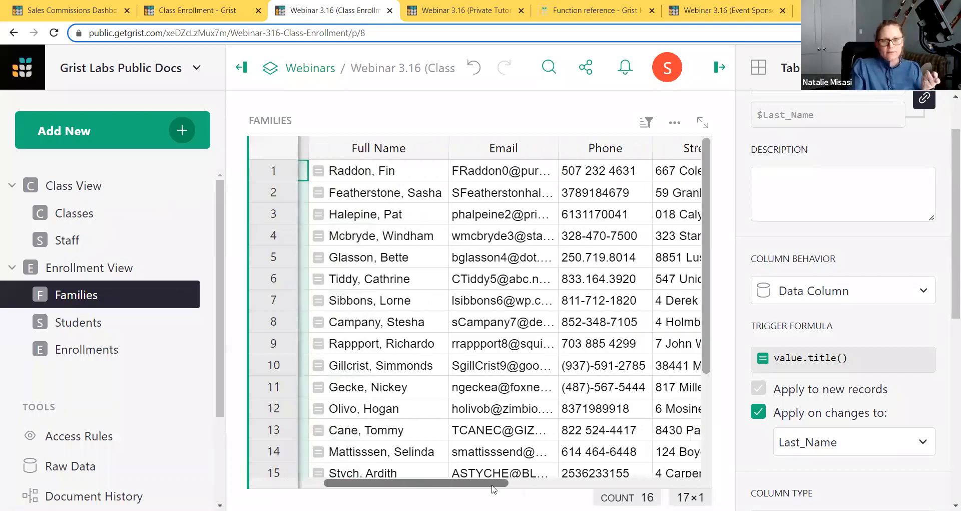
{"action": "left_click", "coordinate": [495, 179]}
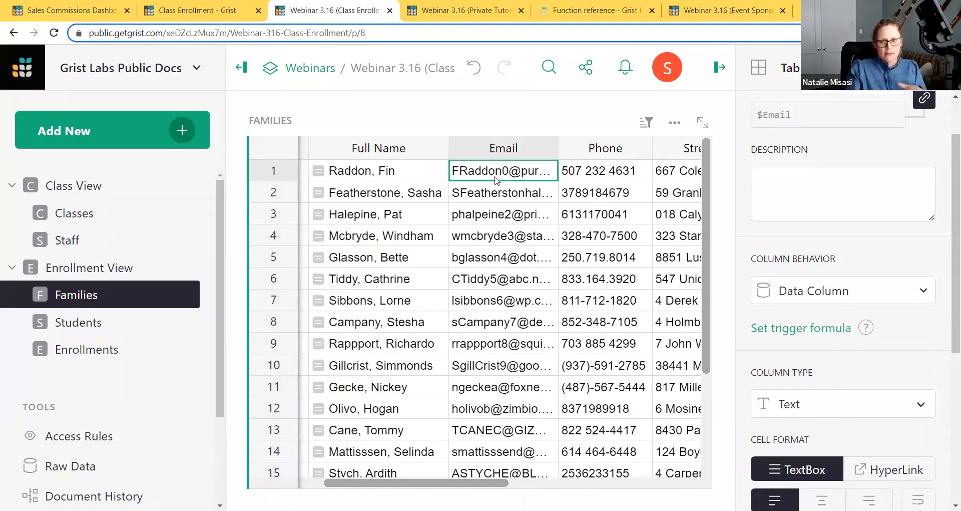
{"action": "left_click", "coordinate": [791, 326]}
{"action": "type", "text": "val"}
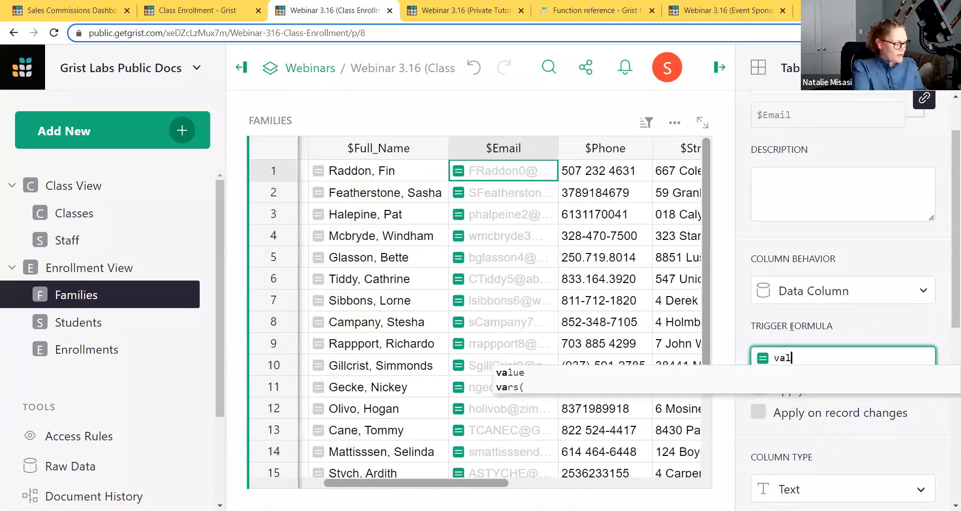
{"action": "type", "text": "ue."}
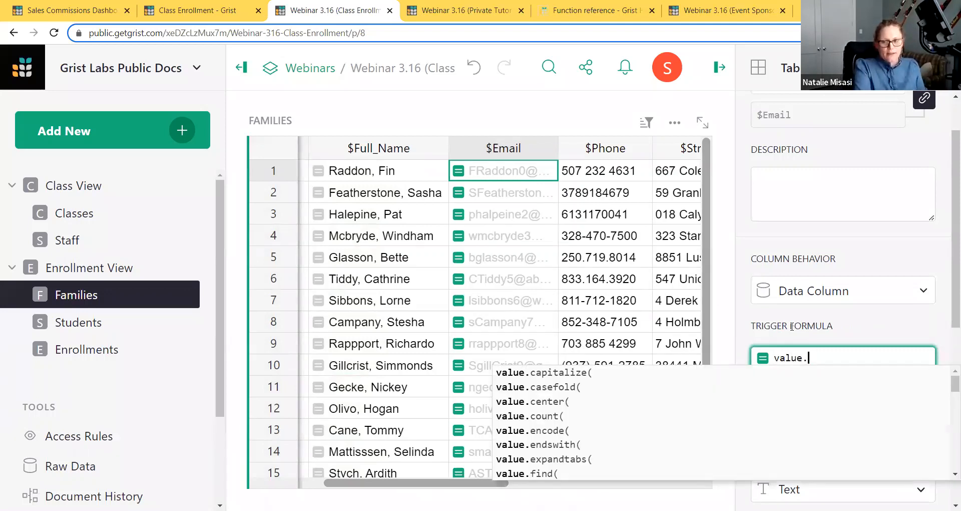
{"action": "type", "text": "lower()"}
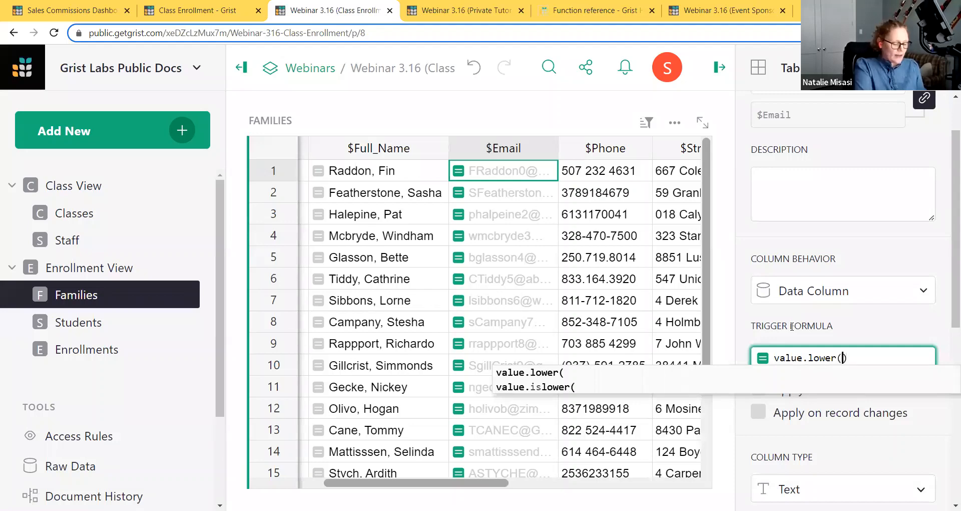
Step: Apply the Email trigger formula on changes to the current field for data cleaning
{"action": "left_click", "coordinate": [825, 414]}
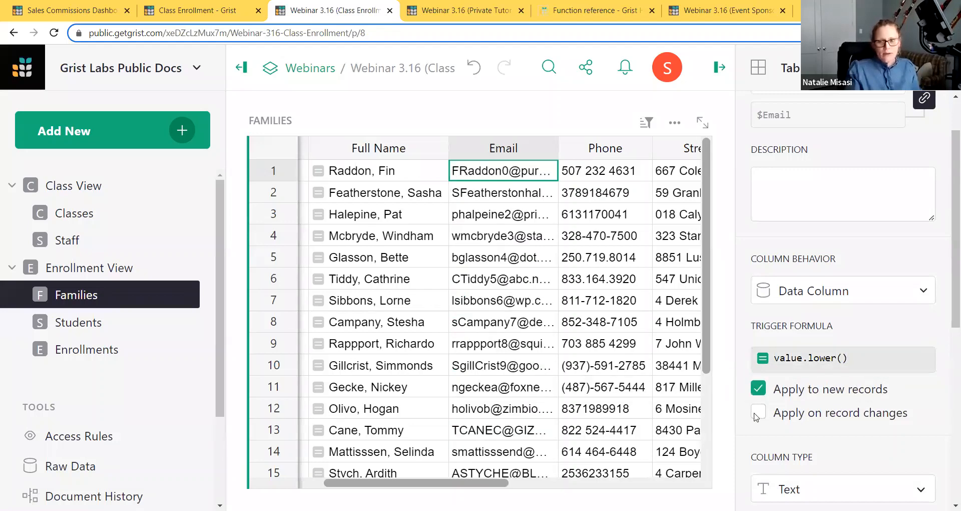
{"action": "left_click", "coordinate": [827, 441]}
{"action": "left_click", "coordinate": [802, 169]}
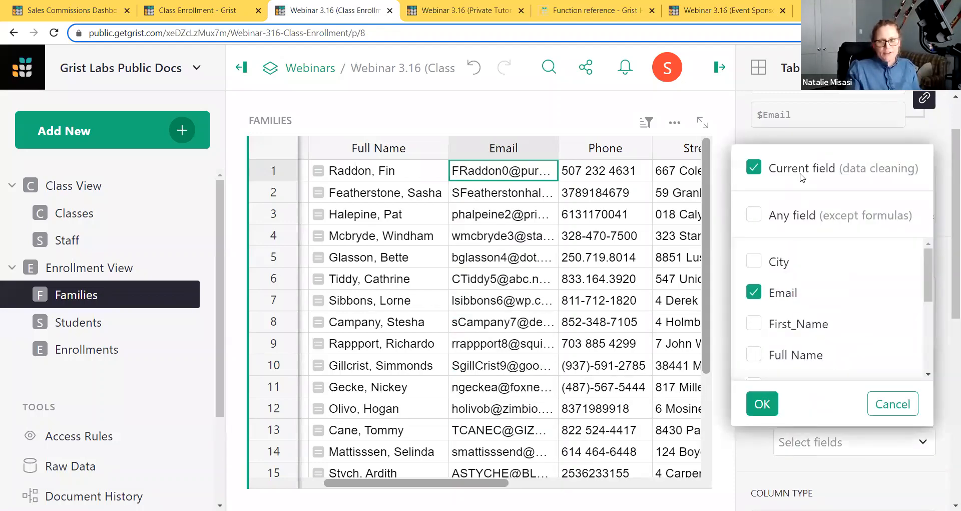
{"action": "left_click", "coordinate": [777, 401]}
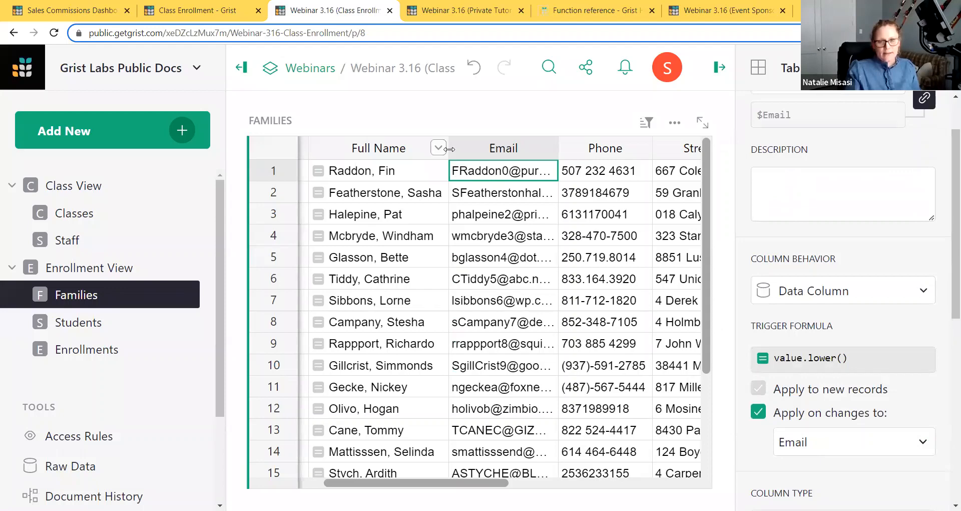
Step: Copy the whole Email column and paste it over itself to run its trigger formula on existing records
{"action": "left_click", "coordinate": [464, 154]}
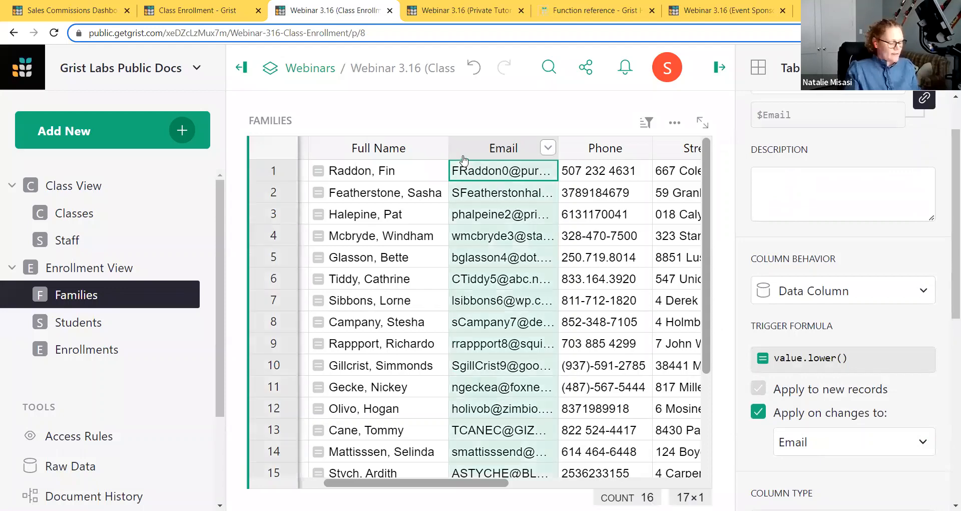
{"action": "key", "text": "ctrl+c"}
{"action": "key", "text": "ctrl+v"}
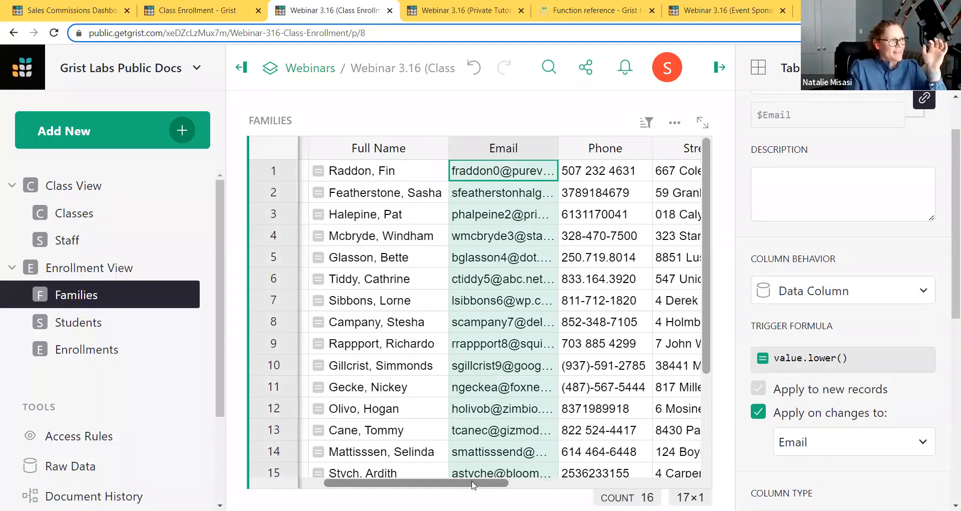
Step: Give the Families table's State column the trigger formula value.upper()
{"action": "left_click_drag", "start_coordinate": [478, 483], "coordinate": [631, 486]}
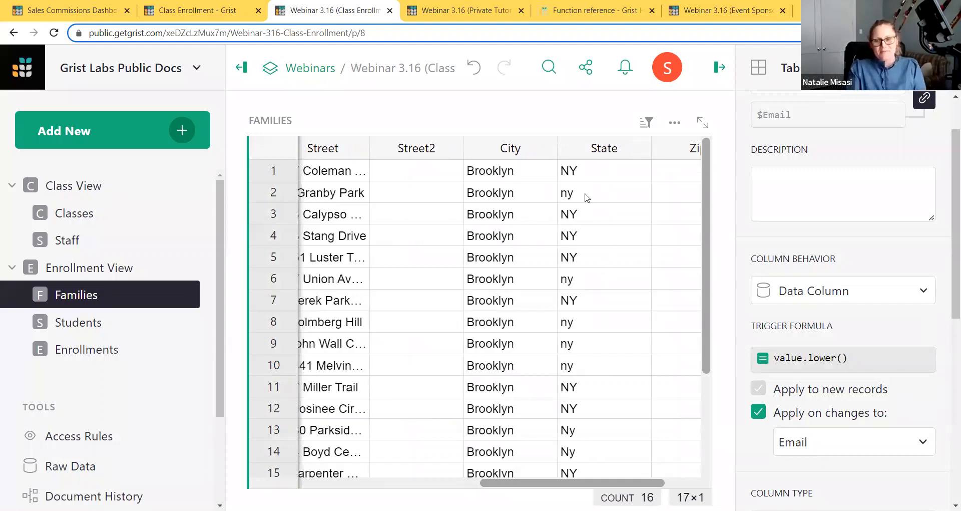
{"action": "left_click", "coordinate": [585, 173]}
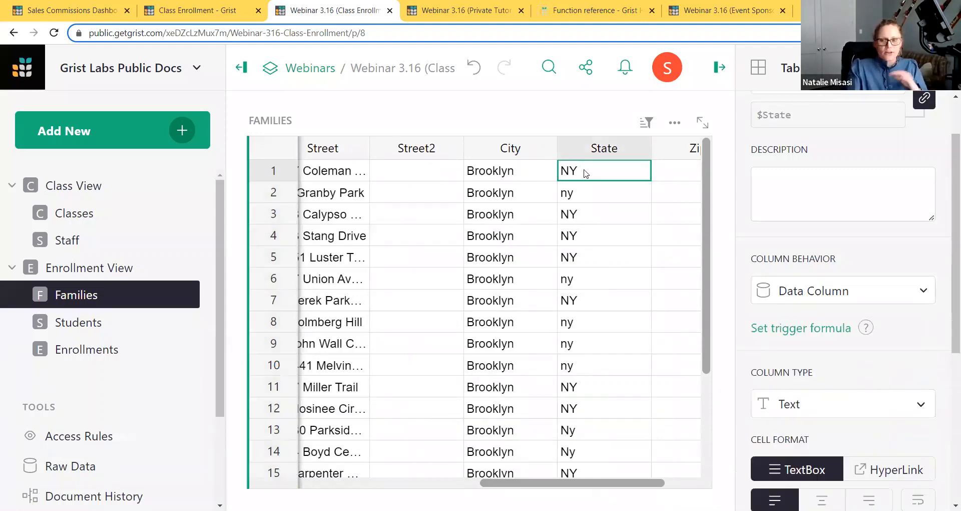
{"action": "left_click", "coordinate": [768, 330]}
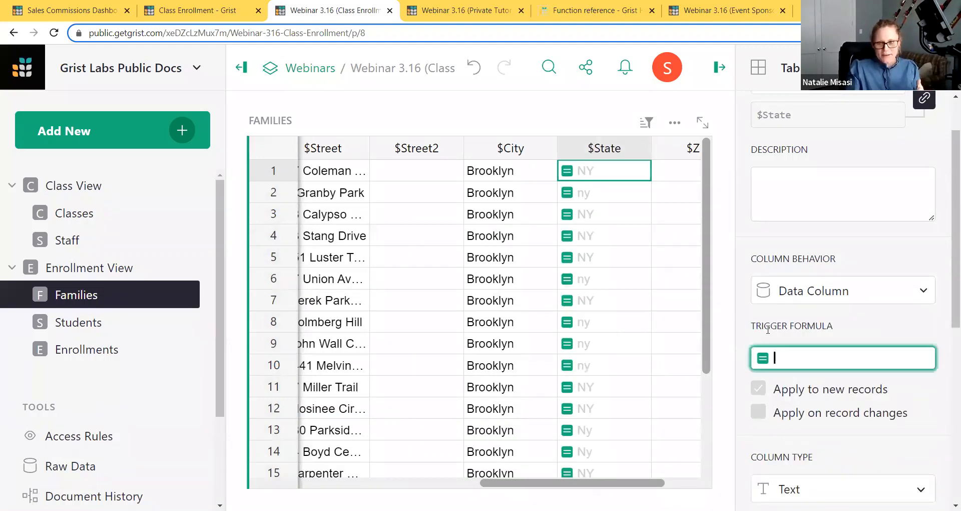
{"action": "type", "text": "value"}
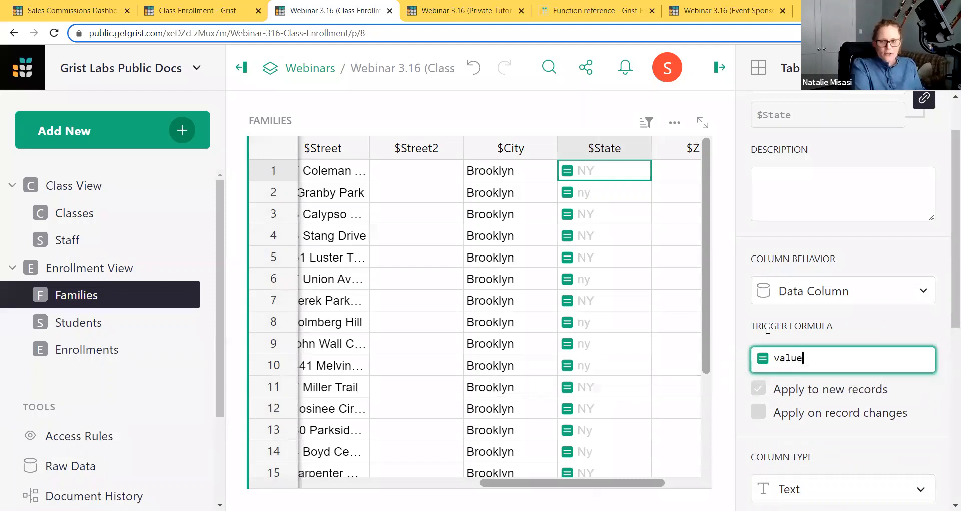
{"action": "type", "text": ".upper()"}
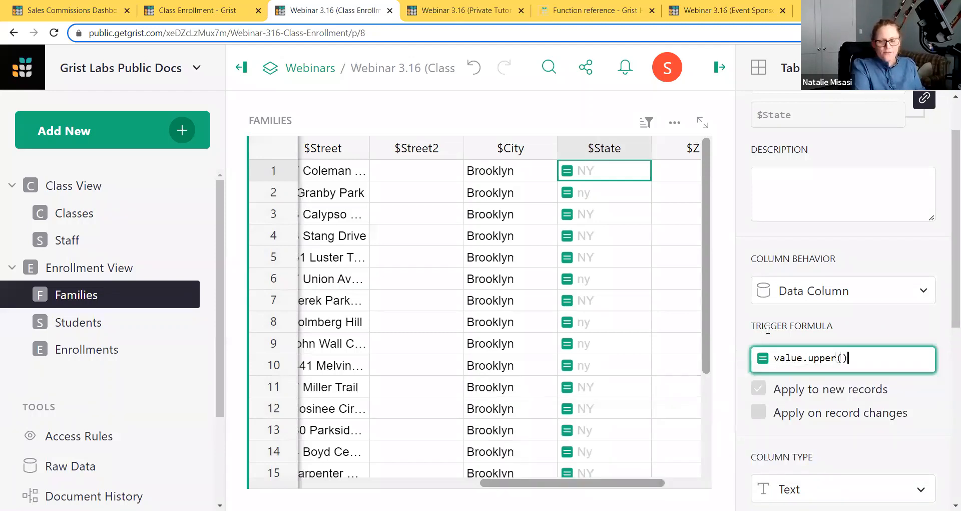
{"action": "key", "text": "Return"}
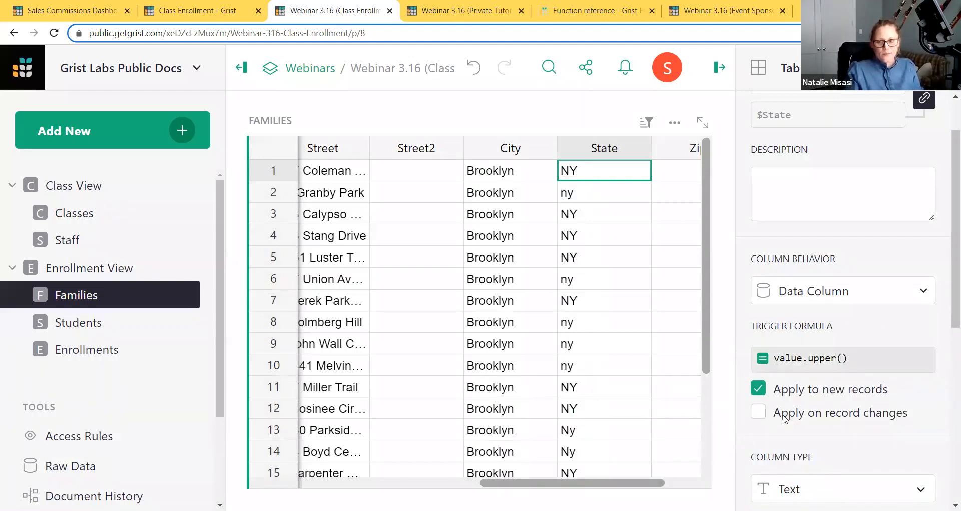
Step: Apply the State trigger formula on changes to the current field for data cleaning
{"action": "left_click", "coordinate": [758, 414]}
{"action": "left_click", "coordinate": [810, 440]}
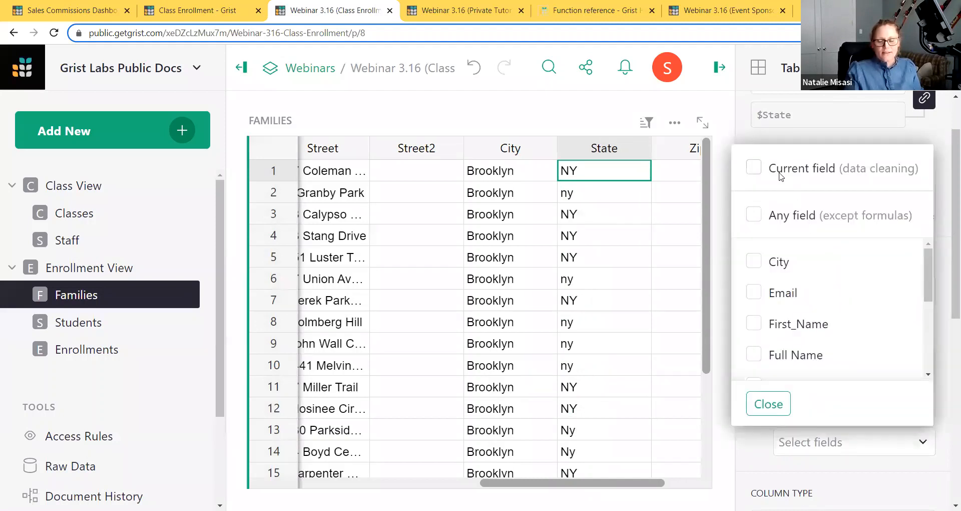
{"action": "left_click", "coordinate": [753, 166]}
{"action": "left_click", "coordinate": [764, 406]}
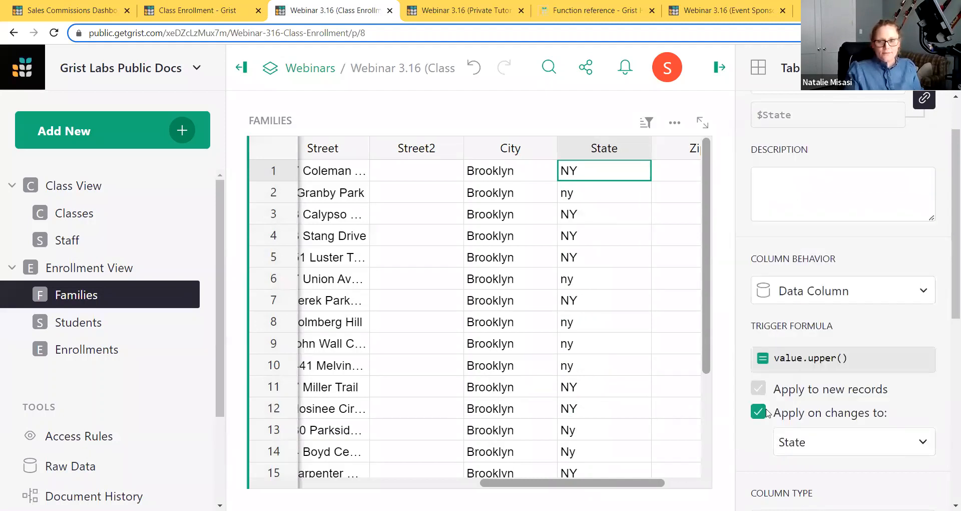
Step: Copy the whole State column and paste it over itself to run its trigger formula on existing records
{"action": "left_click", "coordinate": [580, 155]}
{"action": "key", "text": "ctrl+c"}
{"action": "key", "text": "ctrl+v"}
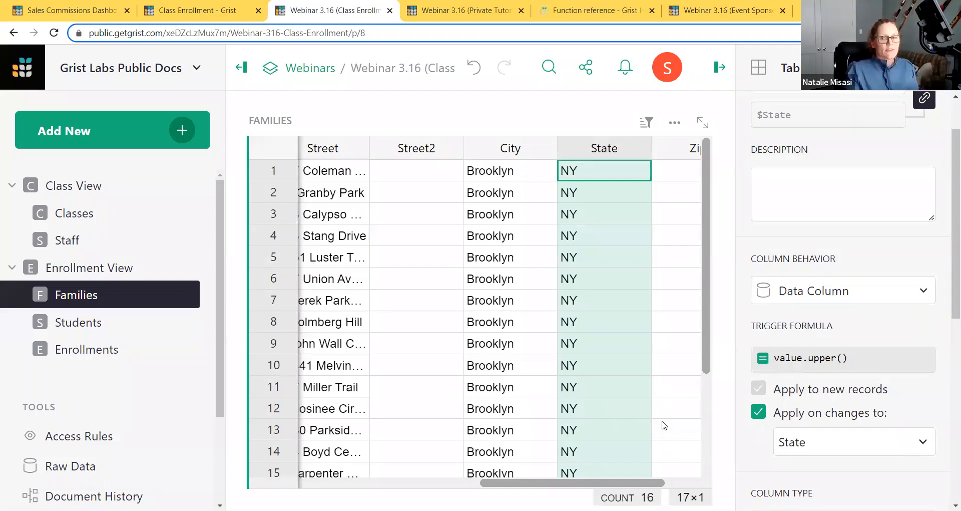
Step: Add a record at the end of the Families table with the state entered in lowercase as wi
{"action": "scroll", "coordinate": [656, 429], "scroll_direction": "down", "scroll_amount": 3}
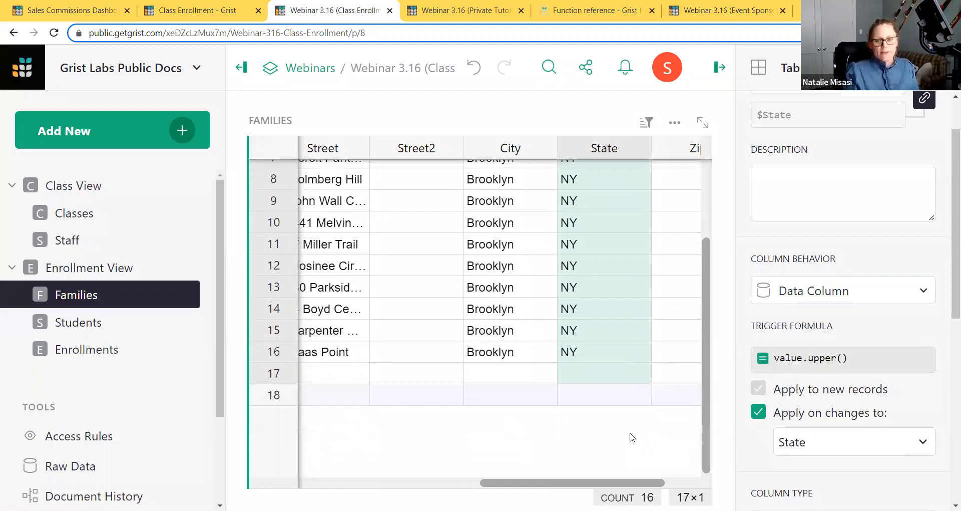
{"action": "left_click", "coordinate": [605, 400]}
{"action": "type", "text": "wi"}
{"action": "key", "text": "Tab"}
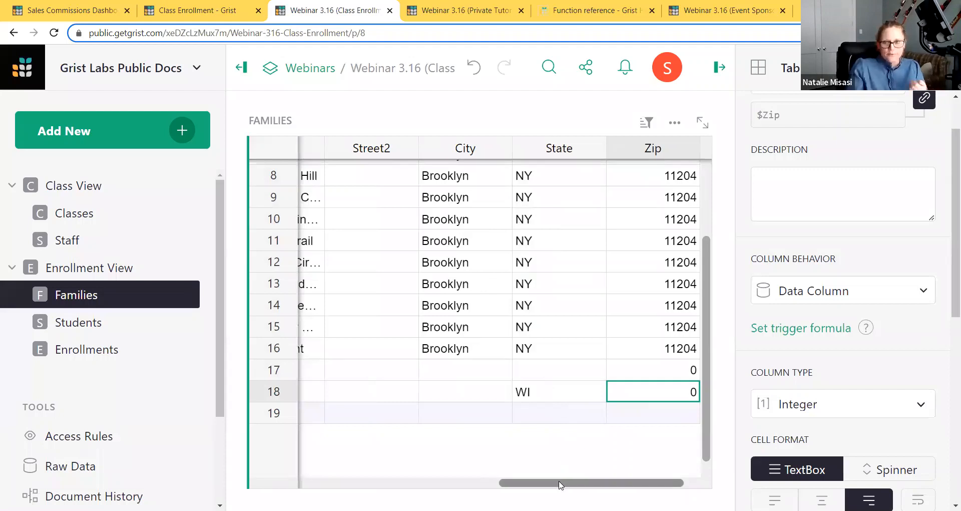
Step: Review the trigger formulas of the Last_Name, Email and State columns in the Families table
{"action": "left_click_drag", "start_coordinate": [560, 484], "coordinate": [289, 470]}
{"action": "left_click", "coordinate": [407, 376]}
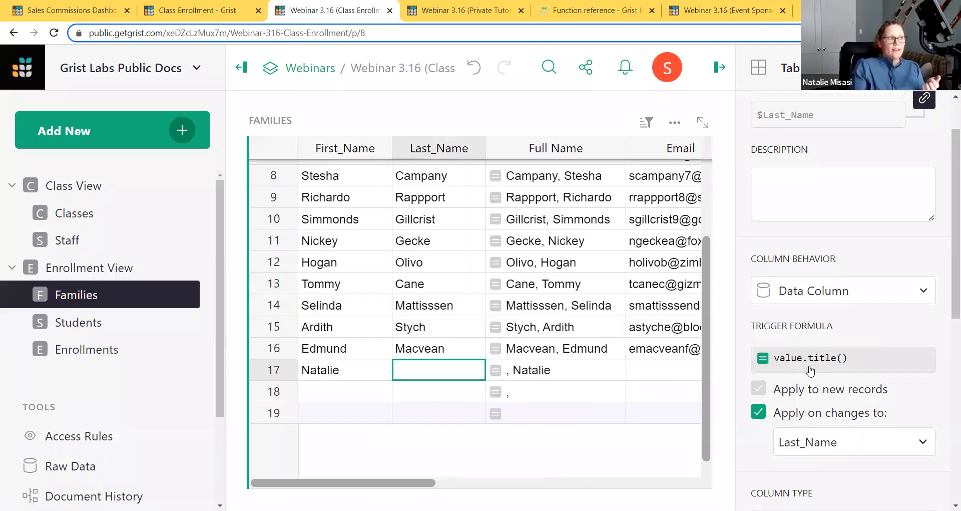
{"action": "left_click", "coordinate": [662, 324]}
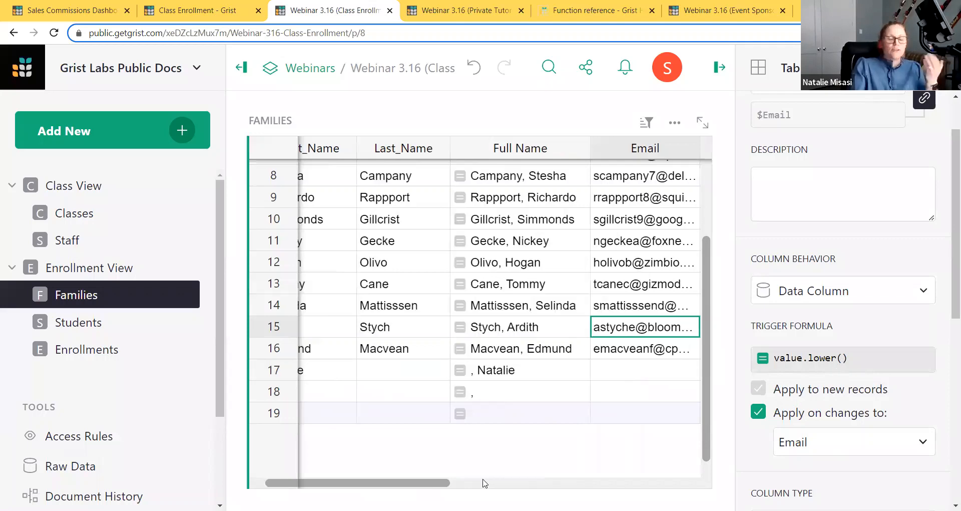
{"action": "scroll", "coordinate": [484, 482], "scroll_direction": "right", "scroll_amount": 10}
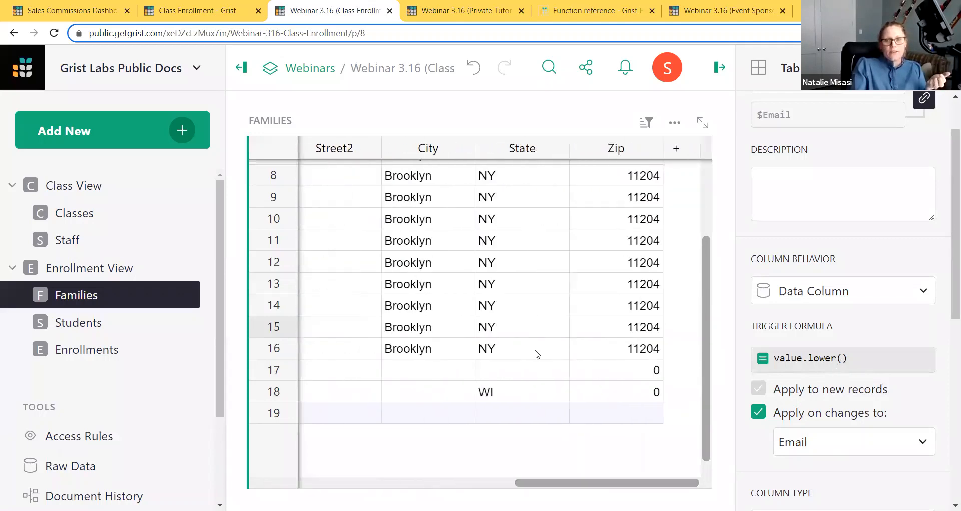
{"action": "left_click", "coordinate": [536, 354]}
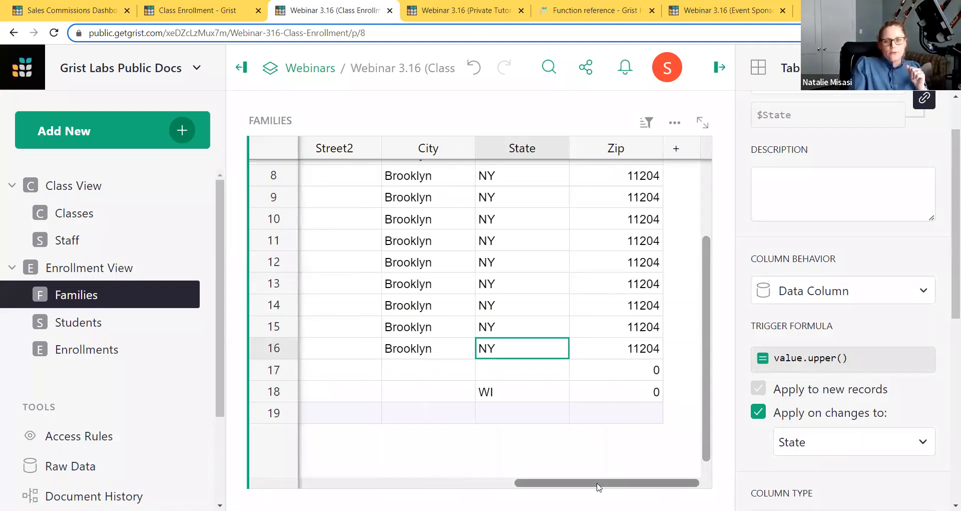
{"action": "left_click_drag", "start_coordinate": [598, 486], "coordinate": [596, 487]}
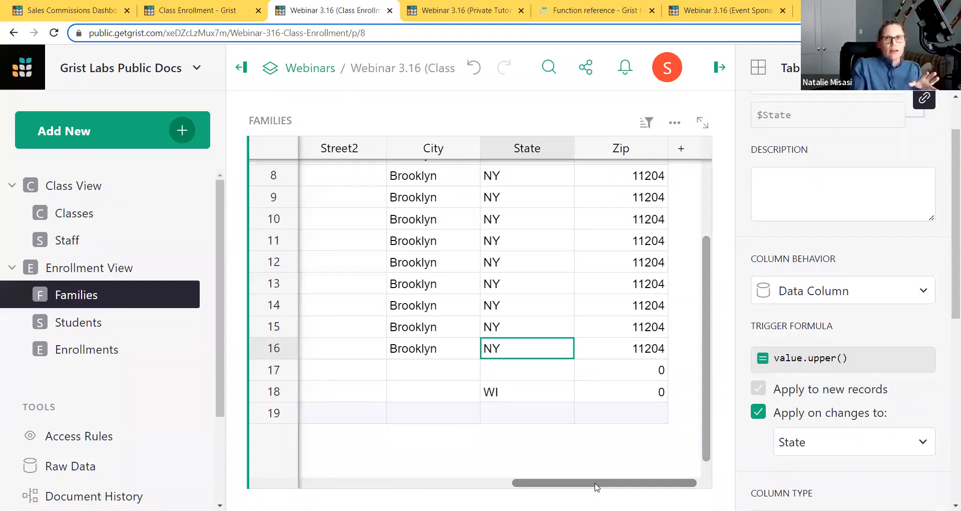
{"action": "left_click_drag", "start_coordinate": [596, 486], "coordinate": [335, 484]}
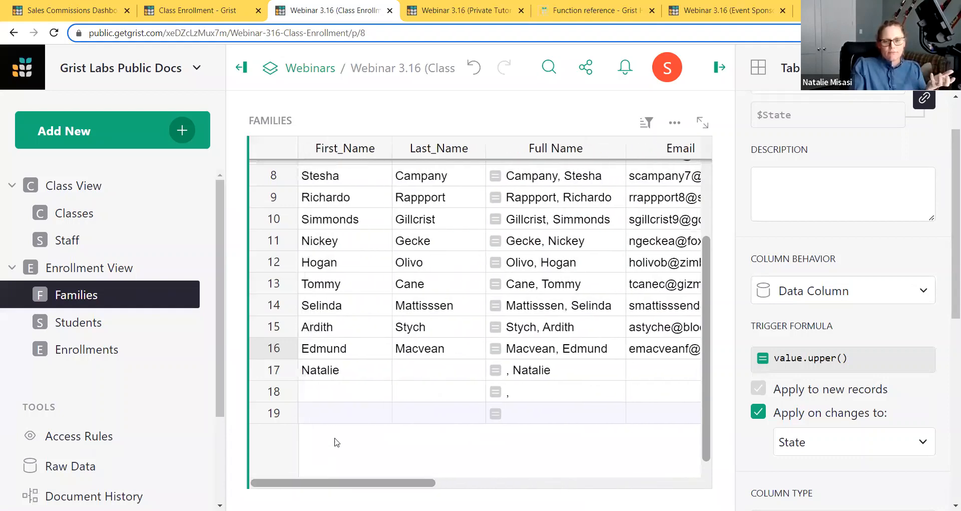
Step: Replace the last name in row 4 of the Families table with a version entered in lowercase
{"action": "scroll", "coordinate": [393, 328], "scroll_direction": "up", "scroll_amount": 3}
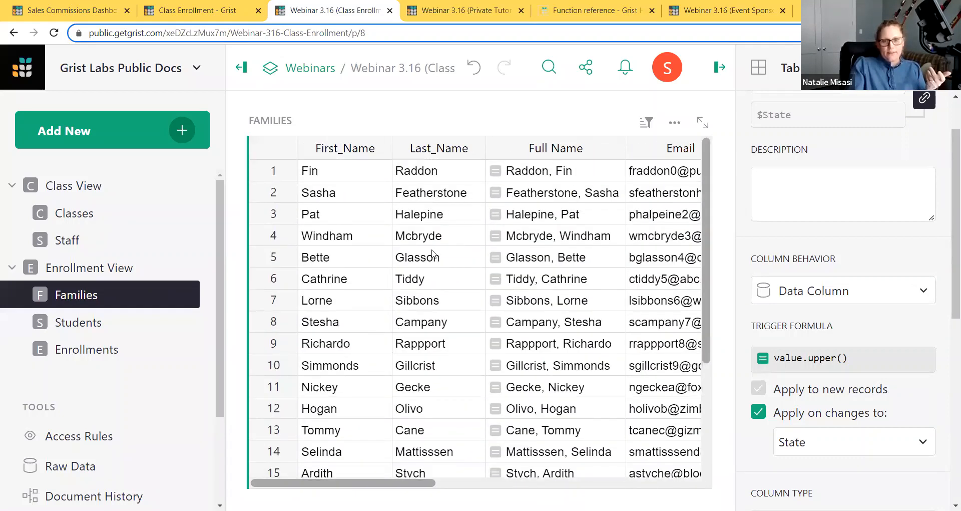
{"action": "left_click", "coordinate": [419, 241]}
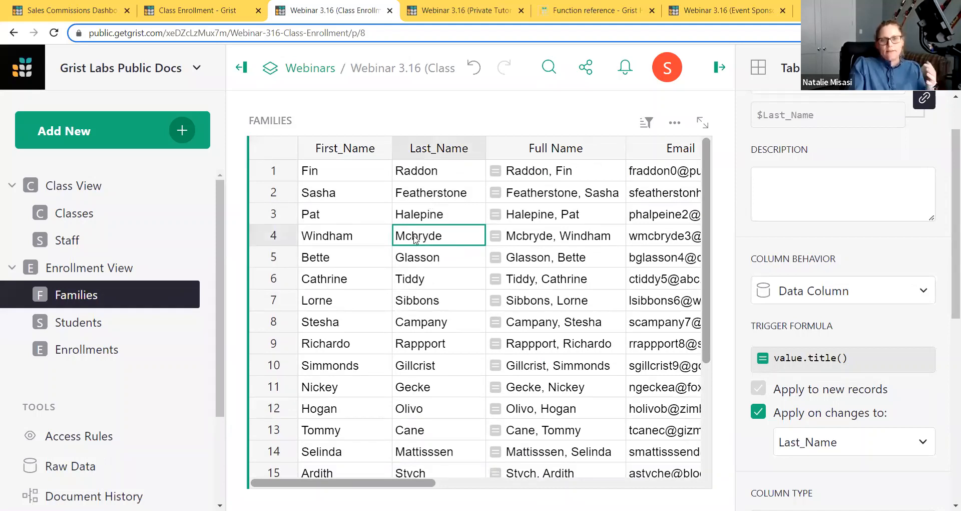
{"action": "type", "text": "mcbryd"}
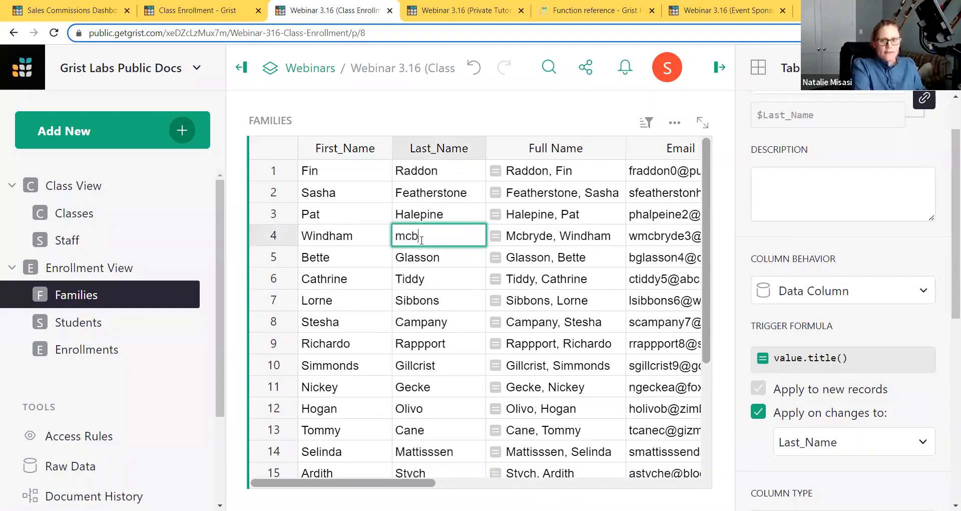
{"action": "key", "text": "Return"}
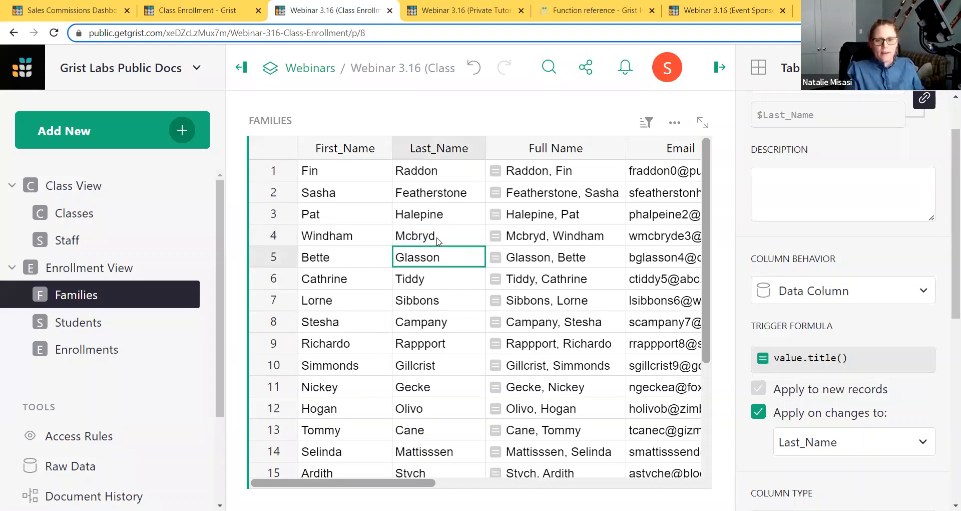
Step: Try to capitalize the inner letter b of the last name in row 4 of the Families table
{"action": "double_click", "coordinate": [416, 235]}
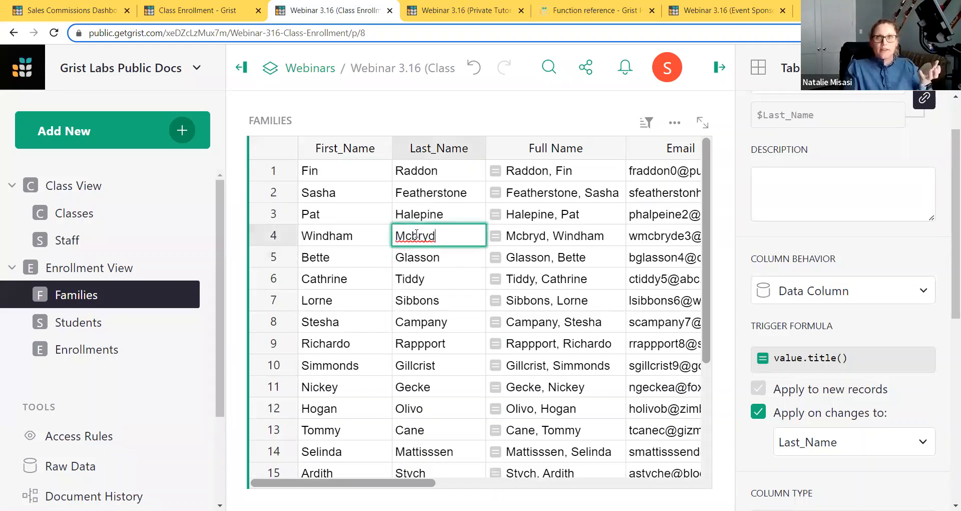
{"action": "key", "text": "BackSpace"}
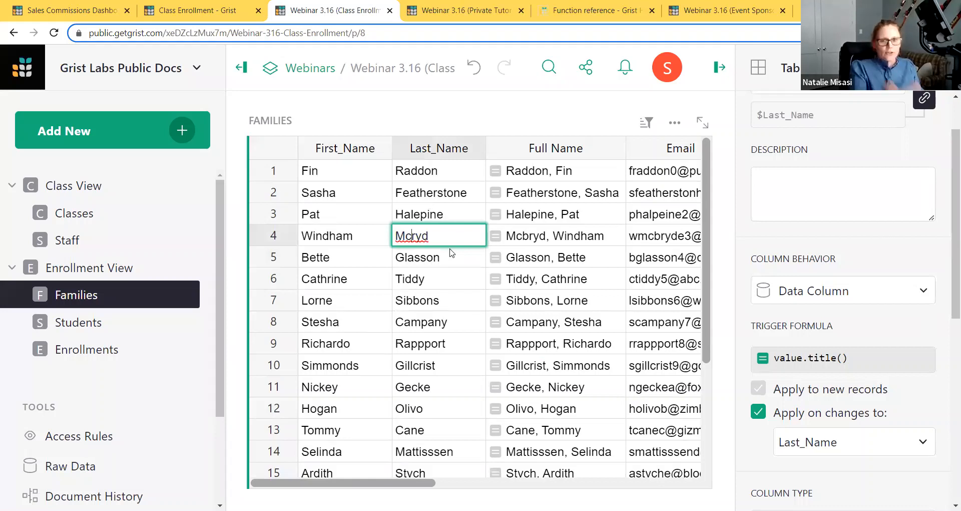
{"action": "type", "text": "b"}
{"action": "key", "text": "Return"}
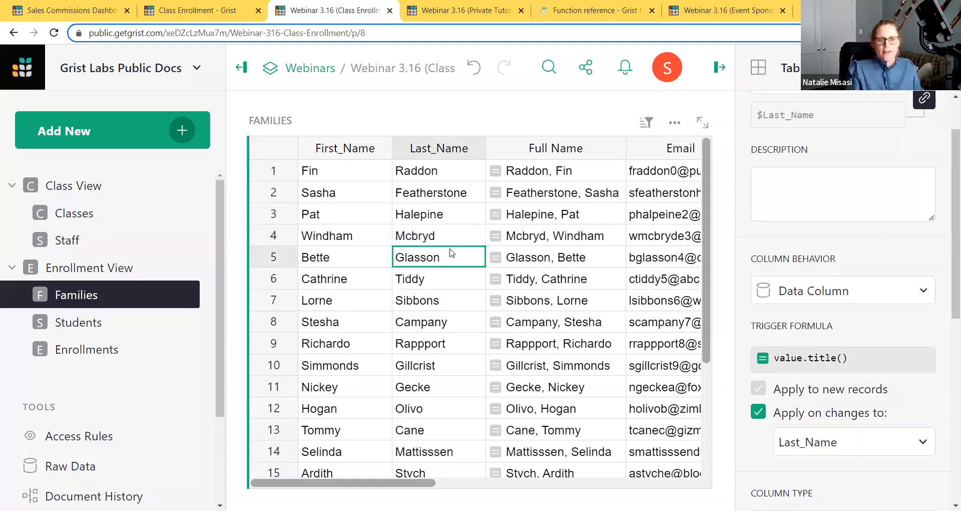
Step: Turn off the Last_Name trigger formula on record changes and correct the last name in row 4 with a capital inner B and a final e
{"action": "left_click", "coordinate": [447, 244]}
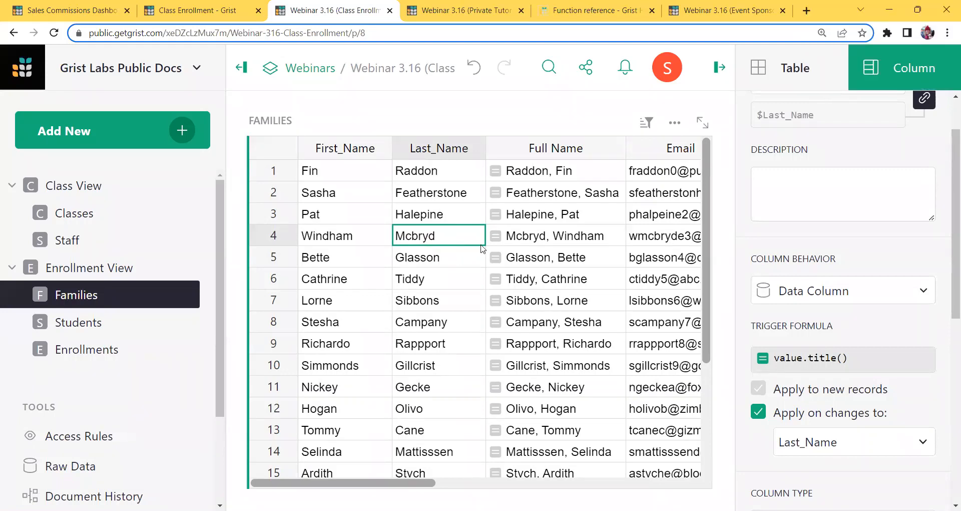
{"action": "left_click", "coordinate": [762, 414]}
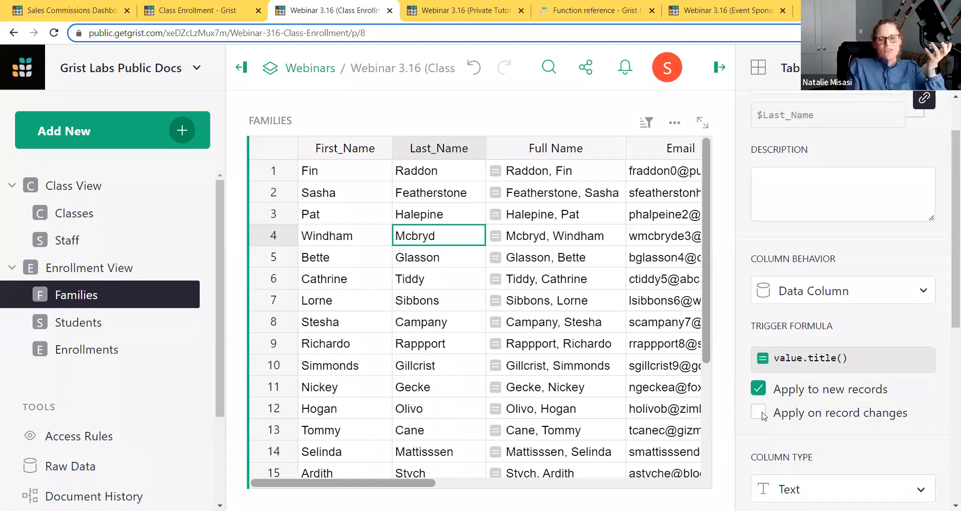
{"action": "double_click", "coordinate": [428, 235]}
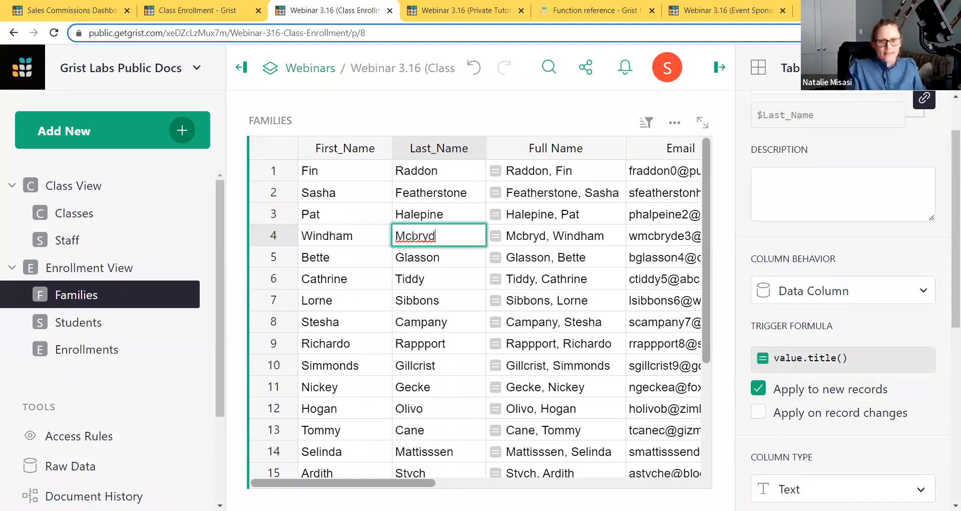
{"action": "left_click", "coordinate": [415, 237]}
{"action": "key", "text": "BackSpace"}
{"action": "type", "text": "B"}
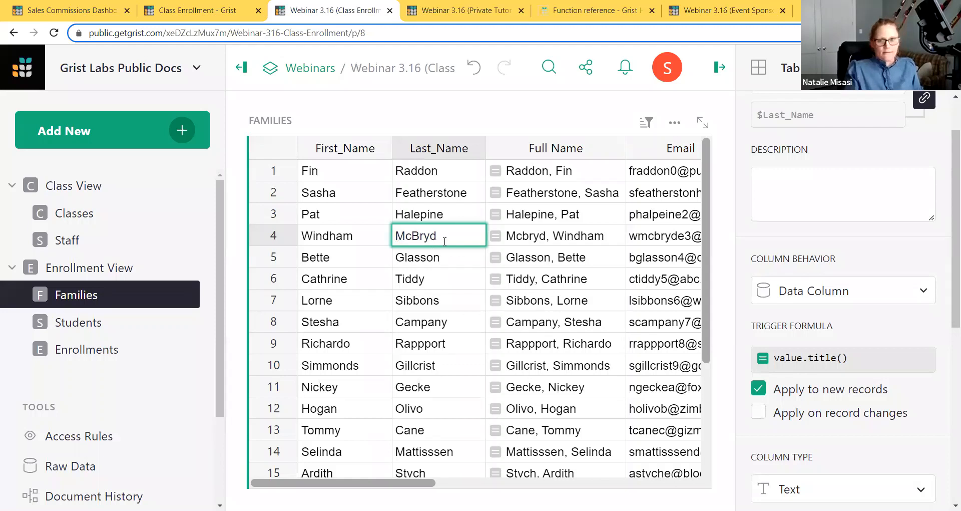
{"action": "left_click", "coordinate": [444, 241]}
{"action": "type", "text": "e"}
{"action": "key", "text": "Return"}
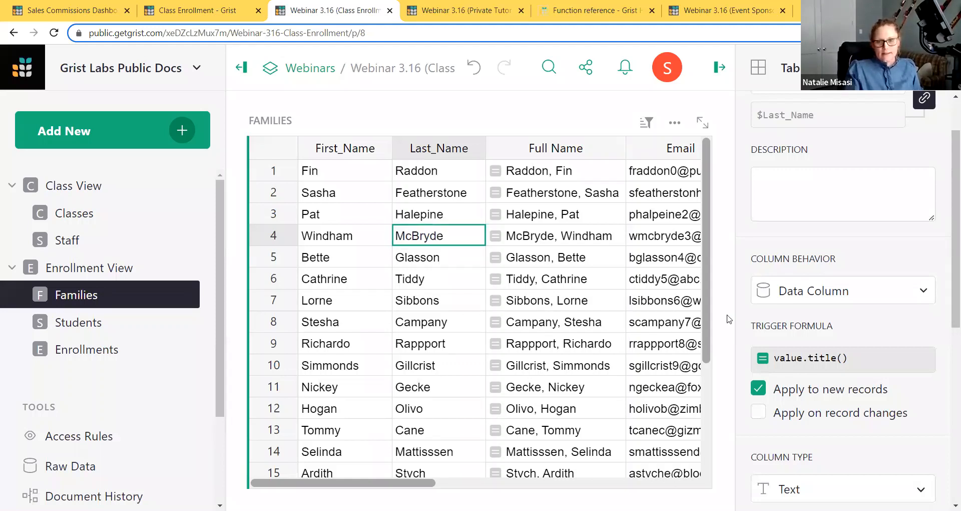
Step: Reapply the Last_Name trigger formula on changes to the current field
{"action": "left_click", "coordinate": [790, 411]}
{"action": "left_click", "coordinate": [798, 441]}
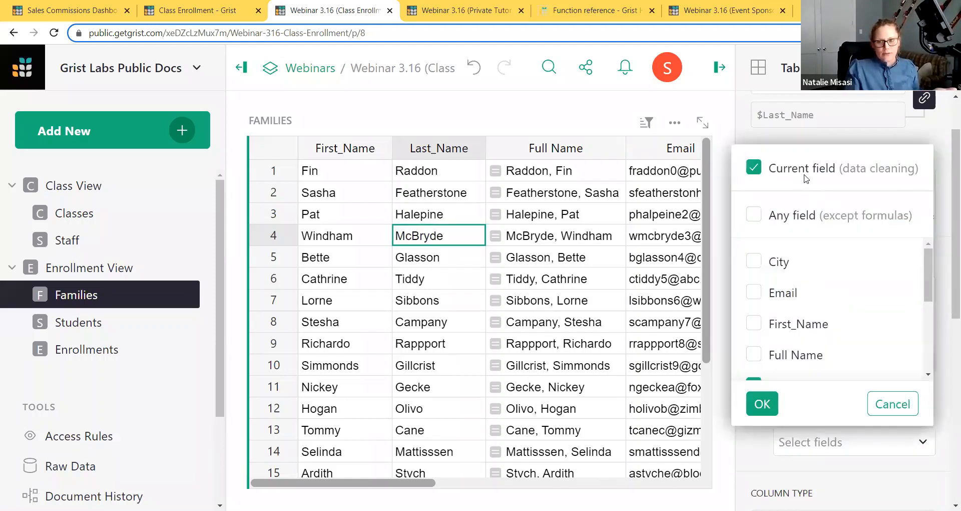
{"action": "left_click", "coordinate": [762, 404]}
{"action": "left_click", "coordinate": [457, 267]}
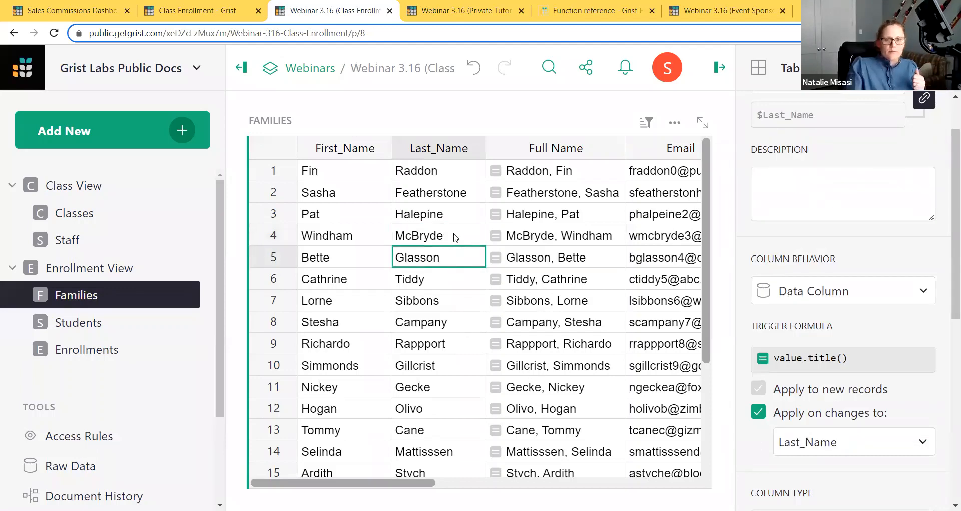
Step: Look over the Phone column in the Families table and read the PHONE_FORMAT entry in the Grist function reference
{"action": "scroll", "coordinate": [455, 240], "scroll_direction": "down", "scroll_amount": 3}
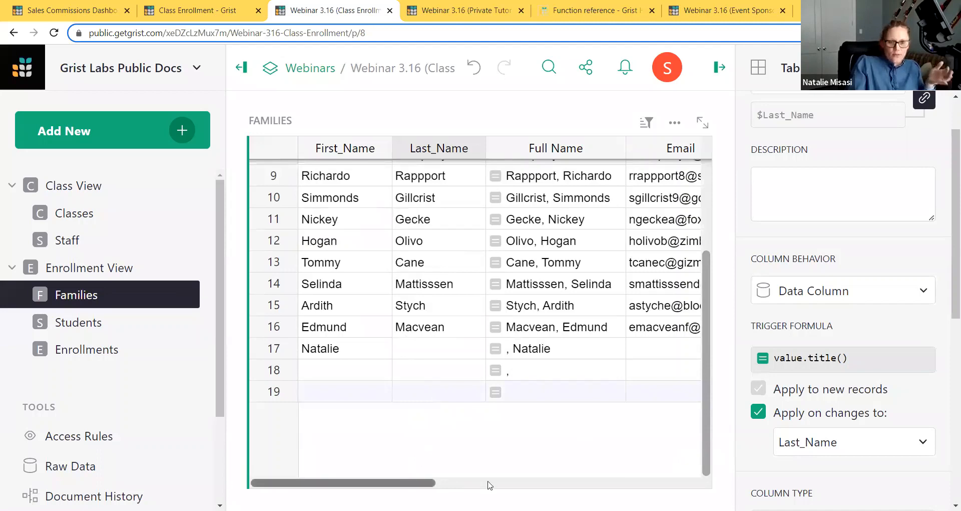
{"action": "left_click_drag", "start_coordinate": [401, 482], "coordinate": [535, 481]}
{"action": "scroll", "coordinate": [452, 334], "scroll_direction": "up", "scroll_amount": 1}
{"action": "scroll", "coordinate": [452, 334], "scroll_direction": "up", "scroll_amount": 3}
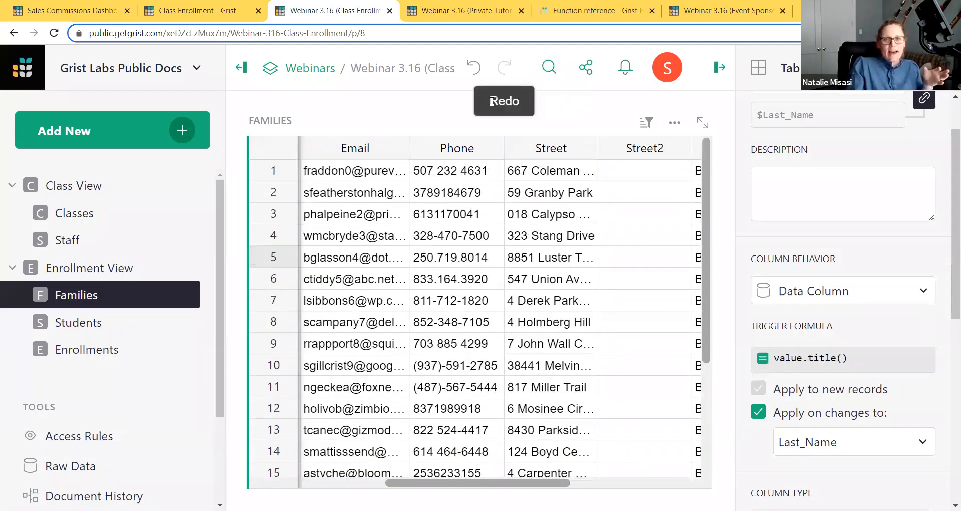
{"action": "left_click", "coordinate": [583, 16]}
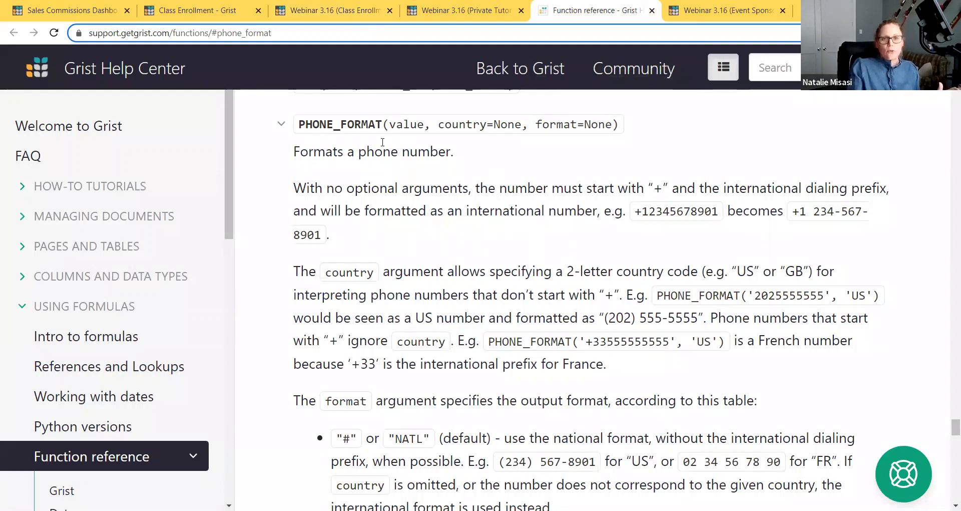
{"action": "scroll", "coordinate": [383, 147], "scroll_direction": "down", "scroll_amount": 1}
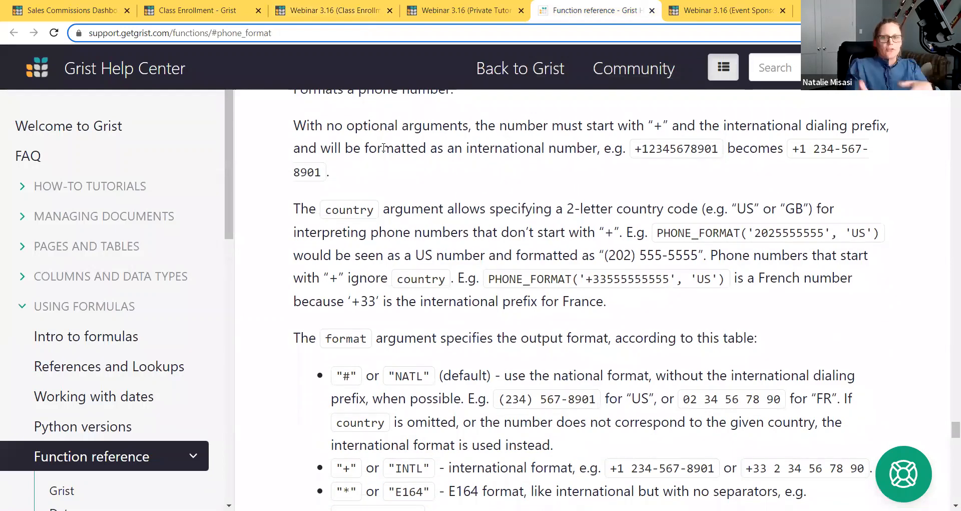
{"action": "scroll", "coordinate": [430, 203], "scroll_direction": "down", "scroll_amount": 1}
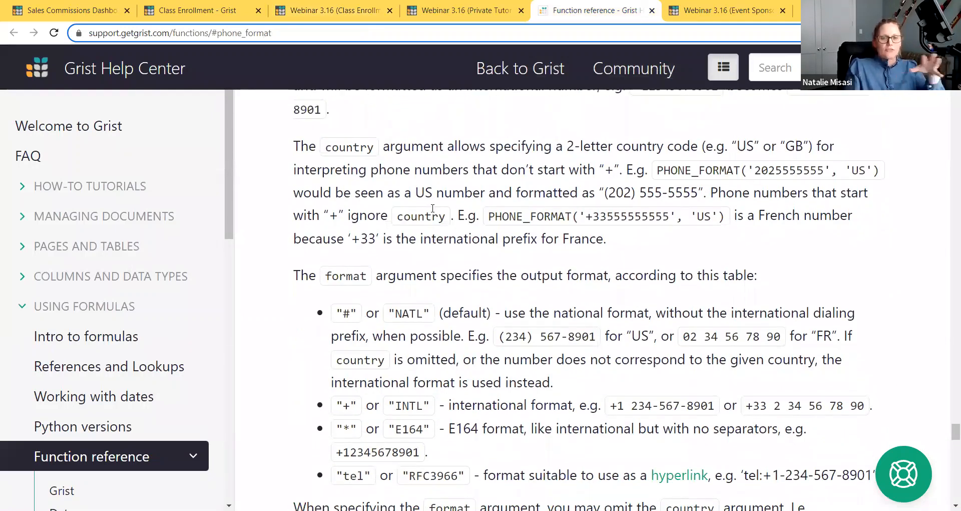
{"action": "scroll", "coordinate": [433, 209], "scroll_direction": "down", "scroll_amount": 2}
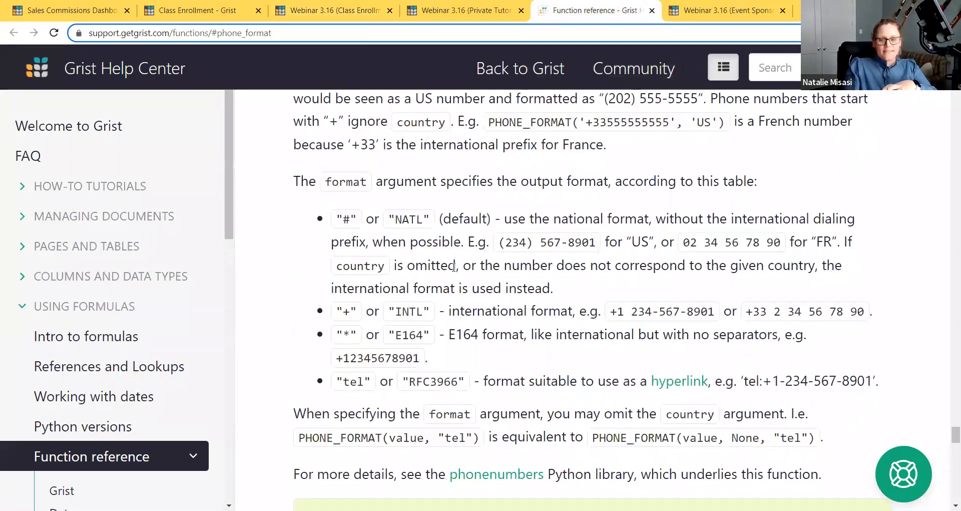
{"action": "scroll", "coordinate": [461, 260], "scroll_direction": "up", "scroll_amount": 4}
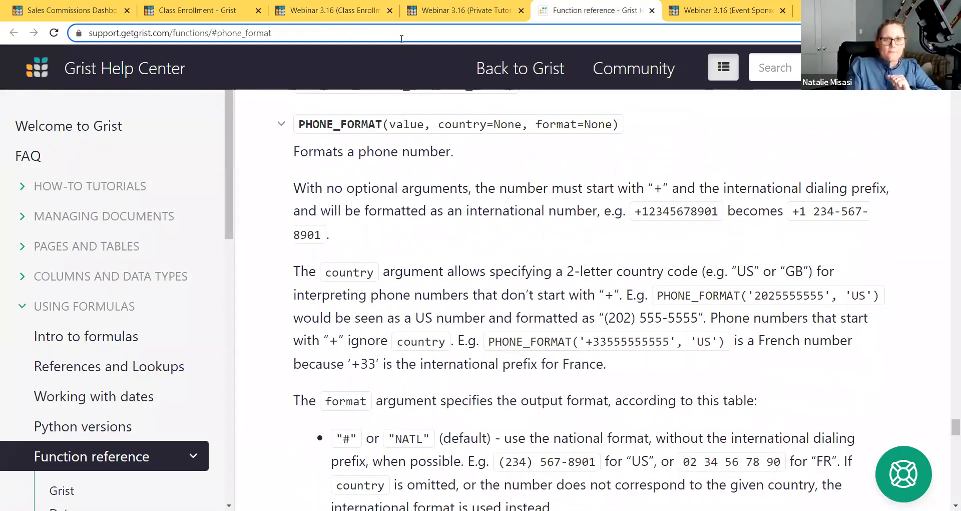
Step: Return to the class enrollment document and set the Phone column's trigger formula in the Families table to PHONE_FORMAT(value, 'US')
{"action": "left_click", "coordinate": [438, 12]}
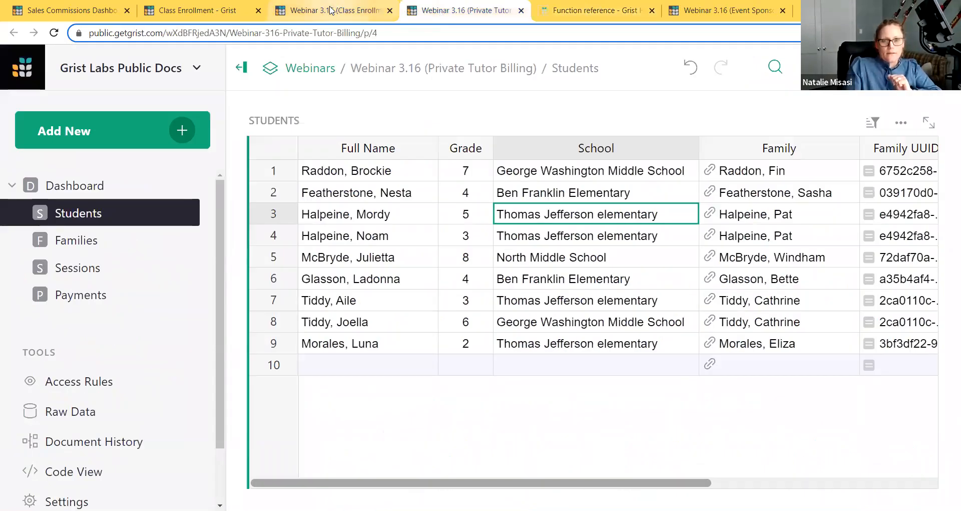
{"action": "left_click", "coordinate": [330, 10]}
{"action": "left_click", "coordinate": [454, 170]}
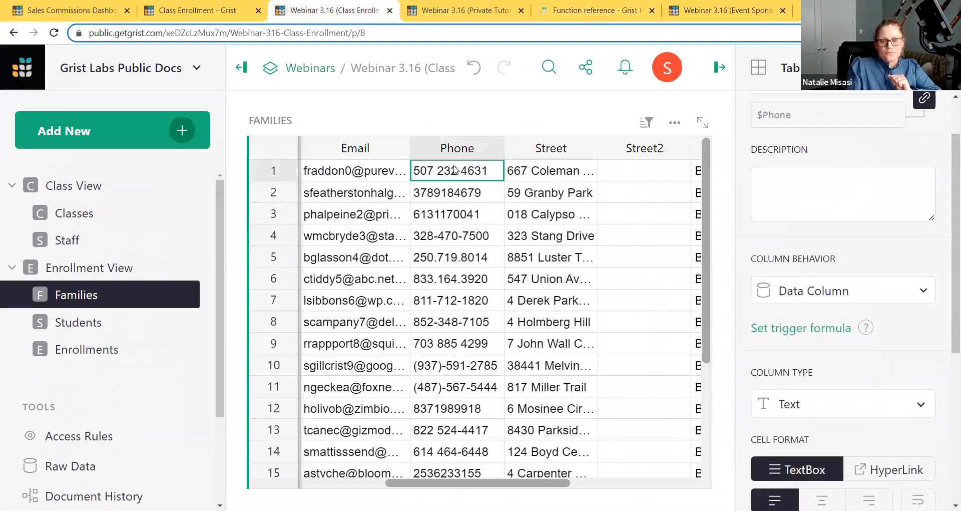
{"action": "left_click", "coordinate": [826, 329]}
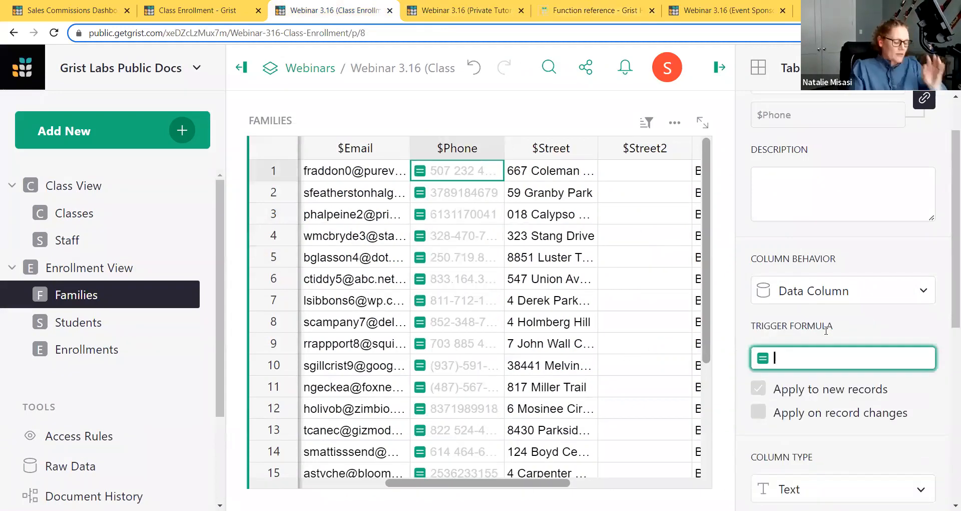
{"action": "type", "text": "p"}
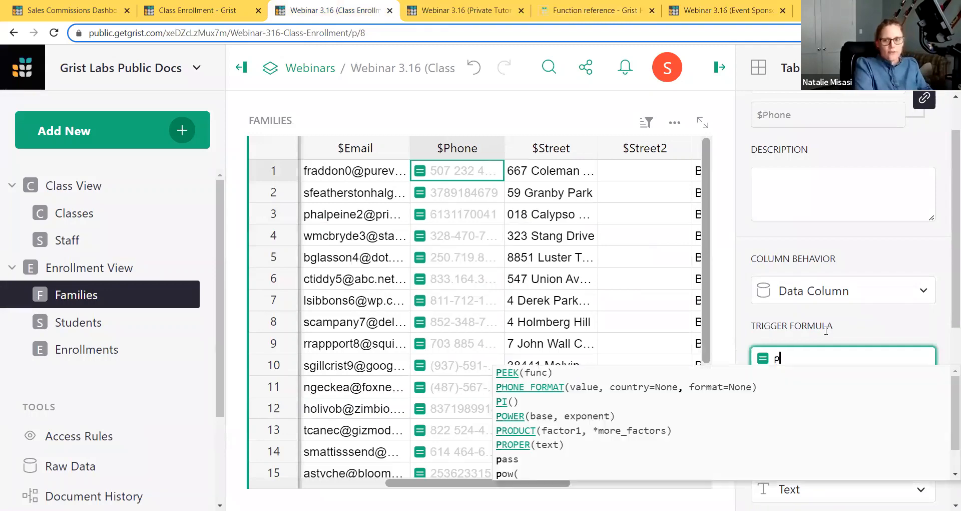
{"action": "key", "text": "BackSpace"}
{"action": "type", "text": "phon"}
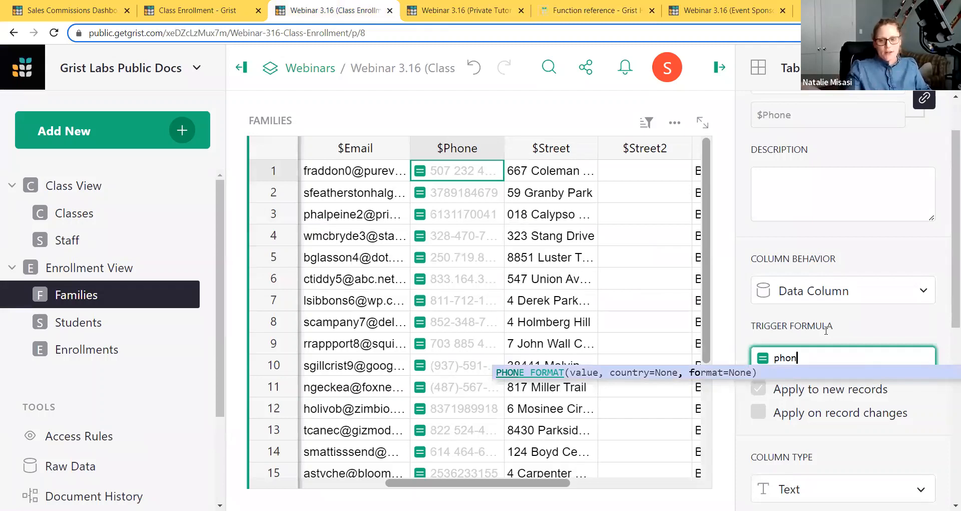
{"action": "key", "text": "Tab"}
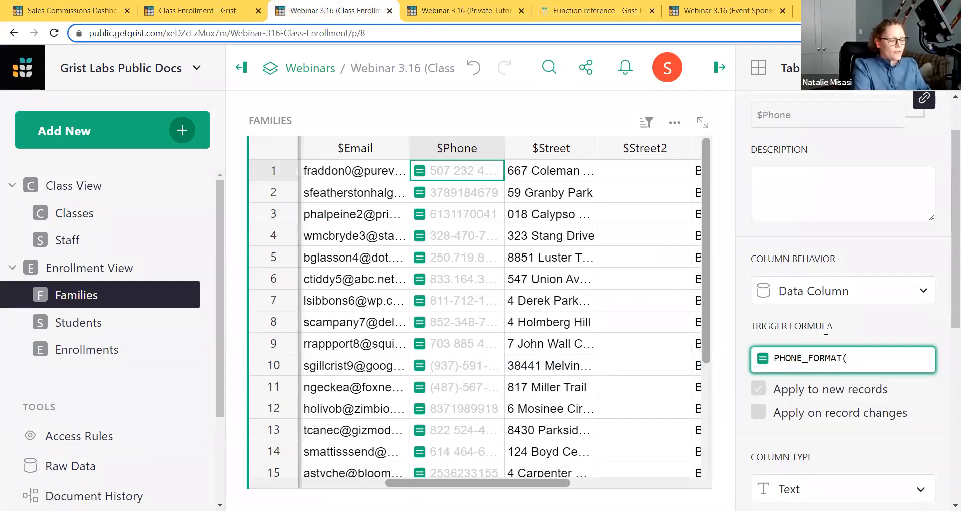
{"action": "type", "text": "value"}
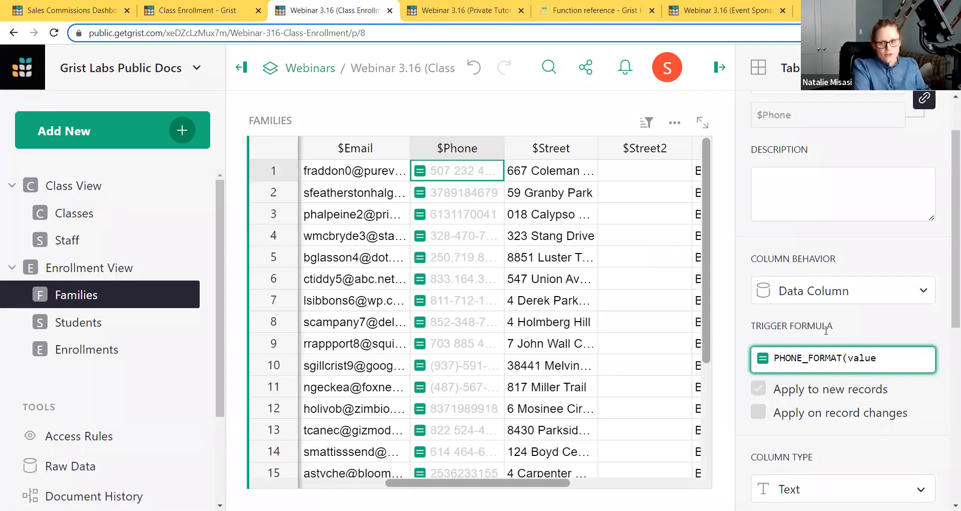
{"action": "type", "text": ", 'US'"}
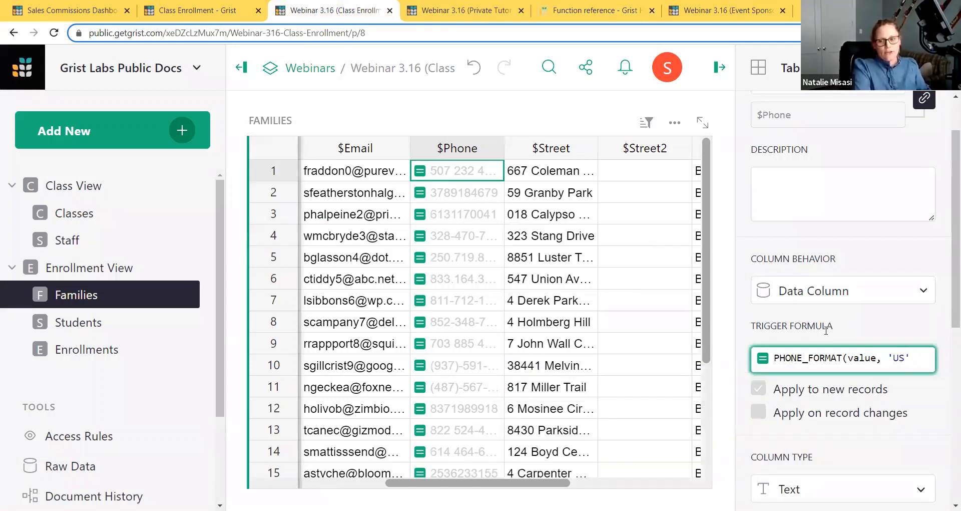
{"action": "type", "text": ")"}
{"action": "key", "text": "Return"}
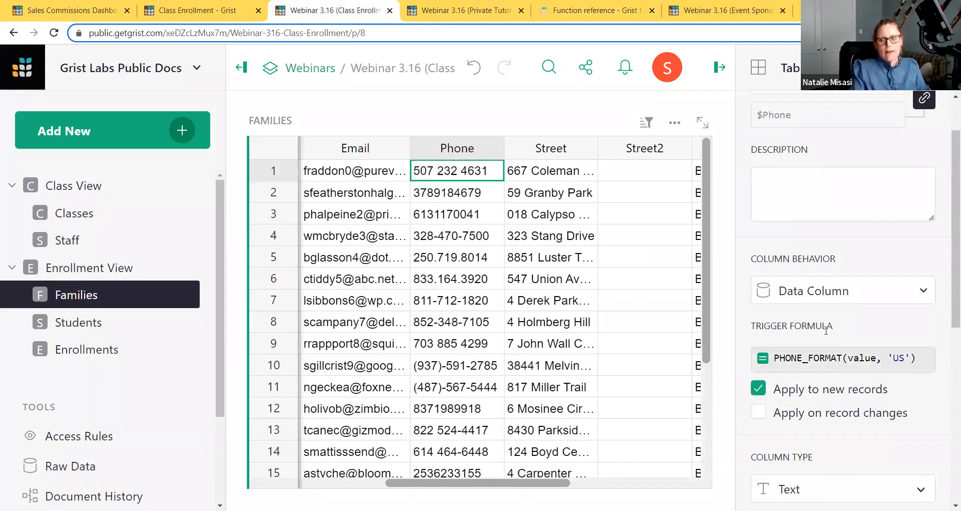
Step: Apply the Phone trigger formula on changes to the current field
{"action": "left_click", "coordinate": [759, 411]}
{"action": "left_click", "coordinate": [809, 441]}
{"action": "left_click", "coordinate": [801, 171]}
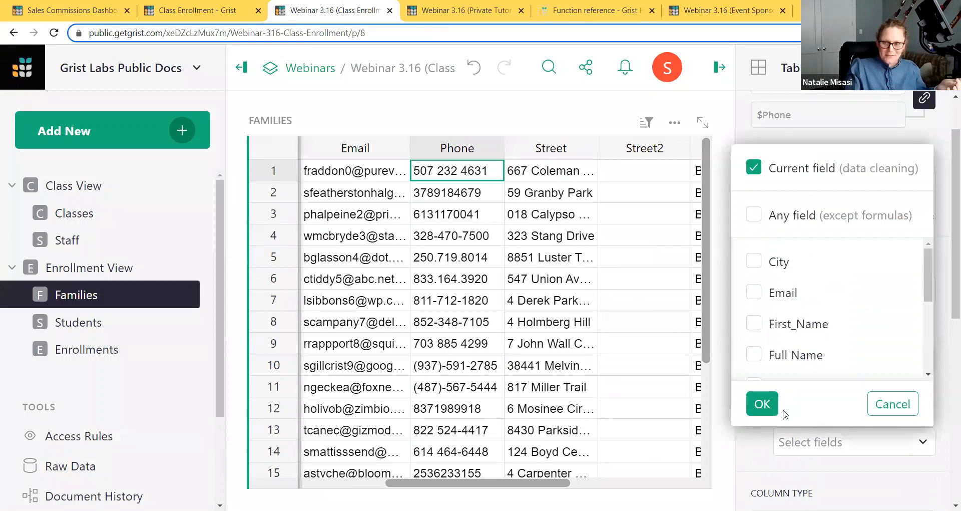
{"action": "left_click", "coordinate": [762, 401]}
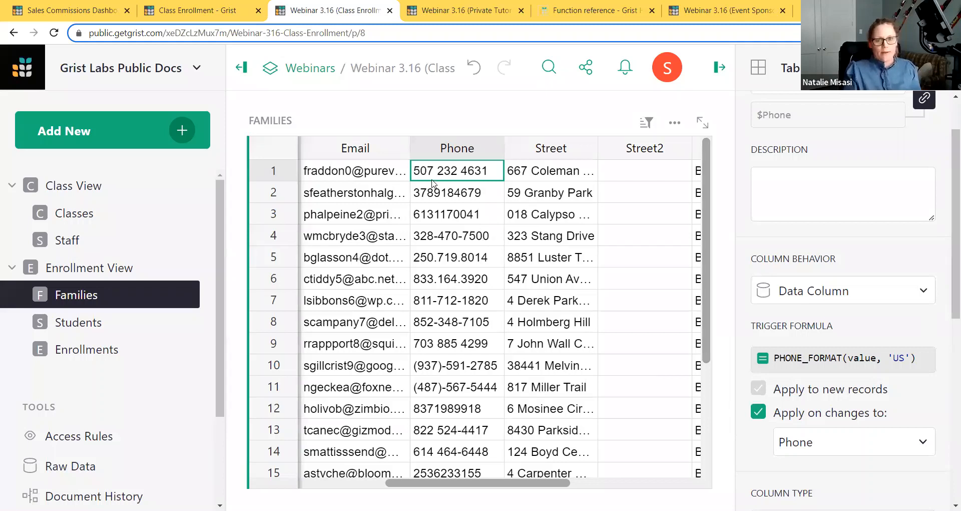
Step: Copy the whole Phone column and paste it over itself to reformat the existing numbers, and check the records
{"action": "left_click", "coordinate": [430, 152]}
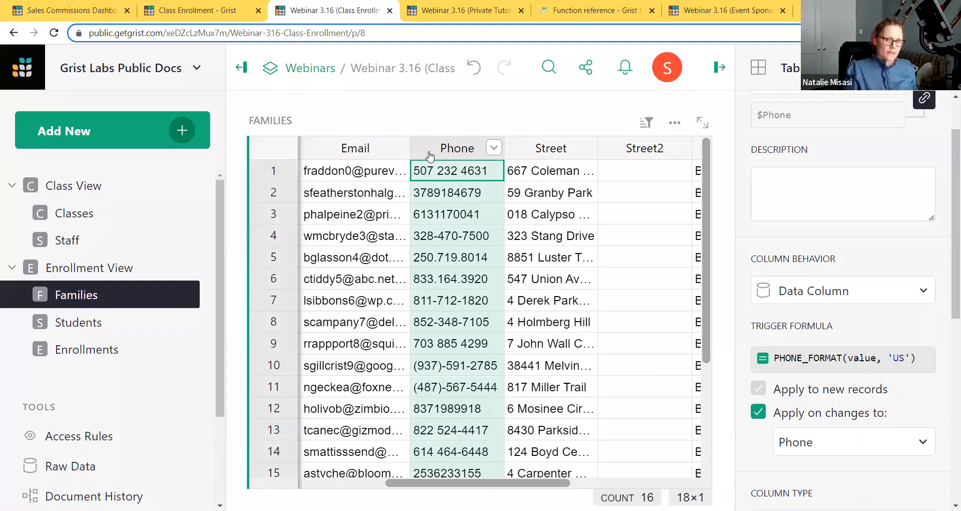
{"action": "key", "text": "ctrl+c"}
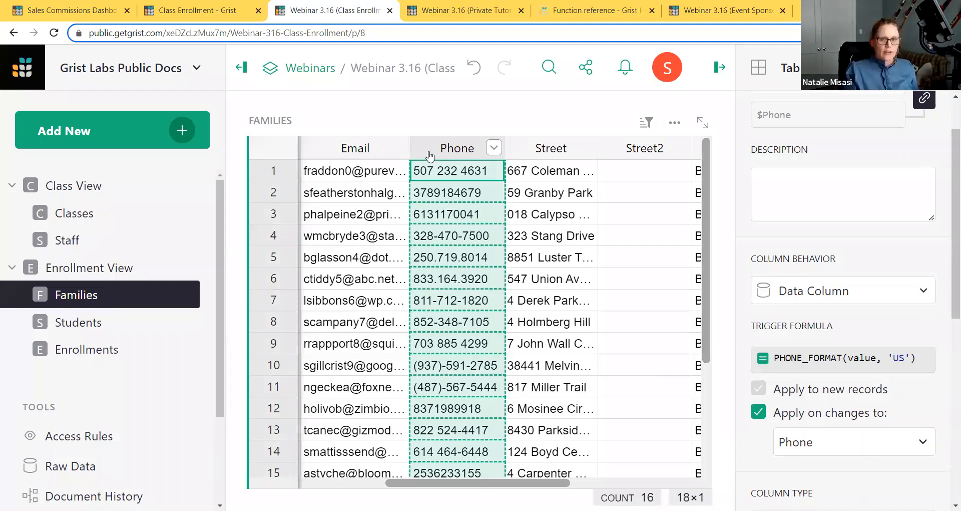
{"action": "key", "text": "ctrl+v"}
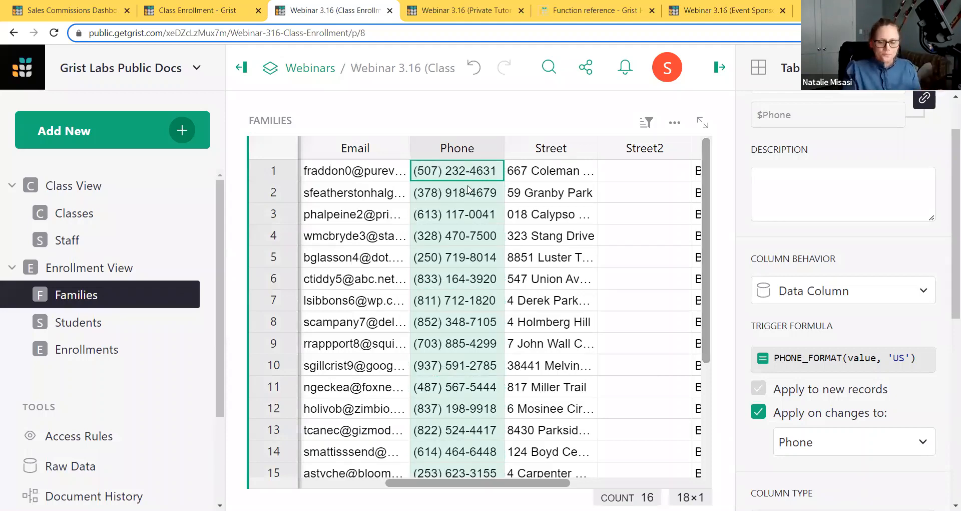
{"action": "scroll", "coordinate": [461, 233], "scroll_direction": "down", "scroll_amount": 1}
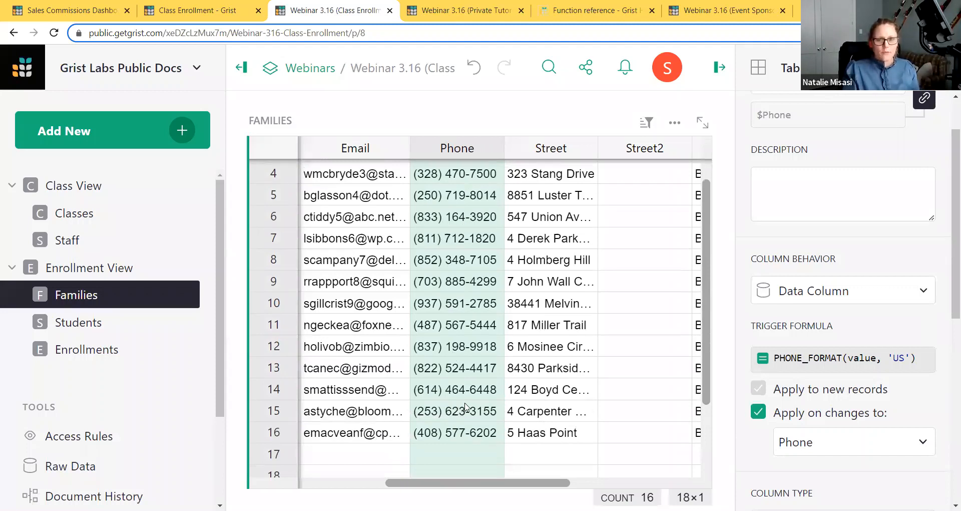
{"action": "scroll", "coordinate": [466, 407], "scroll_direction": "up", "scroll_amount": 2}
{"action": "left_click", "coordinate": [466, 283]}
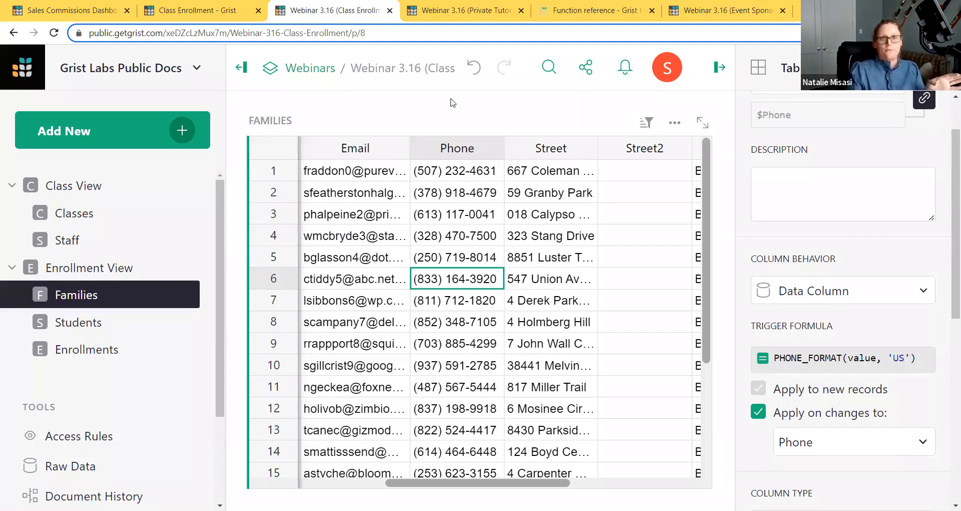
Step: Switch to the private tutor billing document and insert two empty columns between Full Name and Grade in the Students table
{"action": "left_click", "coordinate": [465, 19]}
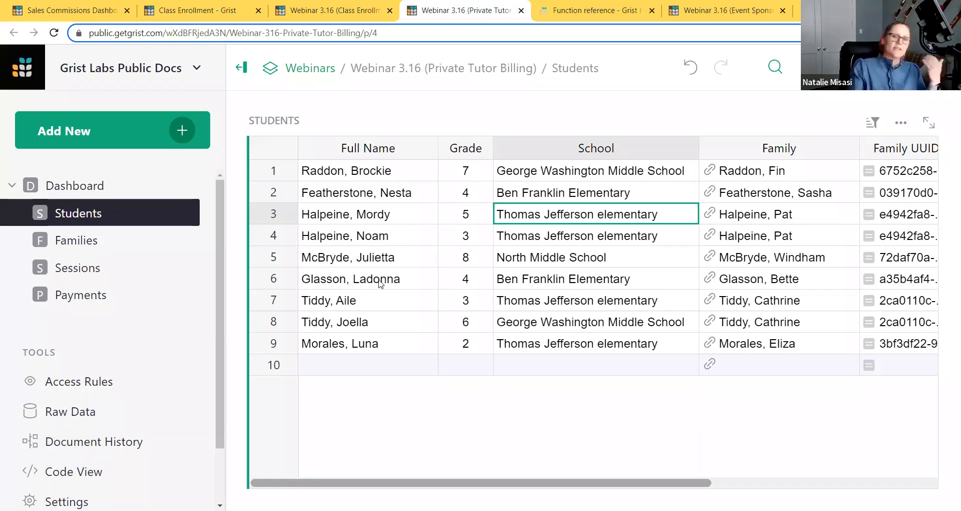
{"action": "left_click", "coordinate": [464, 150]}
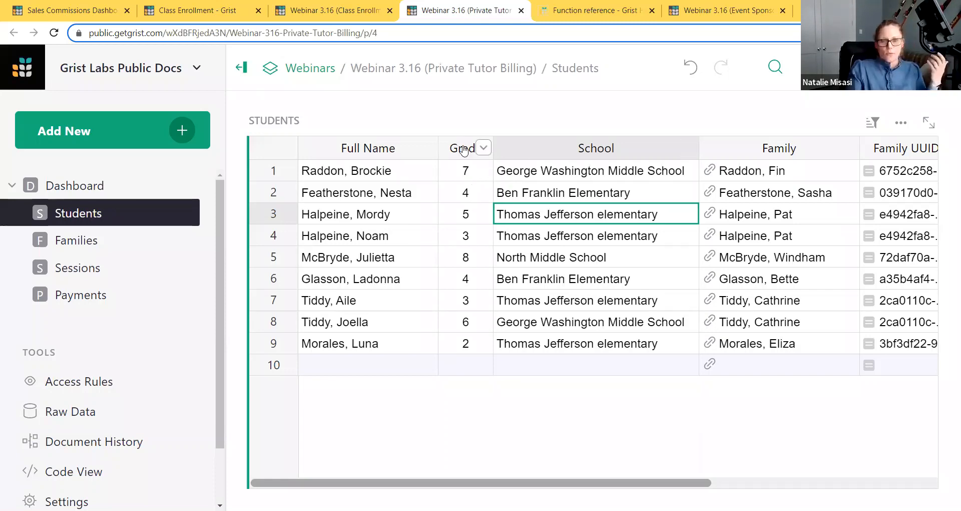
{"action": "right_click", "coordinate": [465, 149]}
{"action": "key", "text": "Escape"}
{"action": "key", "text": "alt+shift+equal"}
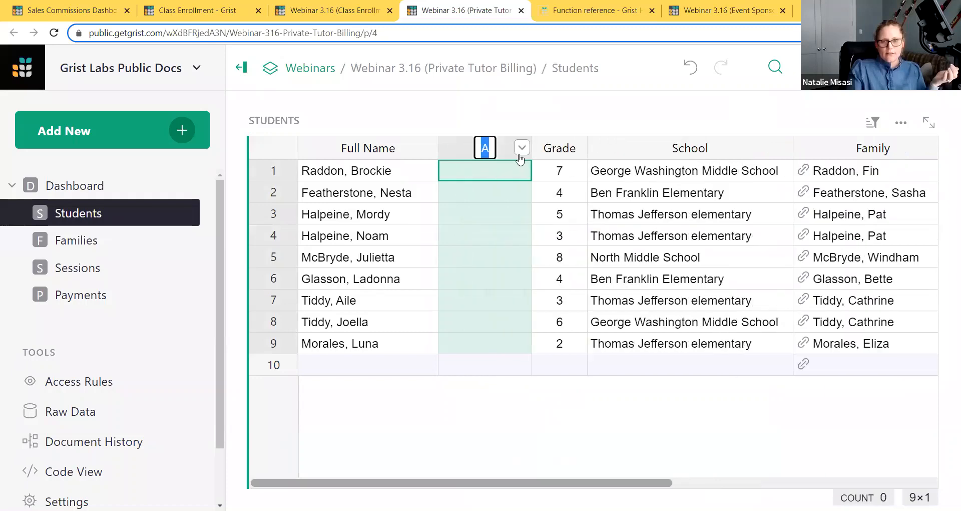
{"action": "key", "text": "Return"}
{"action": "left_click", "coordinate": [575, 148]}
{"action": "left_click", "coordinate": [628, 453]}
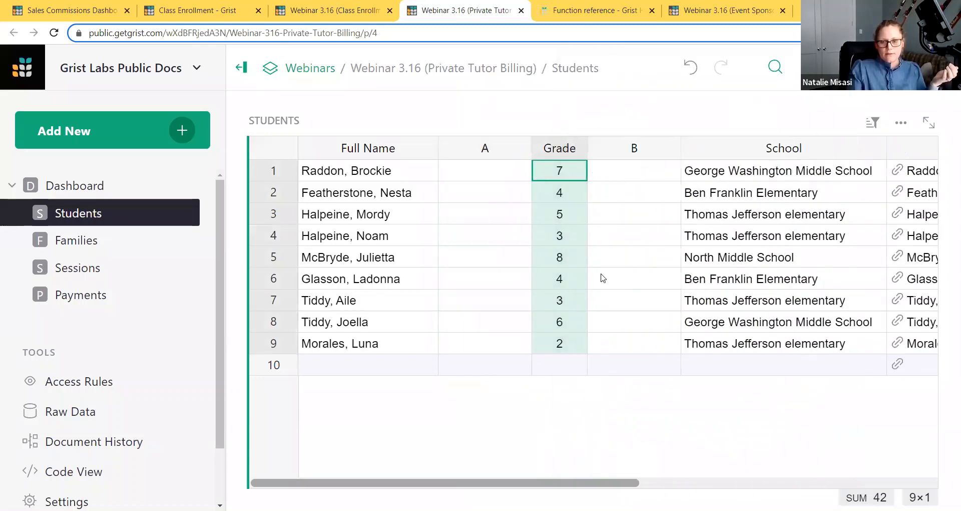
{"action": "left_click_drag", "start_coordinate": [600, 152], "coordinate": [500, 158]}
Step: Rename the two new empty columns in the Students table as first and last
{"action": "double_click", "coordinate": [471, 148]}
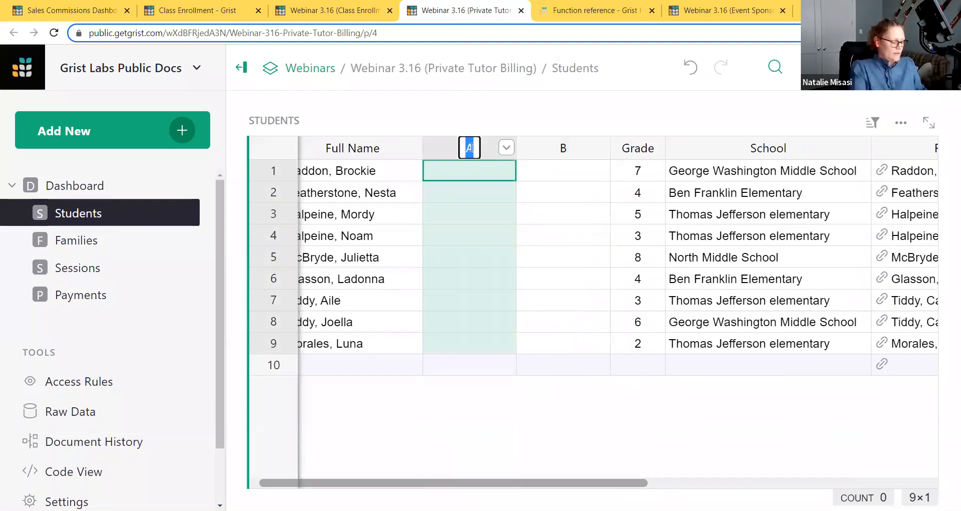
{"action": "type", "text": "first"}
{"action": "key", "text": "Tab"}
{"action": "type", "text": "lasst"}
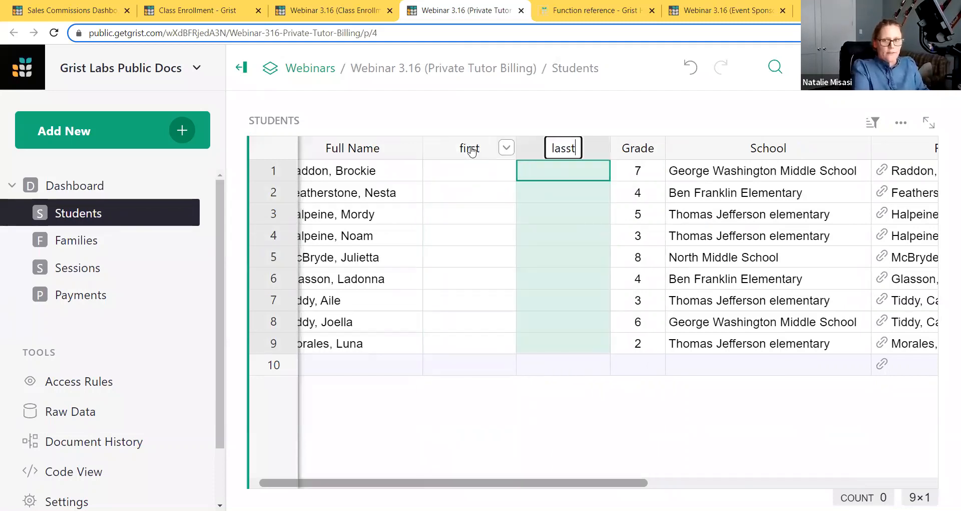
{"action": "key", "text": "BackSpace"}
{"action": "key", "text": "BackSpace"}
{"action": "type", "text": "t"}
{"action": "key", "text": "Return"}
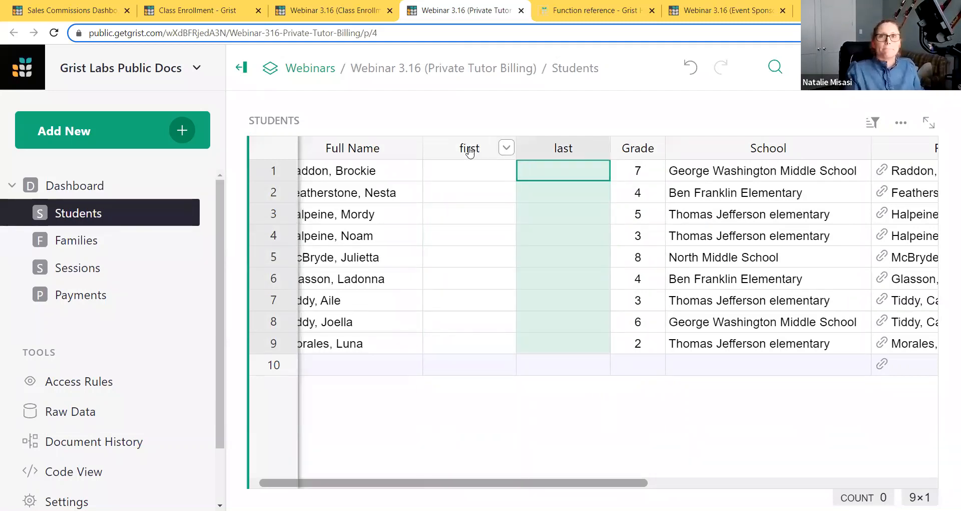
Step: Set the first column's formula to $Full_Name.split(", ") and widen the column
{"action": "left_click", "coordinate": [450, 171]}
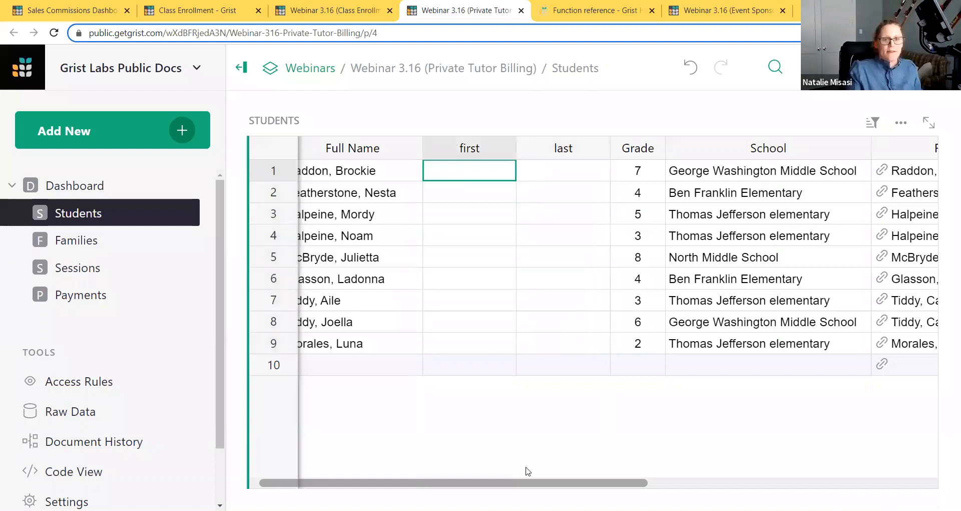
{"action": "left_click_drag", "start_coordinate": [526, 483], "coordinate": [518, 483]}
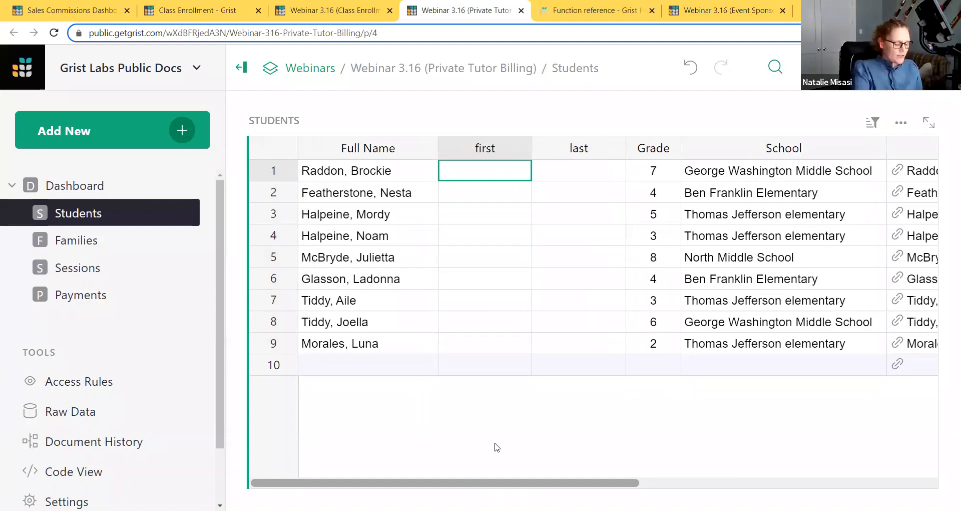
{"action": "key", "text": "="}
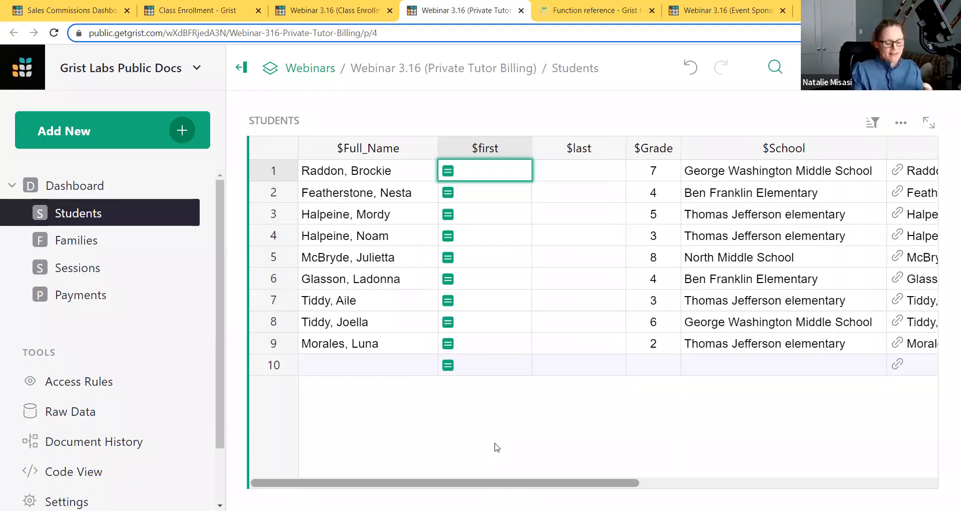
{"action": "left_click", "coordinate": [352, 202]}
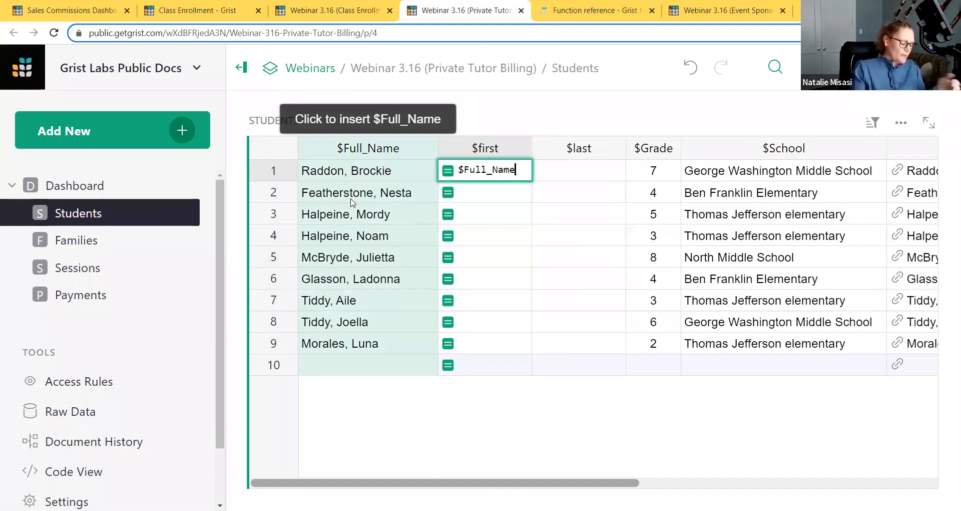
{"action": "type", "text": ".split"}
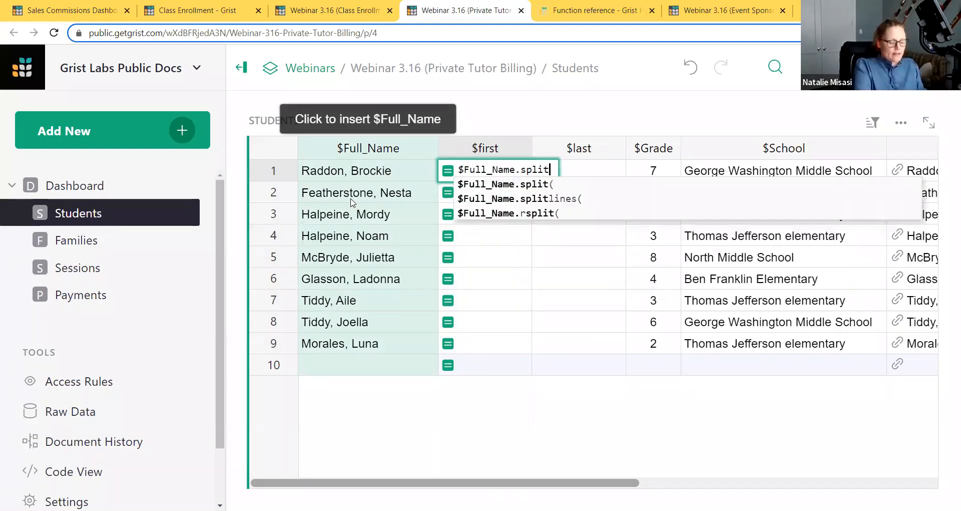
{"action": "type", "text": "("}
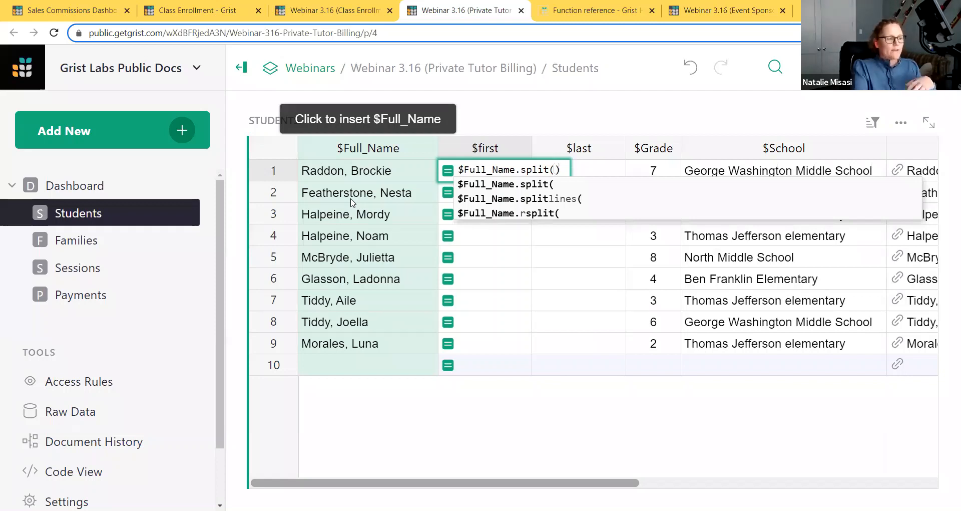
{"action": "type", "text": "\""}
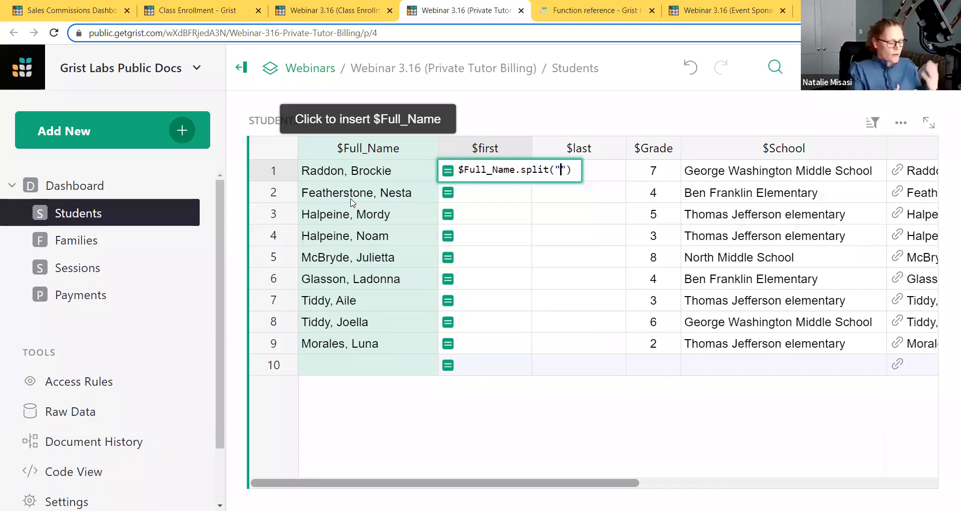
{"action": "type", "text": ","}
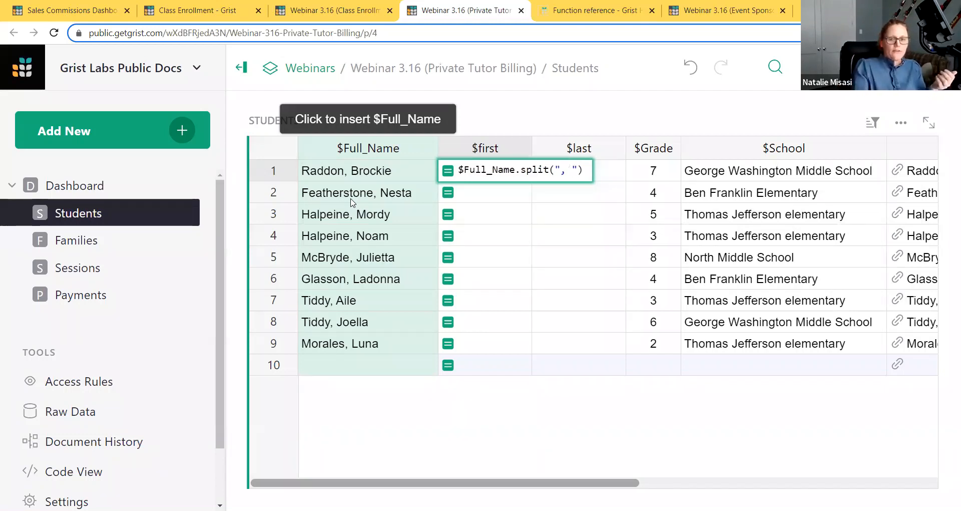
{"action": "key", "text": "Escape"}
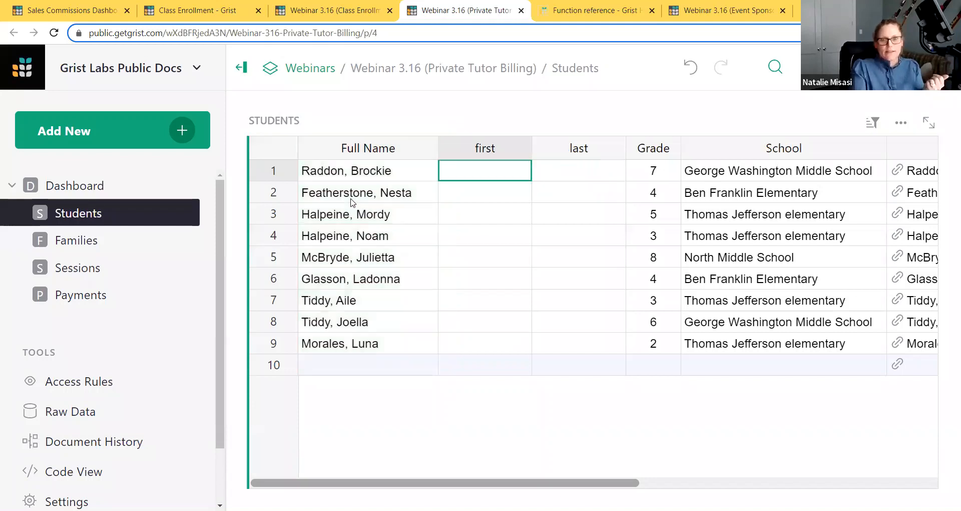
{"action": "left_click_drag", "start_coordinate": [532, 149], "coordinate": [596, 148]}
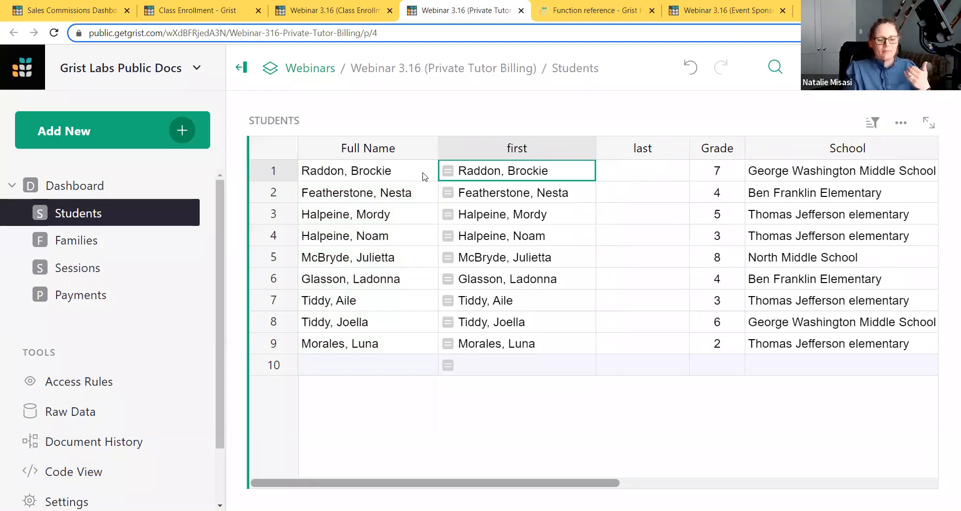
Step: Extend the first column's formula with the index [1] so it reads $Full_Name.split(", ")[1]
{"action": "double_click", "coordinate": [509, 177]}
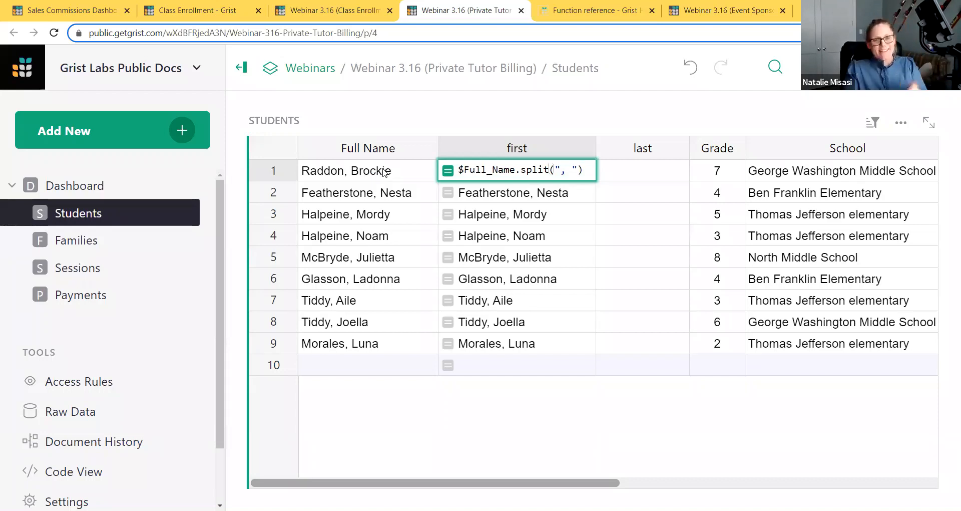
{"action": "type", "text": "[1"}
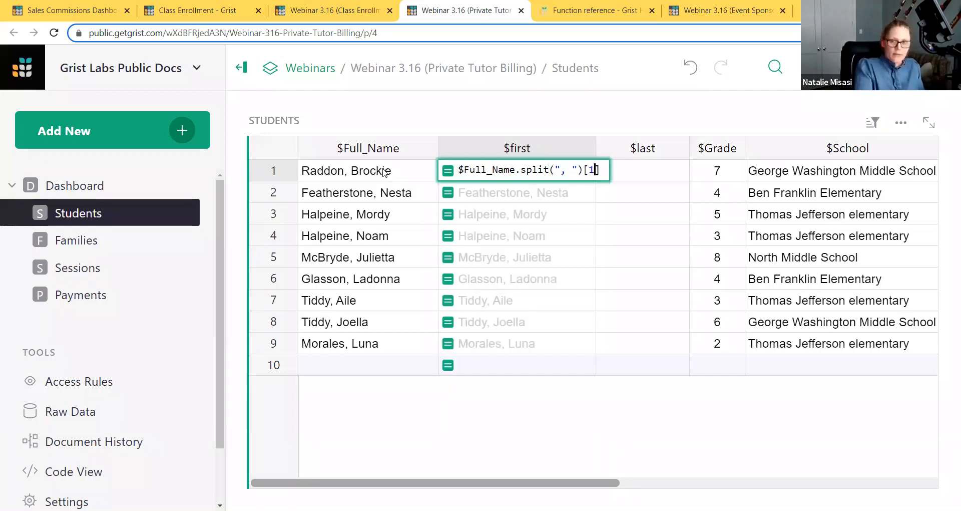
{"action": "key", "text": "Return"}
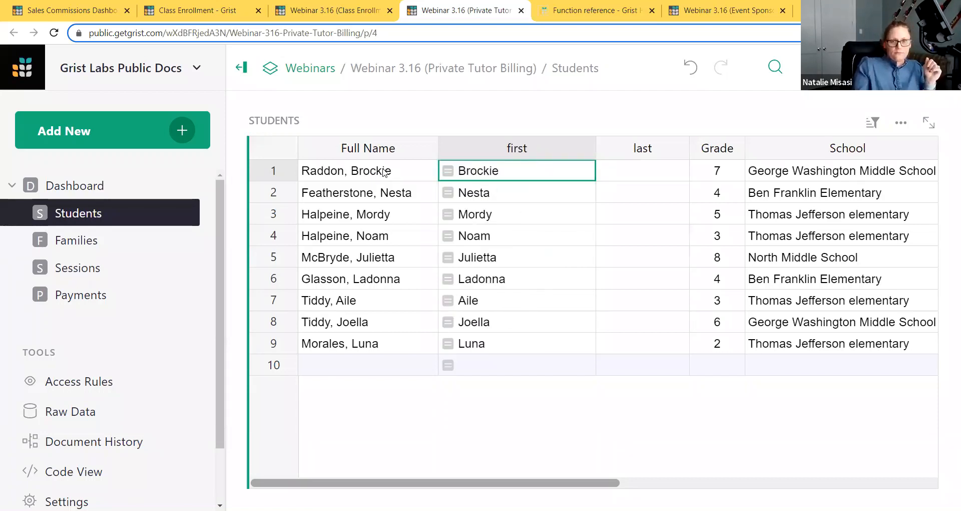
Step: Set the last column's formula to $Full_Name.split(", ")[0] and narrow the first column
{"action": "left_click", "coordinate": [618, 178]}
{"action": "key", "text": "equal"}
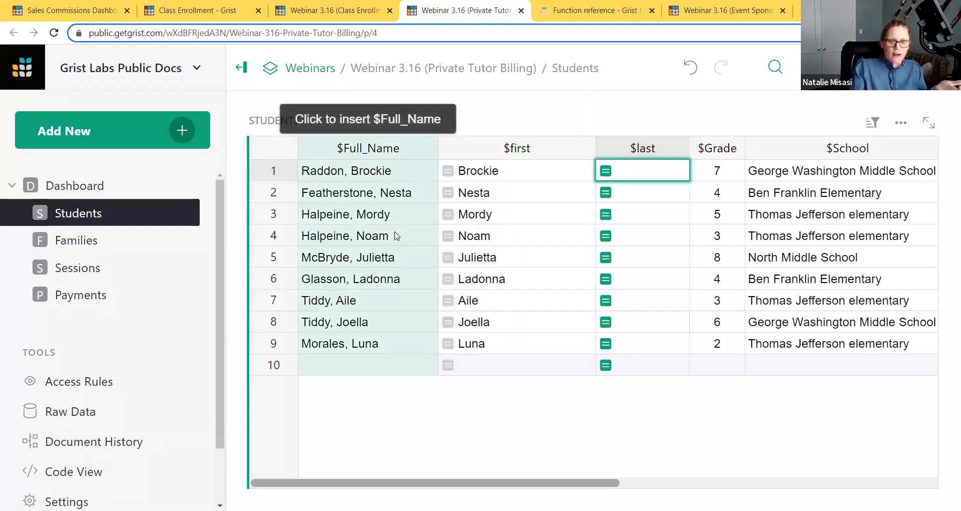
{"action": "left_click", "coordinate": [396, 235]}
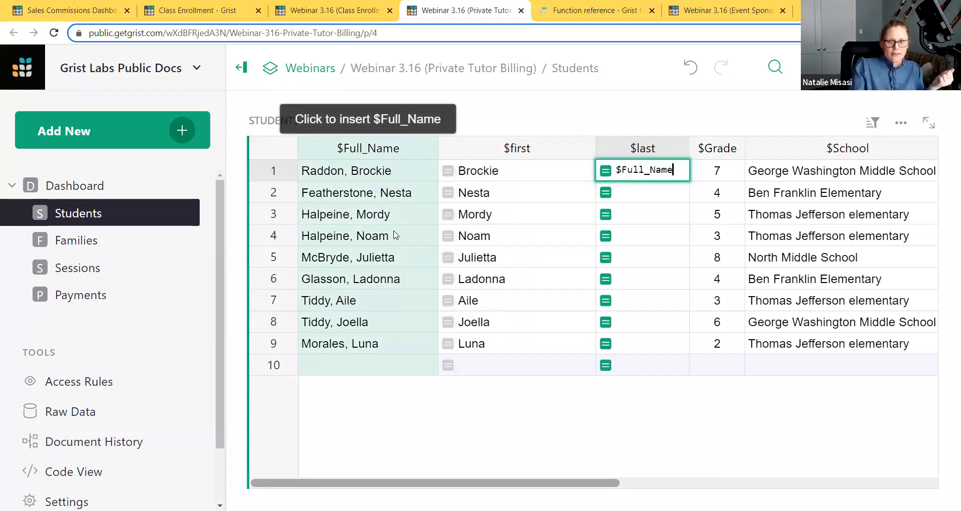
{"action": "type", "text": ".spli"}
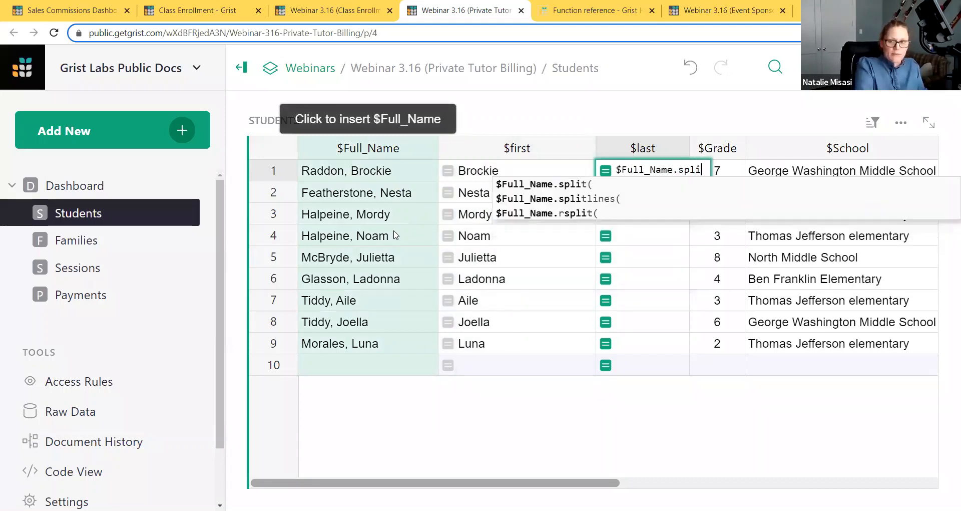
{"action": "type", "text": "t(\""}
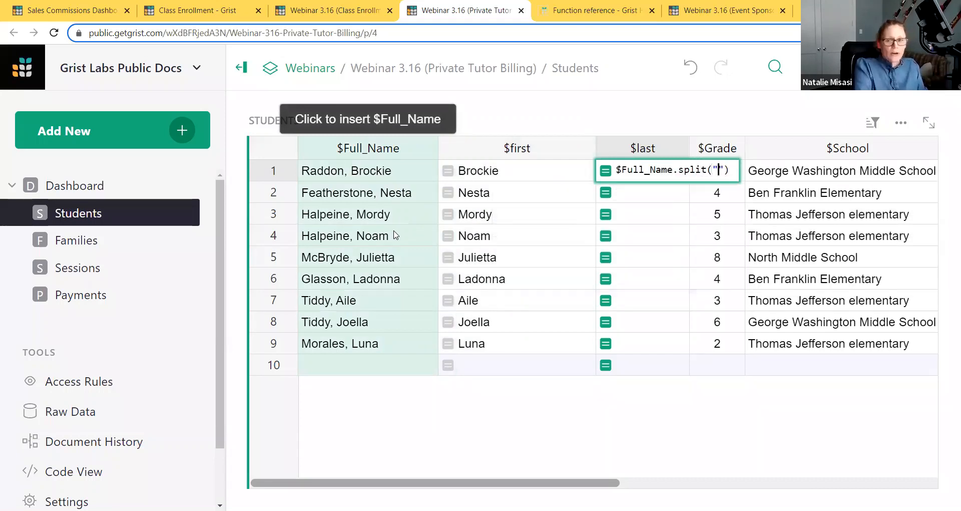
{"action": "type", "text": ","}
{"action": "key", "text": "Right"}
{"action": "key", "text": "Right"}
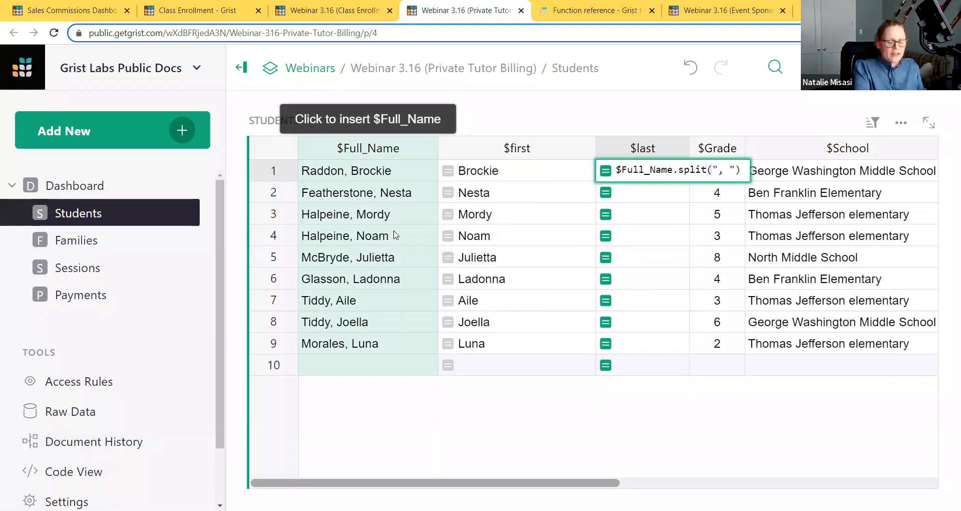
{"action": "type", "text": "[0"}
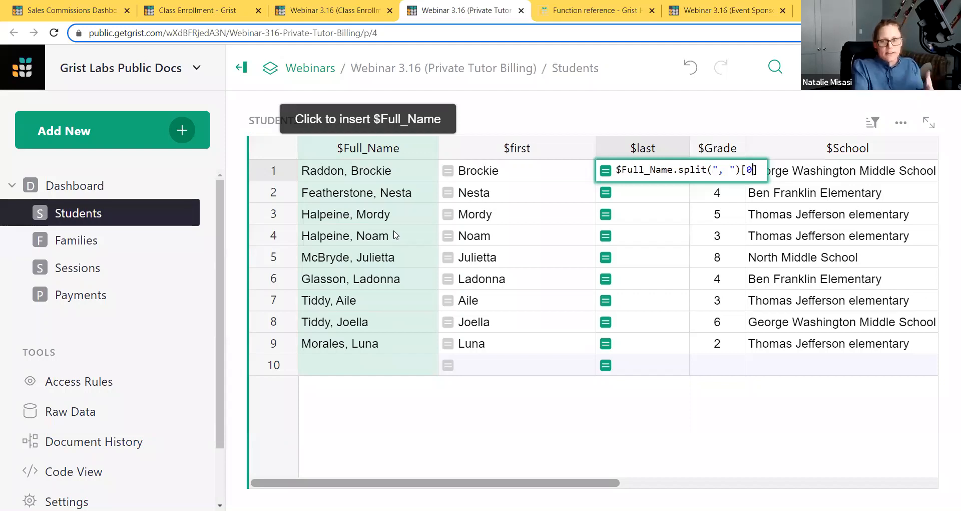
{"action": "key", "text": "Right"}
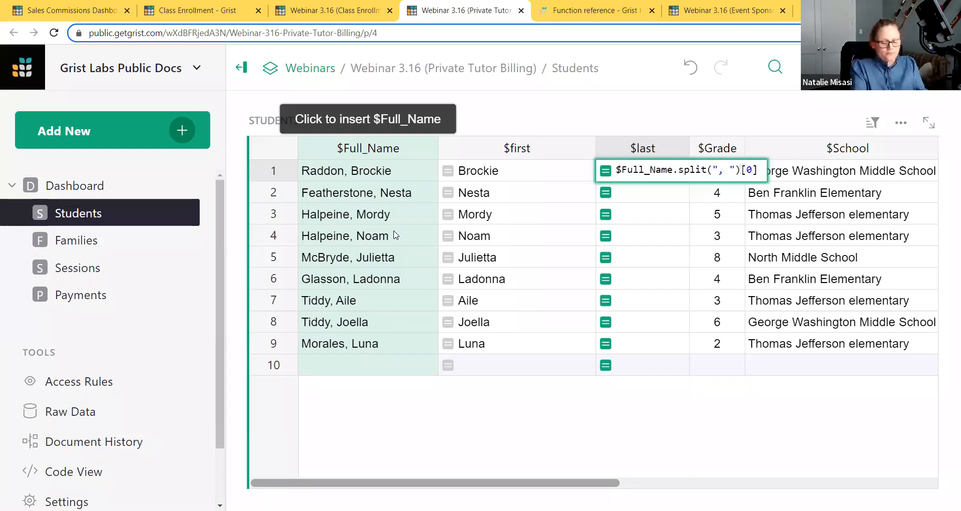
{"action": "key", "text": "Return"}
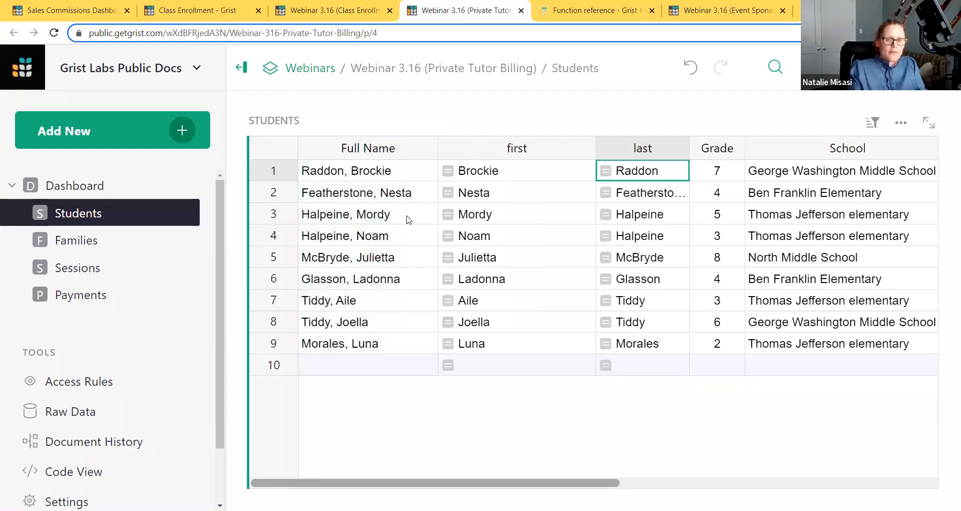
{"action": "left_click_drag", "start_coordinate": [586, 148], "coordinate": [546, 148]}
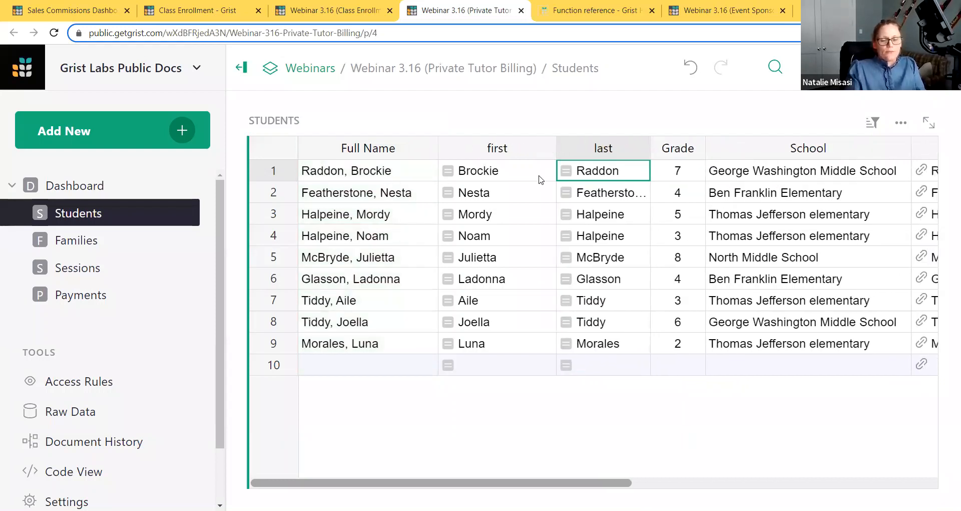
Step: Reopen the first column's formula in the Students table and examine how it splits the full name
{"action": "left_click", "coordinate": [540, 172]}
{"action": "key", "text": "Return"}
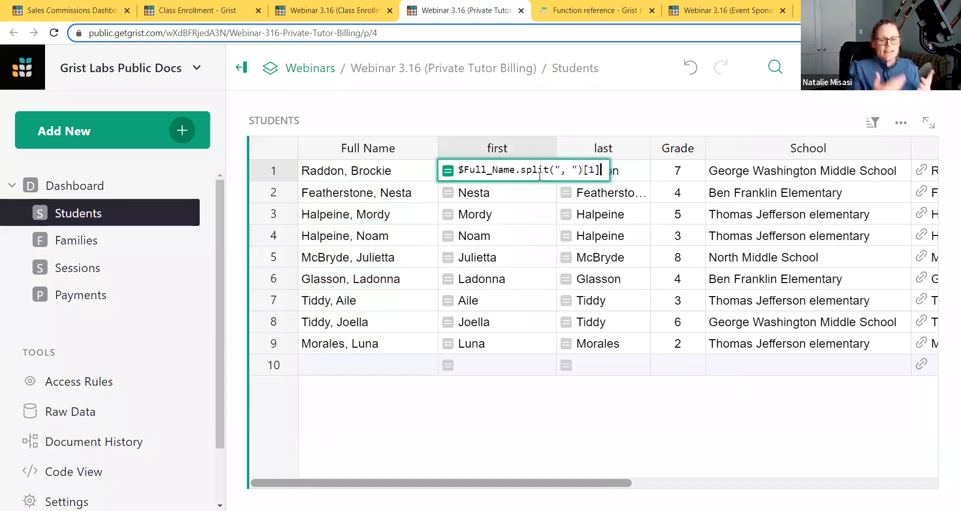
{"action": "left_click", "coordinate": [537, 211]}
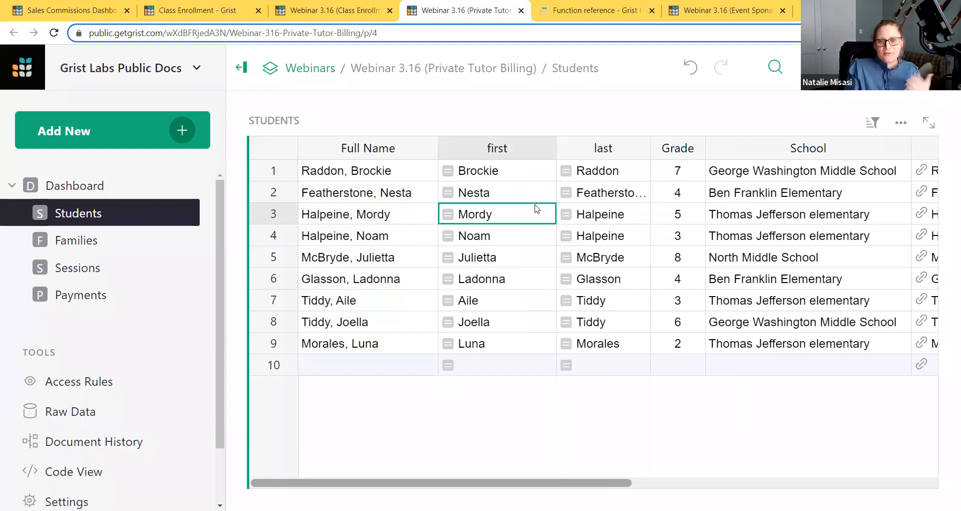
{"action": "double_click", "coordinate": [531, 194]}
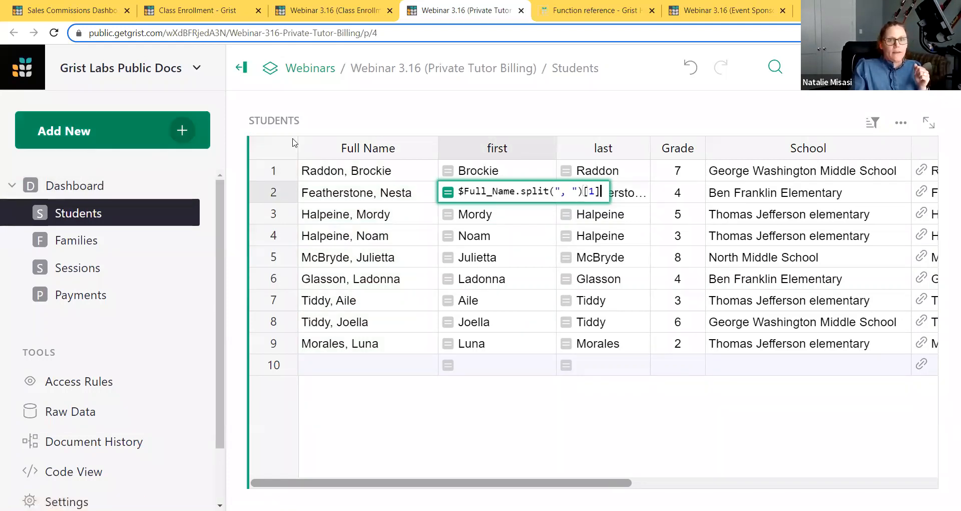
Step: Switch back to the class enrollment document and look over the Student, Class and Status columns of the Enrollments table
{"action": "left_click", "coordinate": [335, 10]}
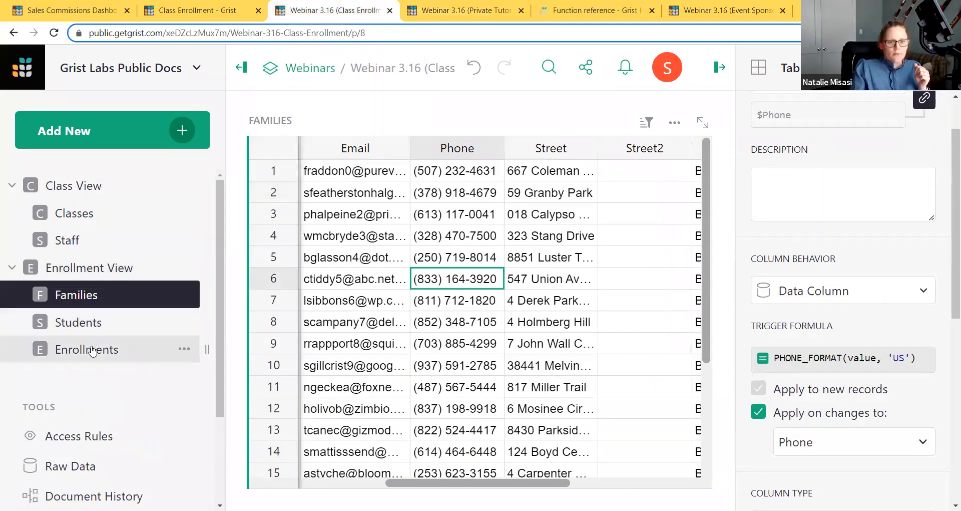
{"action": "left_click", "coordinate": [117, 348]}
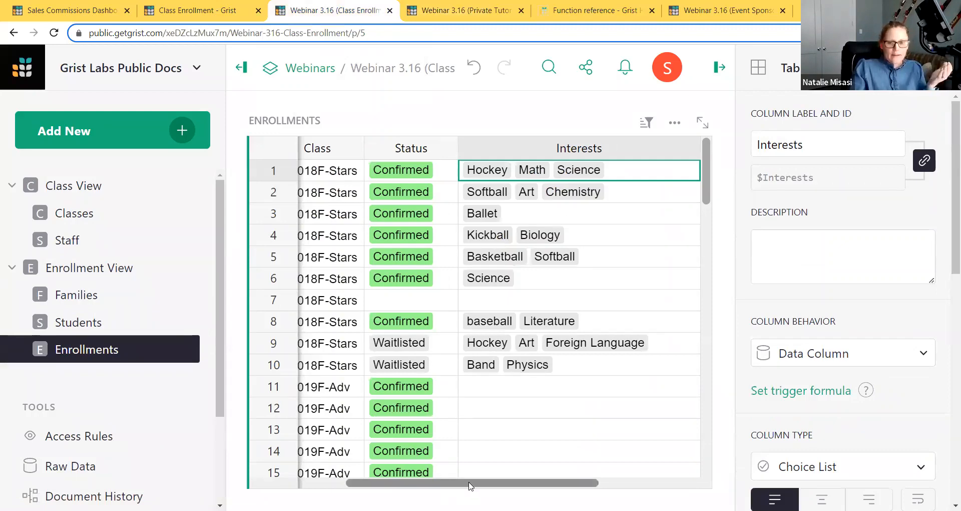
{"action": "left_click_drag", "start_coordinate": [472, 484], "coordinate": [367, 489]}
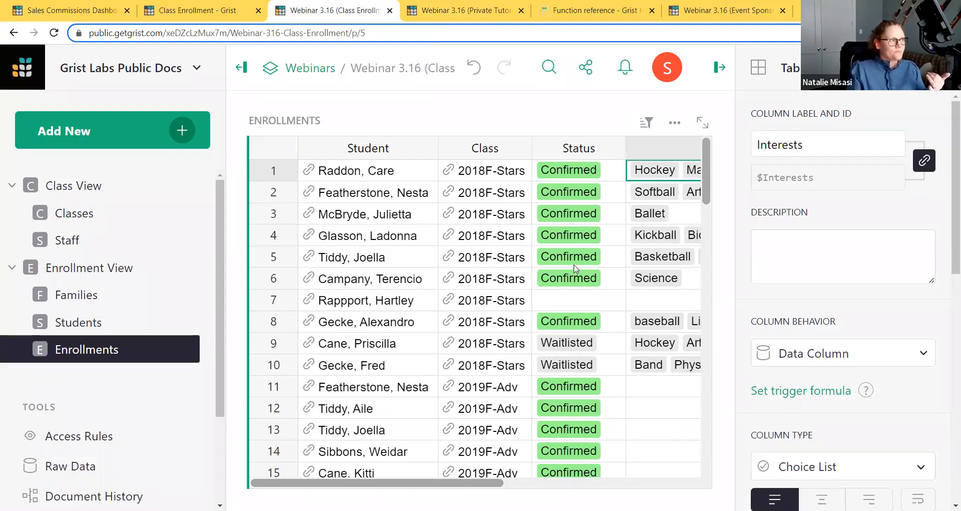
Step: Look through the Enrollments table for records with a blank Status, selecting the empty Status cells
{"action": "left_click", "coordinate": [586, 303]}
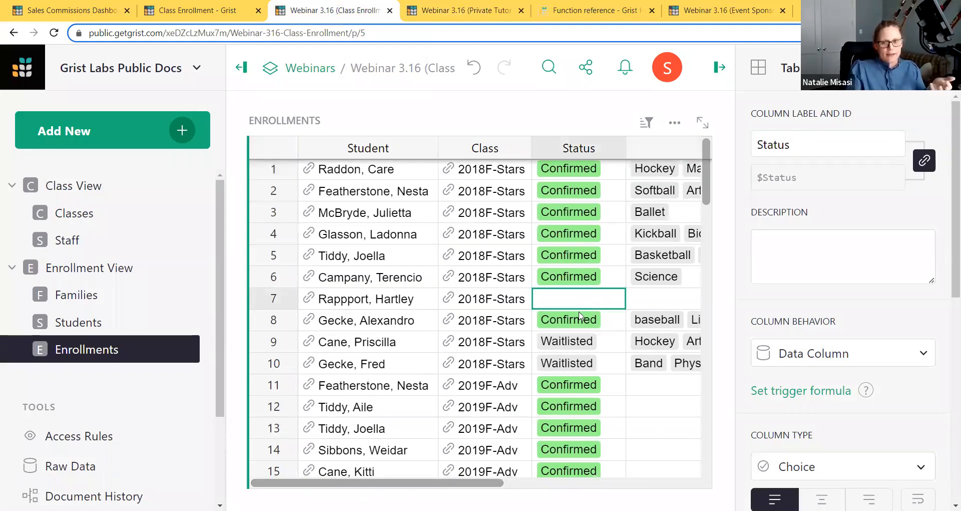
{"action": "scroll", "coordinate": [575, 285], "scroll_direction": "down", "scroll_amount": 10}
{"action": "left_click", "coordinate": [576, 232]}
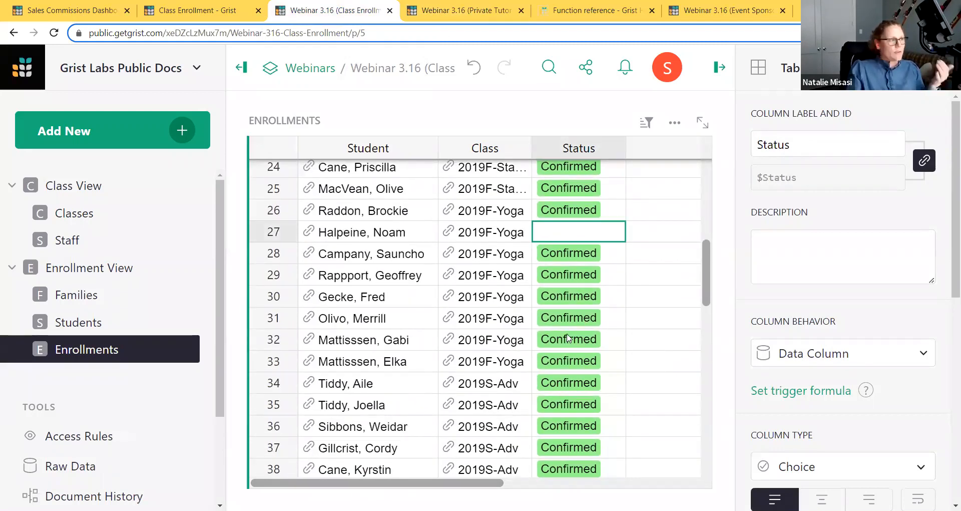
Step: Try filtering the Status column to blank values only by excluding Confirmed and Waitlisted, and discard the filter
{"action": "left_click", "coordinate": [616, 147]}
{"action": "left_click", "coordinate": [631, 114]}
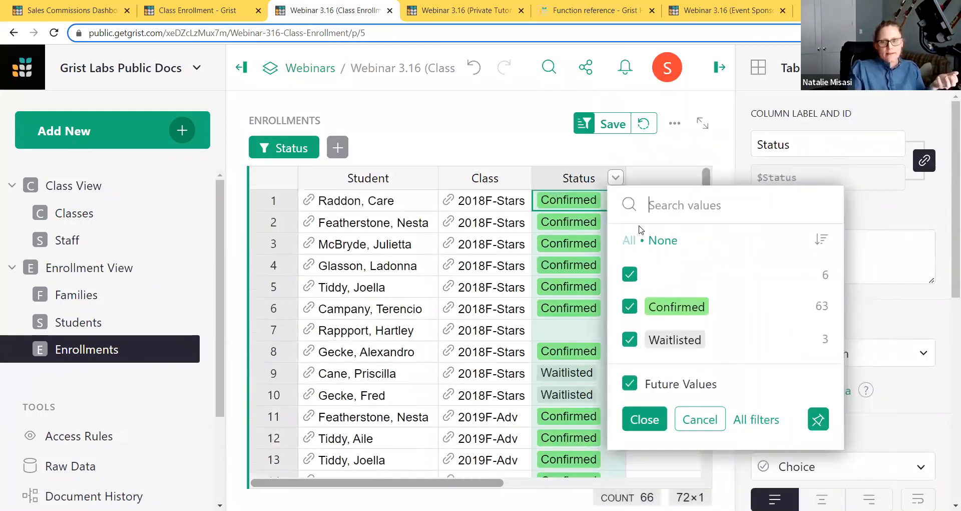
{"action": "left_click", "coordinate": [629, 306]}
{"action": "left_click", "coordinate": [629, 339]}
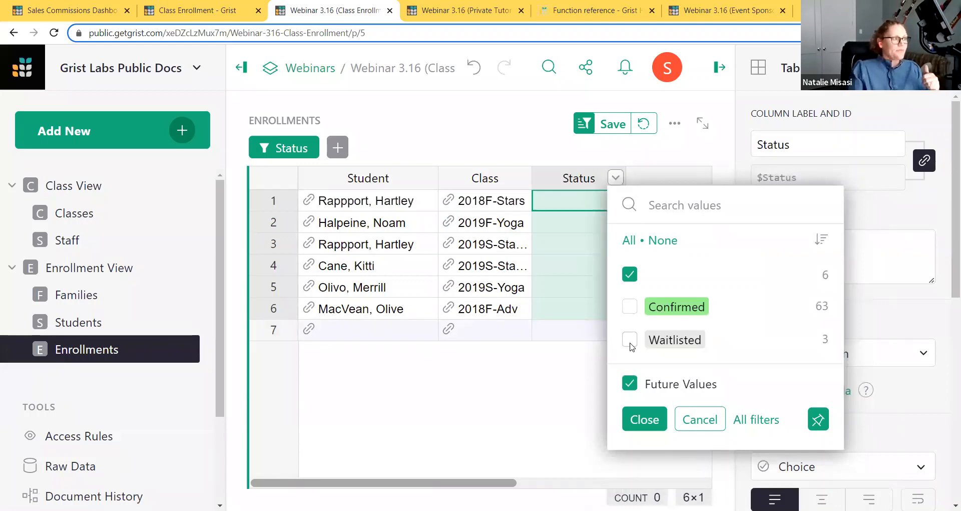
{"action": "left_click", "coordinate": [689, 421]}
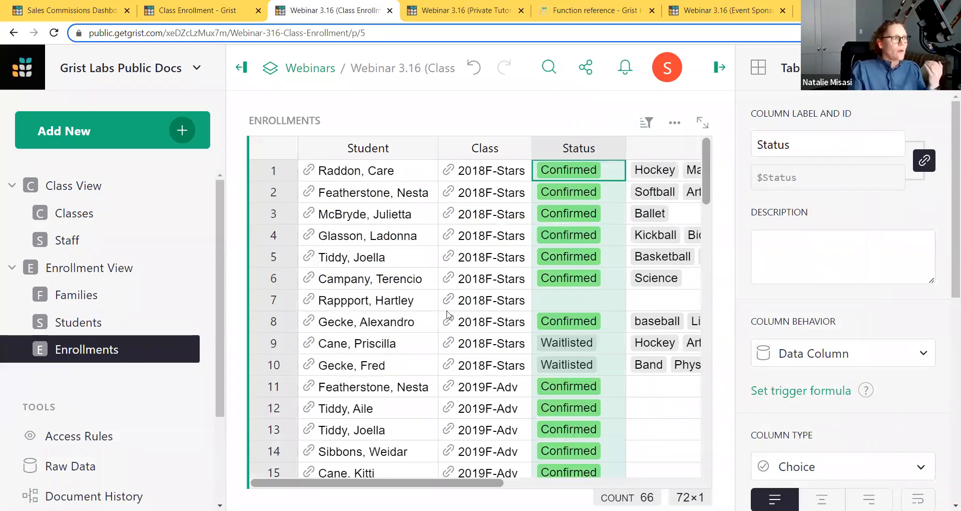
{"action": "left_click", "coordinate": [183, 145]}
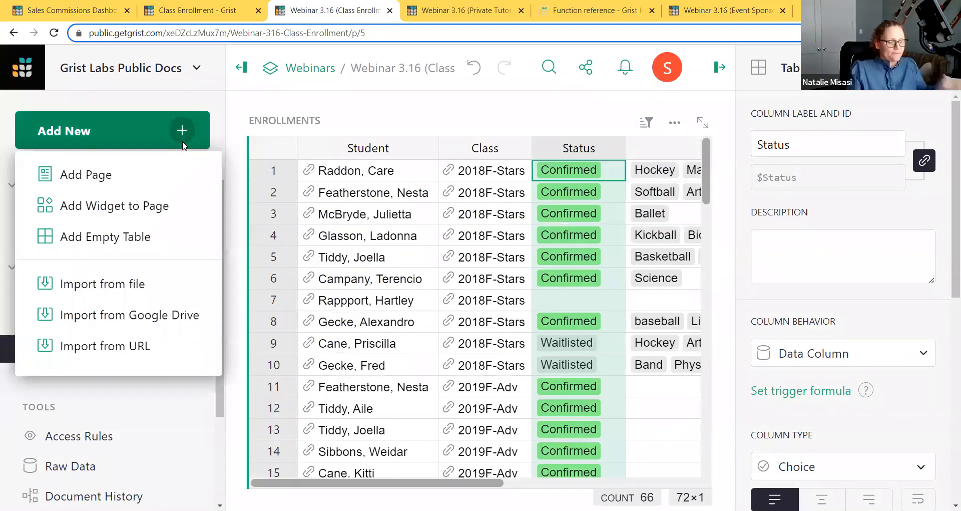
{"action": "left_click", "coordinate": [167, 188]}
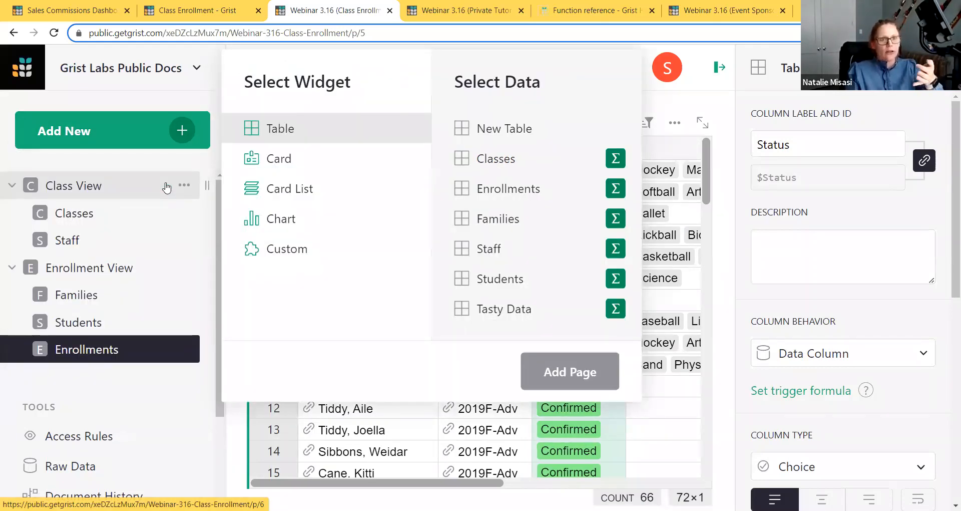
{"action": "left_click", "coordinate": [305, 426]}
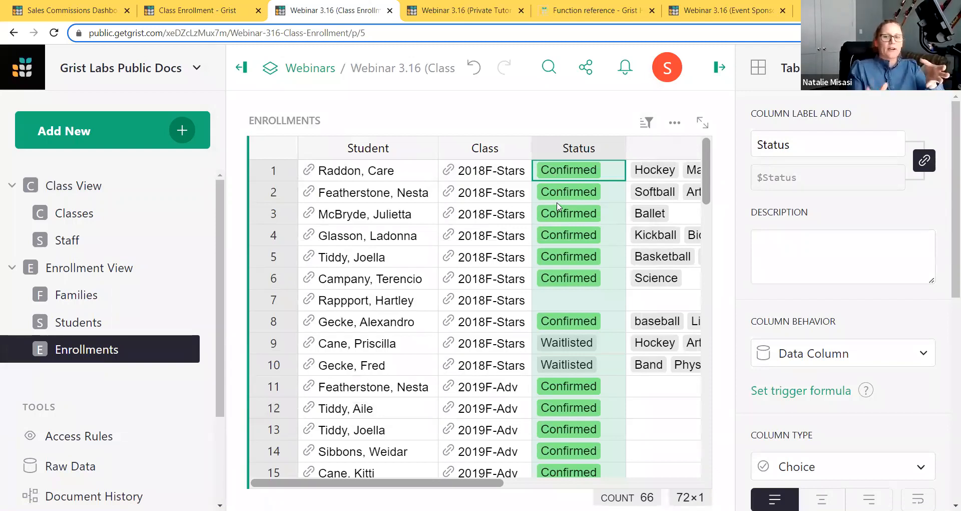
Step: Open the choices for adding new content to the class enrollment document
{"action": "left_click", "coordinate": [163, 132]}
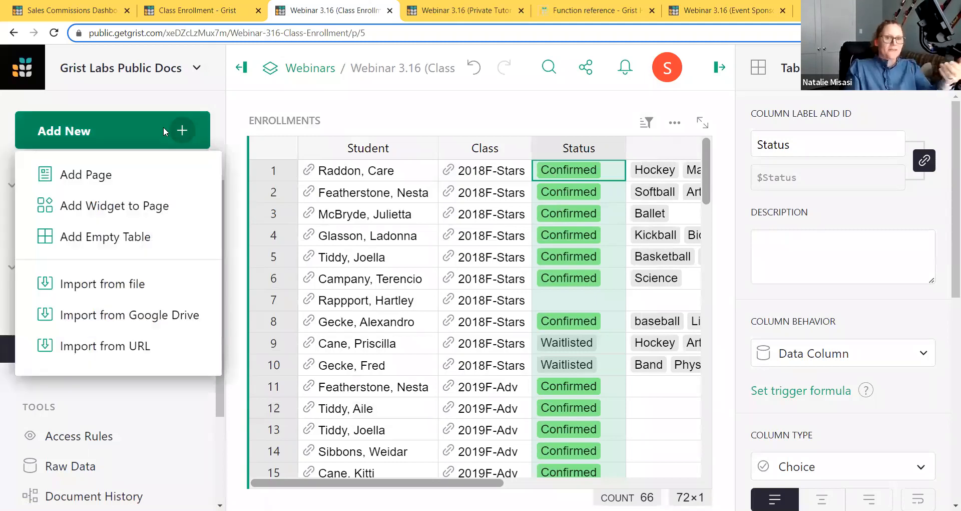
Step: Add a new page with a table summarizing Enrollments grouped by Status and select the blank-status group
{"action": "left_click", "coordinate": [160, 206]}
{"action": "left_click", "coordinate": [116, 133]}
{"action": "left_click", "coordinate": [106, 170]}
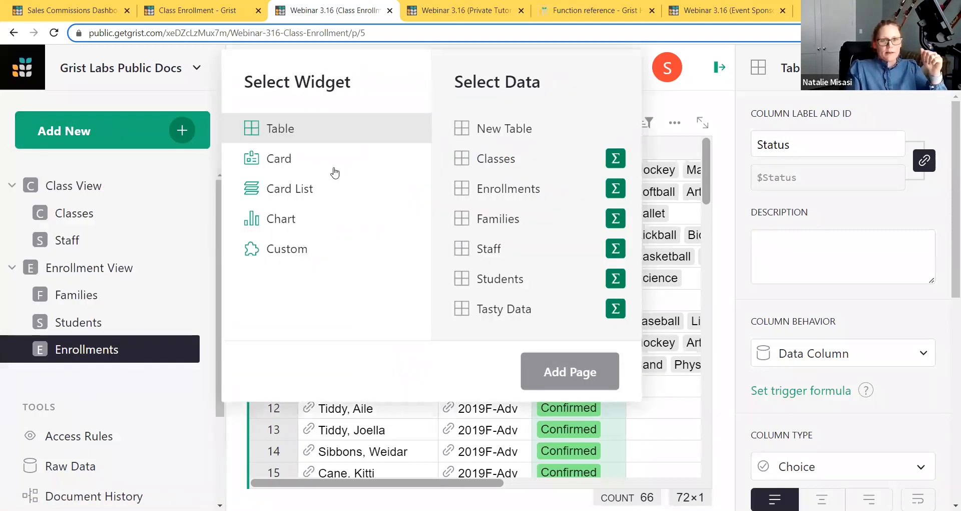
{"action": "left_click", "coordinate": [616, 189]}
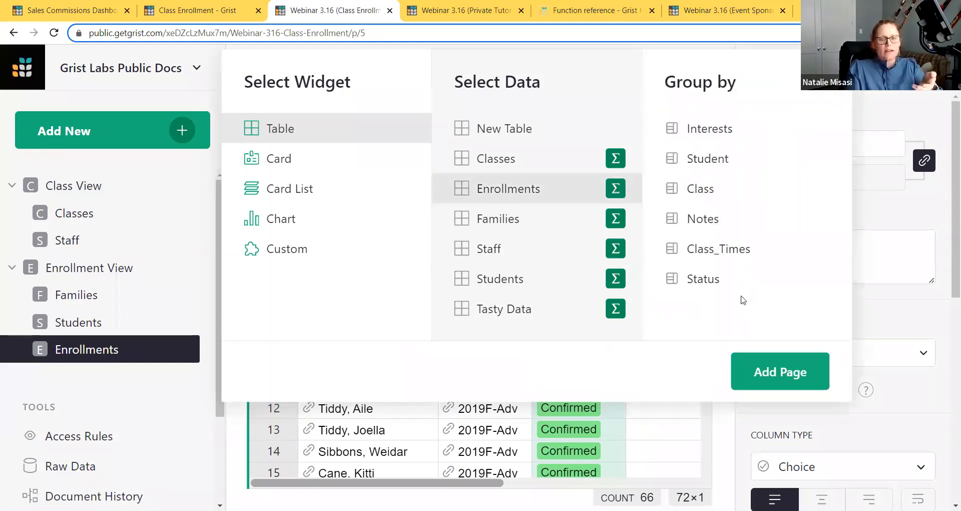
{"action": "left_click", "coordinate": [719, 282]}
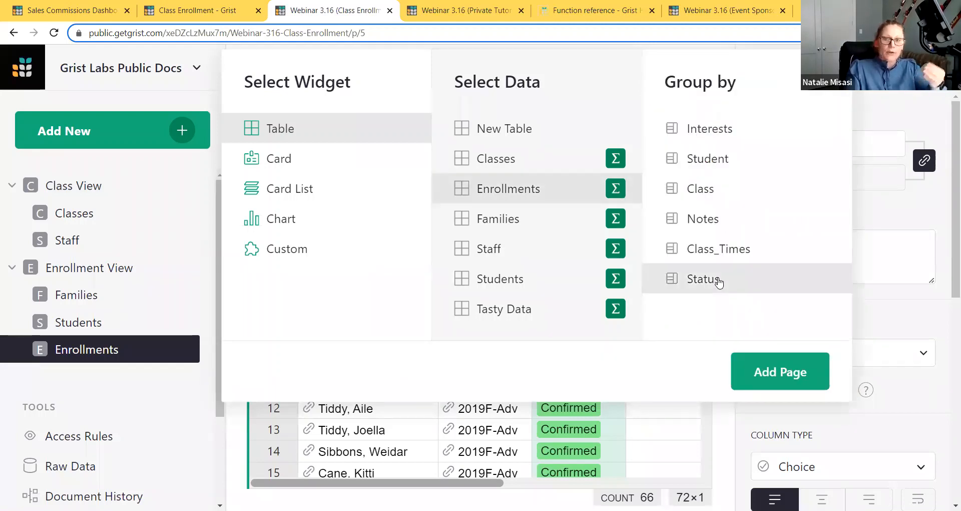
{"action": "left_click", "coordinate": [769, 373]}
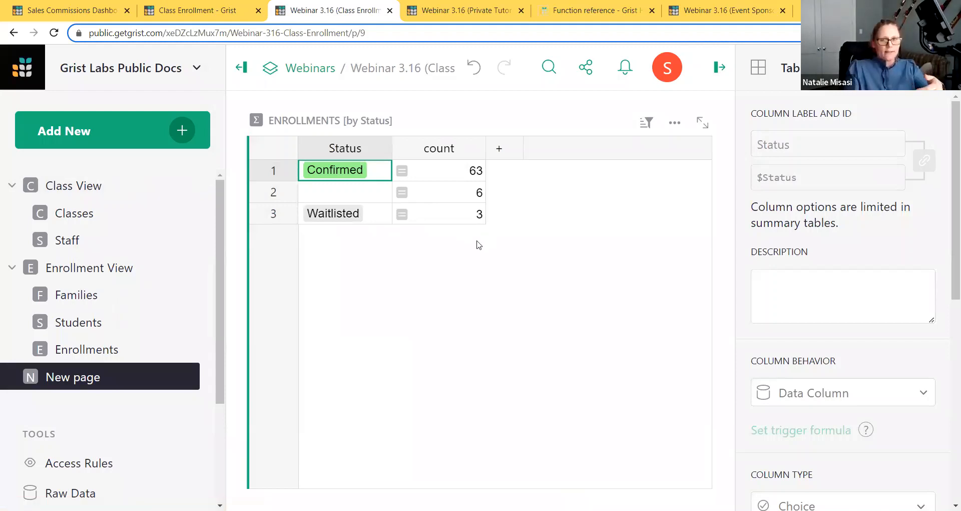
{"action": "left_click", "coordinate": [347, 215]}
{"action": "left_click", "coordinate": [350, 191]}
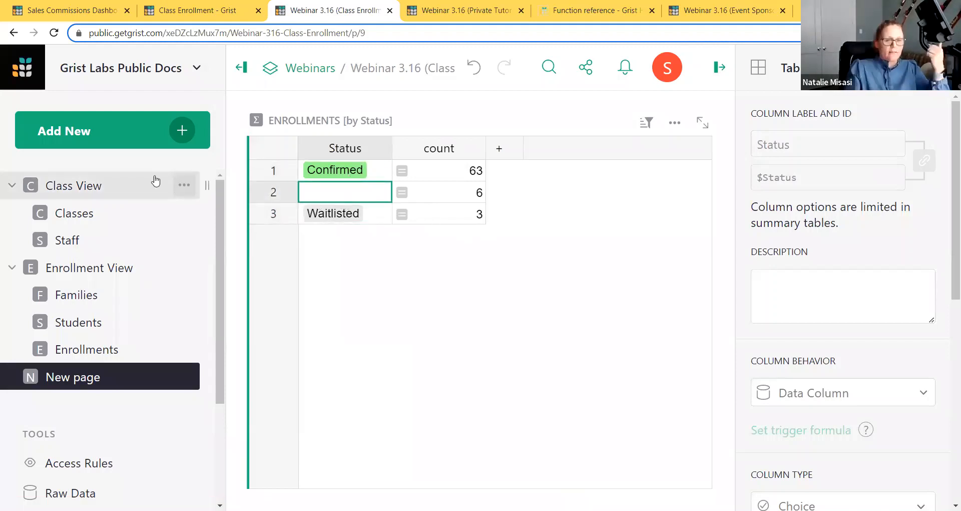
Step: Add an Enrollments table to the same page, selected by the Enrollments [by Status] summary
{"action": "left_click", "coordinate": [121, 140]}
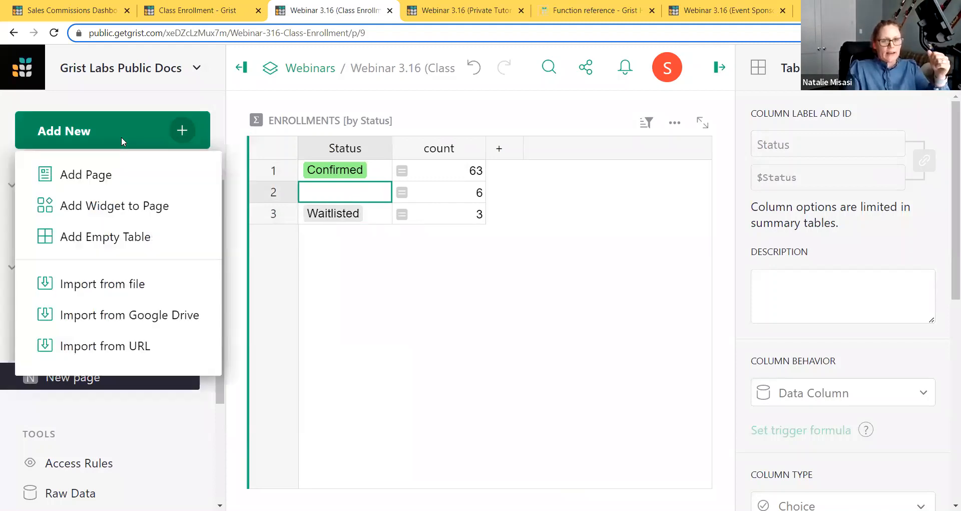
{"action": "left_click", "coordinate": [121, 205]}
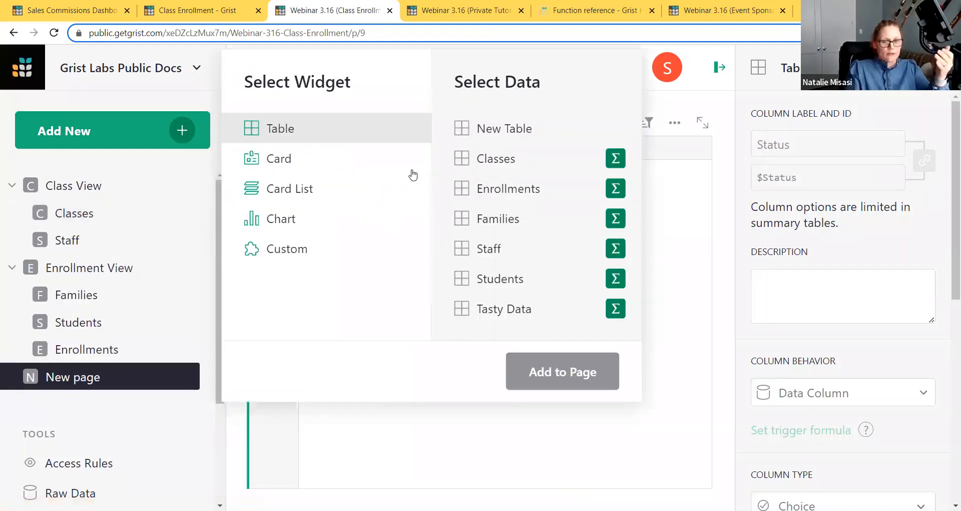
{"action": "left_click", "coordinate": [537, 194]}
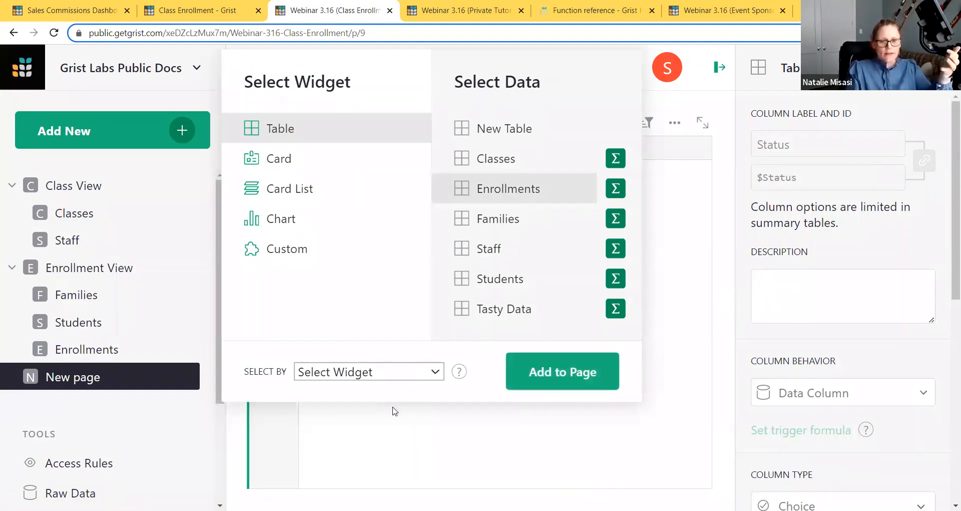
{"action": "left_click", "coordinate": [395, 410]}
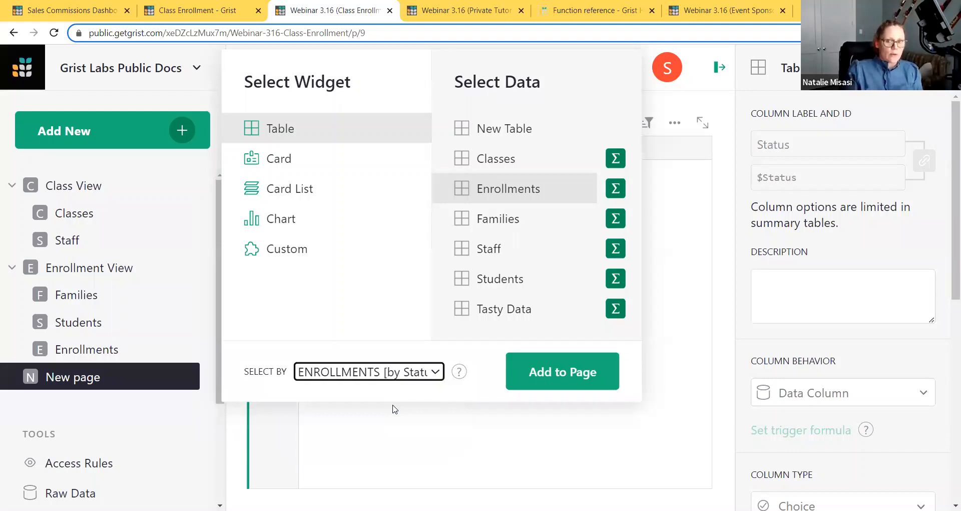
{"action": "left_click", "coordinate": [596, 382]}
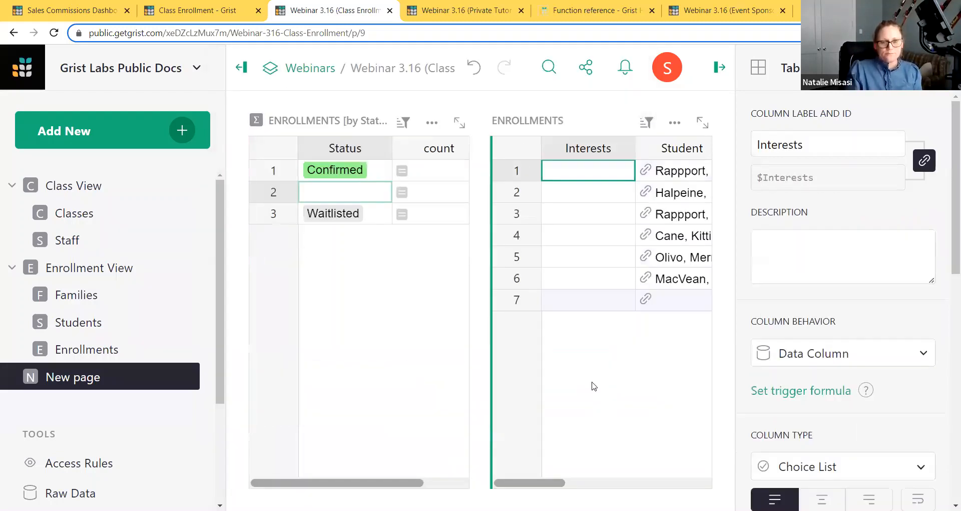
Step: Hide the Interests column in the linked Enrollments table and give that table more width on the page
{"action": "left_click", "coordinate": [719, 67]}
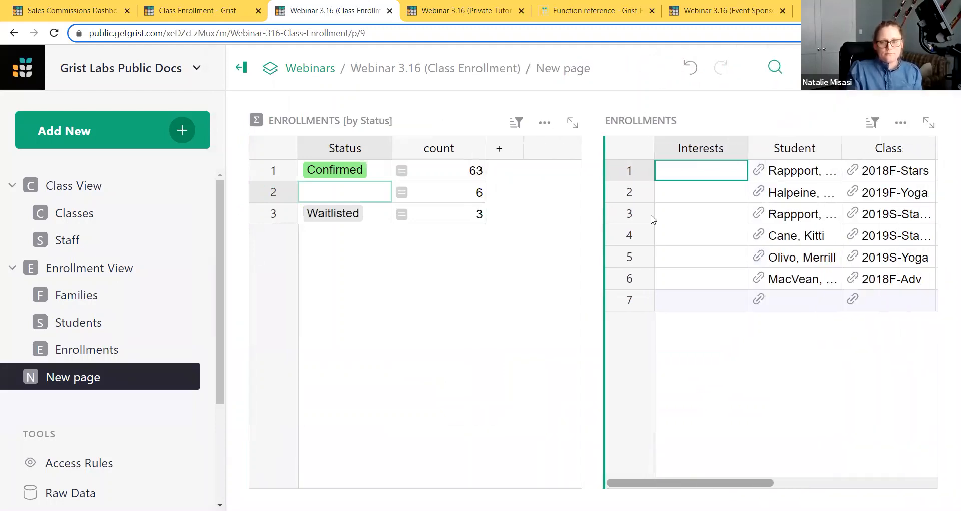
{"action": "left_click", "coordinate": [736, 148]}
{"action": "left_click", "coordinate": [741, 389]}
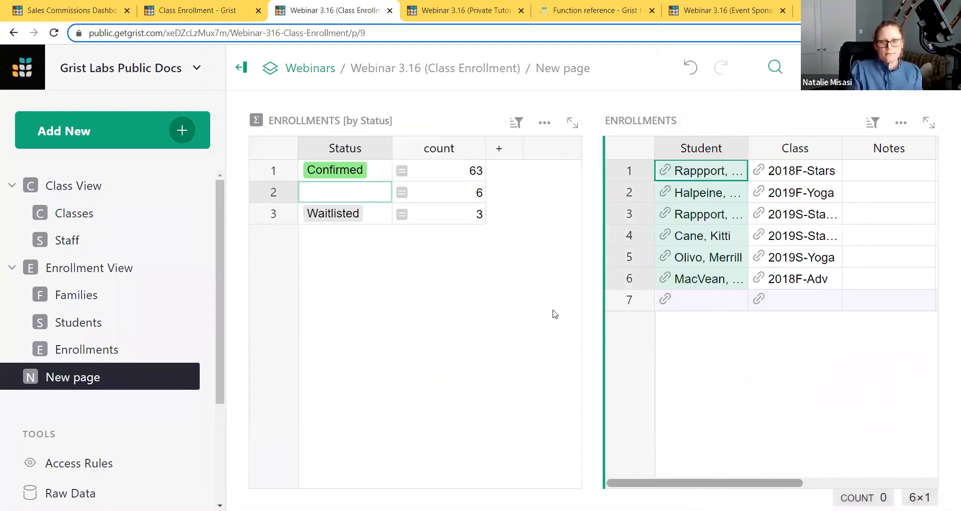
{"action": "left_click_drag", "start_coordinate": [593, 267], "coordinate": [508, 260]}
{"action": "left_click", "coordinate": [244, 68]}
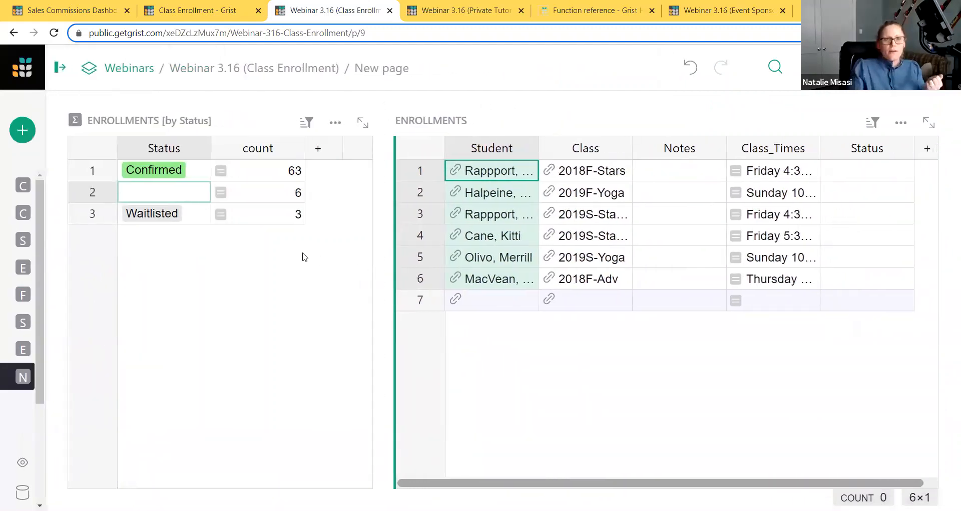
Step: Among the blank-status enrollments, set the 2019F-Yoga record to Confirmed and the third remaining record to Waitlisted, then check the other status groups
{"action": "left_click", "coordinate": [169, 173]}
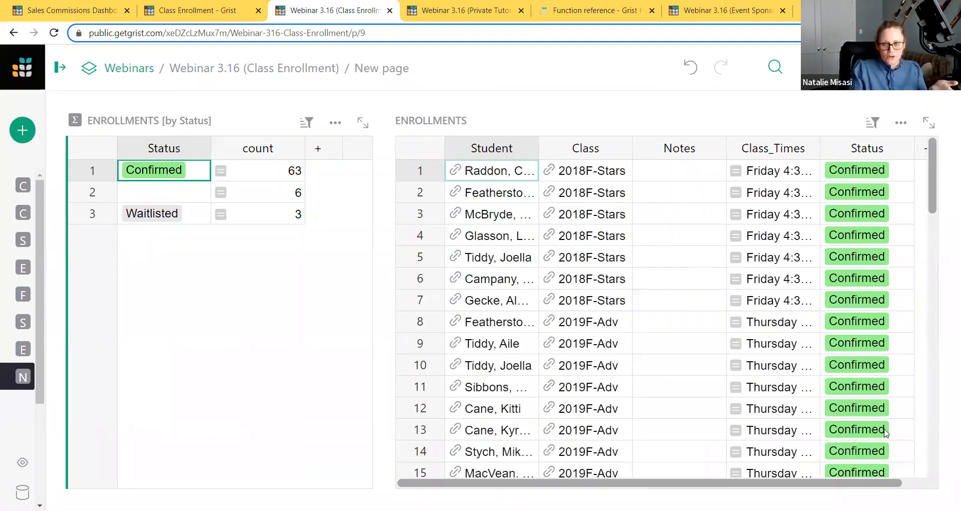
{"action": "left_click", "coordinate": [150, 195]}
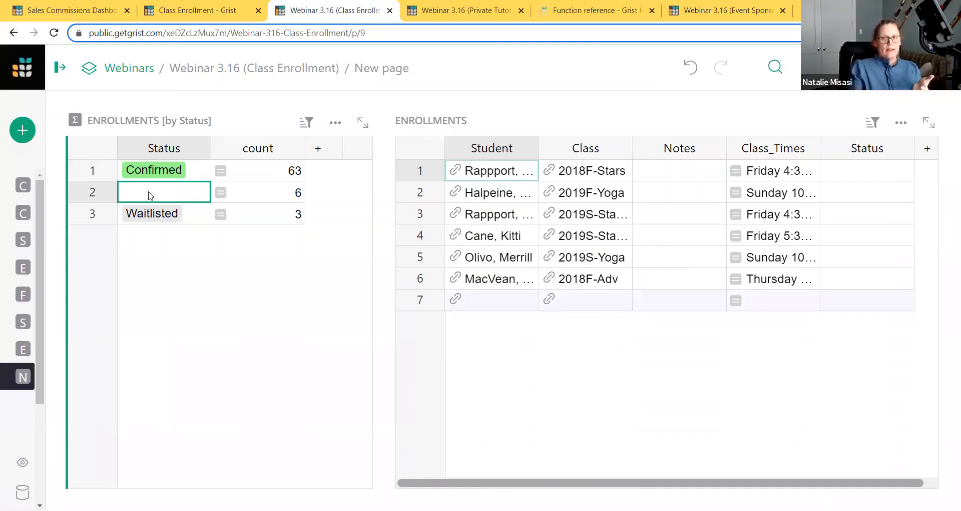
{"action": "left_click", "coordinate": [575, 146]}
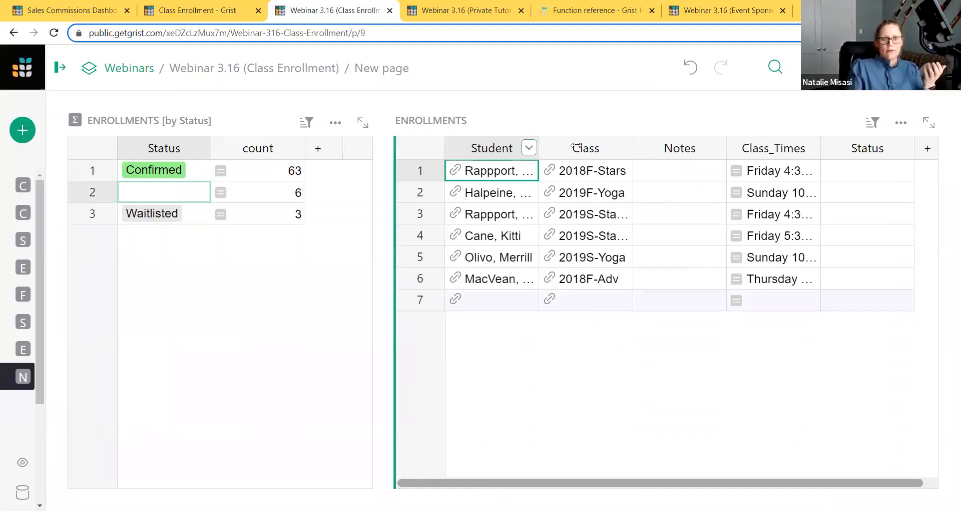
{"action": "double_click", "coordinate": [888, 198]}
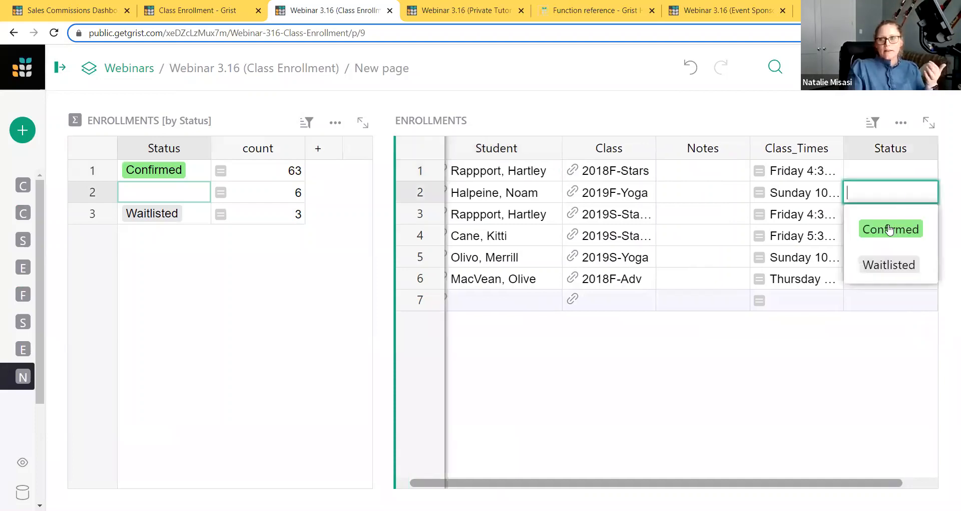
{"action": "left_click", "coordinate": [889, 230]}
{"action": "double_click", "coordinate": [877, 216]}
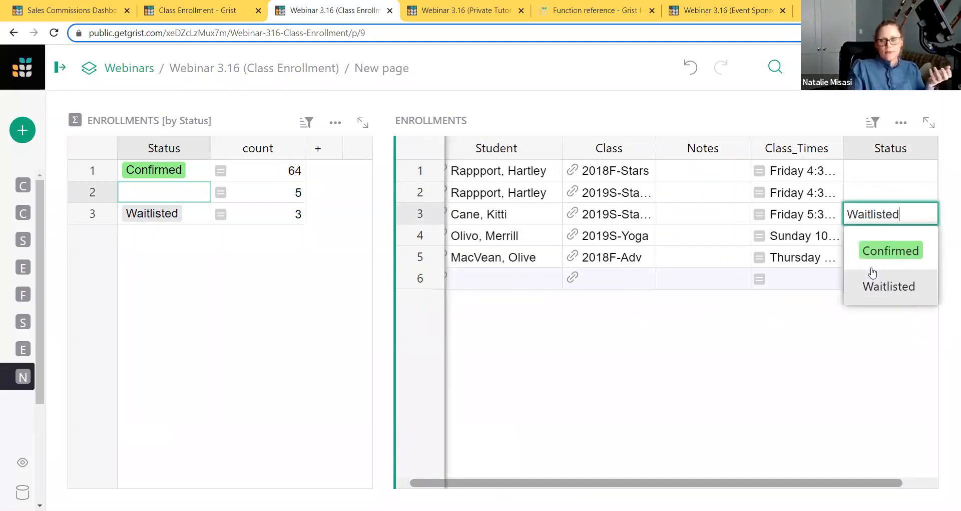
{"action": "left_click", "coordinate": [873, 280]}
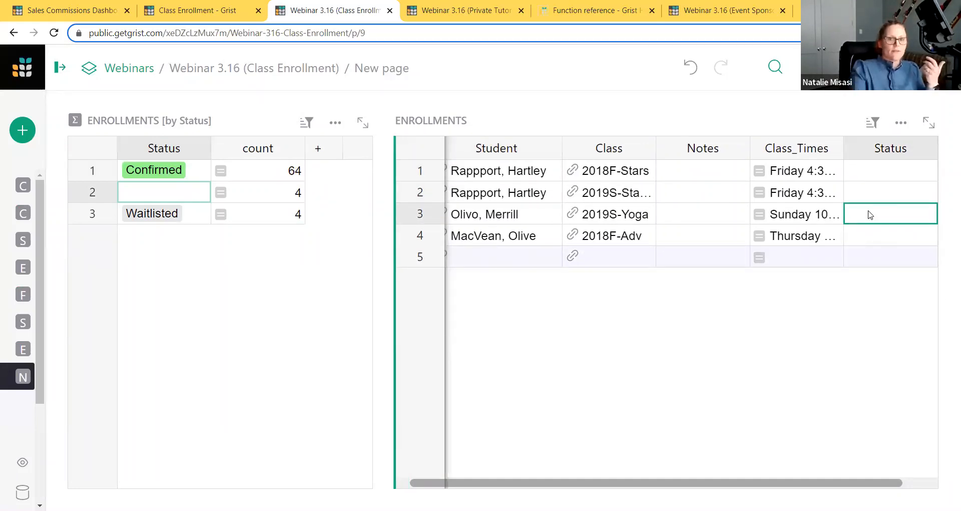
{"action": "left_click", "coordinate": [191, 216]}
{"action": "left_click", "coordinate": [168, 176]}
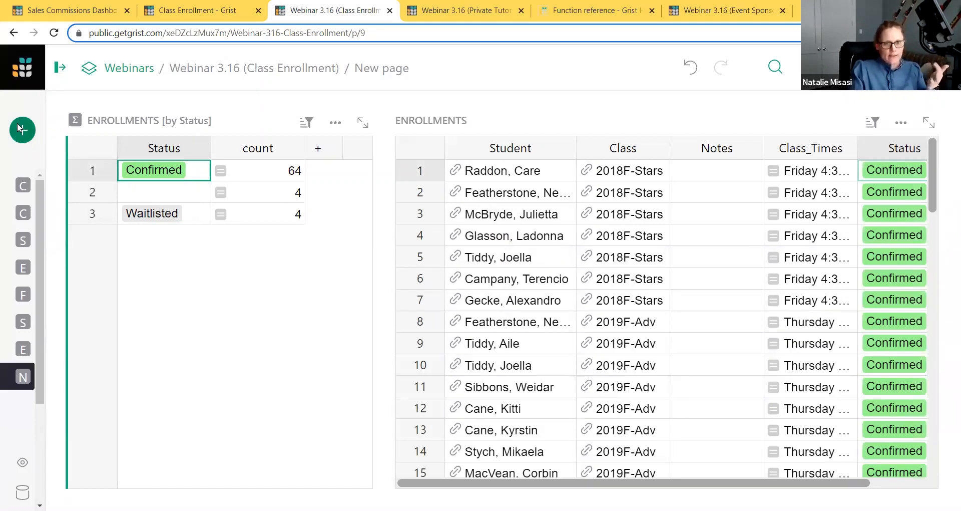
Step: Add another new page with an Enrollments summary table grouped by Status
{"action": "left_click", "coordinate": [140, 134]}
{"action": "left_click", "coordinate": [142, 175]}
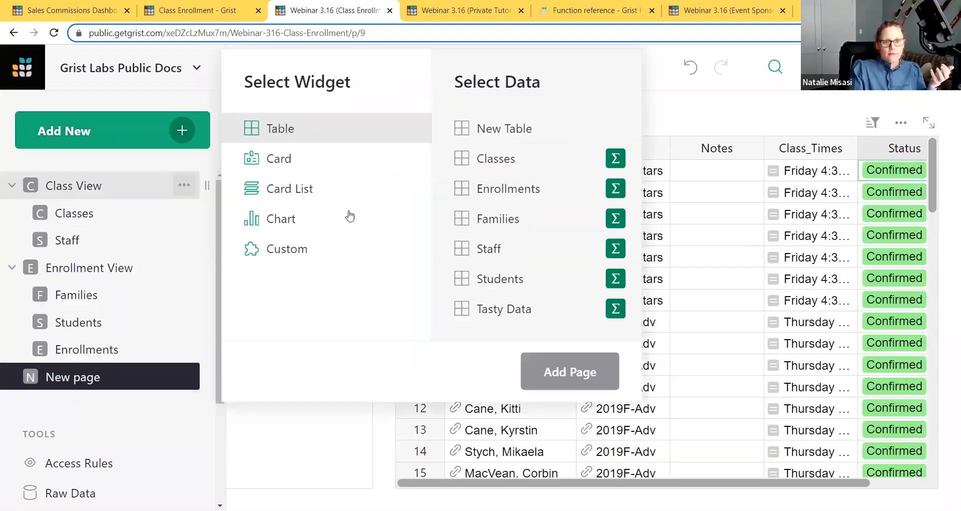
{"action": "left_click", "coordinate": [614, 192]}
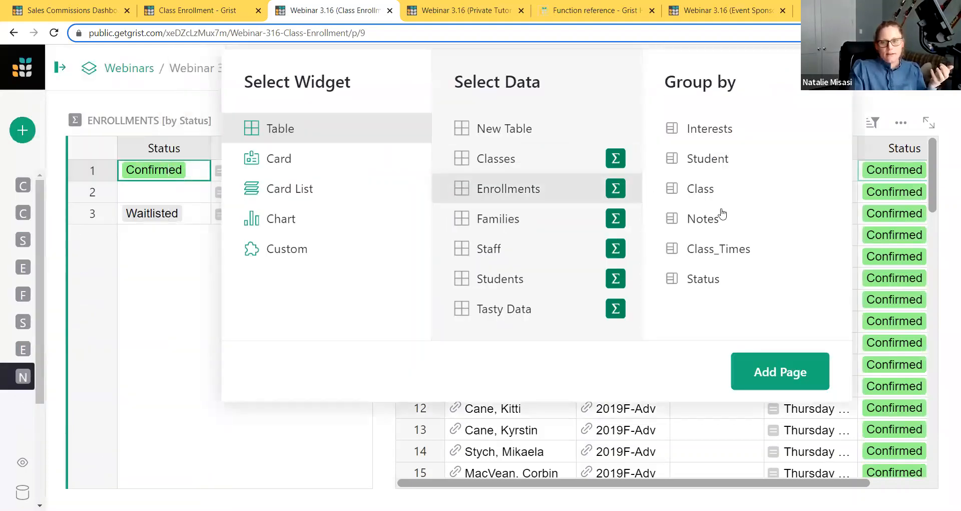
{"action": "left_click", "coordinate": [734, 280]}
{"action": "left_click", "coordinate": [779, 371]}
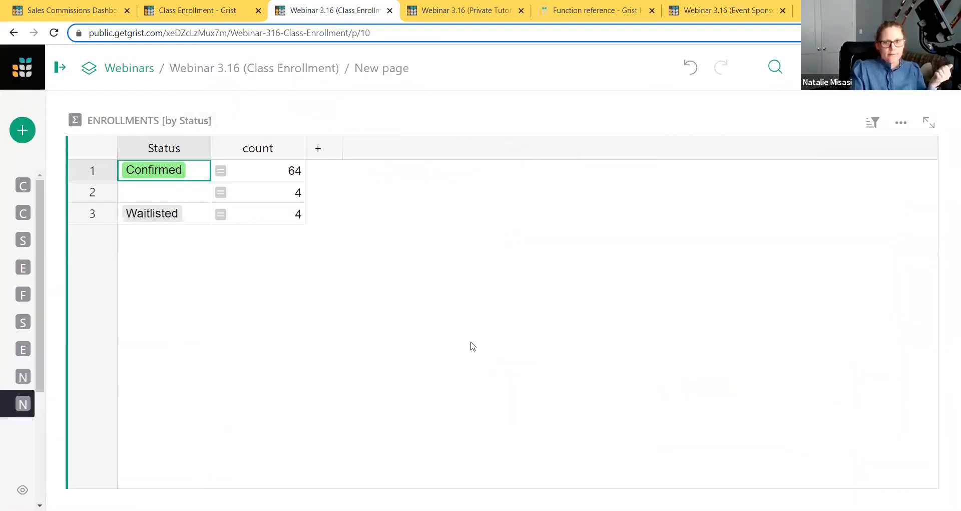
Step: Add an Enrollments table to the second new page and link it with Select By to Enrollments [by Status]
{"action": "left_click", "coordinate": [23, 131]}
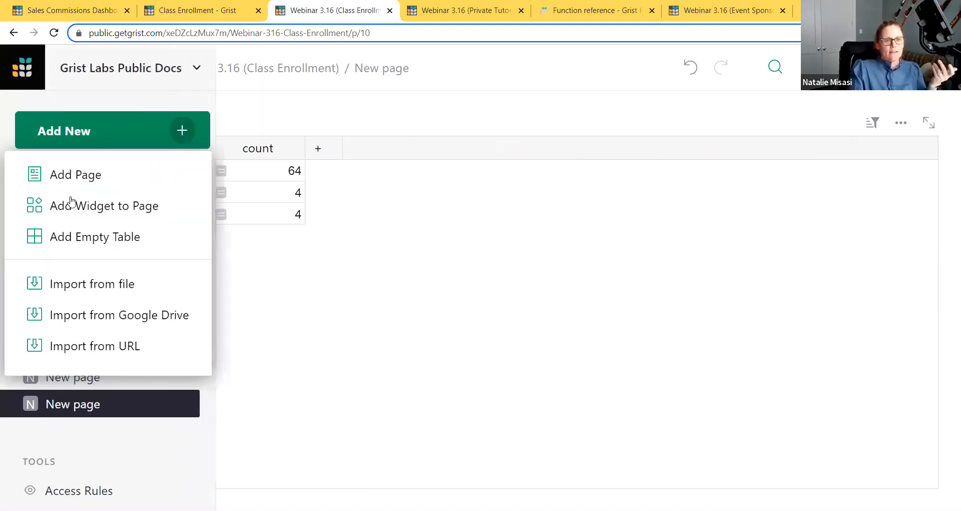
{"action": "left_click", "coordinate": [71, 200]}
{"action": "left_click", "coordinate": [499, 193]}
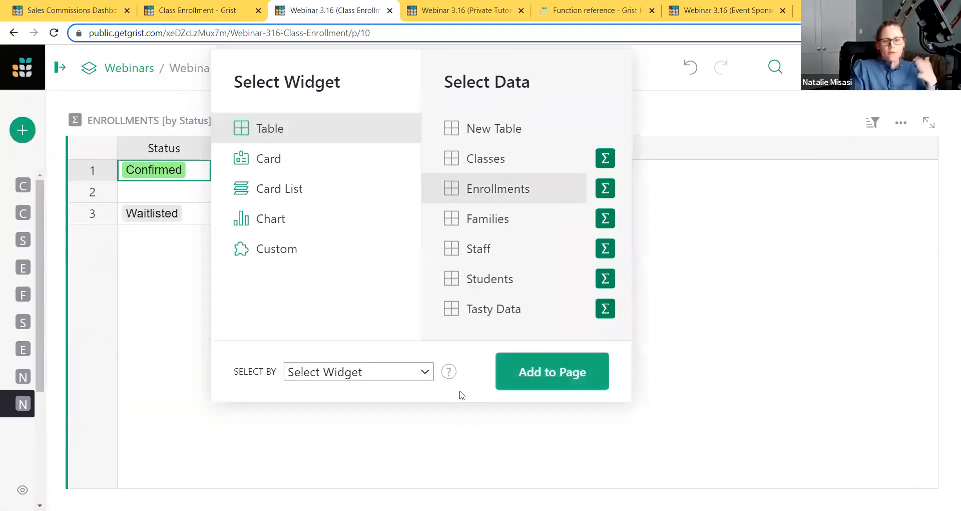
{"action": "left_click", "coordinate": [414, 377]}
{"action": "left_click", "coordinate": [406, 404]}
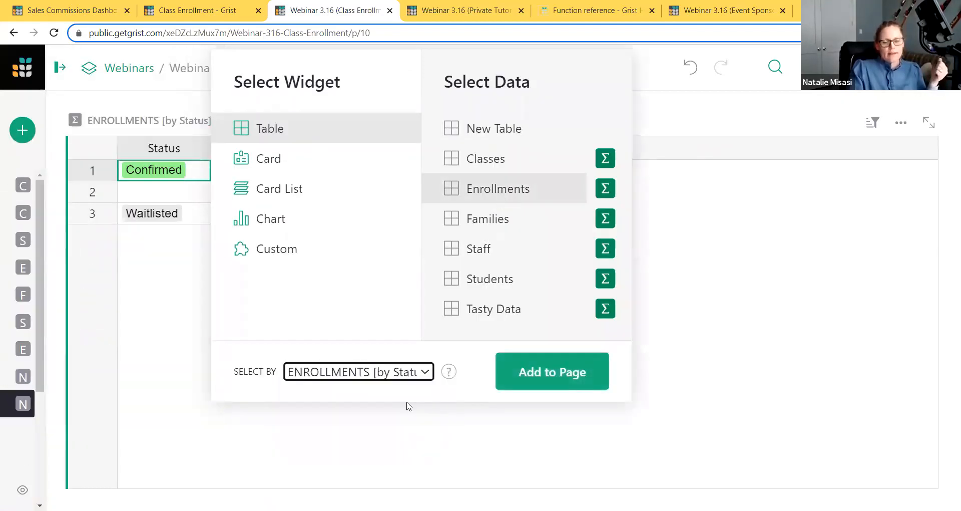
{"action": "left_click", "coordinate": [526, 387]}
Step: Examine the linked enrollment records for the Waitlisted, Confirmed and blank status groups, ending on the blank one
{"action": "left_click", "coordinate": [148, 199]}
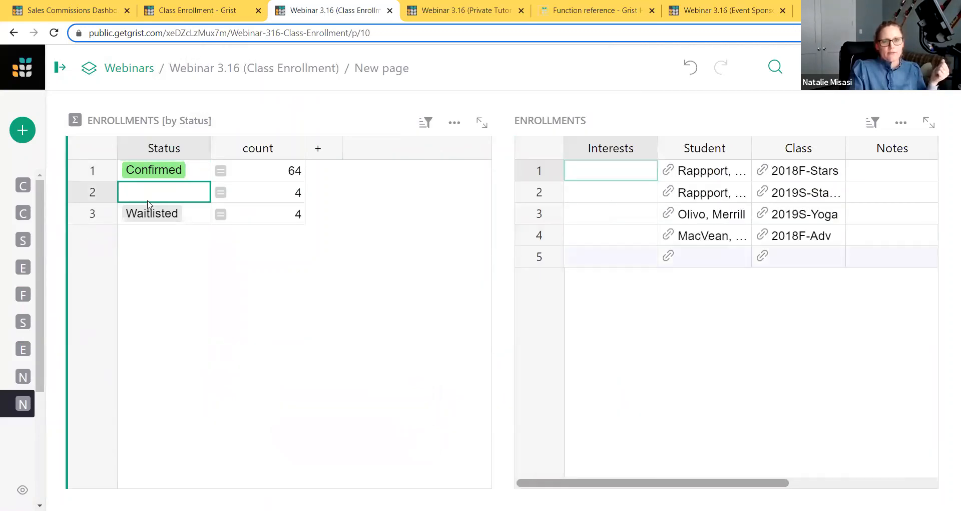
{"action": "left_click", "coordinate": [153, 218]}
{"action": "left_click", "coordinate": [154, 196]}
{"action": "left_click", "coordinate": [156, 179]}
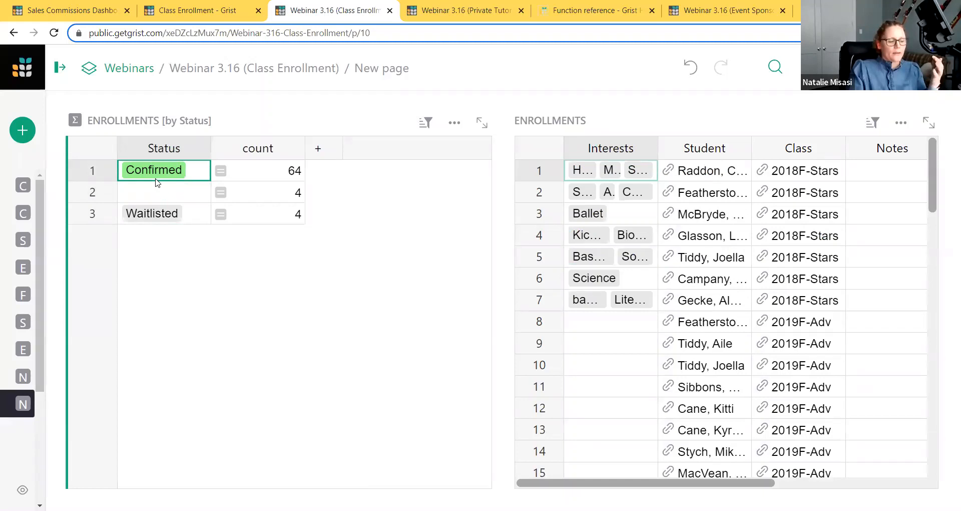
{"action": "left_click", "coordinate": [161, 194]}
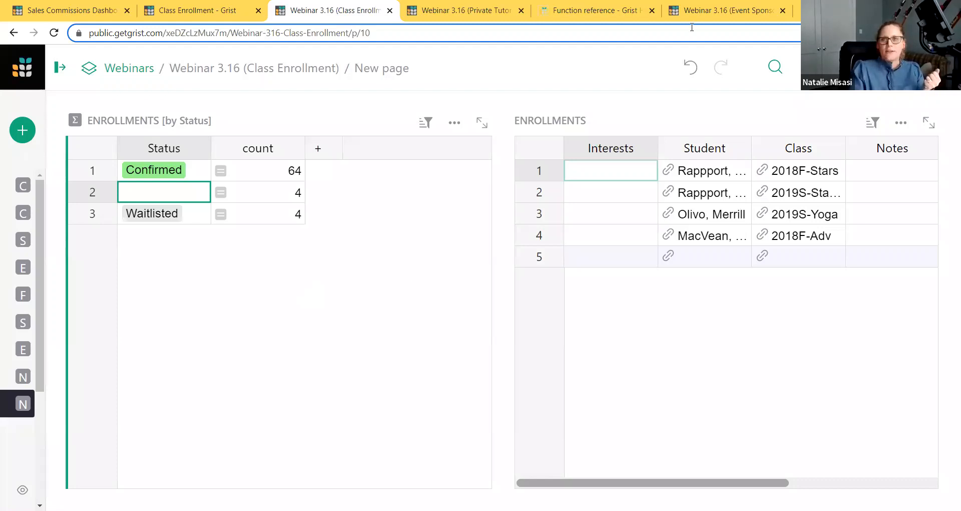
Step: Switch to the Webinar 3.16 (Event Sponsors + Attendees) document and select the first registration's First Name and Last Name cells
{"action": "left_click", "coordinate": [700, 12]}
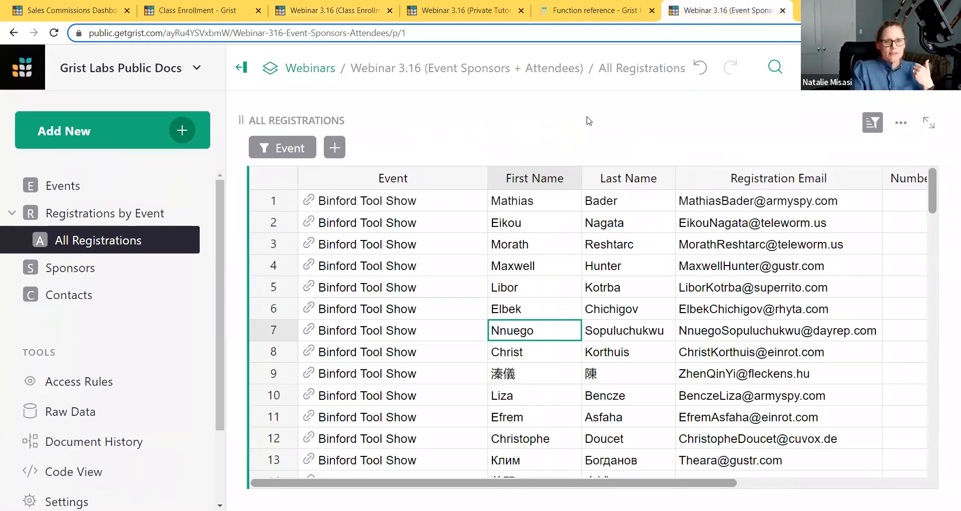
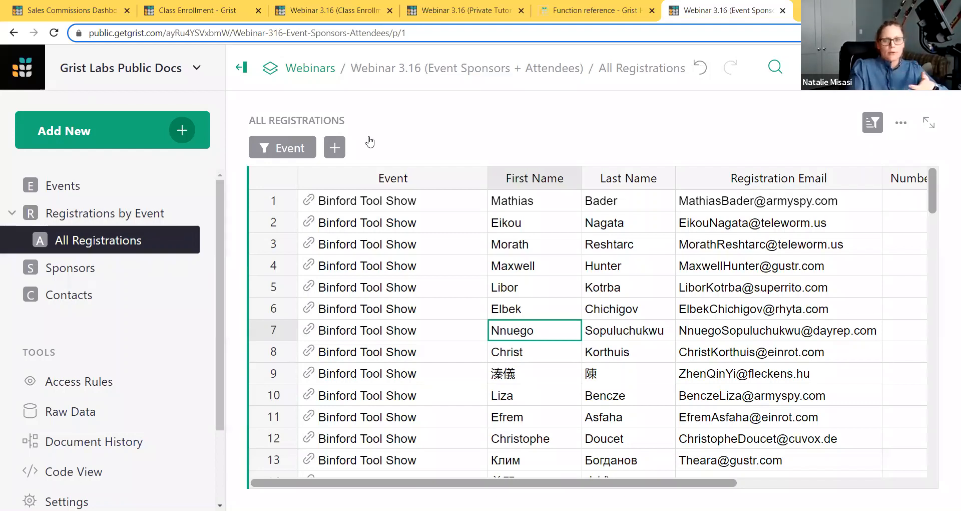
{"action": "left_click", "coordinate": [538, 205]}
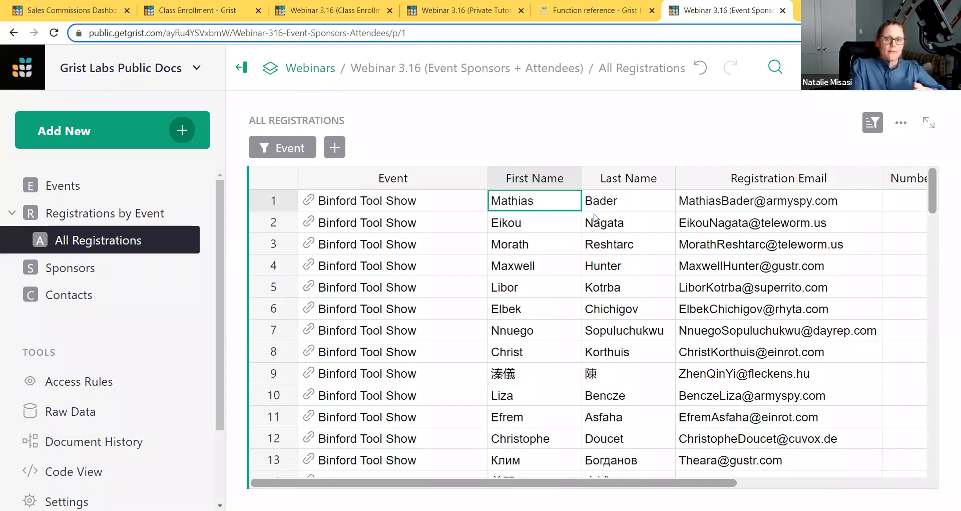
{"action": "left_click_drag", "start_coordinate": [539, 203], "coordinate": [597, 204]}
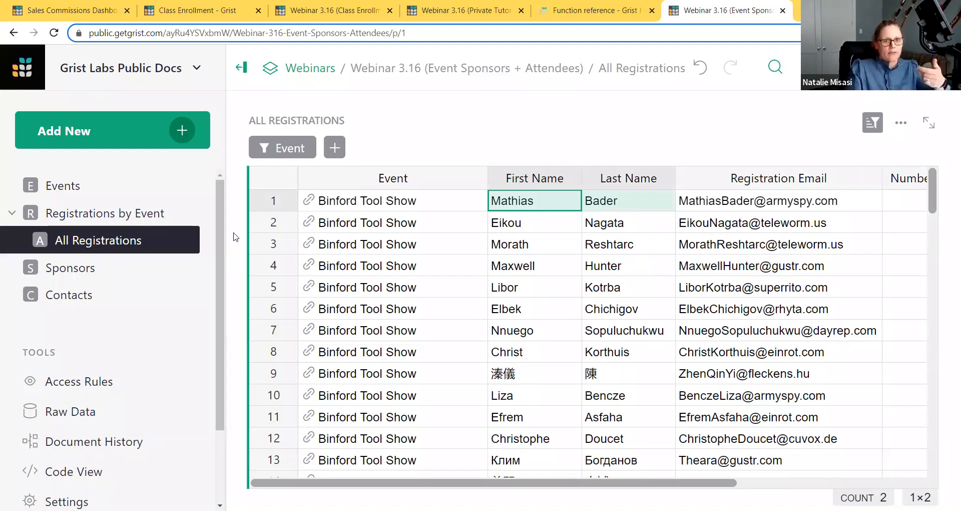
Step: Add a new page with an All Registrations summary table grouped by Last Name and First Name
{"action": "left_click", "coordinate": [140, 145]}
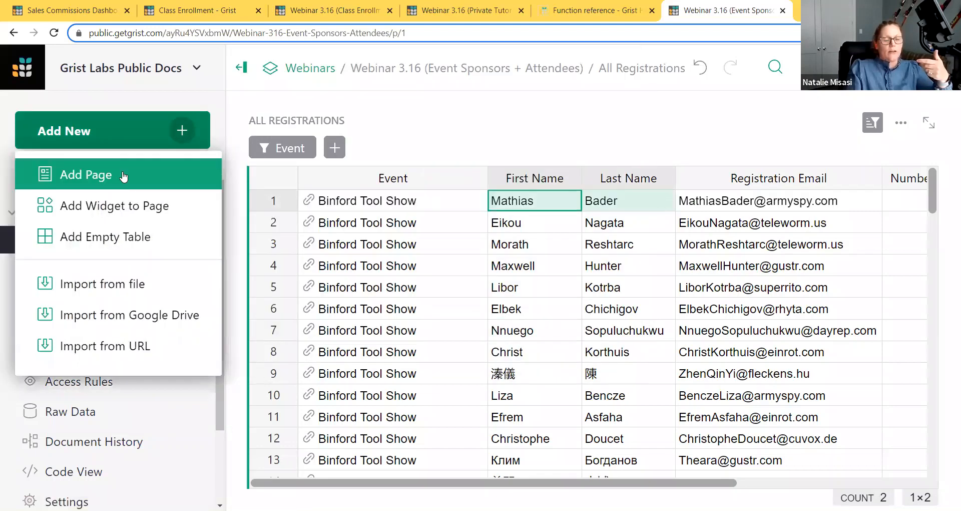
{"action": "left_click", "coordinate": [123, 177]}
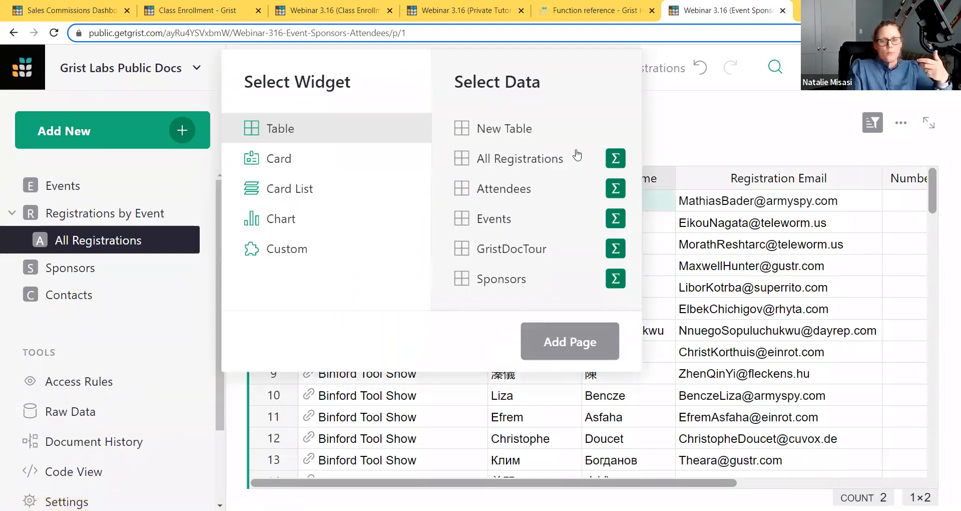
{"action": "left_click", "coordinate": [616, 159]}
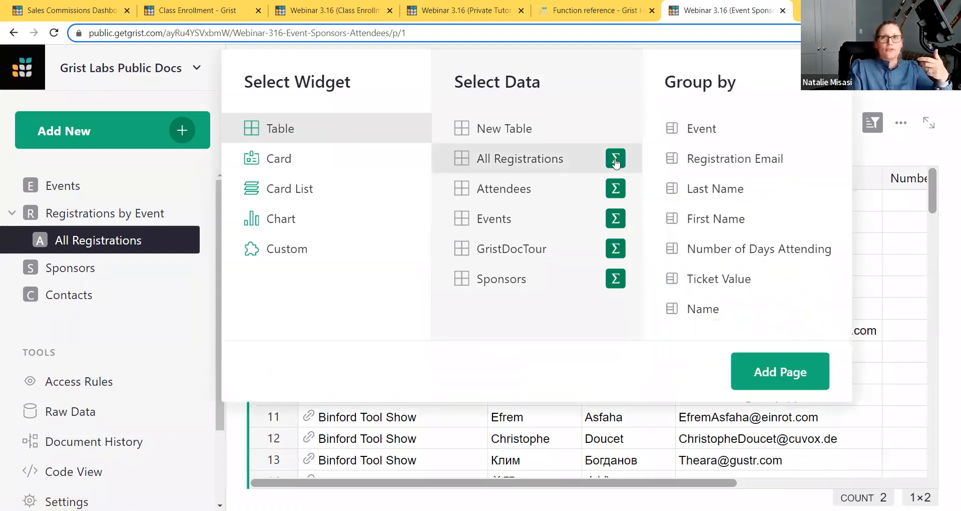
{"action": "left_click", "coordinate": [752, 219]}
{"action": "left_click", "coordinate": [754, 194]}
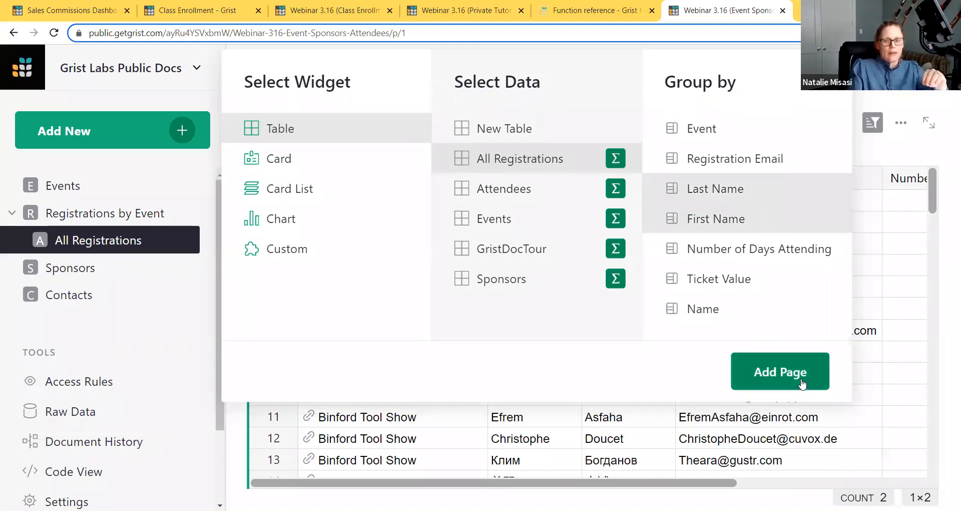
{"action": "left_click", "coordinate": [802, 384]}
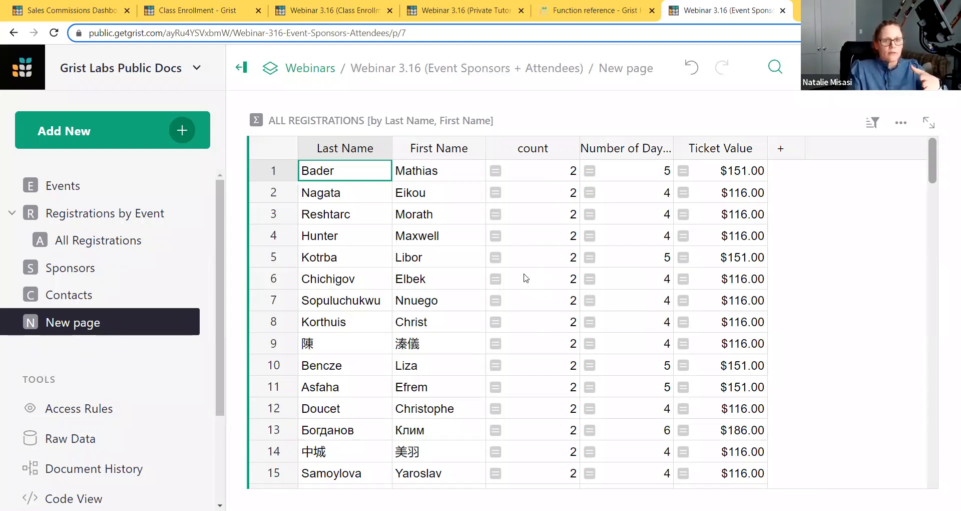
Step: Inspect the formula behind the count column of the new summary table
{"action": "left_click", "coordinate": [458, 236]}
{"action": "left_click", "coordinate": [451, 301]}
{"action": "double_click", "coordinate": [542, 299]}
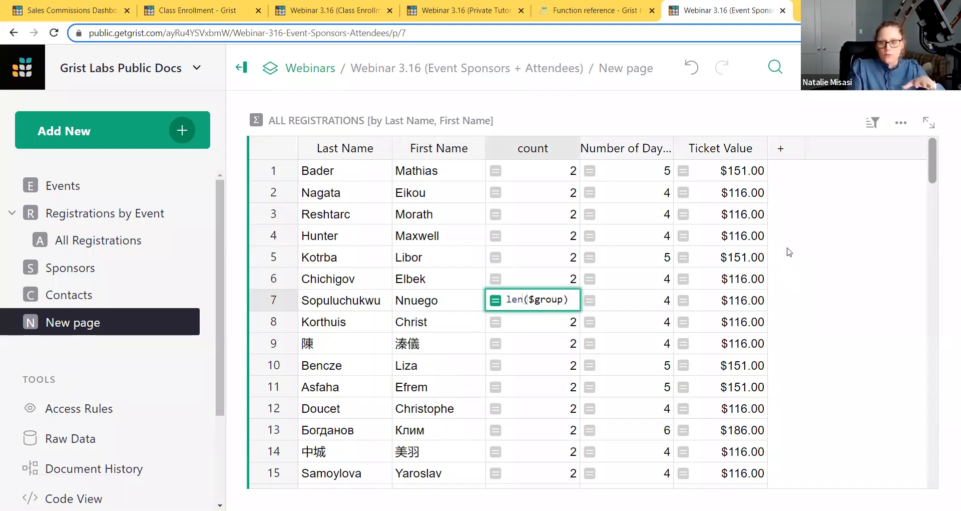
{"action": "key", "text": "Escape"}
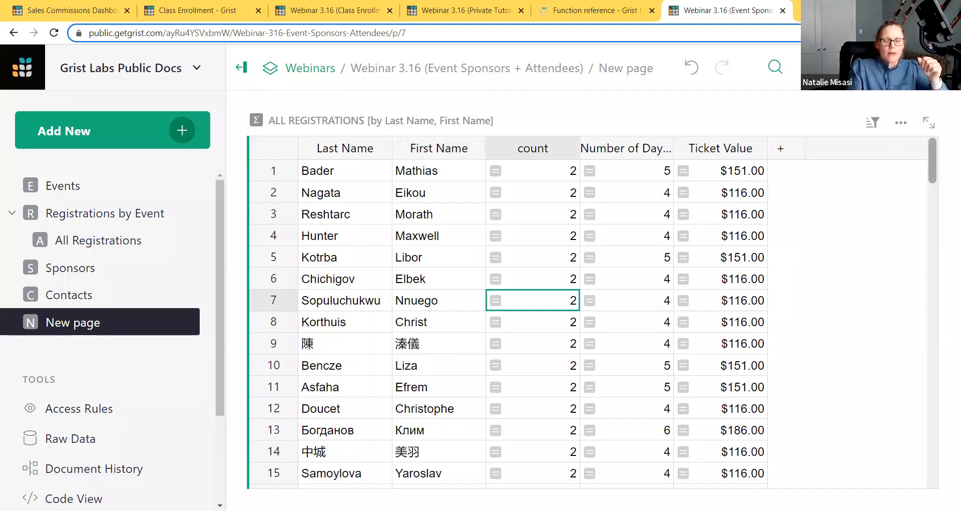
Step: Detach the All Registrations summary table from its source data in the widget's data settings
{"action": "left_click", "coordinate": [945, 67]}
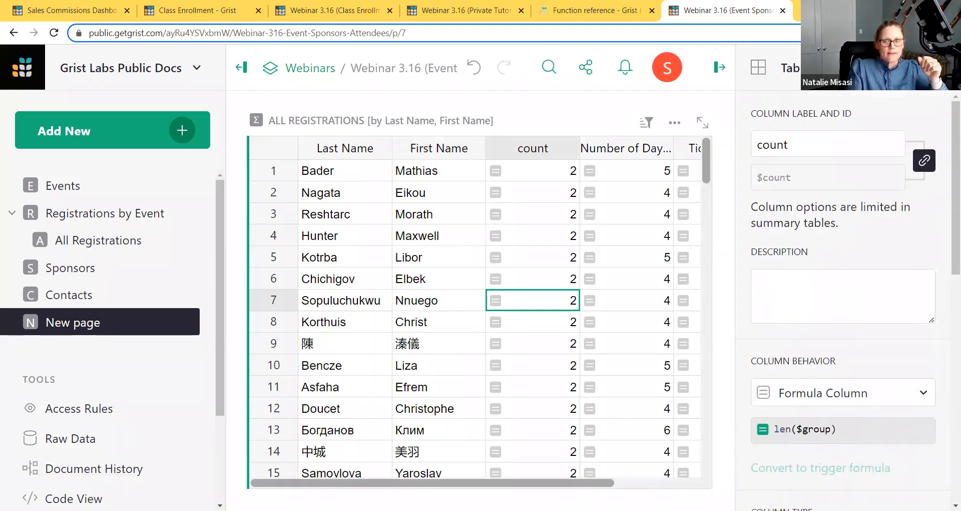
{"action": "left_click", "coordinate": [773, 68]}
{"action": "left_click", "coordinate": [777, 106]}
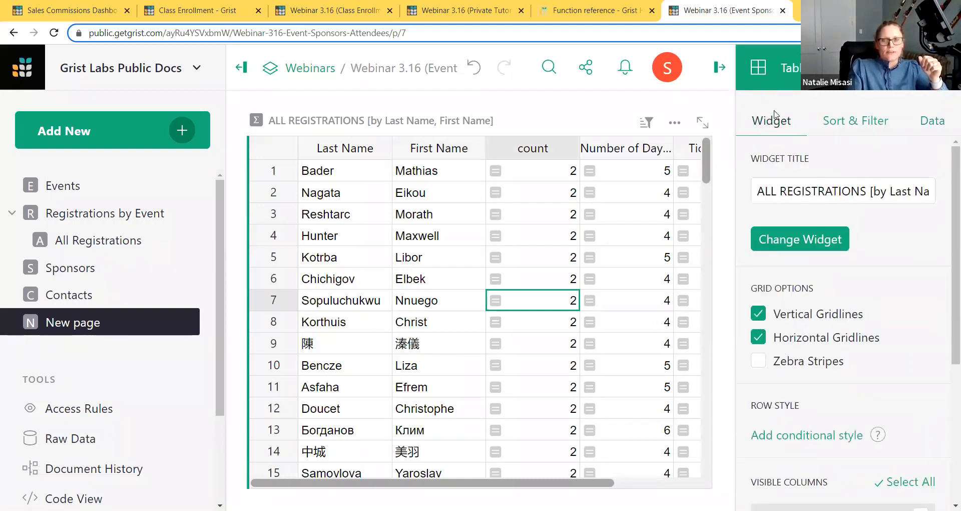
{"action": "left_click", "coordinate": [924, 128]}
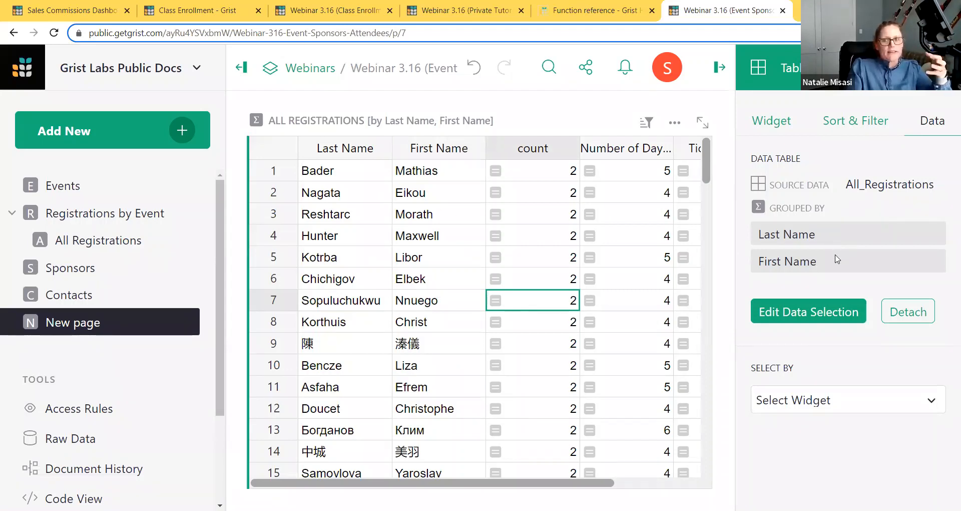
{"action": "left_click", "coordinate": [915, 314]}
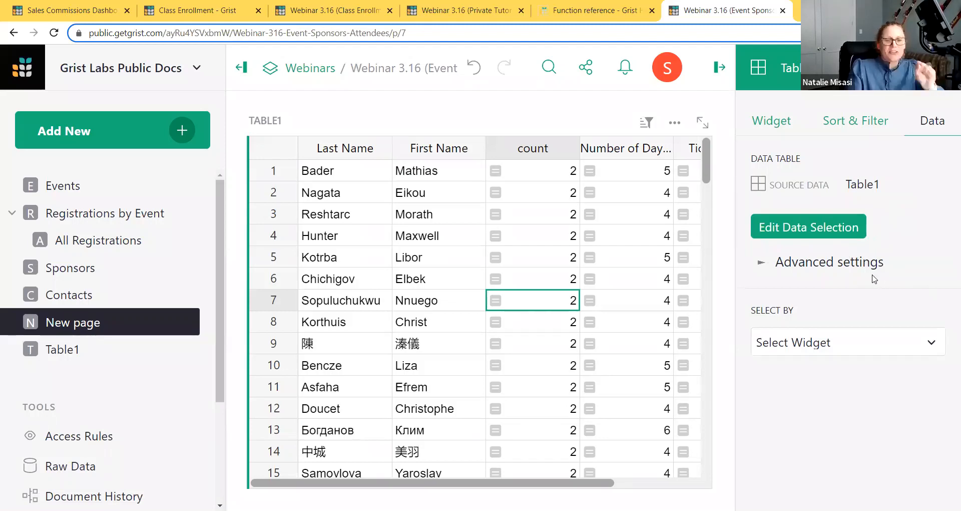
Step: Add another new page with an All Registrations summary table grouped by First Name and Last Name
{"action": "left_click", "coordinate": [117, 136]}
{"action": "left_click", "coordinate": [115, 169]}
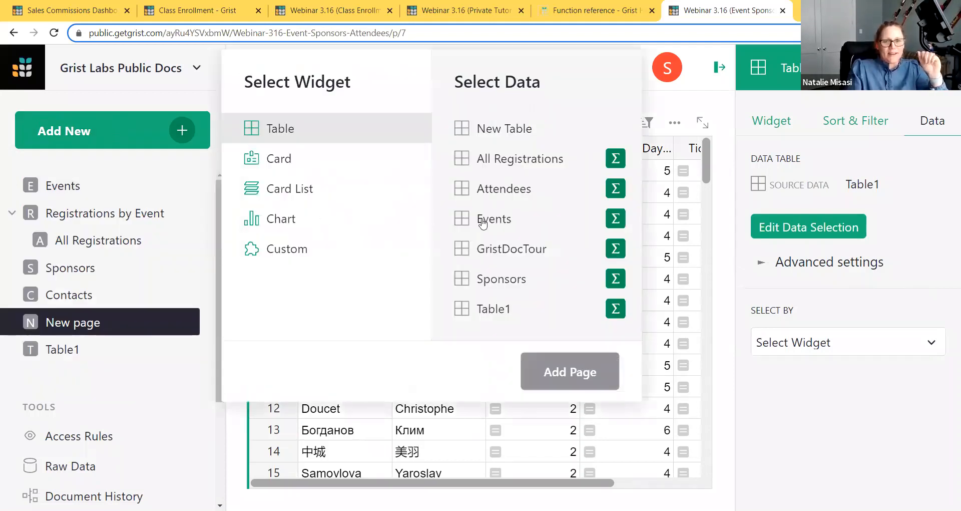
{"action": "left_click", "coordinate": [615, 165]}
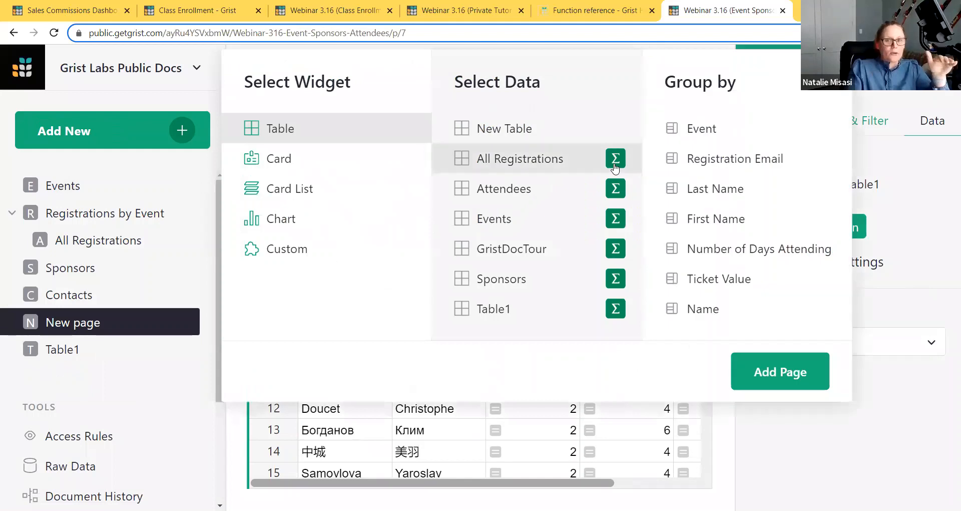
{"action": "left_click", "coordinate": [704, 225]}
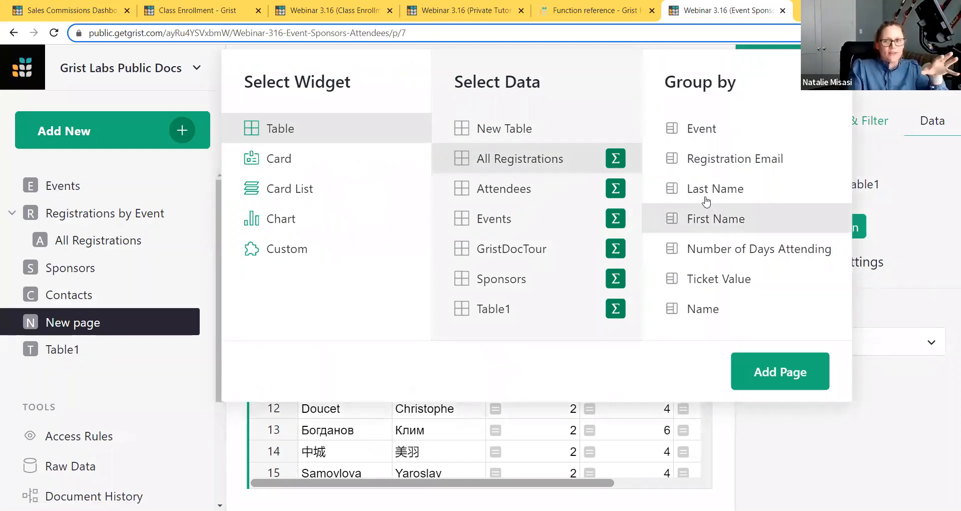
{"action": "left_click", "coordinate": [705, 199]}
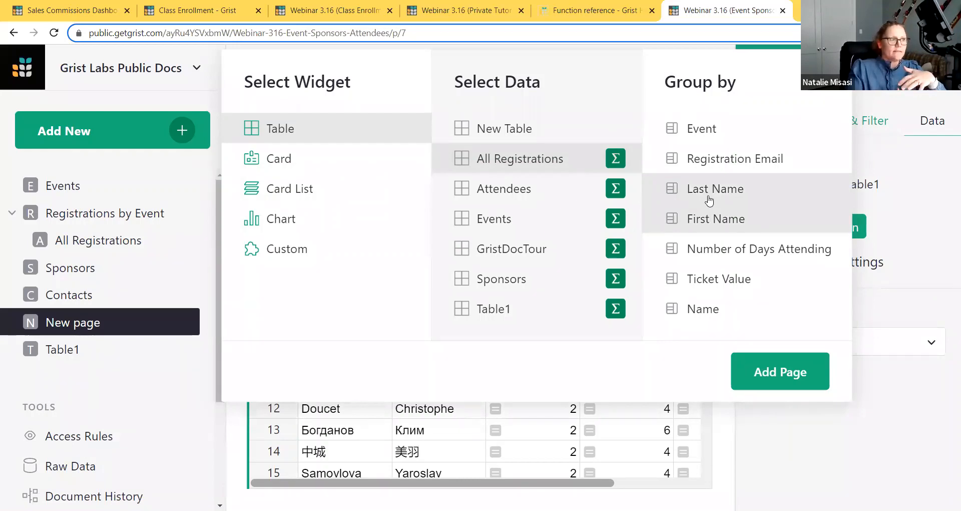
{"action": "left_click", "coordinate": [757, 372]}
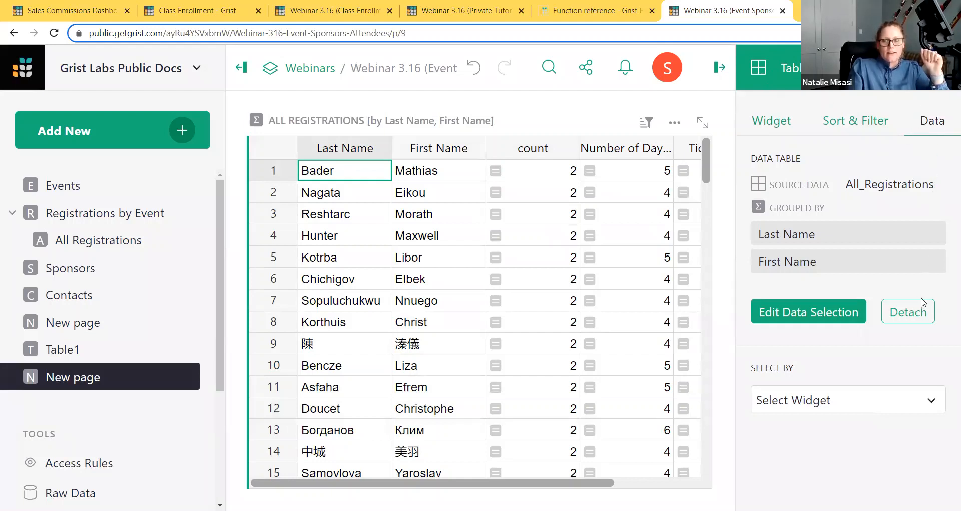
Step: Detach the second summary table and delete its count, Number of Days Attending and Ticket Value columns
{"action": "left_click", "coordinate": [923, 314]}
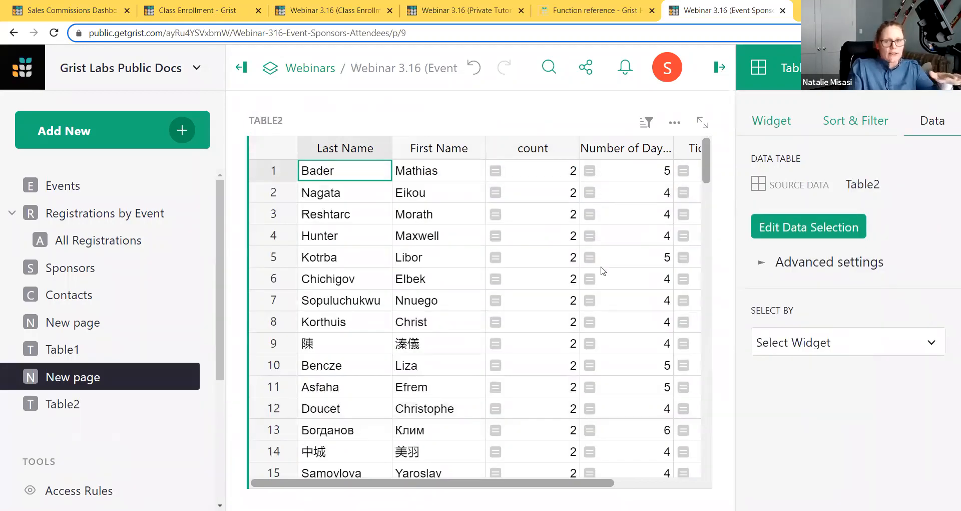
{"action": "left_click_drag", "start_coordinate": [530, 256], "coordinate": [679, 257]}
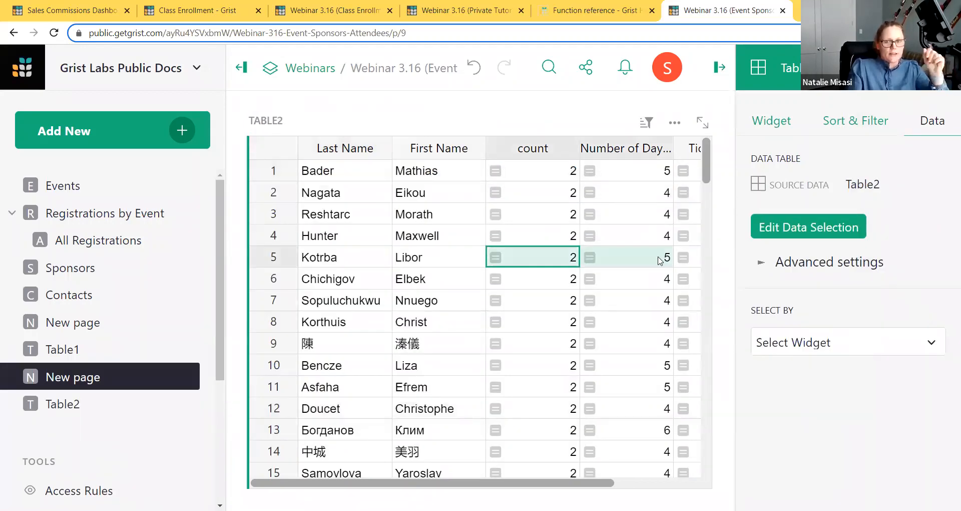
{"action": "right_click", "coordinate": [676, 257]}
{"action": "left_click", "coordinate": [748, 478]}
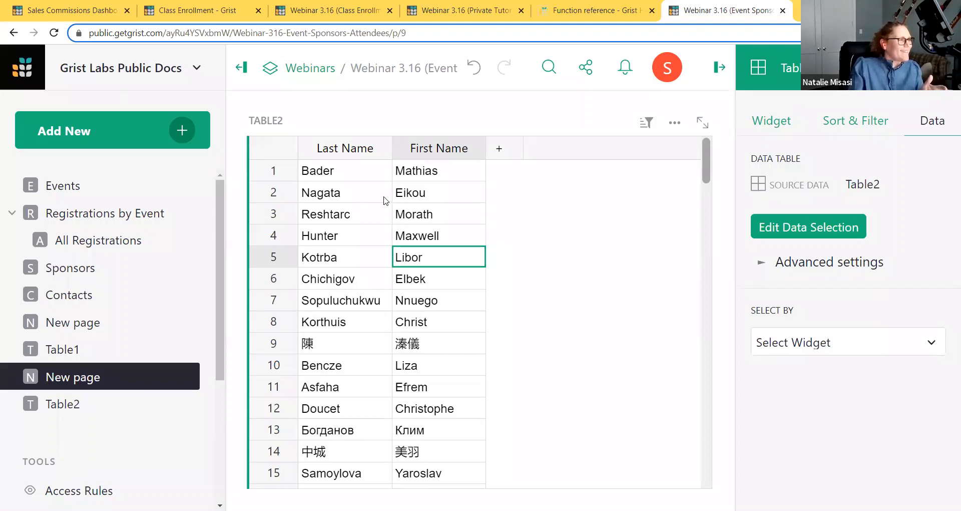
Step: Add a column named Email after First Name in the detached table
{"action": "left_click", "coordinate": [499, 149]}
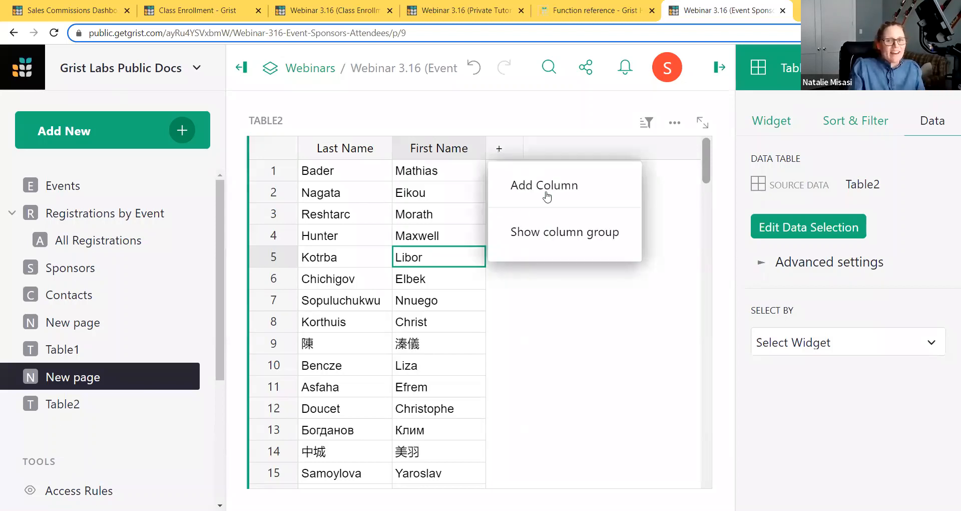
{"action": "left_click", "coordinate": [548, 195]}
{"action": "type", "text": "Email"}
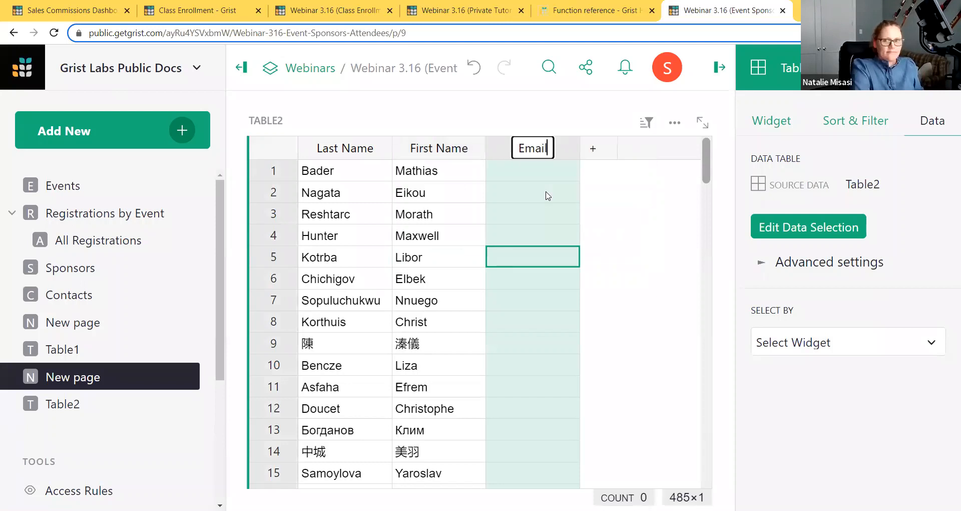
{"action": "key", "text": "Return"}
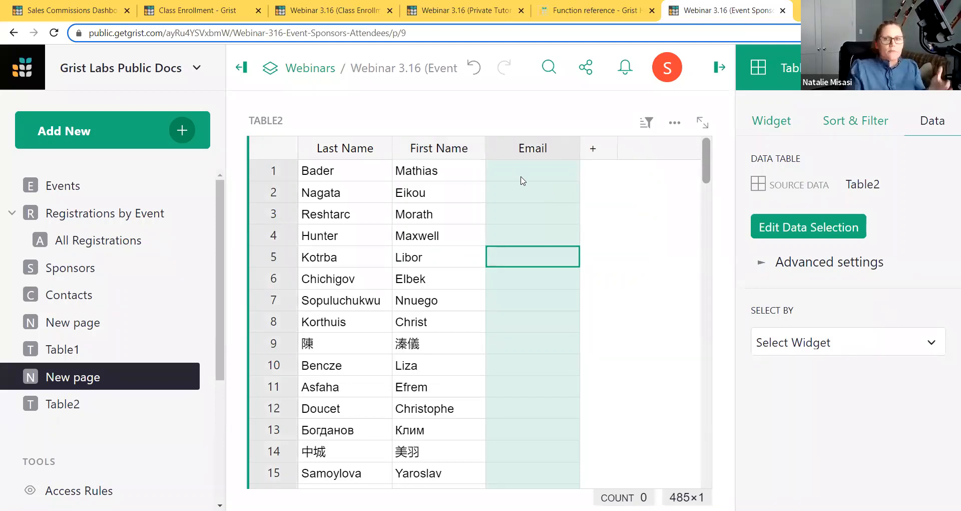
Step: Check the Registration Email column in All Registrations, glance at the Table1 and Table2 pages, and return to the second new page
{"action": "left_click", "coordinate": [119, 245]}
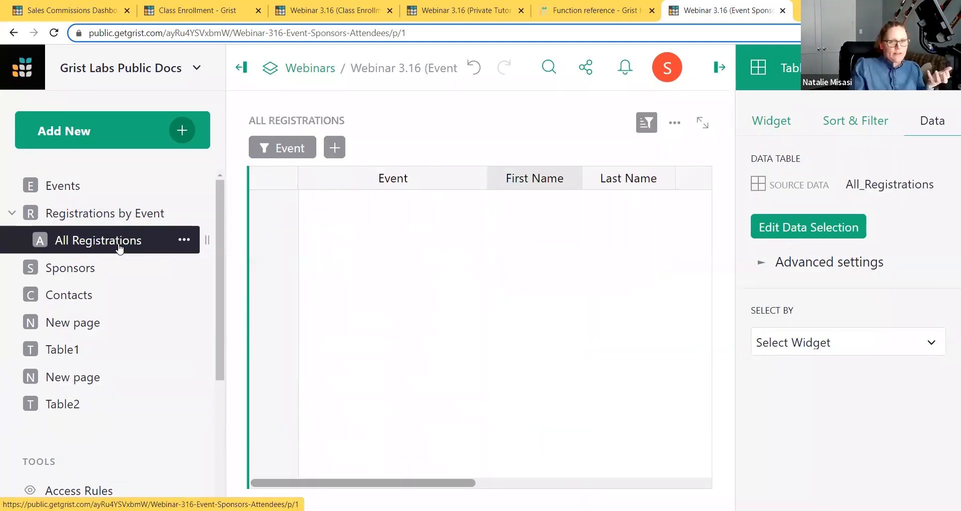
{"action": "left_click_drag", "start_coordinate": [445, 484], "coordinate": [535, 481]}
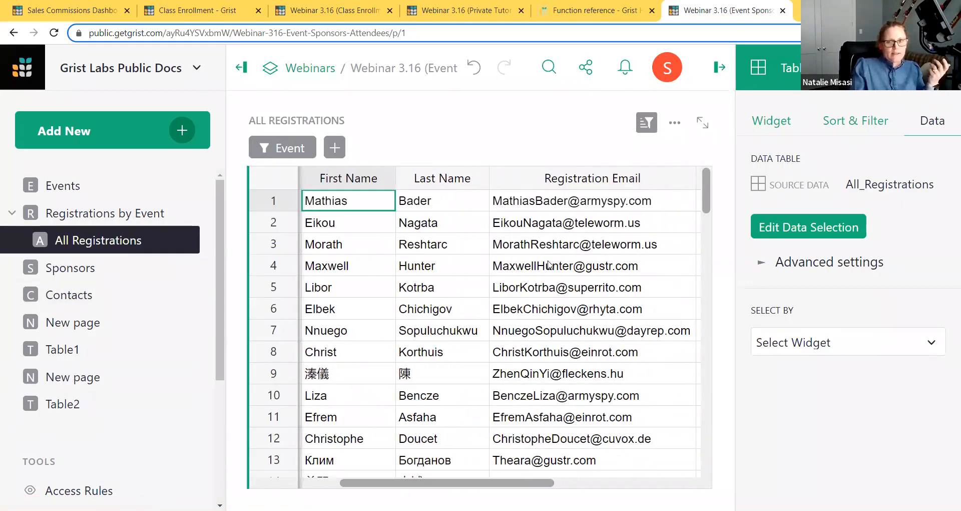
{"action": "left_click", "coordinate": [70, 403]}
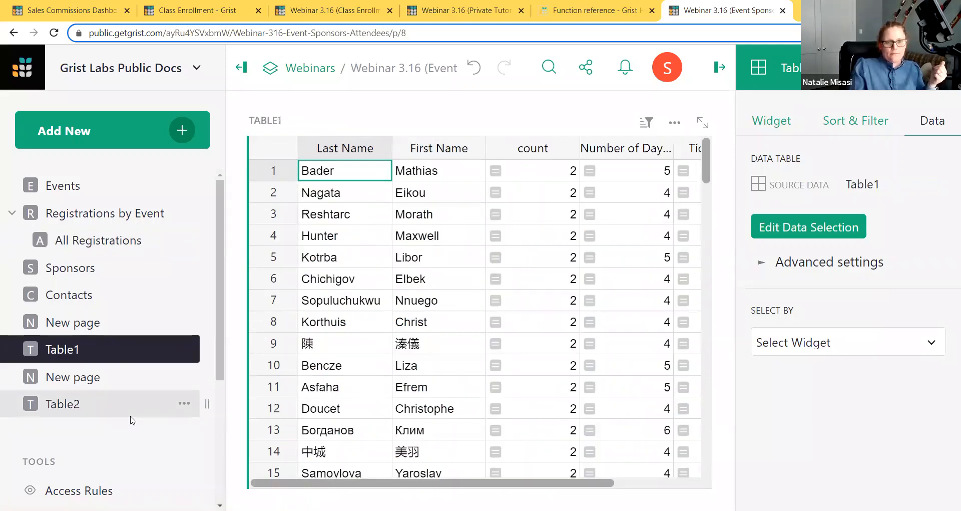
{"action": "left_click", "coordinate": [130, 413]}
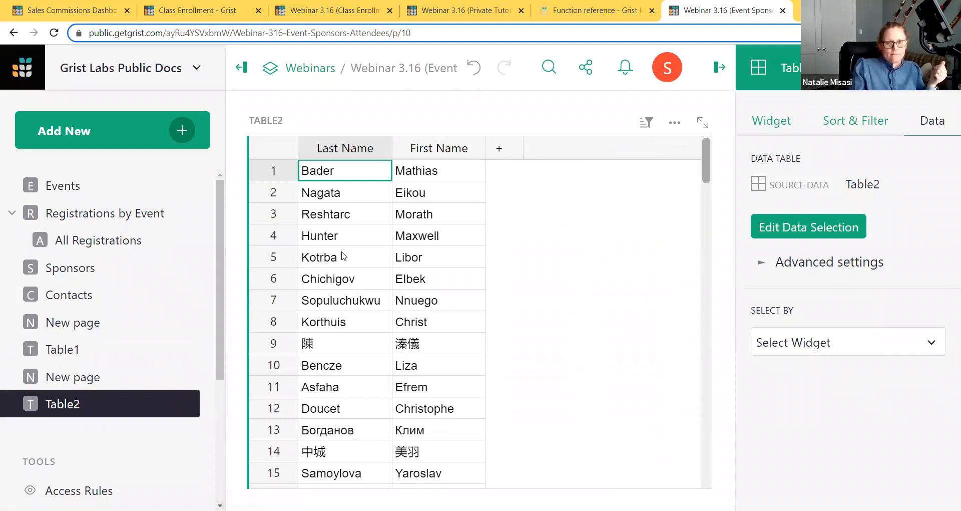
{"action": "left_click", "coordinate": [120, 376]}
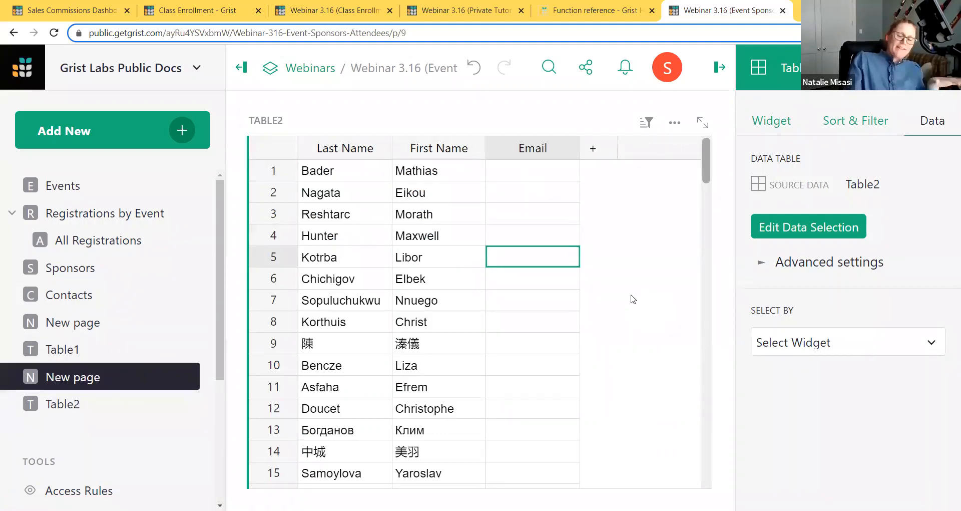
Step: Start the Email column formula as All_Registrations.lookupOne(First_Name=$First_Name, Last_Name= in the detached table
{"action": "left_click", "coordinate": [534, 172]}
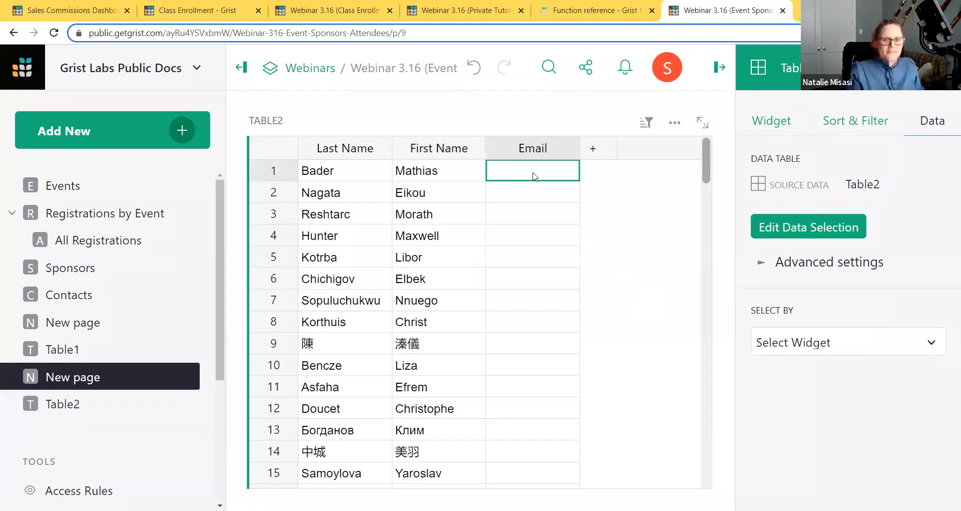
{"action": "key", "text": "="}
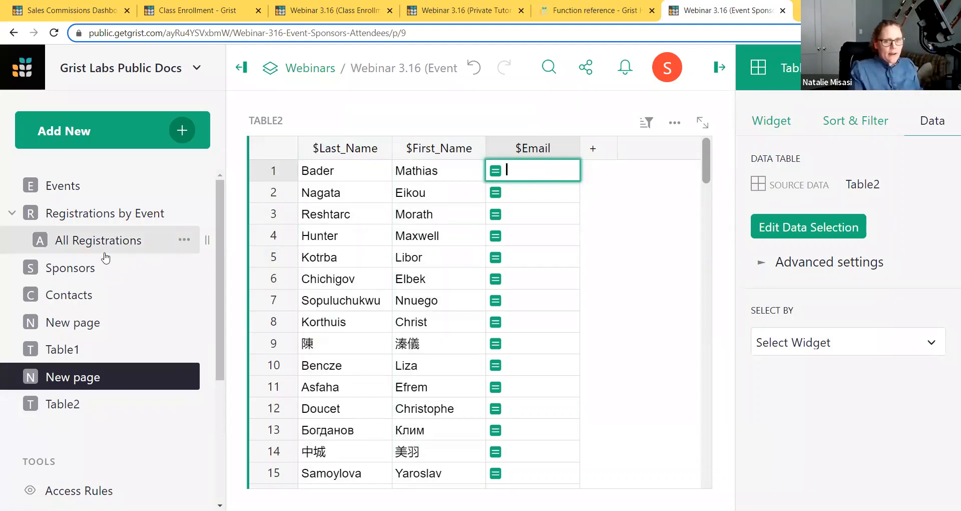
{"action": "type", "text": "All"}
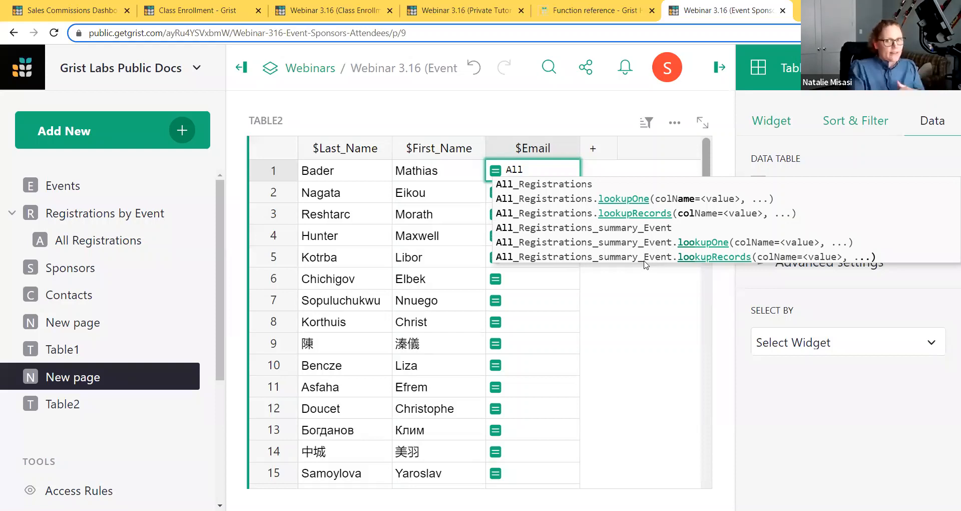
{"action": "left_click", "coordinate": [593, 198]}
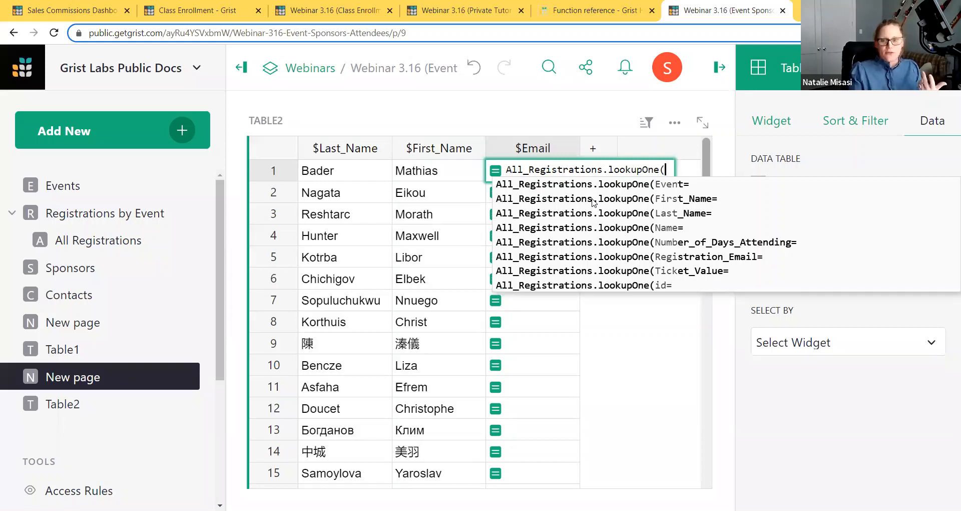
{"action": "left_click", "coordinate": [704, 200]}
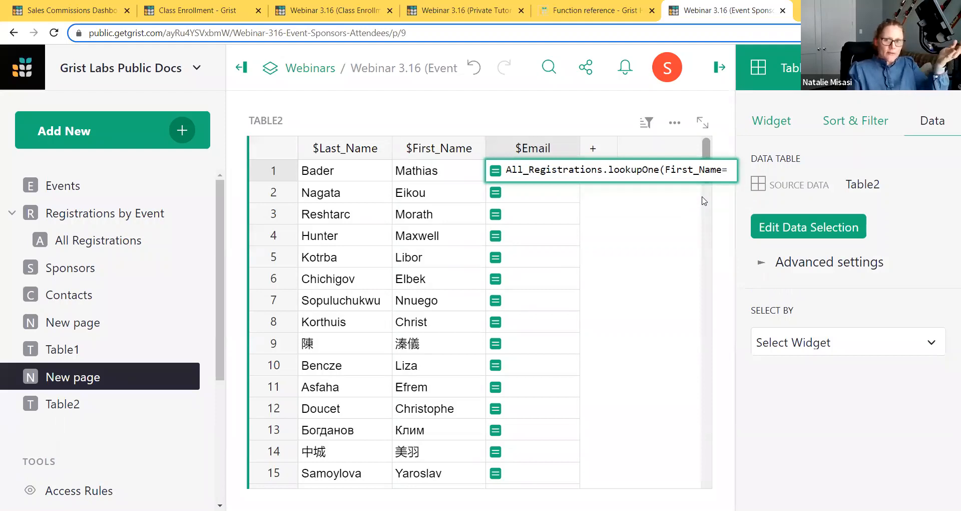
{"action": "left_click", "coordinate": [434, 218]}
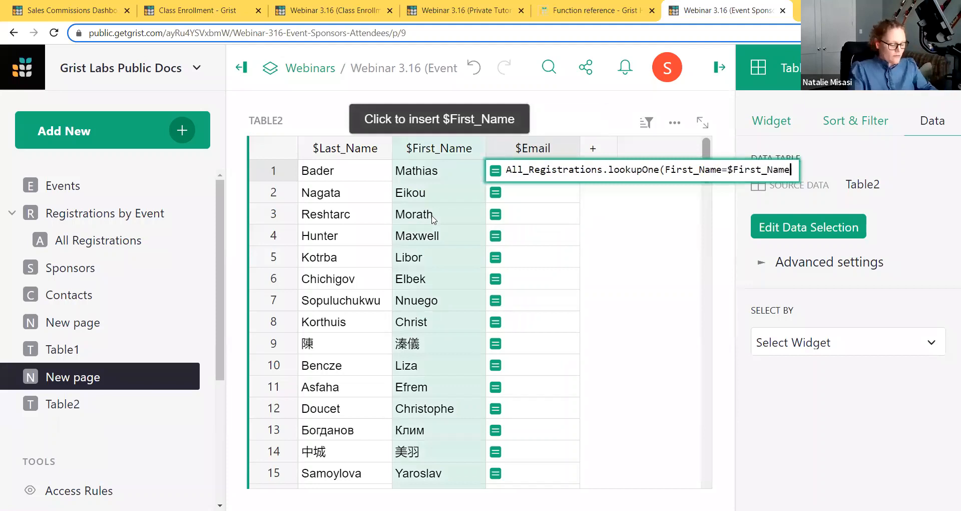
{"action": "type", "text": ", Last_Name"}
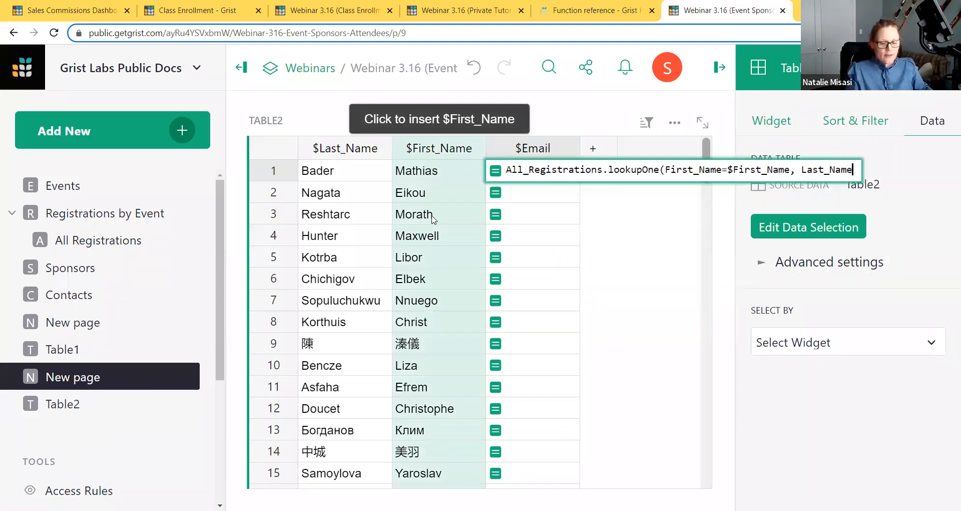
{"action": "type", "text": "="}
{"action": "key", "text": "Escape"}
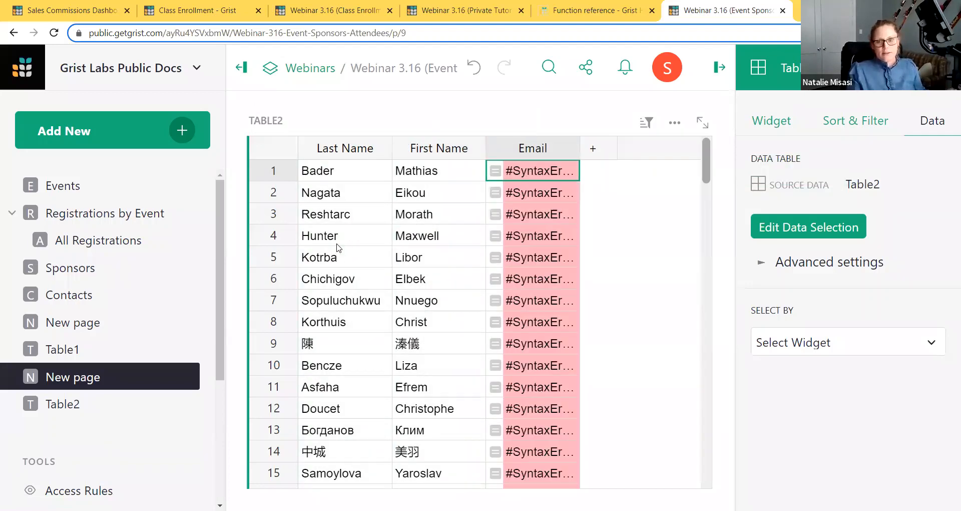
Step: Complete the Email lookup formula by matching Last_Name to $Last_Name and closing the parenthesis, and widen the Email column
{"action": "key", "text": "Down"}
{"action": "key", "text": "Return"}
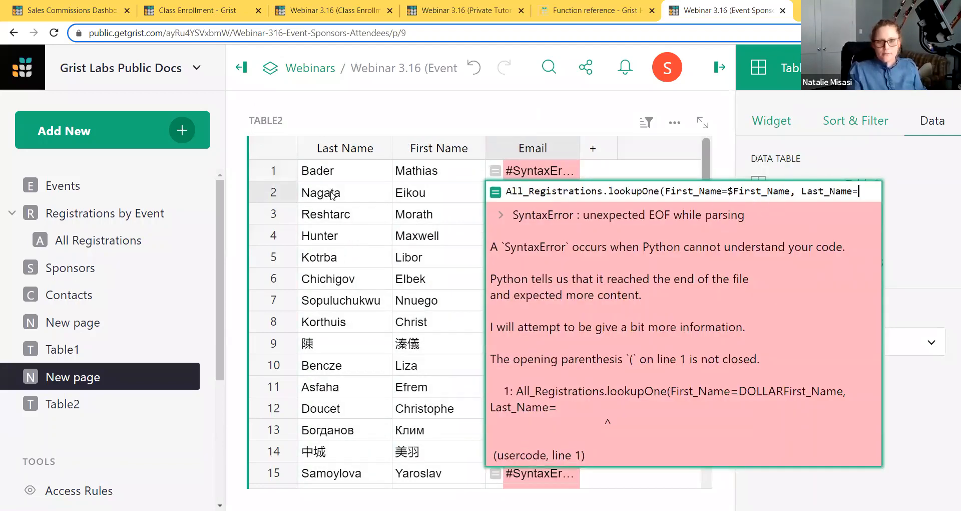
{"action": "type", "text": "$Last"}
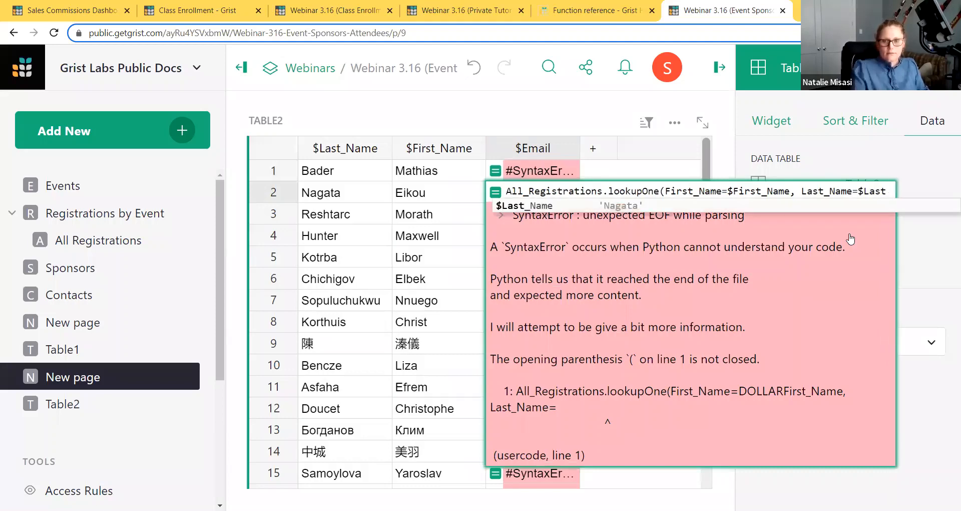
{"action": "left_click", "coordinate": [753, 207]}
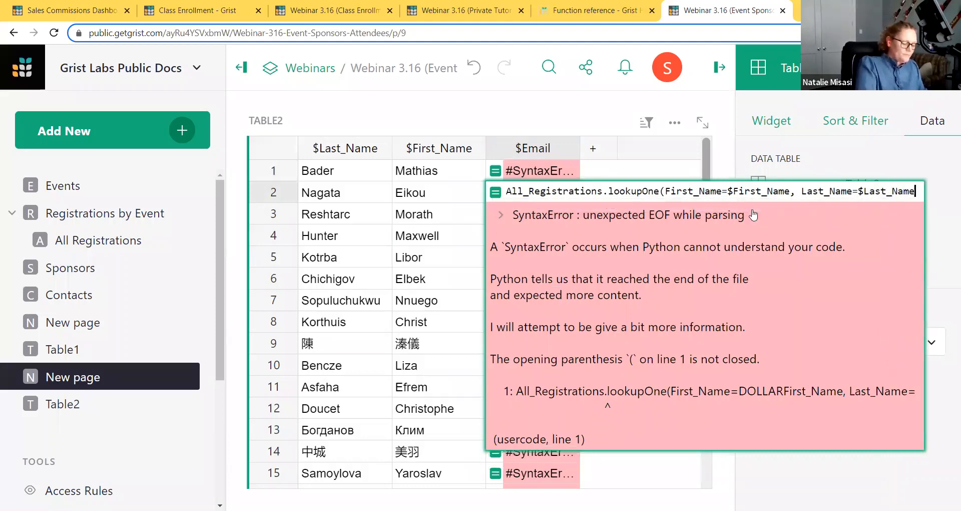
{"action": "type", "text": ")"}
{"action": "key", "text": "Return"}
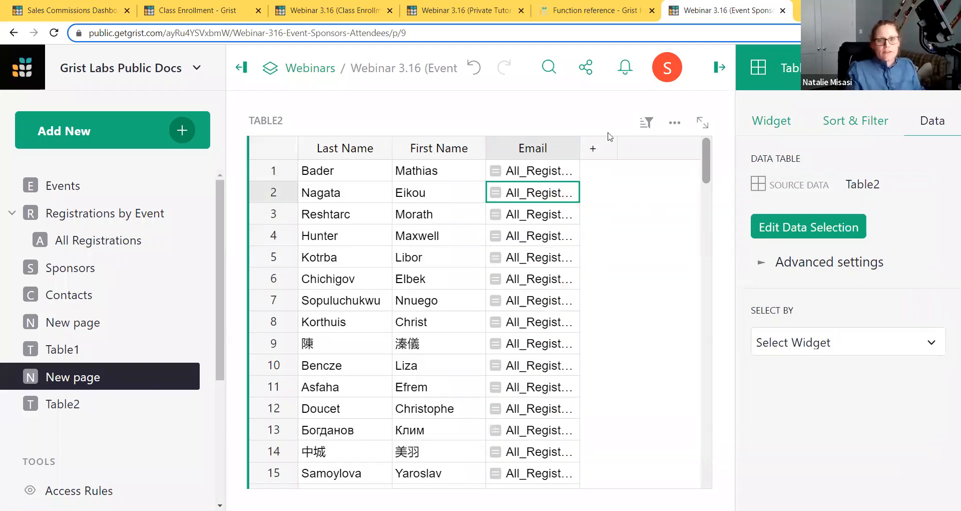
{"action": "left_click_drag", "start_coordinate": [579, 146], "coordinate": [670, 145]}
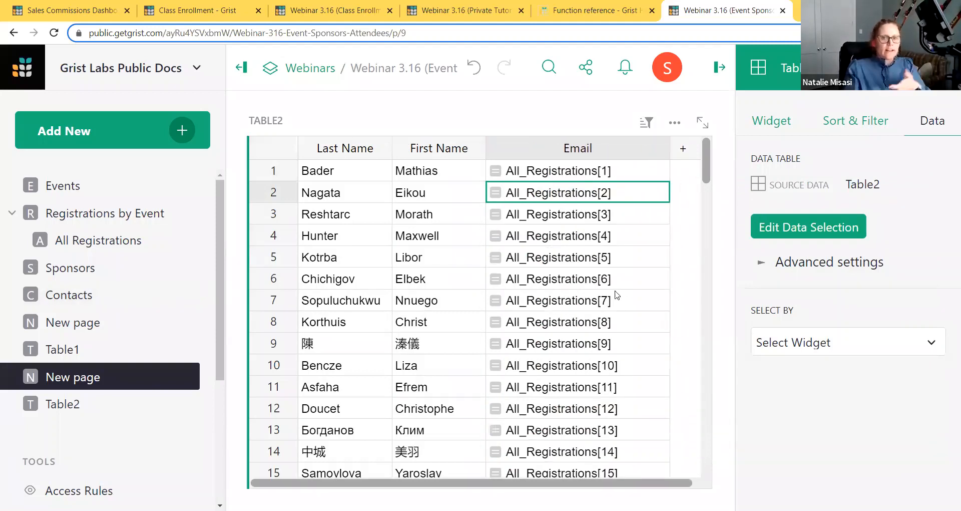
Step: Copy the column ID Registration_Email, without the dollar sign, from the Registration Email column in All Registrations
{"action": "left_click", "coordinate": [102, 249]}
{"action": "left_click", "coordinate": [578, 223]}
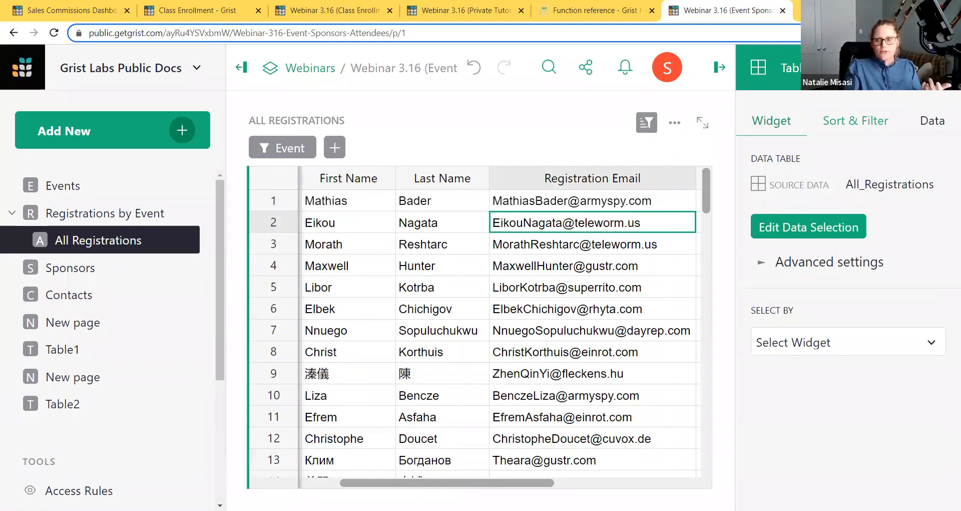
{"action": "left_click", "coordinate": [871, 67]}
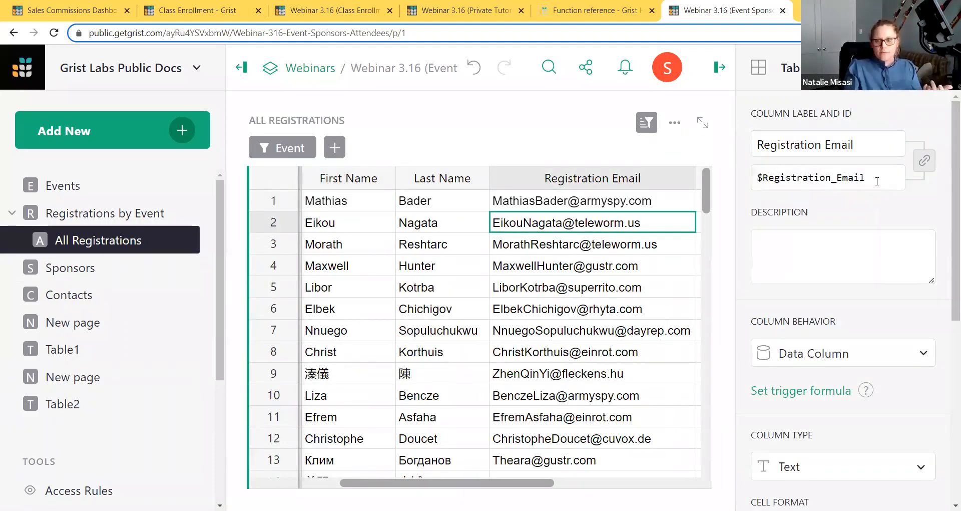
{"action": "left_click_drag", "start_coordinate": [877, 181], "coordinate": [765, 176]}
{"action": "key", "text": "ctrl+c"}
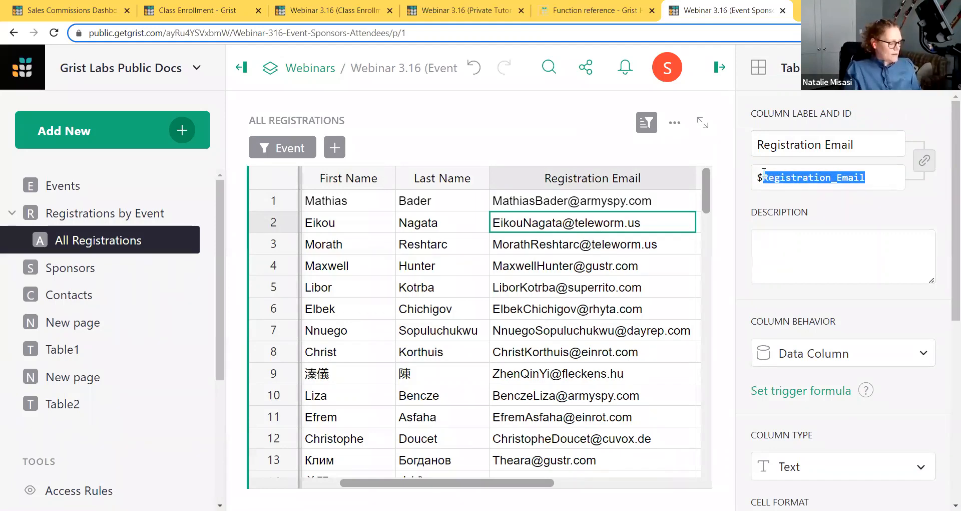
{"action": "left_click", "coordinate": [778, 200]}
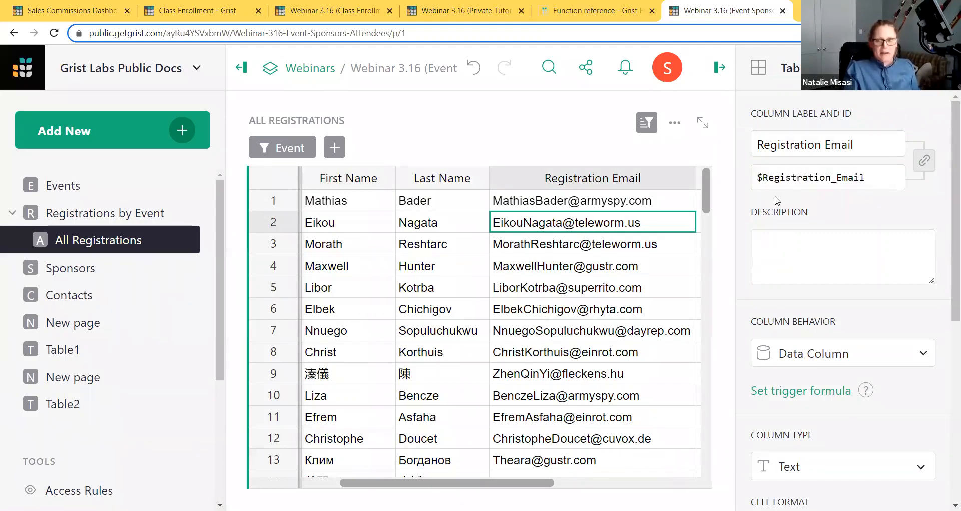
Step: Append .Registration_Email to the lookup formula in the detached table's Email column and widen the column further
{"action": "left_click", "coordinate": [91, 383]}
{"action": "double_click", "coordinate": [616, 186]}
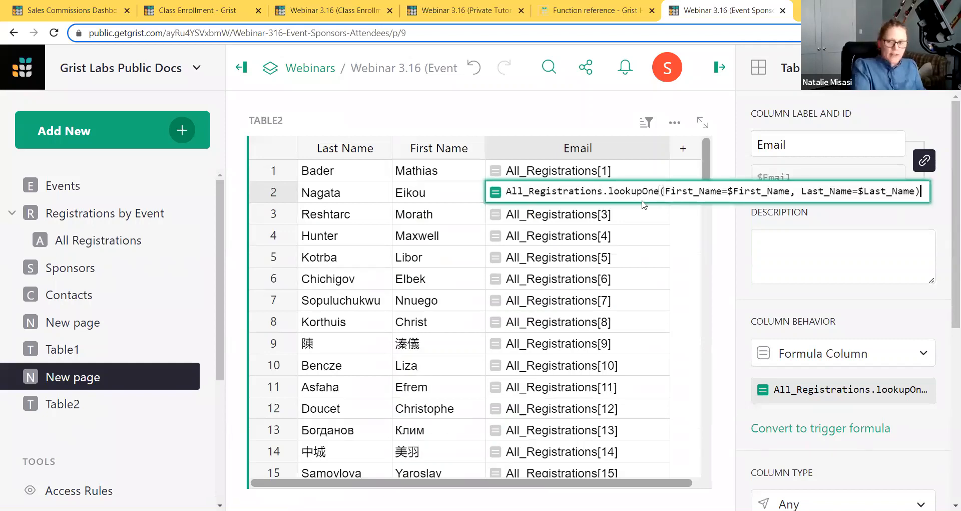
{"action": "type", "text": "."}
{"action": "key", "text": "ctrl+v"}
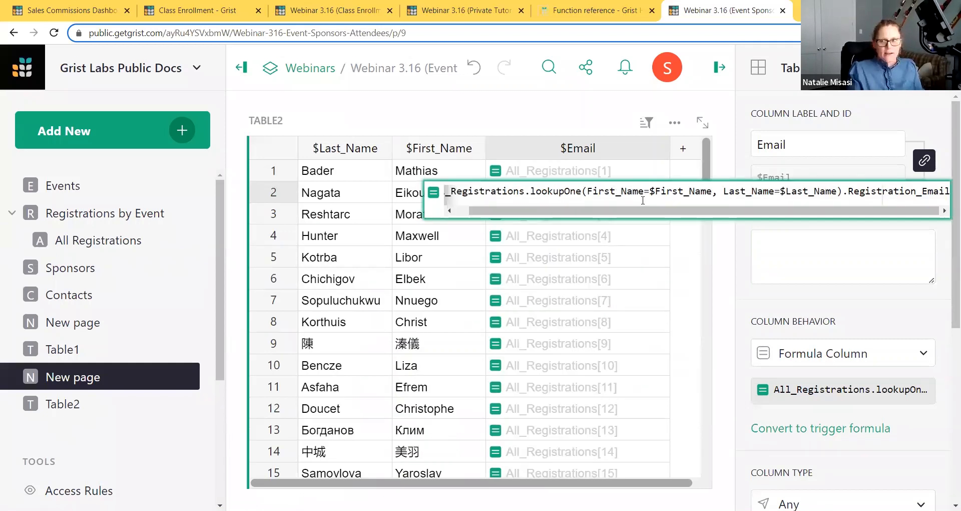
{"action": "key", "text": "Return"}
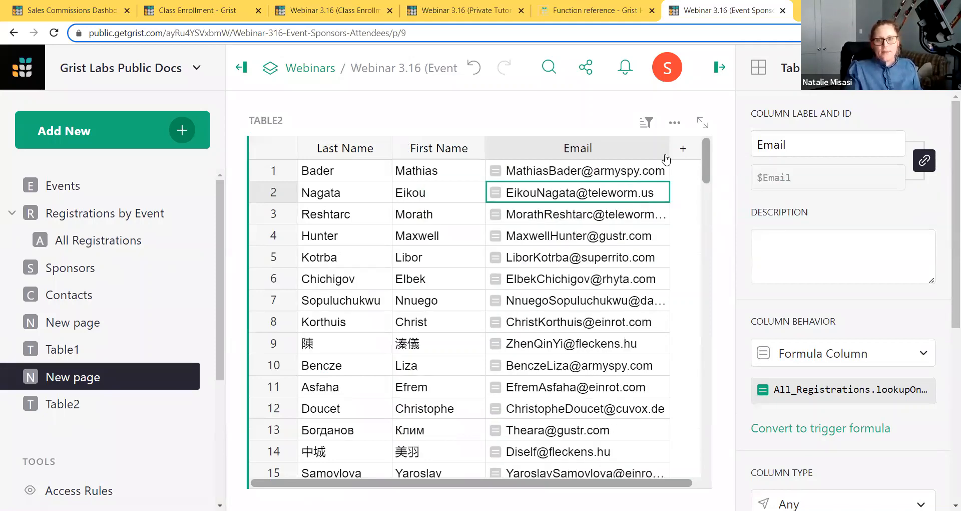
{"action": "left_click_drag", "start_coordinate": [692, 146], "coordinate": [733, 152]}
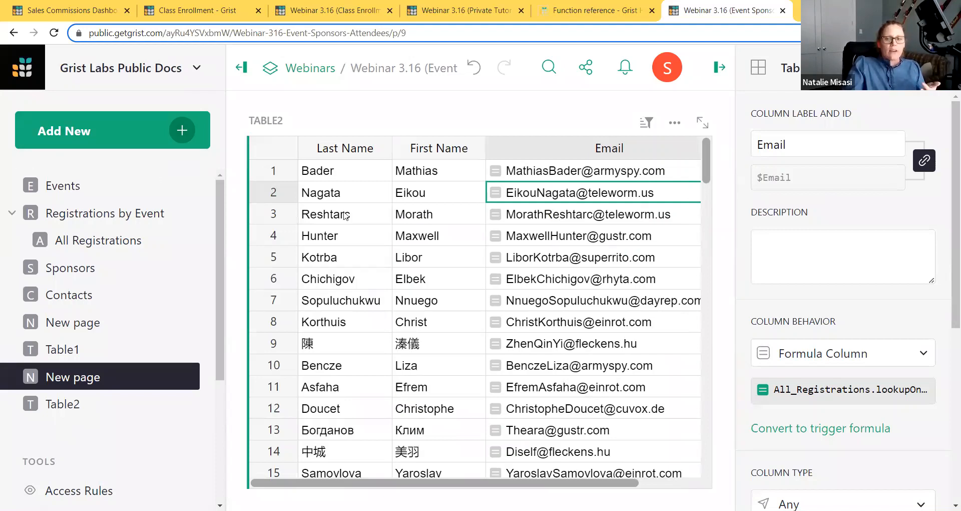
Step: Convert the Email column from a formula column to a data column
{"action": "scroll", "coordinate": [826, 270], "scroll_direction": "down", "scroll_amount": 3}
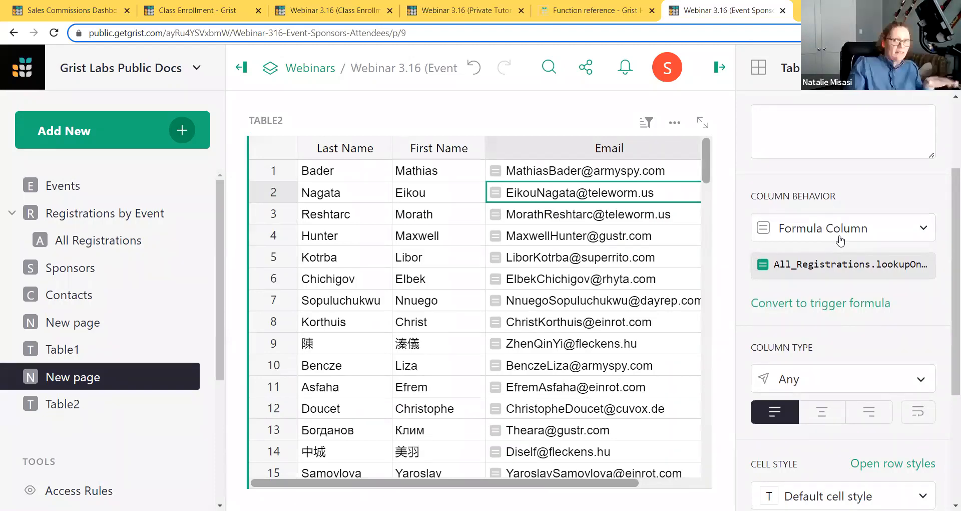
{"action": "left_click", "coordinate": [840, 239]}
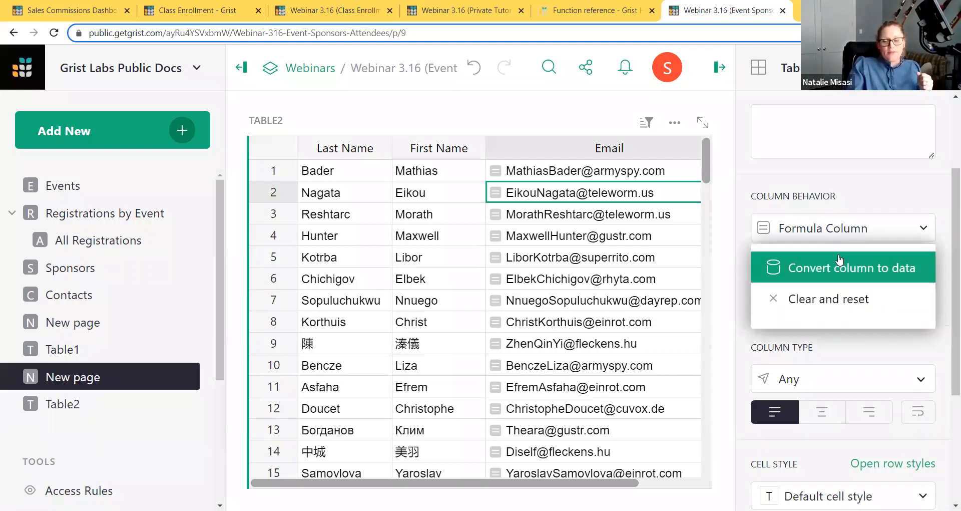
{"action": "left_click", "coordinate": [840, 260]}
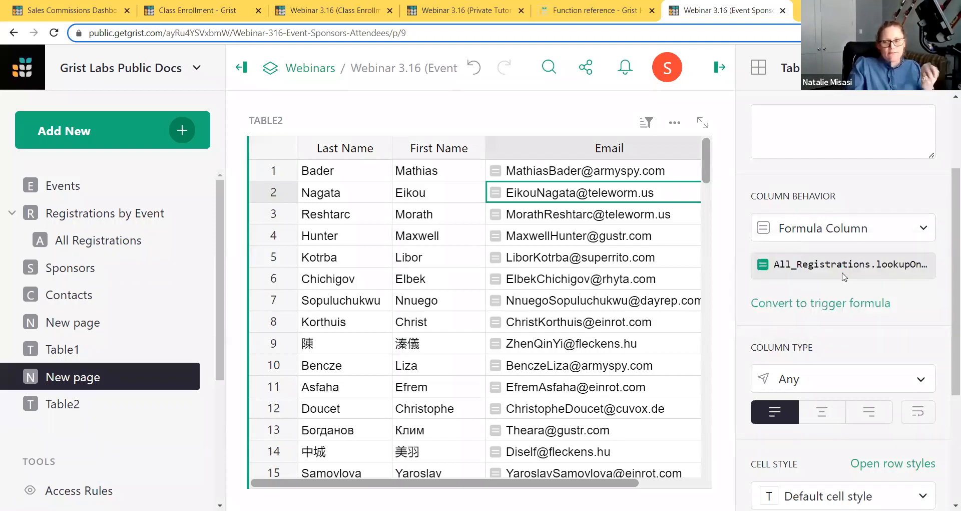
Step: Test editing the row 6 Email cell by appending "asdf" and removing the added text again
{"action": "double_click", "coordinate": [628, 278]}
{"action": "type", "text": "asdf"}
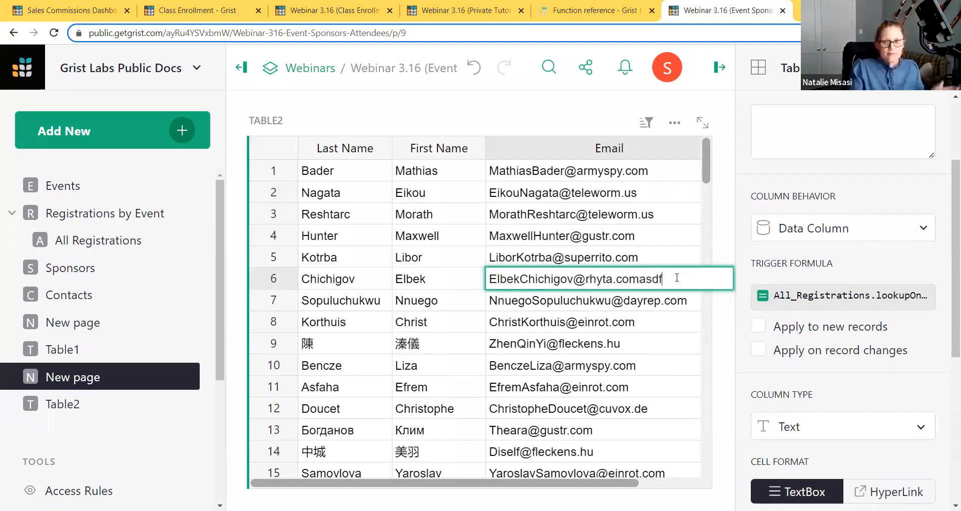
{"action": "key", "text": "BackSpace"}
{"action": "key", "text": "BackSpace"}
{"action": "key", "text": "BackSpace"}
{"action": "key", "text": "BackSpace"}
{"action": "key", "text": "Return"}
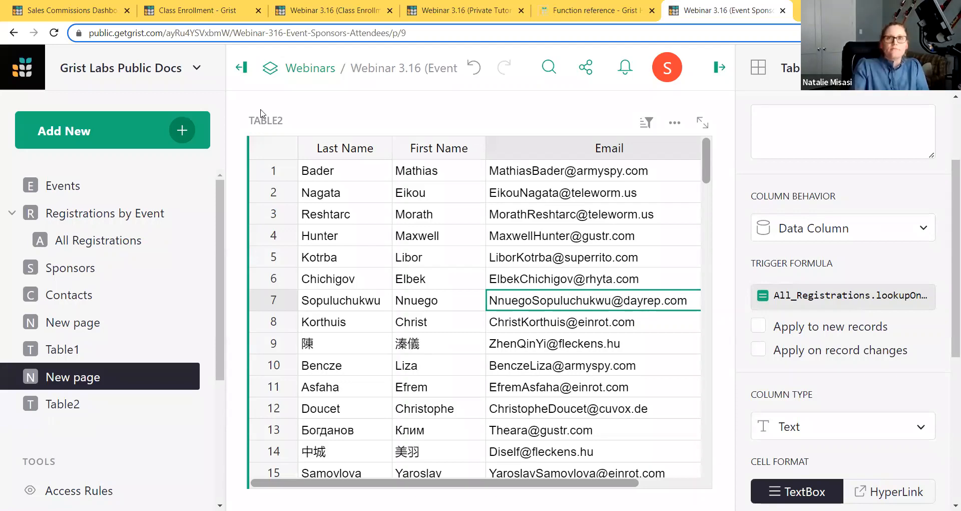
Step: Switch to the Webinar 3.16 (Class Enrollment) document and add a new page with a Tasty Data table
{"action": "left_click", "coordinate": [330, 10]}
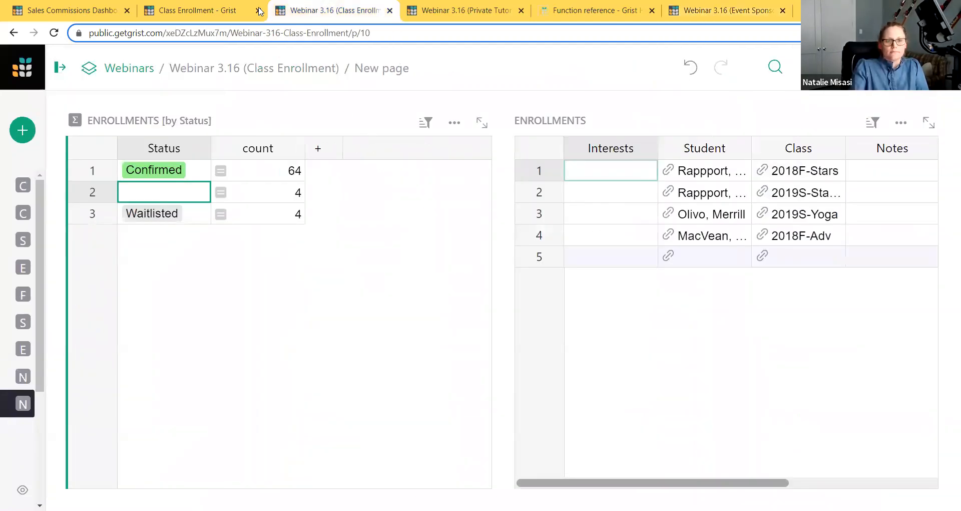
{"action": "left_click", "coordinate": [223, 7]}
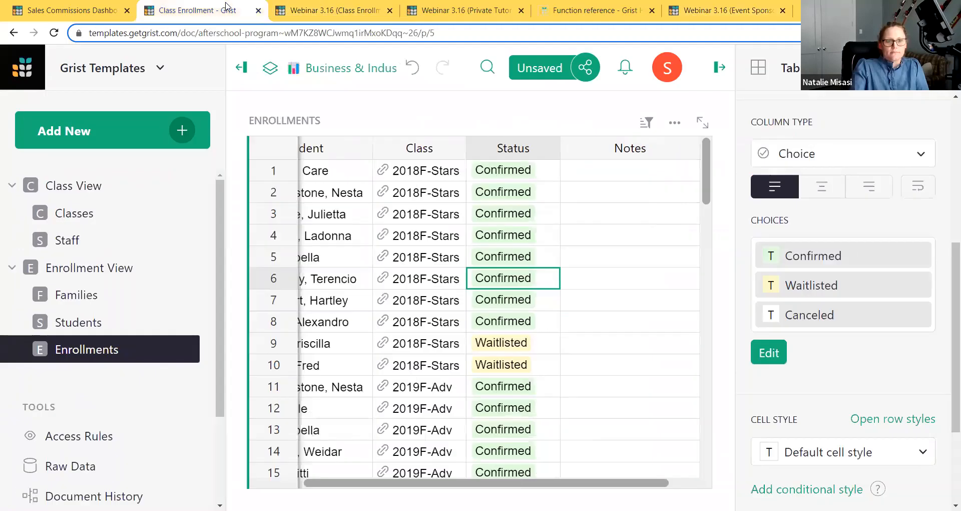
{"action": "left_click", "coordinate": [439, 16]}
{"action": "left_click", "coordinate": [225, 10]}
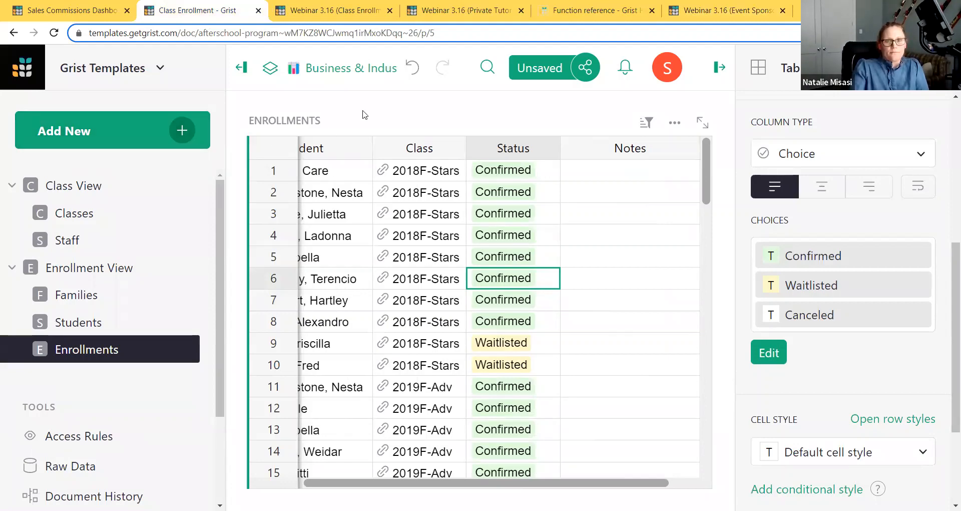
{"action": "left_click", "coordinate": [351, 10]}
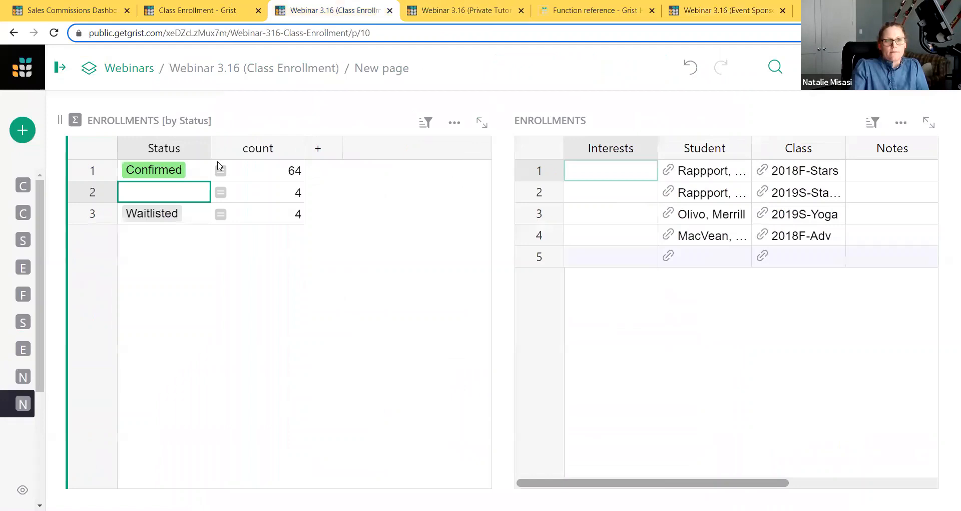
{"action": "left_click", "coordinate": [23, 130]}
{"action": "left_click", "coordinate": [90, 173]}
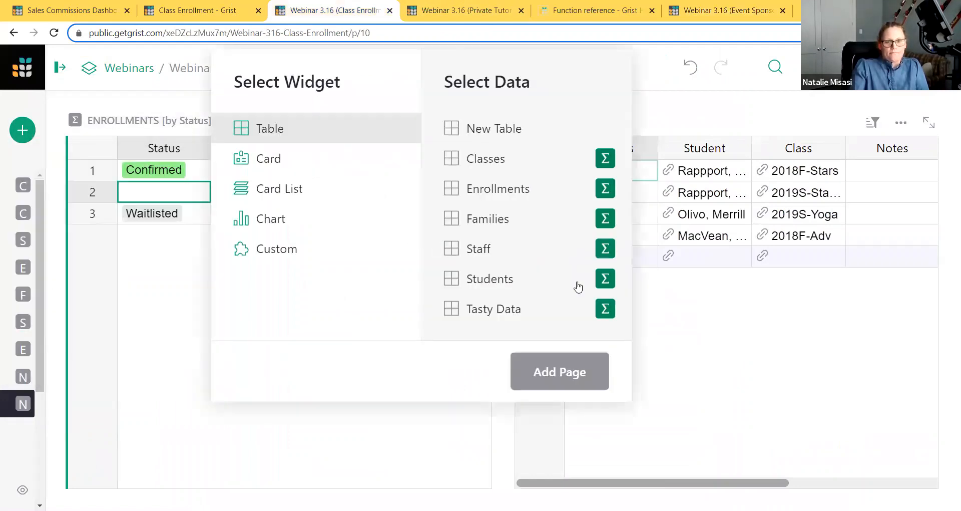
{"action": "left_click", "coordinate": [519, 318]}
{"action": "left_click", "coordinate": [564, 378]}
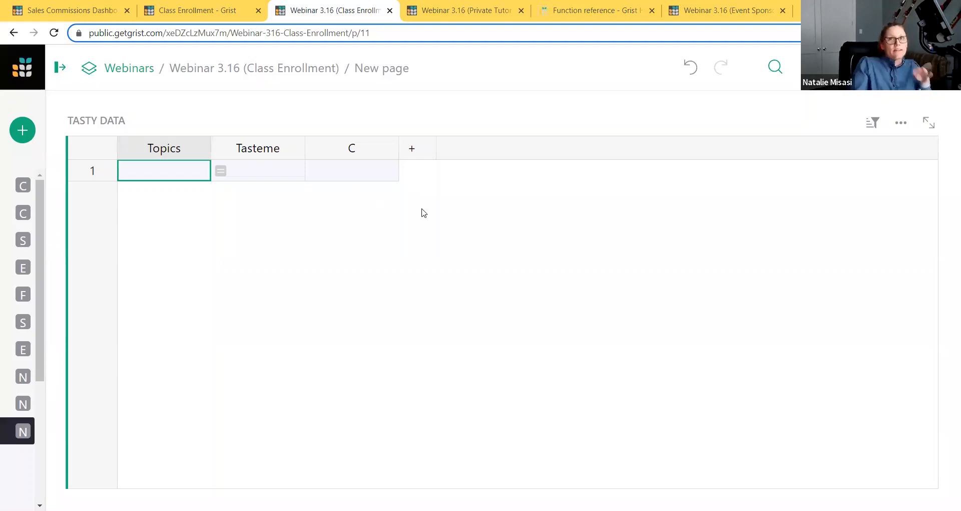
Step: Enter the formula TASTEME($Topics) in column C of the Tasty Data table
{"action": "left_click", "coordinate": [365, 176]}
{"action": "type", "text": "=tas"}
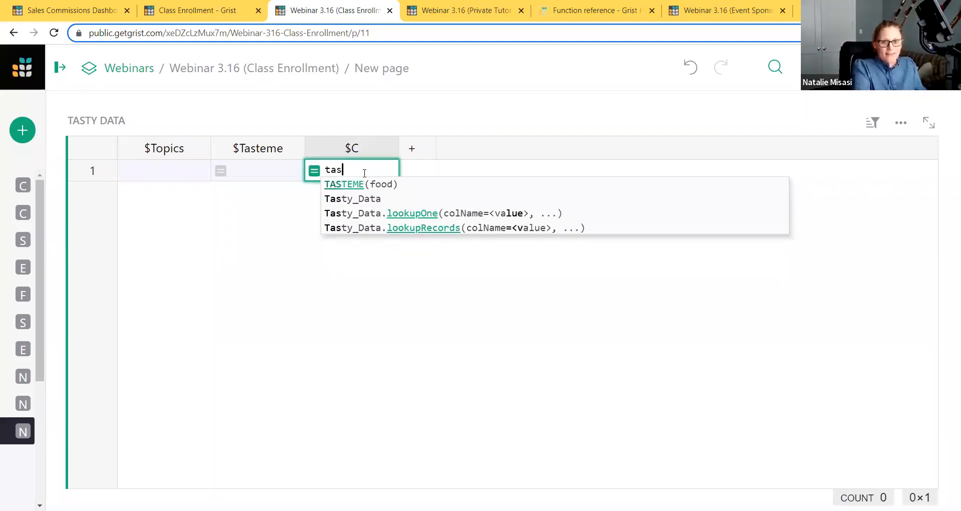
{"action": "left_click", "coordinate": [352, 185]}
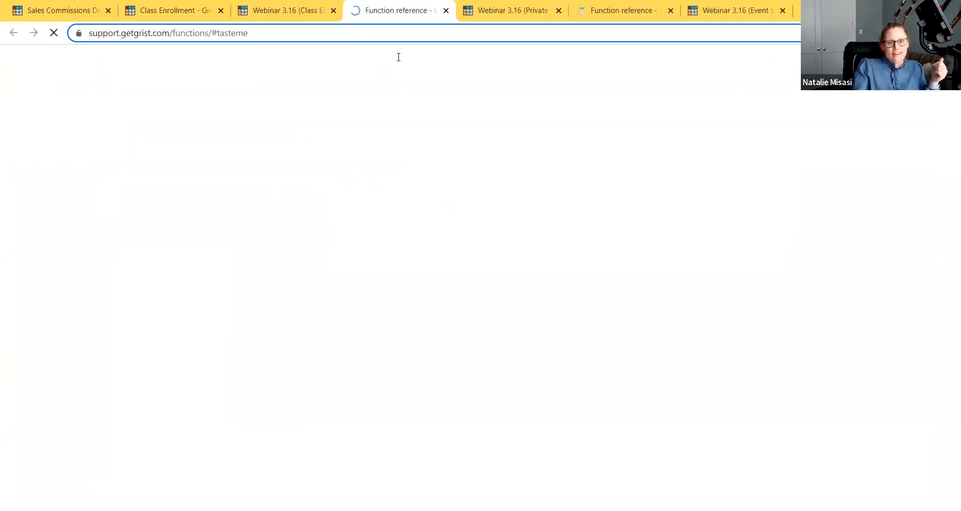
{"action": "key", "text": "ctrl+w"}
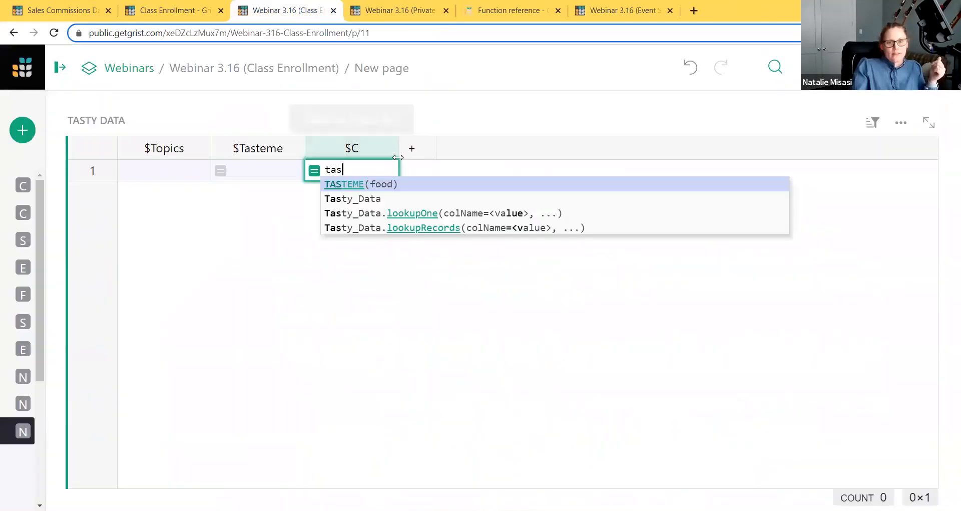
{"action": "left_click", "coordinate": [394, 184]}
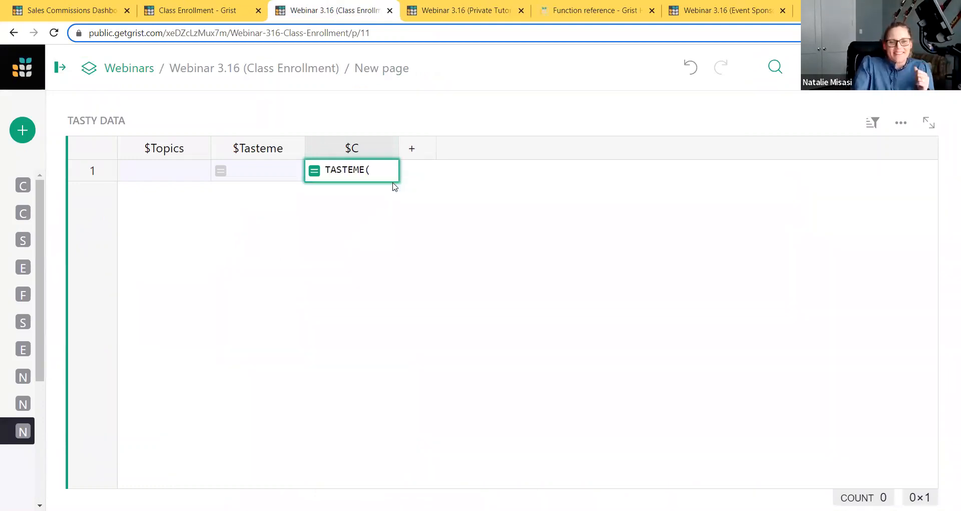
{"action": "left_click", "coordinate": [186, 176]}
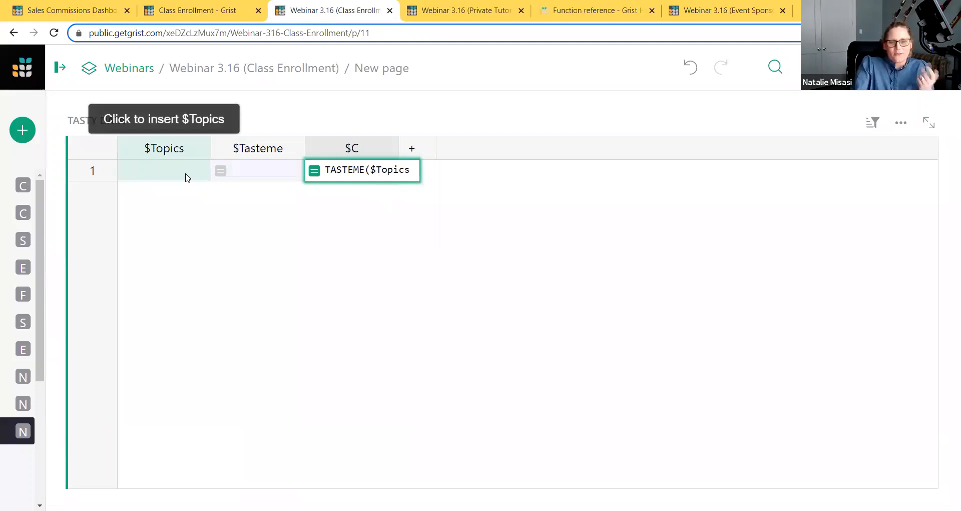
{"action": "type", "text": ")"}
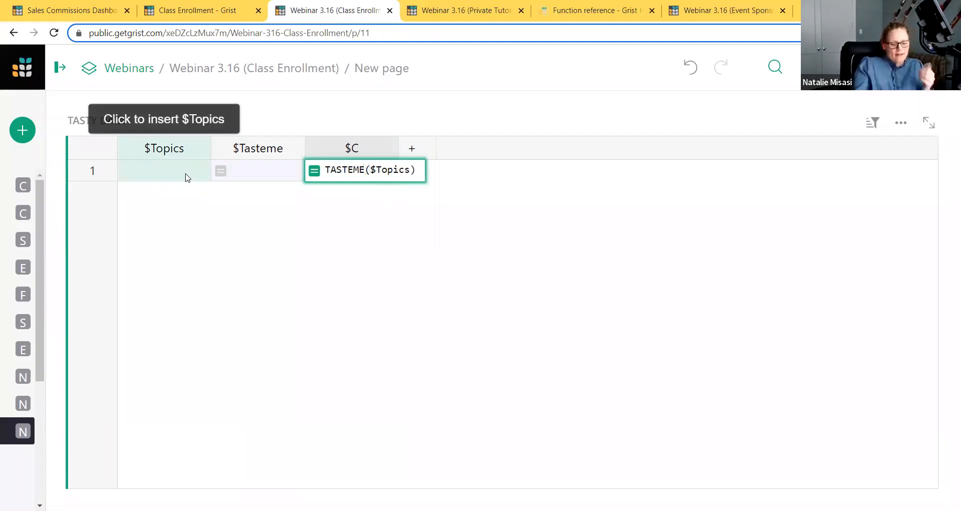
{"action": "key", "text": "Return"}
Step: Examine the conditional formula behind the Tasteme column and close it without changes
{"action": "left_click", "coordinate": [274, 173]}
{"action": "key", "text": "Return"}
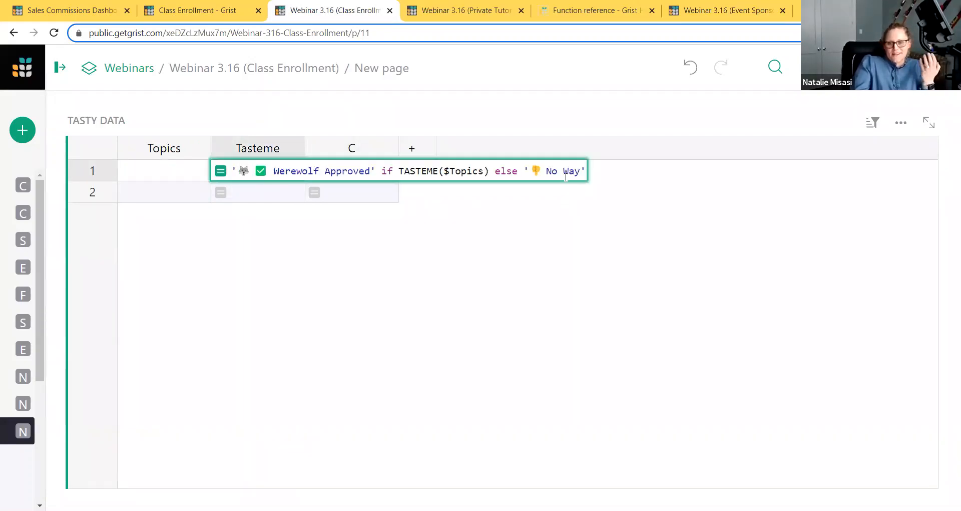
{"action": "key", "text": "Return"}
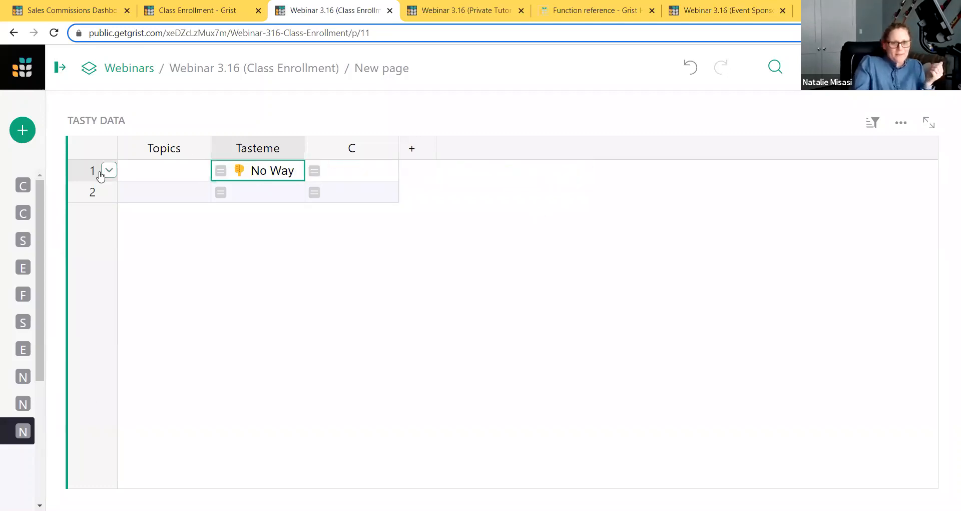
Step: Delete the blank first row and paste the topic "Adding Values to Choice Columns" into the Topics column
{"action": "left_click", "coordinate": [108, 169]}
{"action": "left_click", "coordinate": [178, 329]}
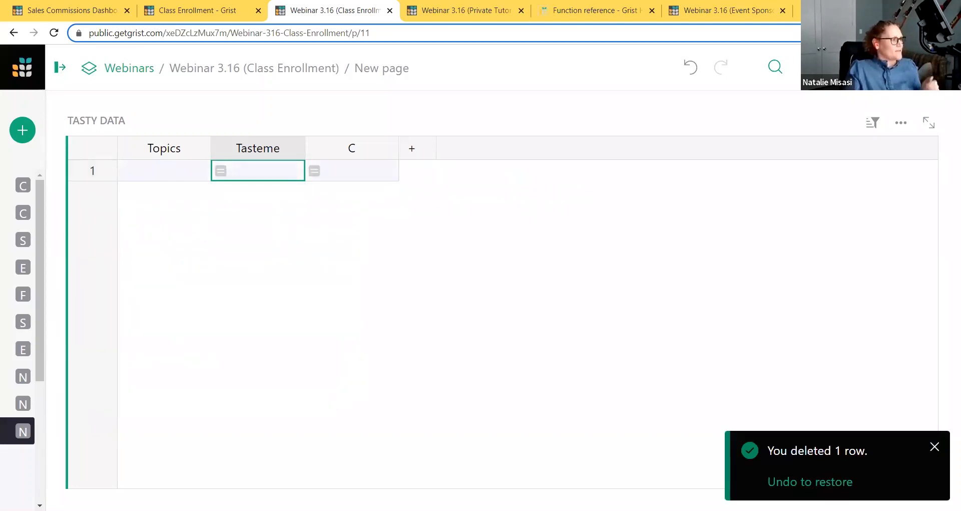
{"action": "left_click", "coordinate": [172, 173]}
{"action": "key", "text": "ctrl+v"}
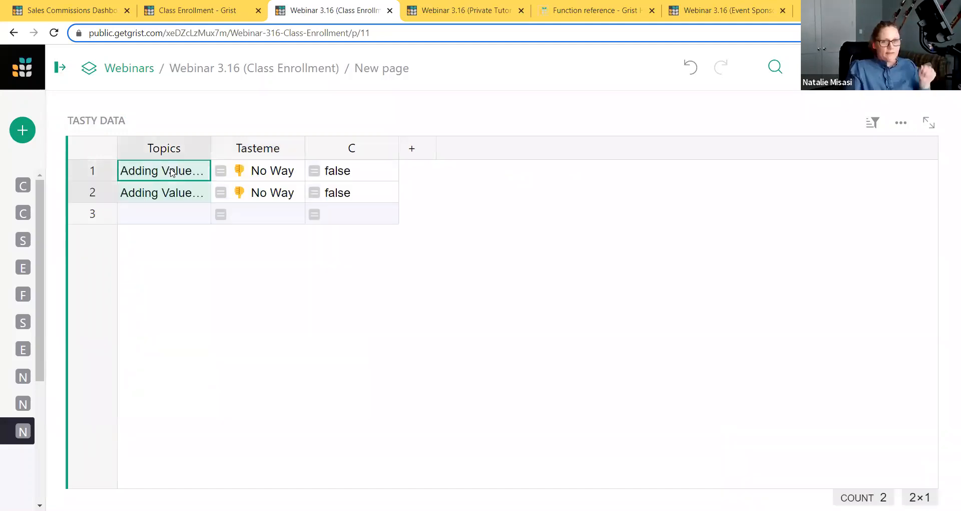
Step: Replace the duplicate second row with the topic "Updating Bulk Values" and widen the Topics column to fit
{"action": "left_click", "coordinate": [93, 194]}
{"action": "left_click", "coordinate": [109, 192]}
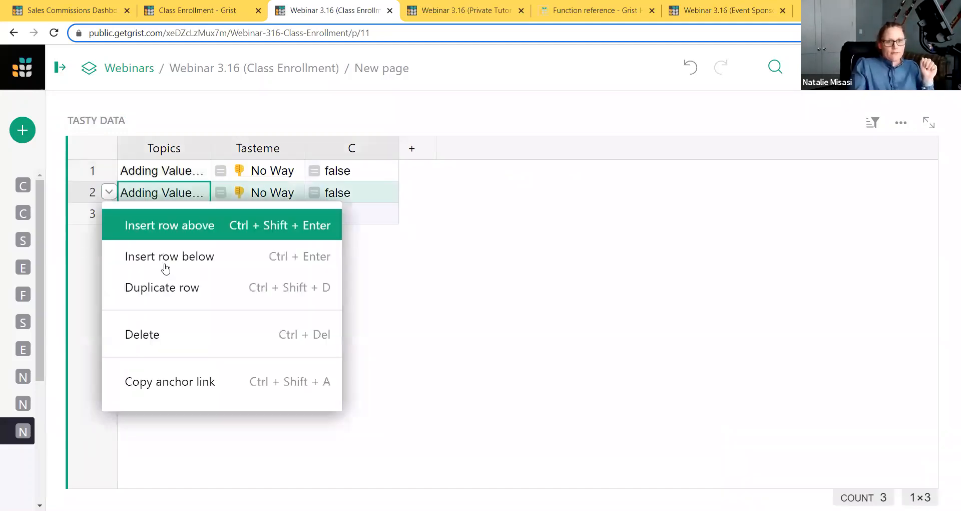
{"action": "left_click", "coordinate": [183, 330]}
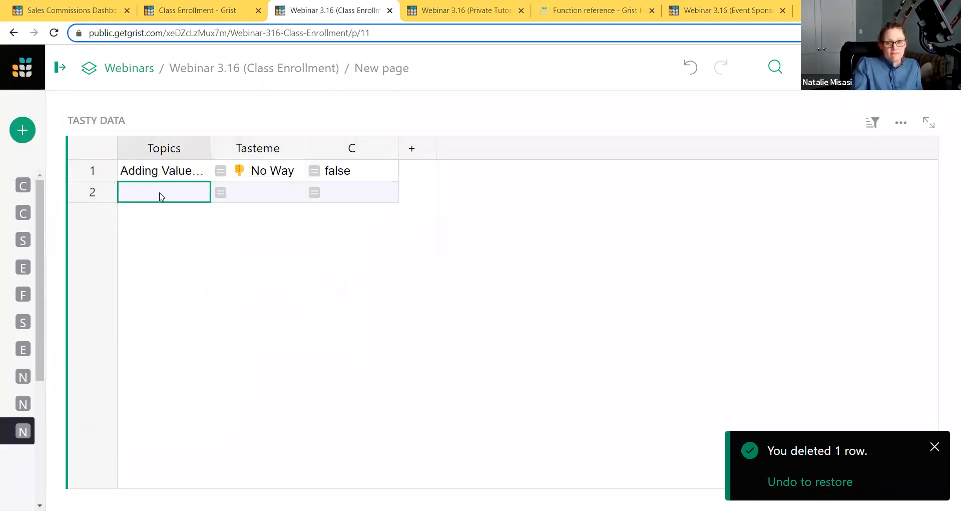
{"action": "key", "text": "ctrl+z"}
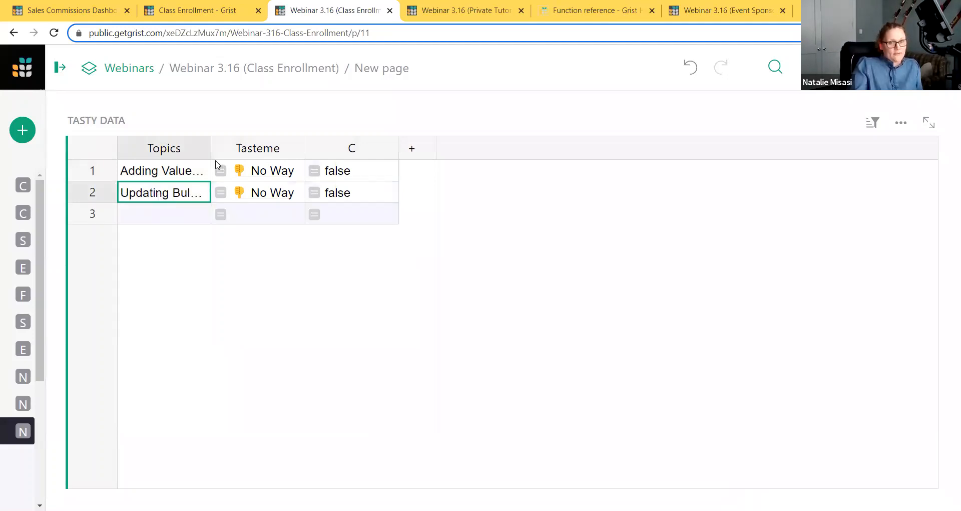
{"action": "left_click_drag", "start_coordinate": [211, 149], "coordinate": [357, 152]}
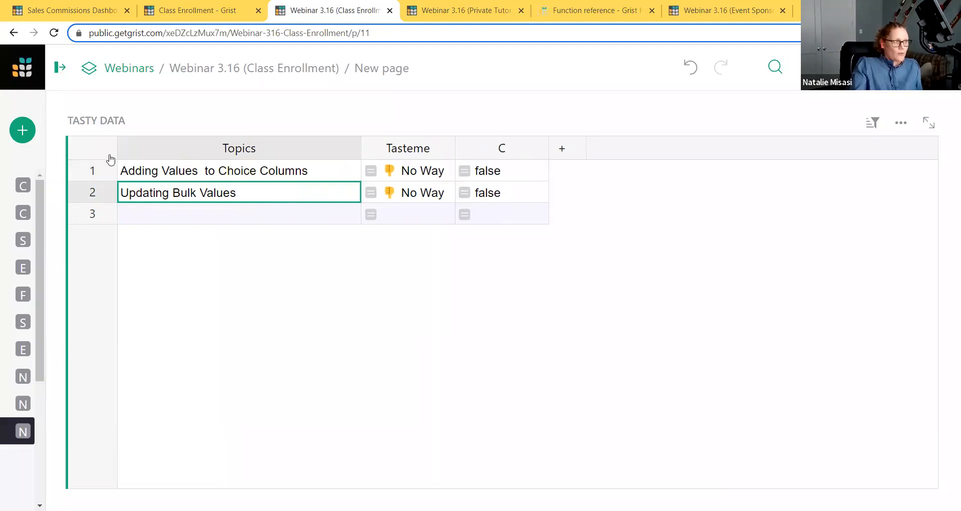
Step: Add the topics "Using Trigger Formulas" and "Using split()" in rows 3 and 4
{"action": "double_click", "coordinate": [155, 218]}
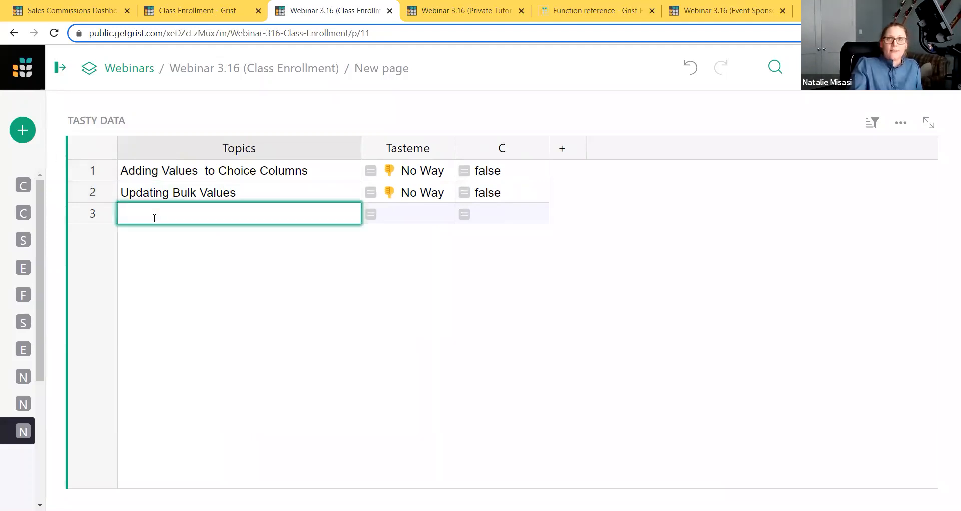
{"action": "type", "text": "Using Trigger Formulas"}
{"action": "key", "text": "Return"}
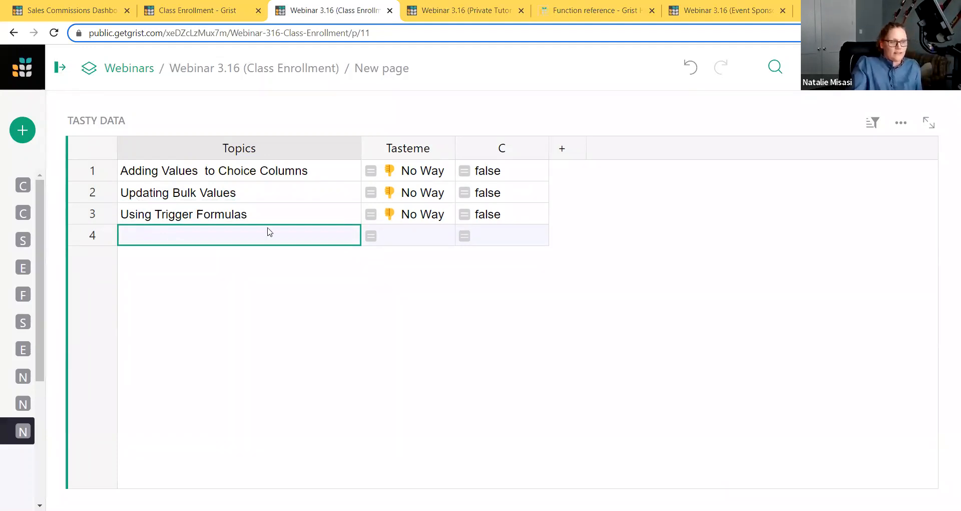
{"action": "type", "text": "Using split()"}
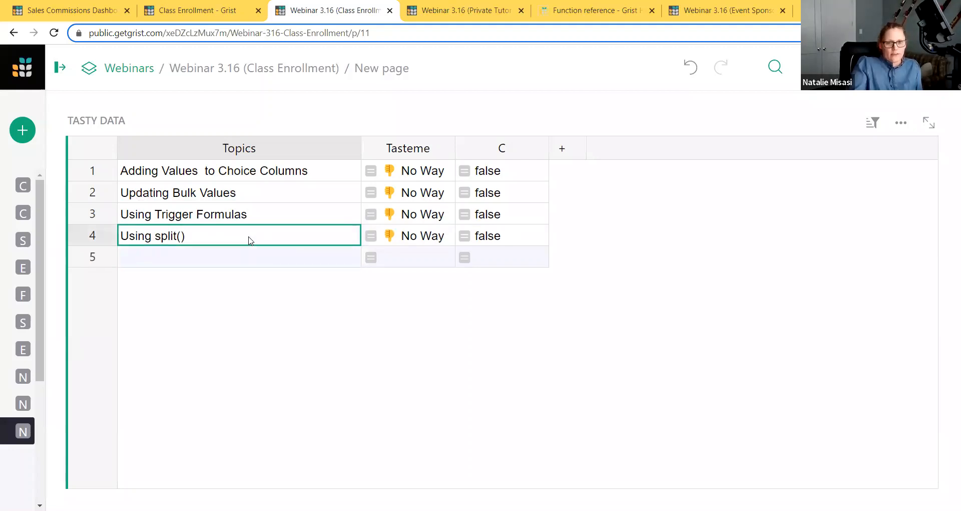
Step: Add the topics "Fill in Missing/Blank Data" and "Deduping Data" in rows 5 and 6, and widen the Tasteme column
{"action": "left_click", "coordinate": [223, 260]}
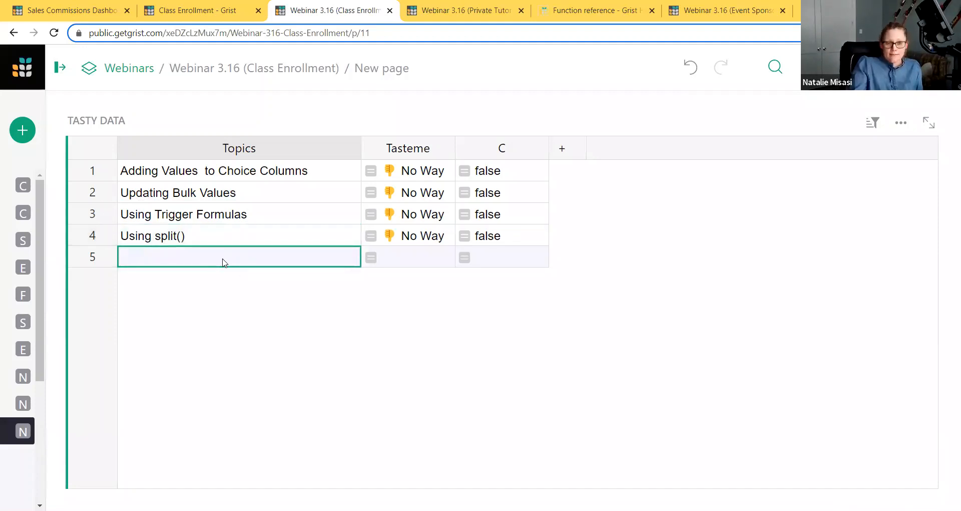
{"action": "type", "text": "Fill in Missing/Blank Data"}
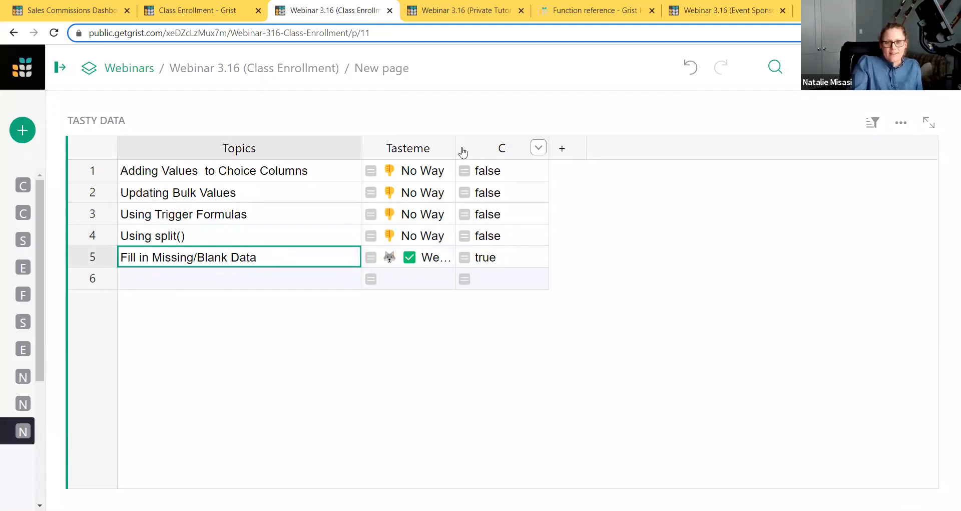
{"action": "left_click_drag", "start_coordinate": [457, 149], "coordinate": [572, 148]}
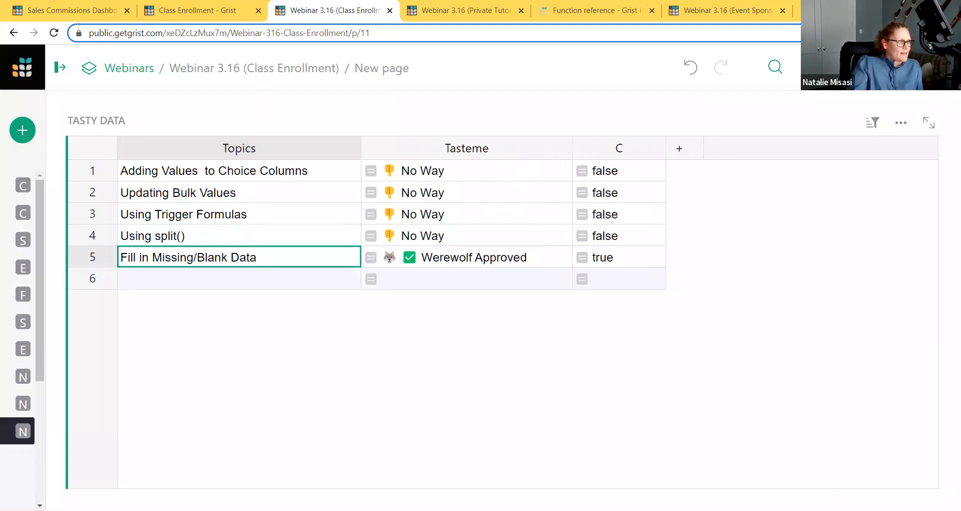
{"action": "left_click", "coordinate": [298, 284]}
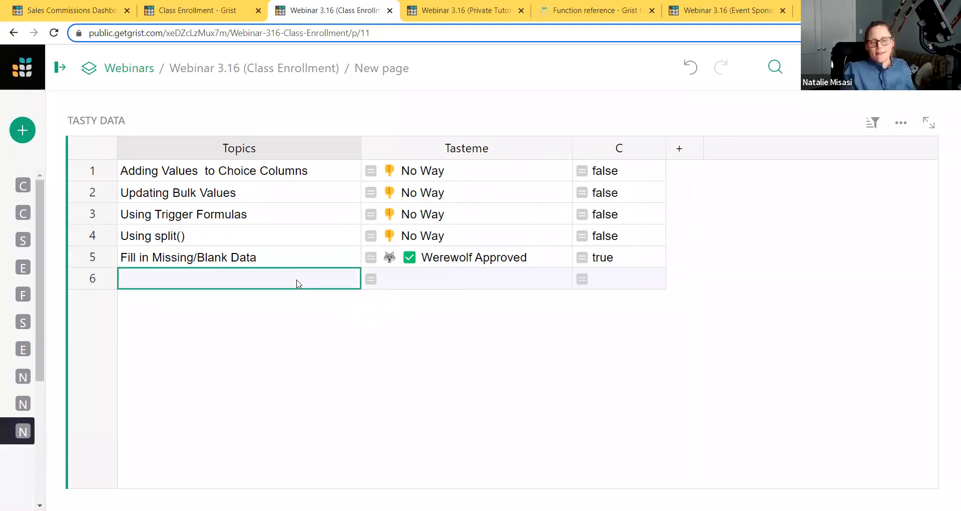
{"action": "type", "text": "Deduping Data"}
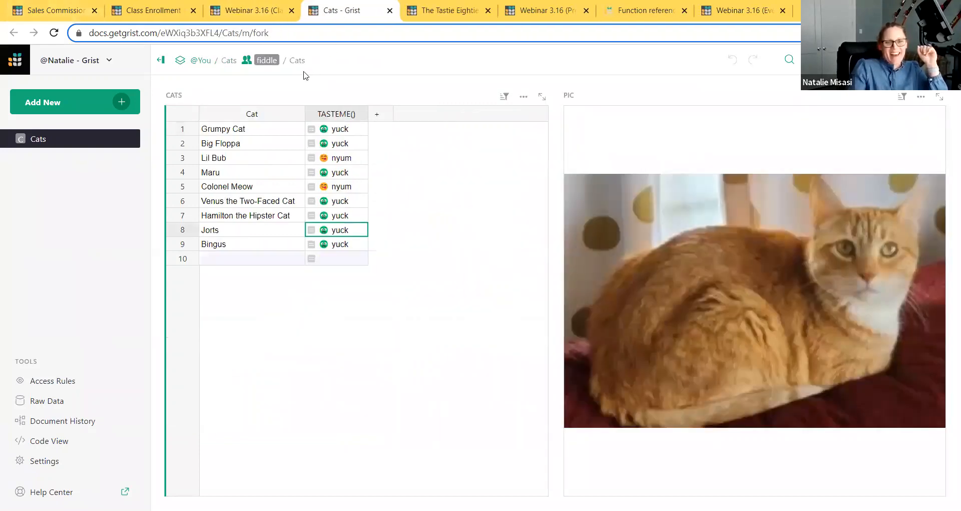
Step: View the pictures of several cats in the Cats document, from Grumpy Cat to Hamilton the Hipster Cat
{"action": "left_click", "coordinate": [233, 131]}
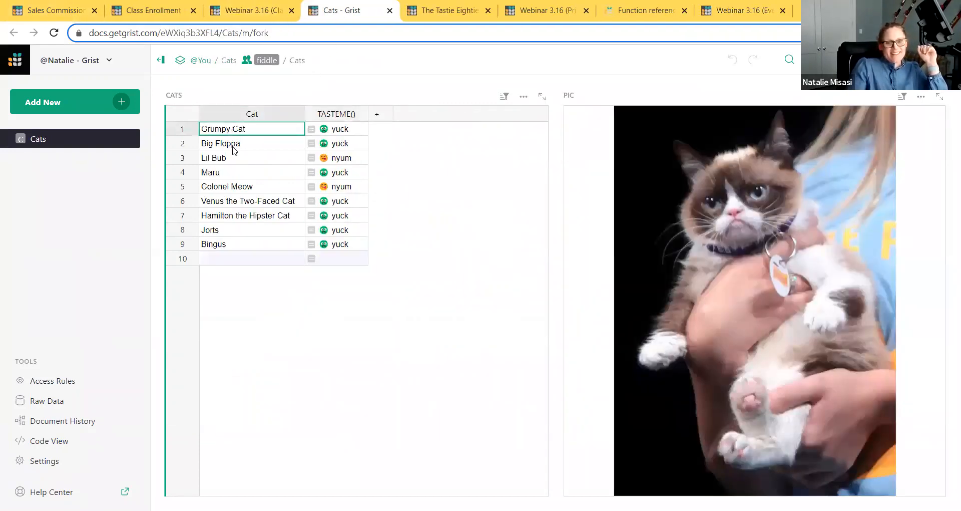
{"action": "left_click", "coordinate": [233, 146]}
{"action": "left_click", "coordinate": [236, 158]}
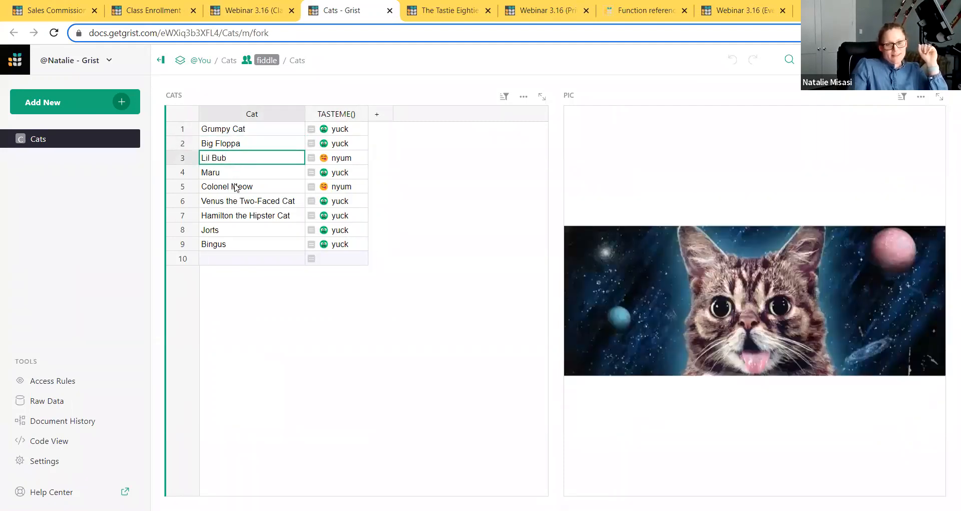
{"action": "left_click", "coordinate": [236, 188]}
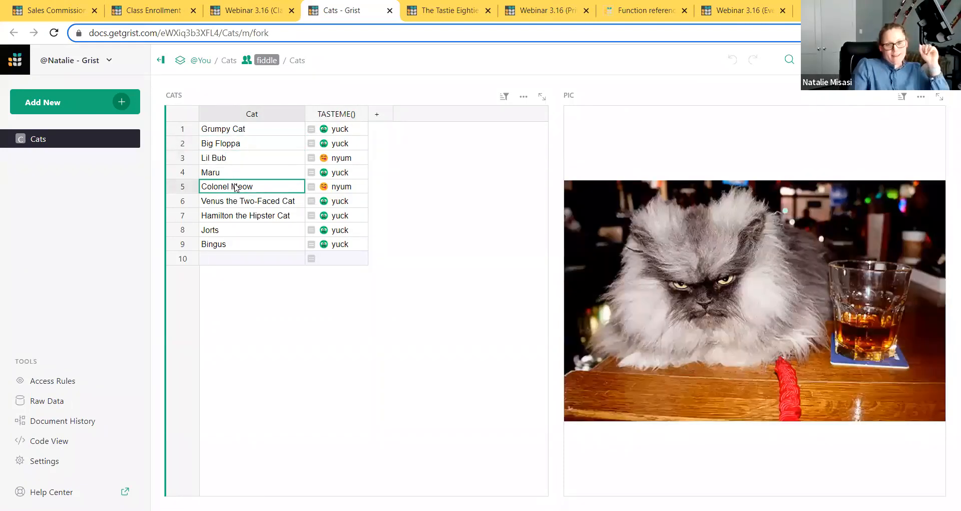
{"action": "left_click", "coordinate": [276, 202]}
{"action": "left_click", "coordinate": [259, 219]}
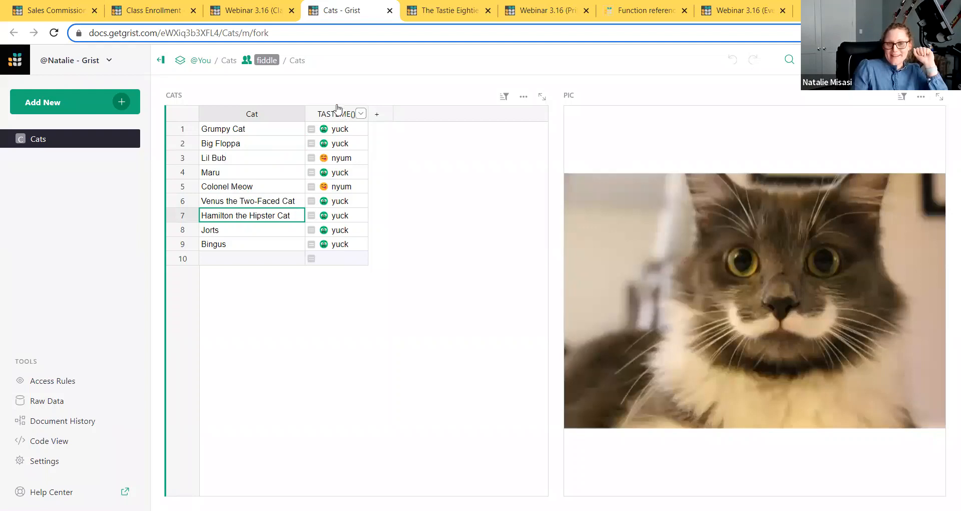
Step: Return to the Webinar 3.16 (Class Enrollment) document and examine the $Topics argument in column C's TASTEME formula
{"action": "left_click", "coordinate": [256, 16]}
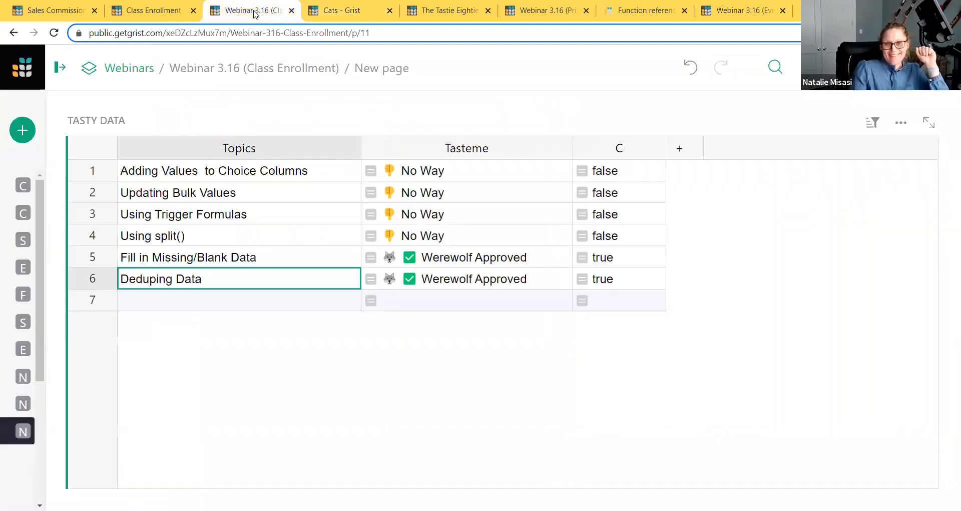
{"action": "left_click", "coordinate": [601, 254]}
{"action": "key", "text": "Return"}
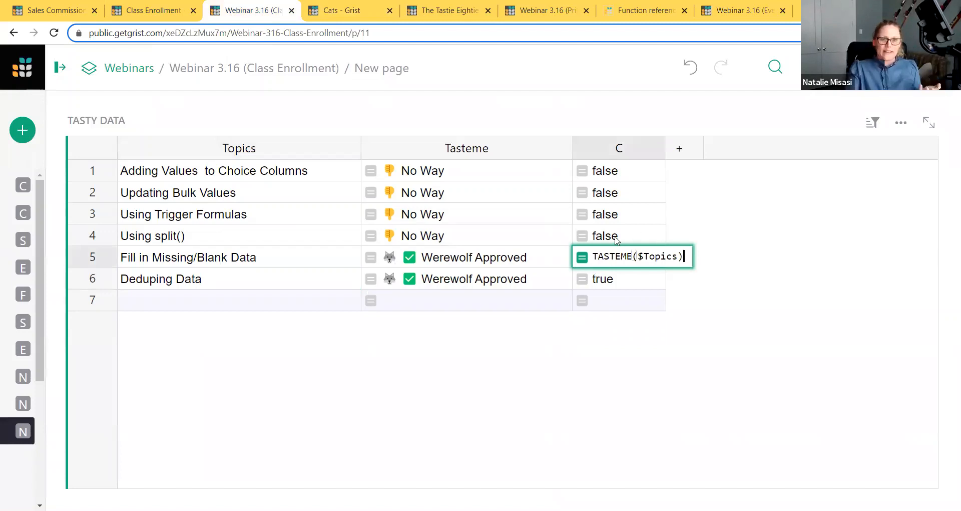
{"action": "left_click_drag", "start_coordinate": [640, 256], "coordinate": [677, 255]}
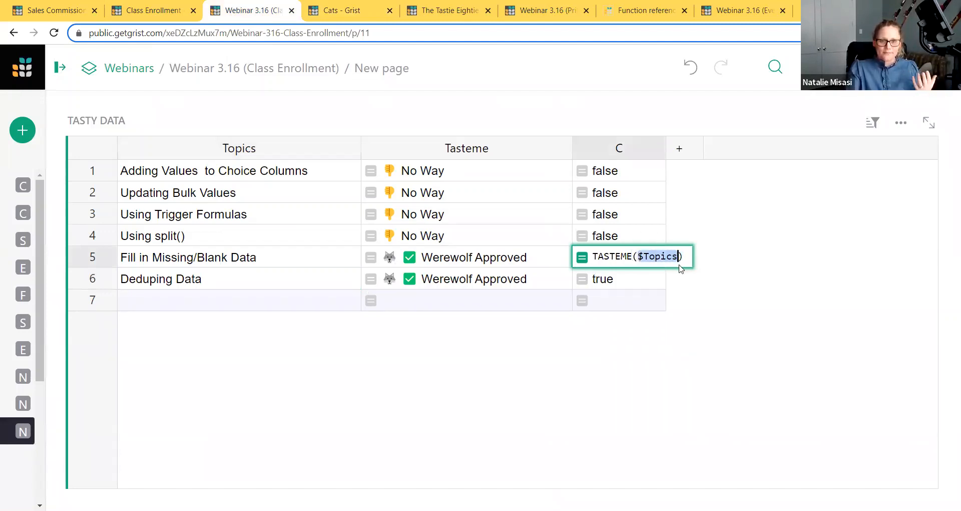
{"action": "left_click", "coordinate": [650, 287]}
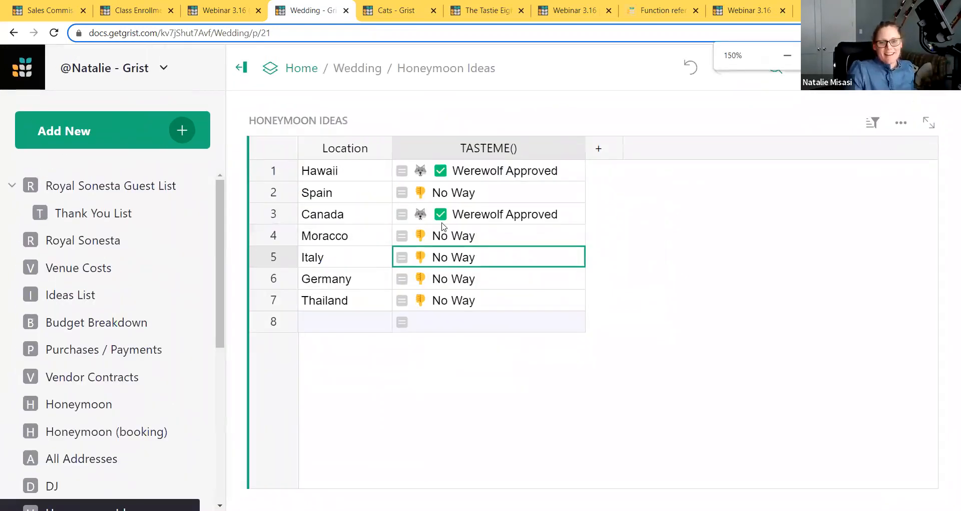
Step: Enlarge the page display, switch to the Cats document and widen the Cats table section beside the Pic section
{"action": "key", "text": "ctrl+plus"}
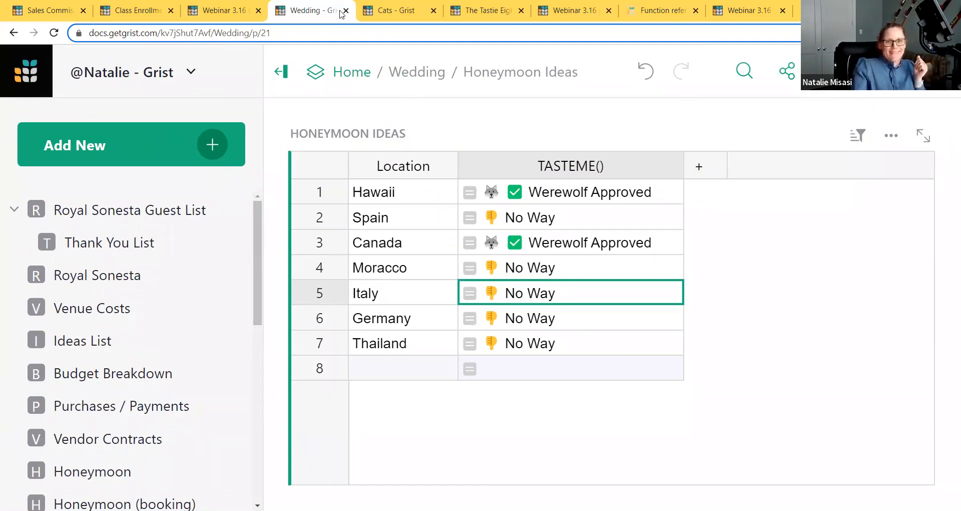
{"action": "left_click", "coordinate": [385, 15]}
{"action": "left_click_drag", "start_coordinate": [620, 221], "coordinate": [699, 226]}
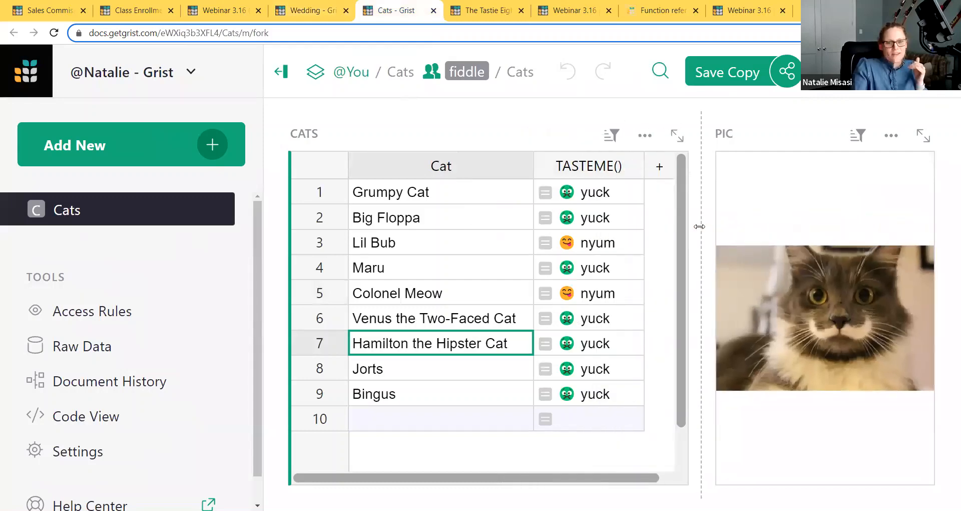
Step: Collapse the side navigation and expand the Cats table with Colonel Meow selected
{"action": "left_click", "coordinate": [281, 71]}
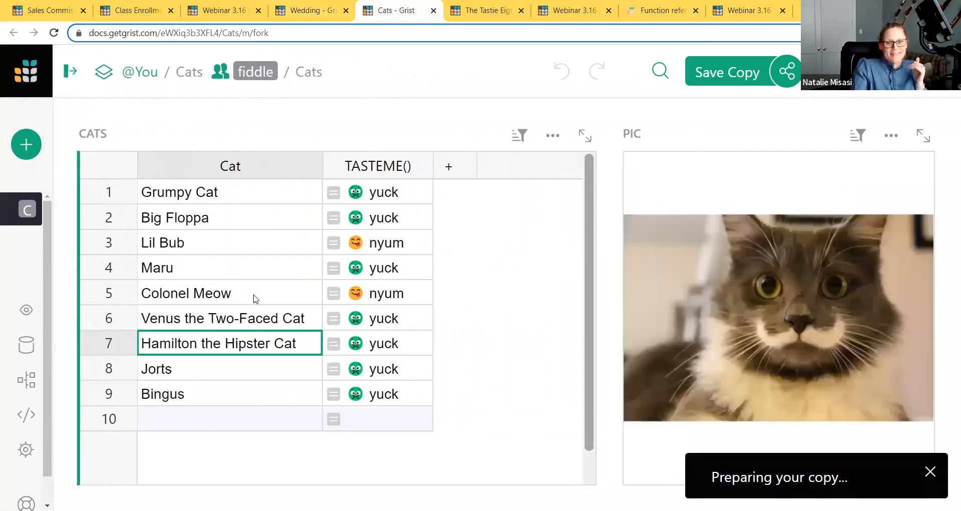
{"action": "left_click", "coordinate": [255, 298]}
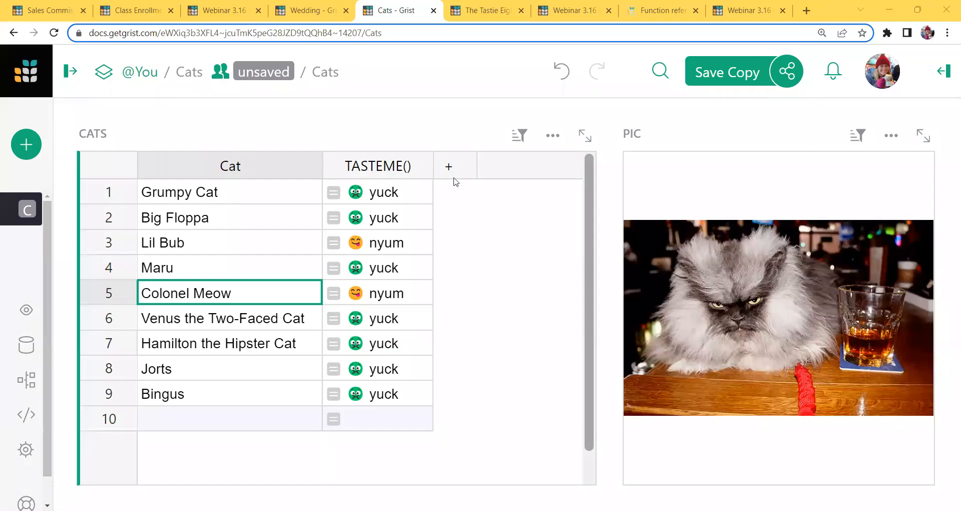
{"action": "left_click", "coordinate": [592, 137]}
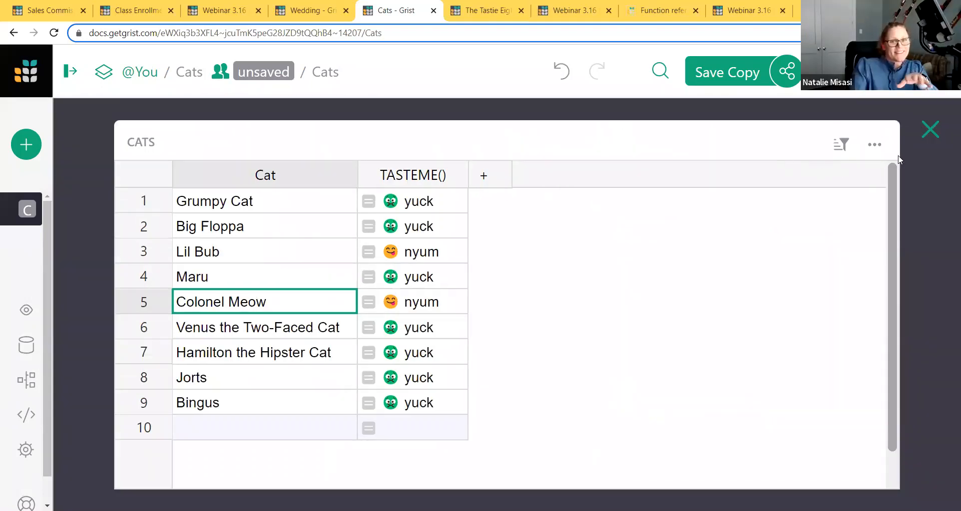
Step: Restore the expanded Cats table to its normal size beside the Pic section
{"action": "left_click", "coordinate": [930, 129]}
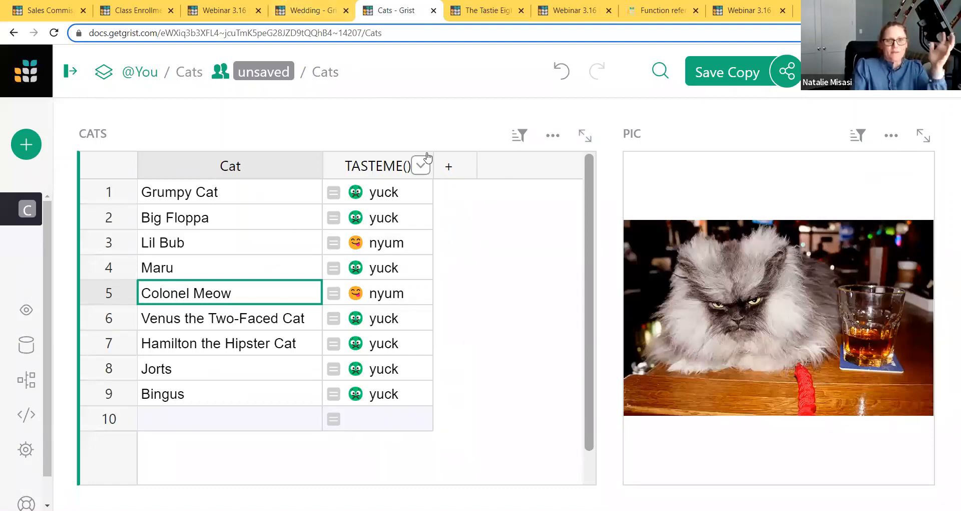
{"action": "left_click", "coordinate": [584, 135]}
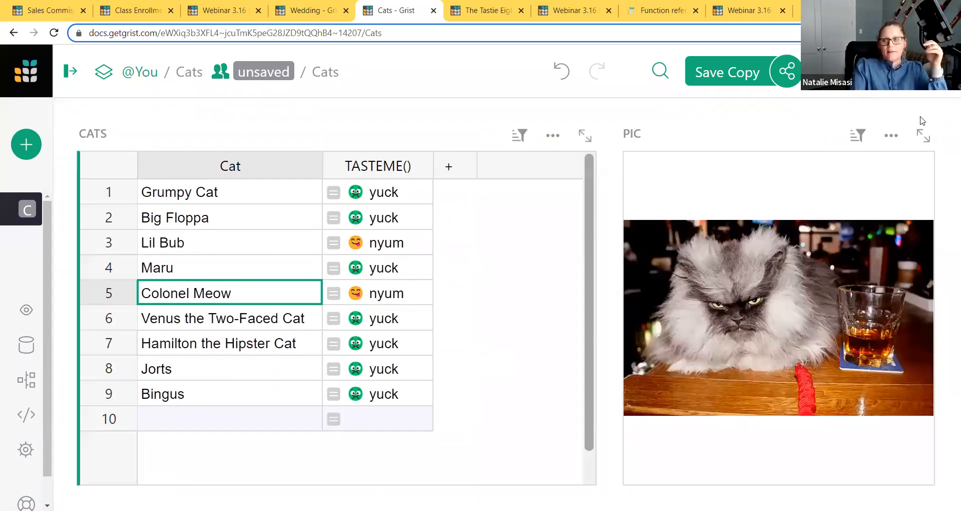
{"action": "left_click", "coordinate": [930, 129]}
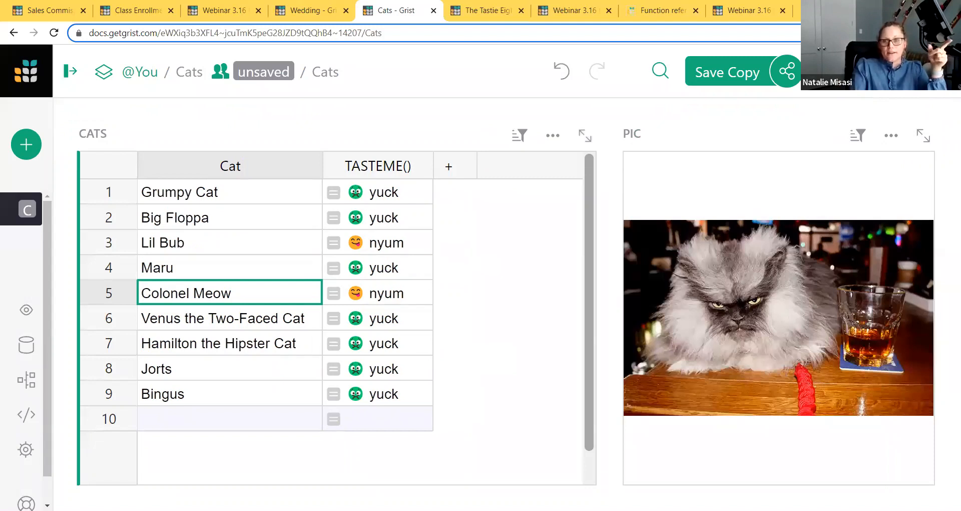
Step: Show the column options and select the entire Cat column in the Cats table
{"action": "left_click", "coordinate": [942, 72]}
{"action": "left_click", "coordinate": [922, 75]}
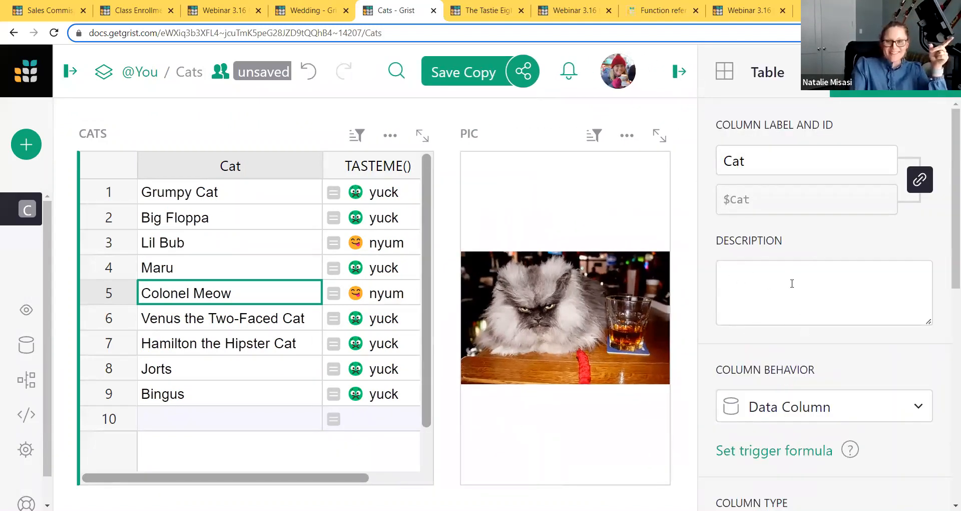
{"action": "left_click", "coordinate": [230, 165]}
{"action": "left_click", "coordinate": [229, 165]}
{"action": "key", "text": "Escape"}
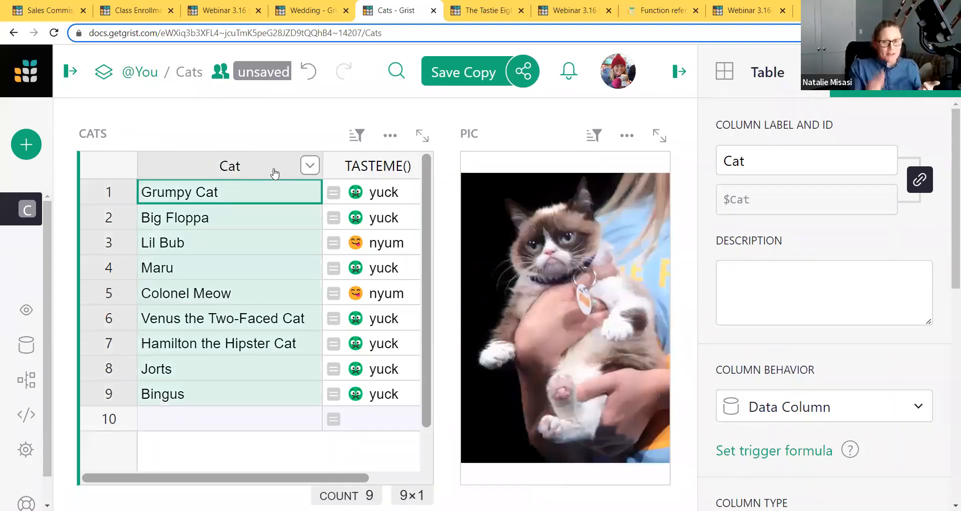
Step: Examine the Cat column's Description field and its other column options, leaving them unedited
{"action": "left_click", "coordinate": [807, 304]}
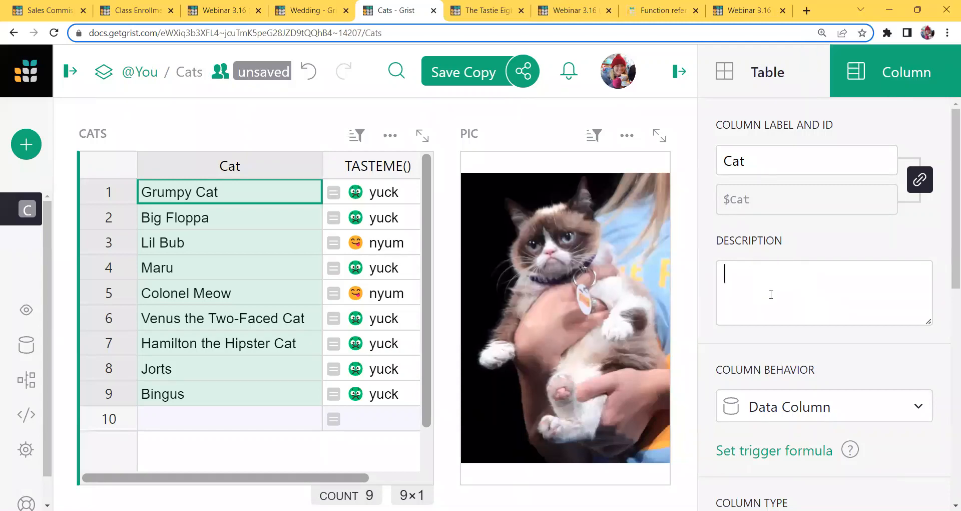
{"action": "scroll", "coordinate": [771, 295], "scroll_direction": "down", "scroll_amount": 2}
{"action": "scroll", "coordinate": [771, 295], "scroll_direction": "up", "scroll_amount": 2}
{"action": "left_click", "coordinate": [780, 280]}
{"action": "scroll", "coordinate": [869, 339], "scroll_direction": "down", "scroll_amount": 5}
{"action": "scroll", "coordinate": [869, 339], "scroll_direction": "up", "scroll_amount": 5}
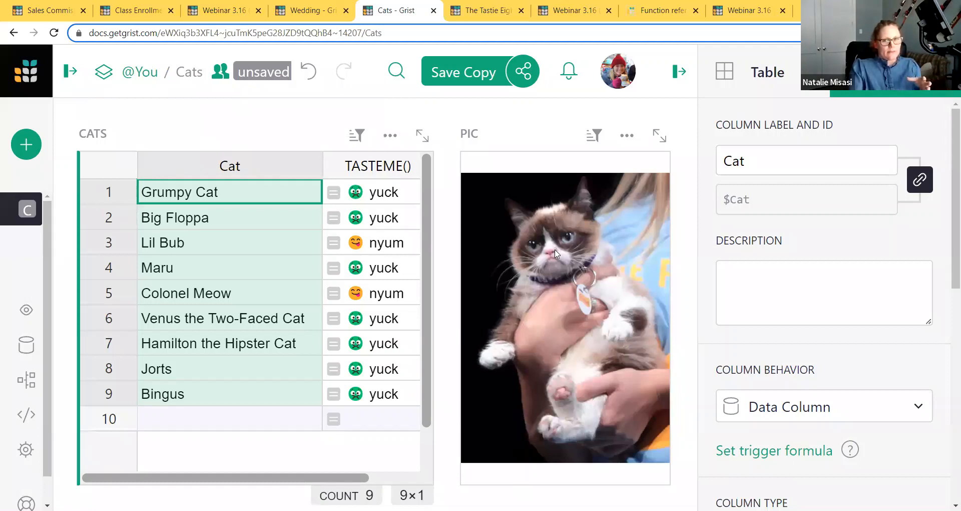
{"action": "left_click", "coordinate": [553, 225]}
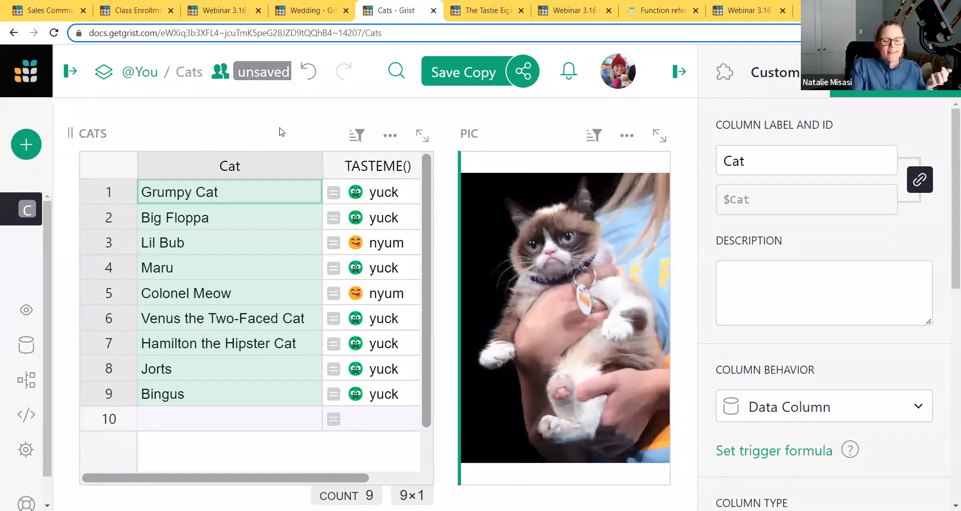
Step: Reload the Cats document with ?style=light appended to its web address
{"action": "left_click", "coordinate": [366, 33]}
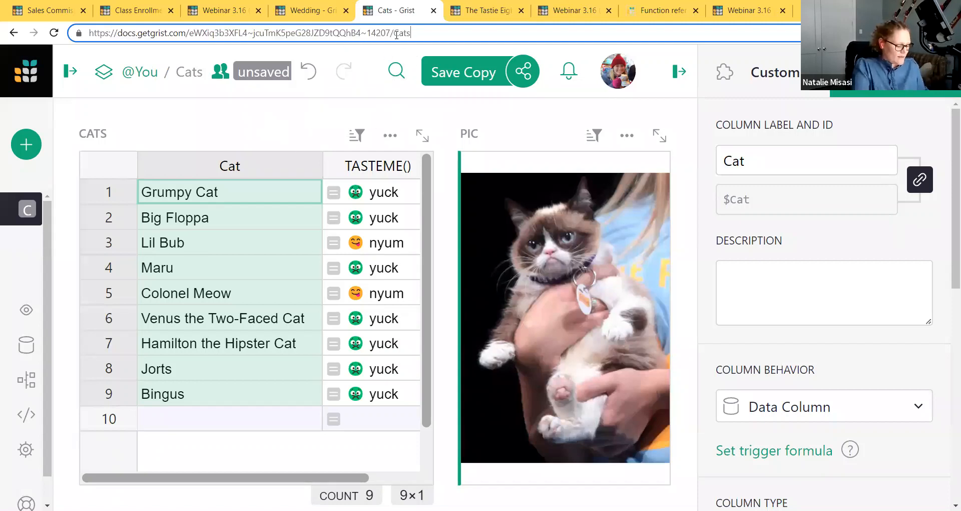
{"action": "key", "text": "End"}
{"action": "type", "text": "?style"}
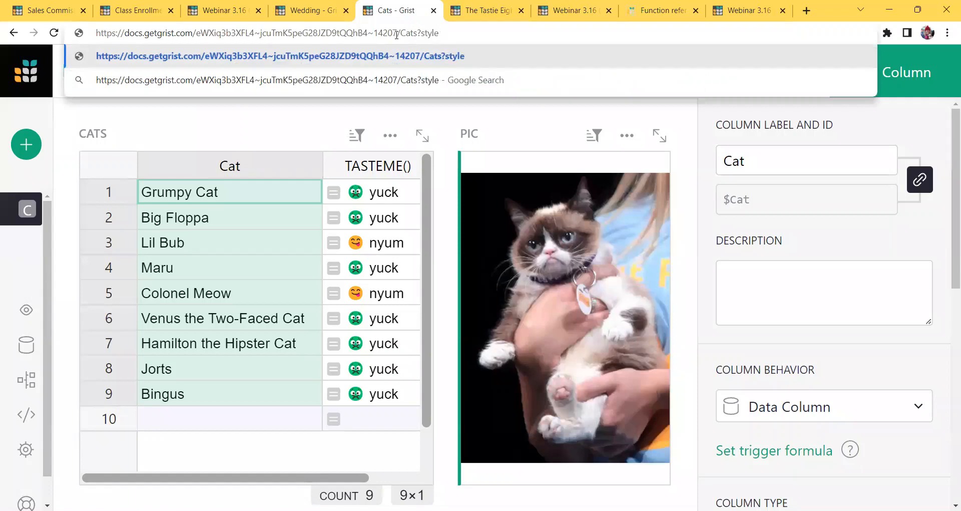
{"action": "type", "text": "=light"}
{"action": "key", "text": "Return"}
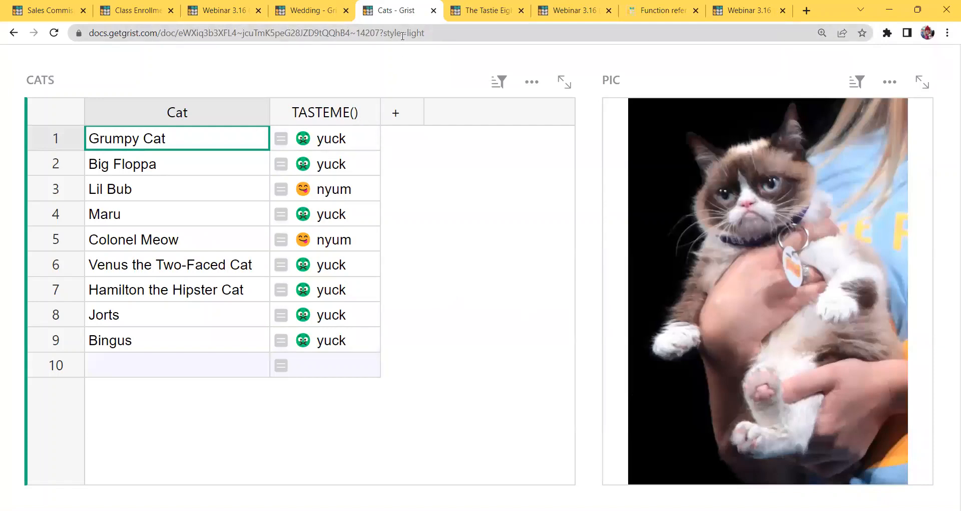
Step: Add a new record named Ponzu in row 10 of the Cats table
{"action": "left_click", "coordinate": [204, 361]}
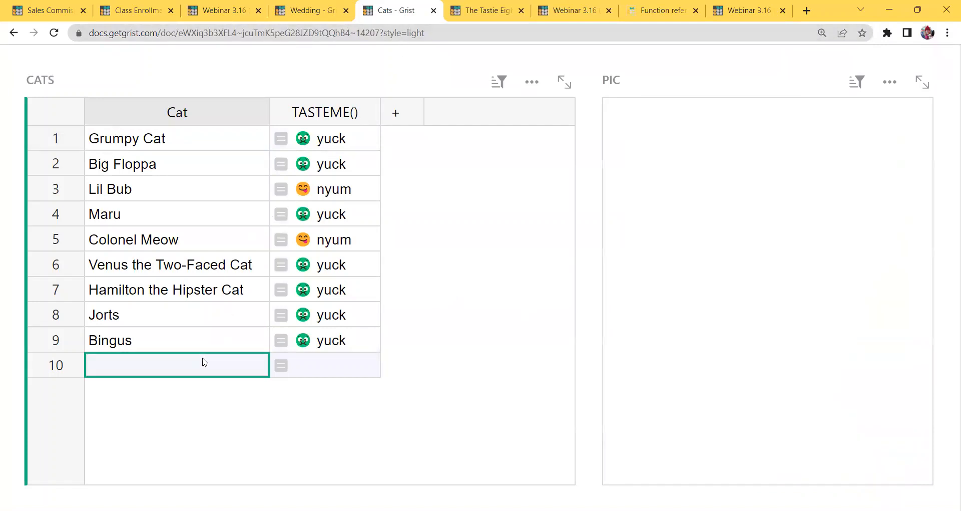
{"action": "type", "text": "Ponzu"}
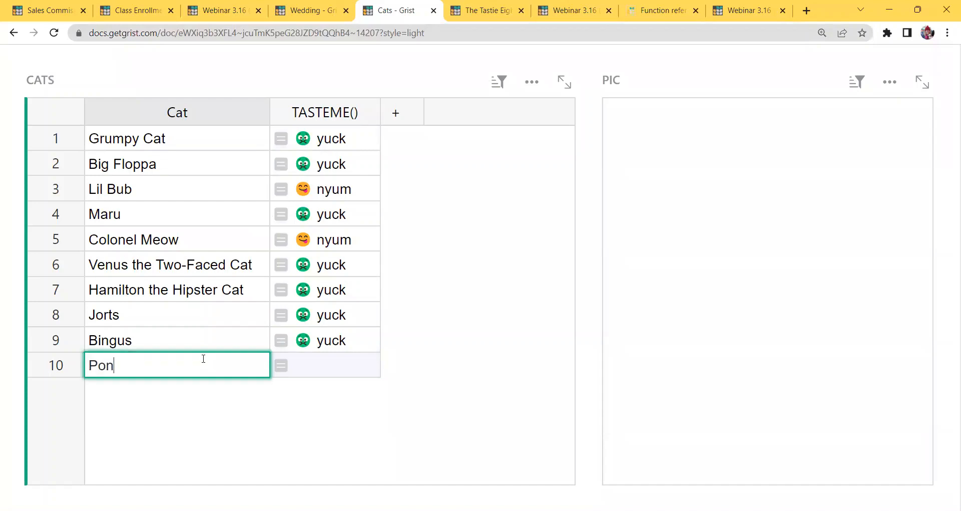
{"action": "key", "text": "Return"}
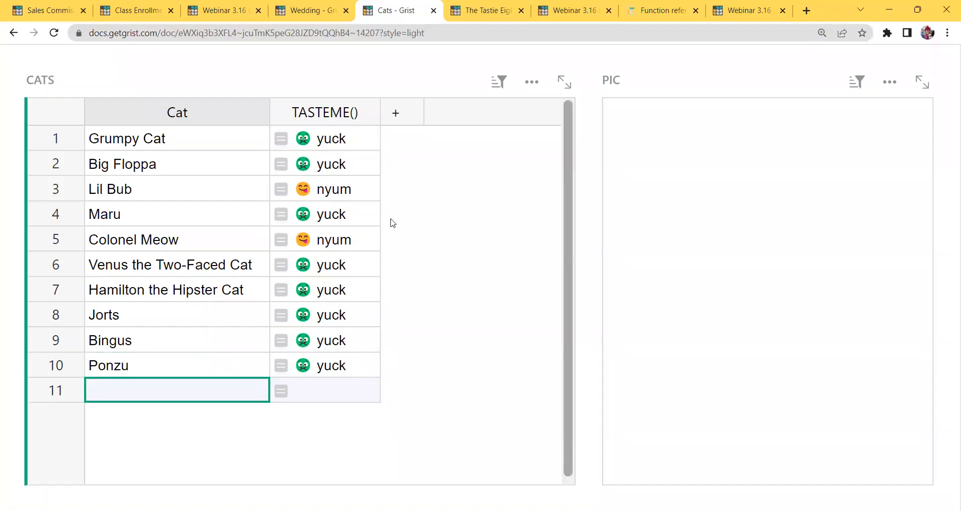
Step: Change the web address parameter to embed=true and reload the Cats document
{"action": "double_click", "coordinate": [387, 34]}
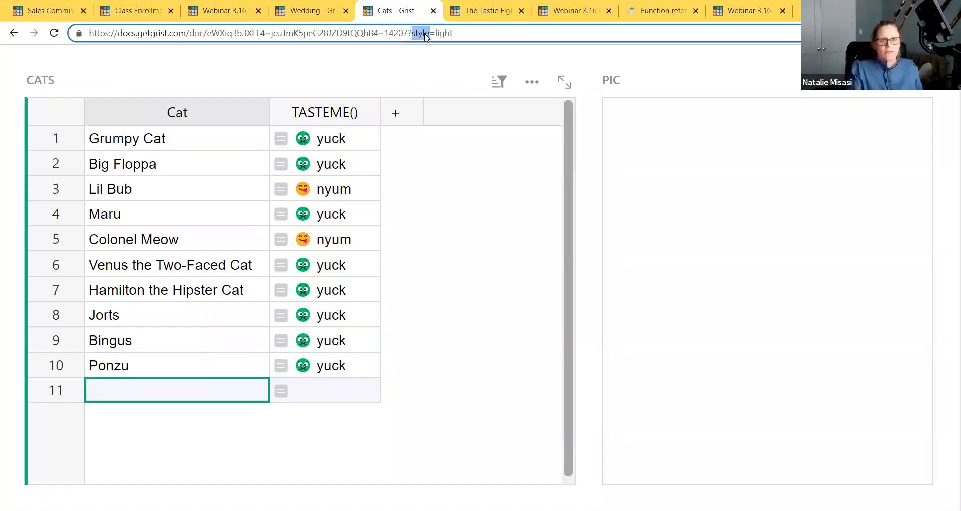
{"action": "type", "text": "embed"}
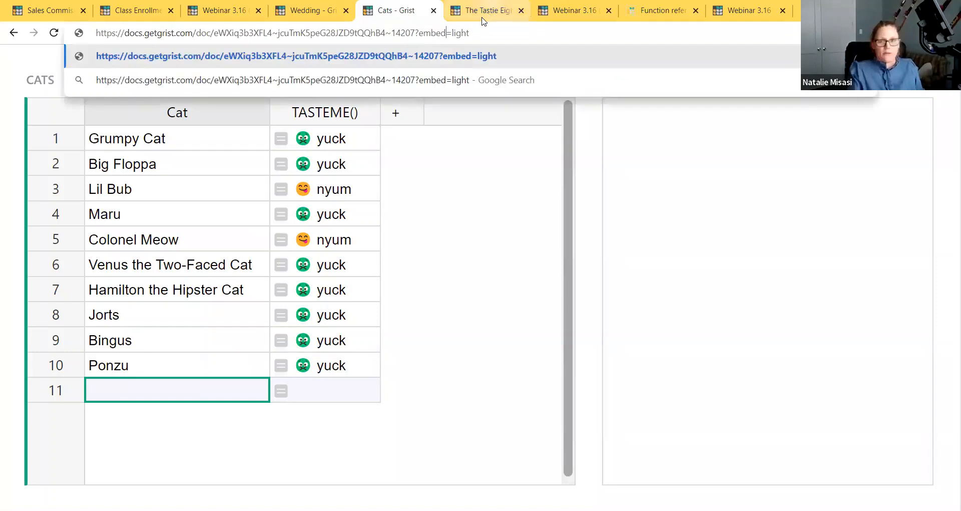
{"action": "double_click", "coordinate": [497, 34]}
{"action": "type", "text": "true"}
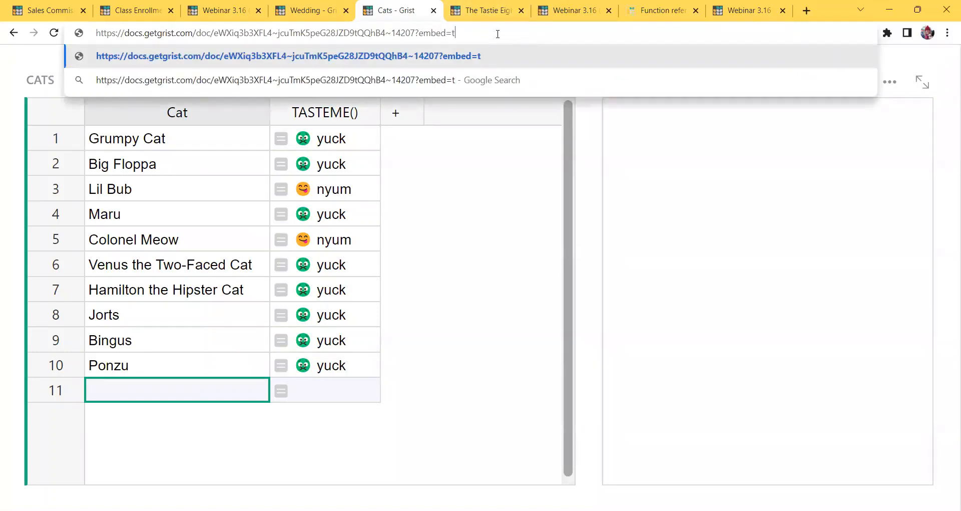
{"action": "key", "text": "Return"}
Step: Add a new record named astro in row 11 of the Cats table
{"action": "left_click", "coordinate": [203, 395]}
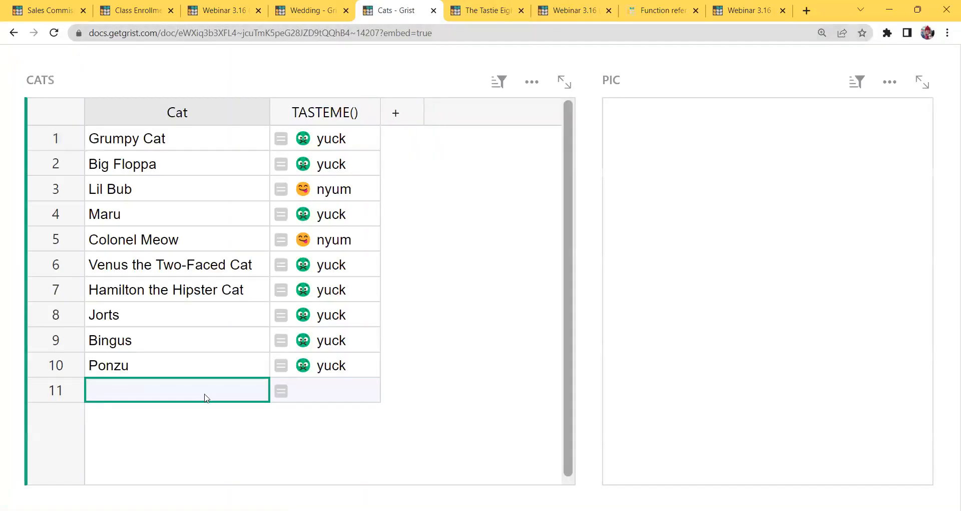
{"action": "type", "text": "astro"}
{"action": "key", "text": "Return"}
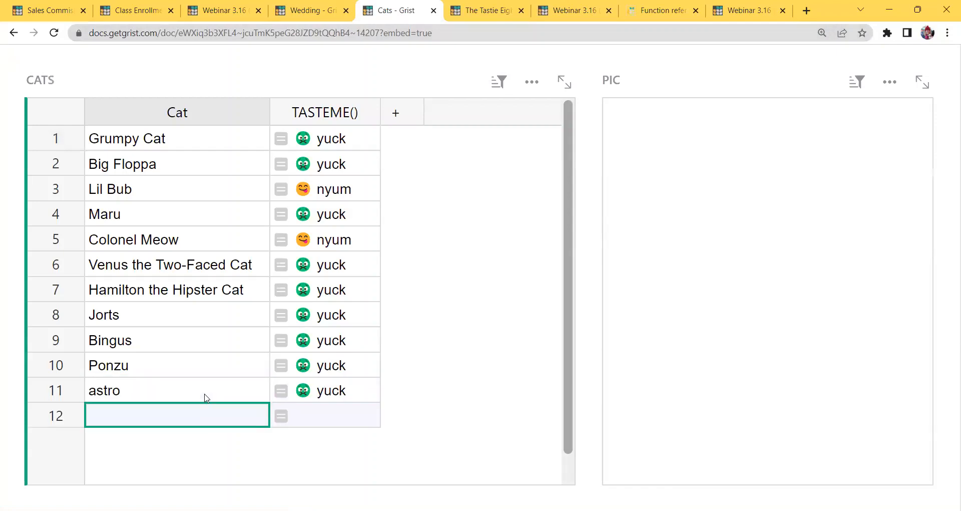
Step: Capitalize the embed parameter's value as True in the web address and reload the Cats document
{"action": "left_click", "coordinate": [423, 33]}
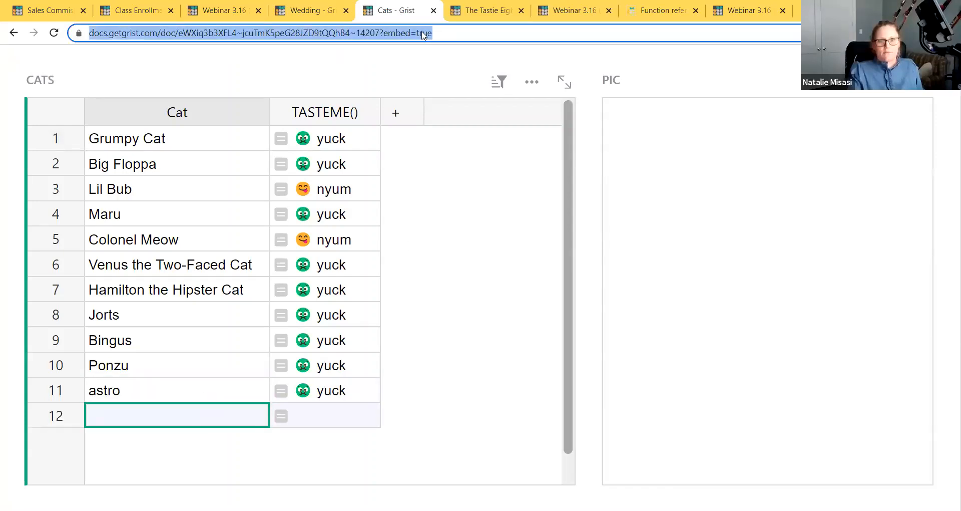
{"action": "left_click", "coordinate": [423, 33]}
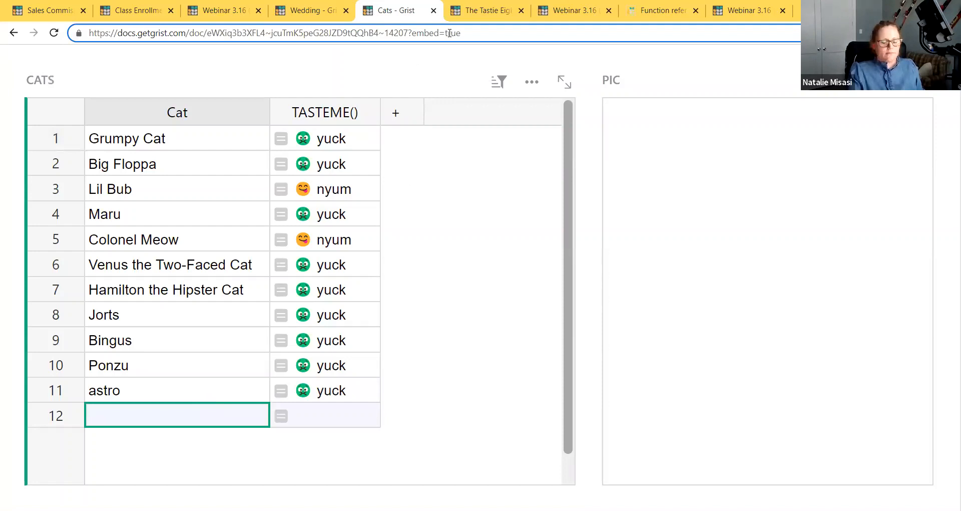
{"action": "key", "text": "BackSpace"}
{"action": "type", "text": "T"}
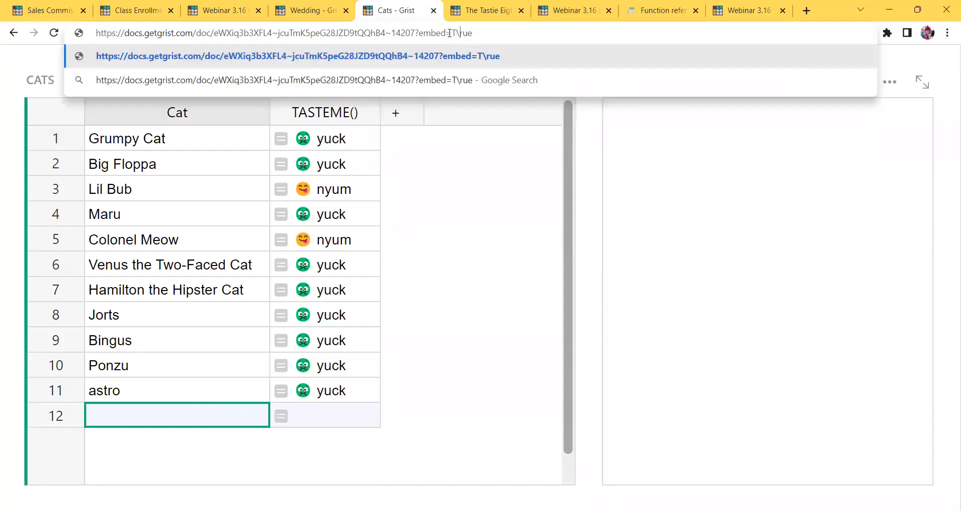
{"action": "key", "text": "Return"}
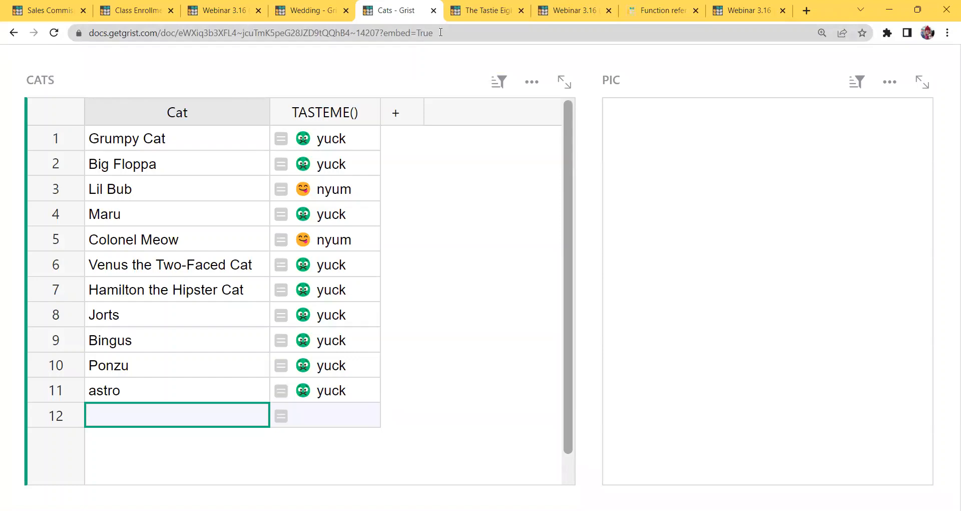
Step: Go back to the standard view of the Cats document, hide the column options and select Jorts
{"action": "left_click", "coordinate": [17, 36]}
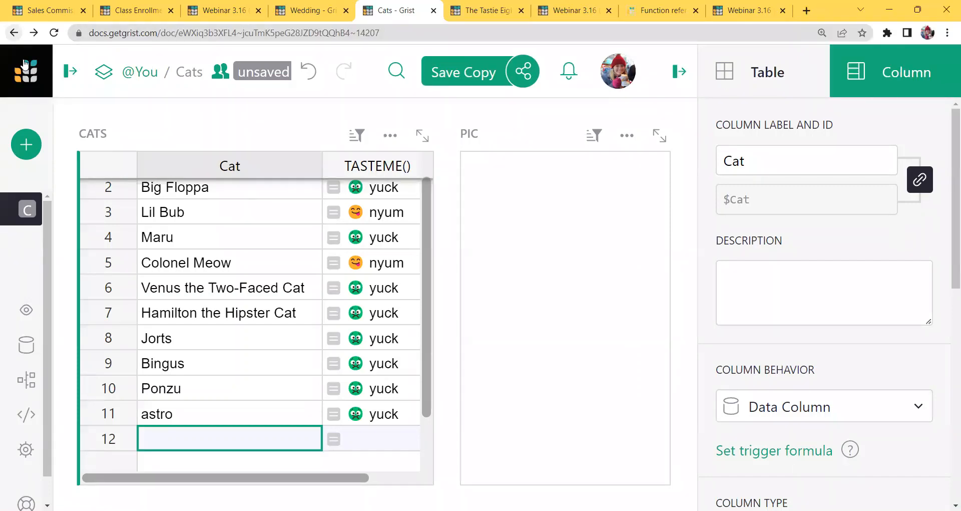
{"action": "left_click", "coordinate": [679, 72]}
{"action": "left_click", "coordinate": [270, 330]}
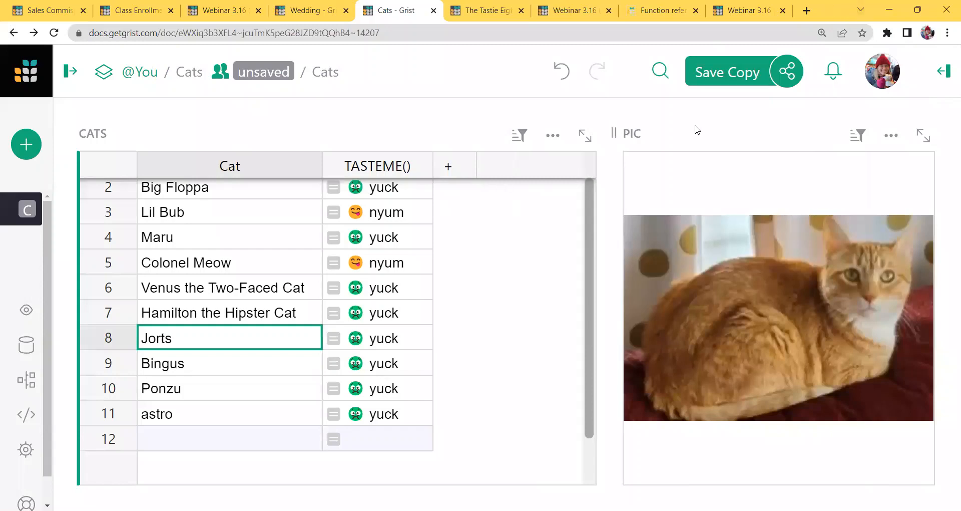
Step: Collapse the Cats table widget and add it back to the page
{"action": "left_click", "coordinate": [559, 144]}
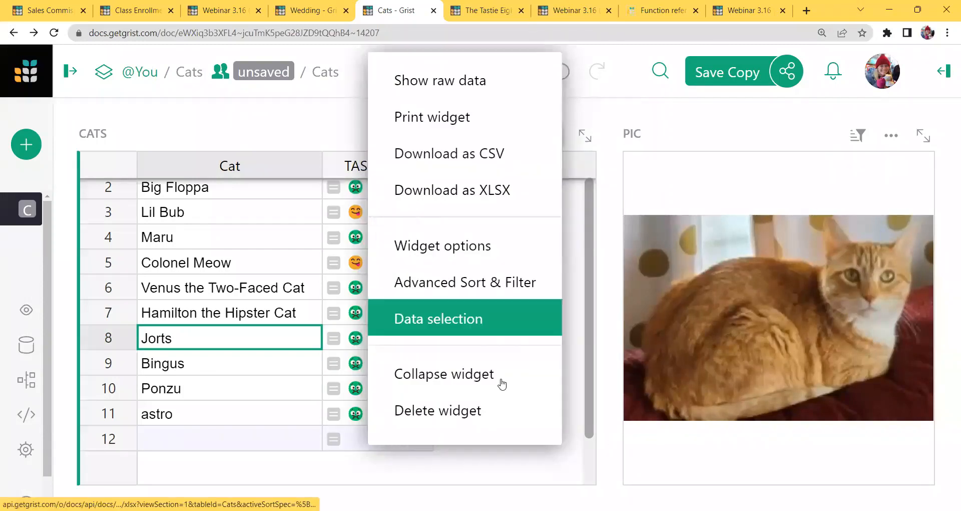
{"action": "left_click", "coordinate": [498, 379]}
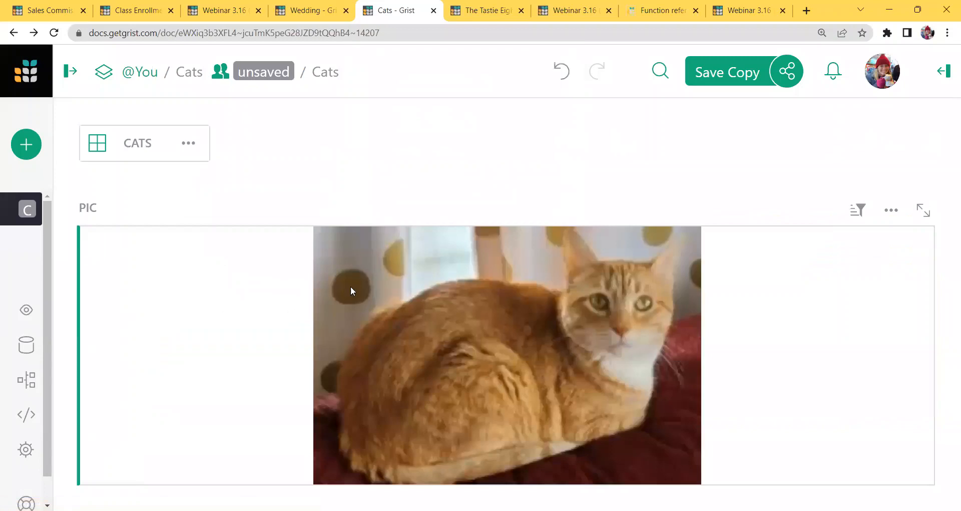
{"action": "left_click", "coordinate": [891, 209]}
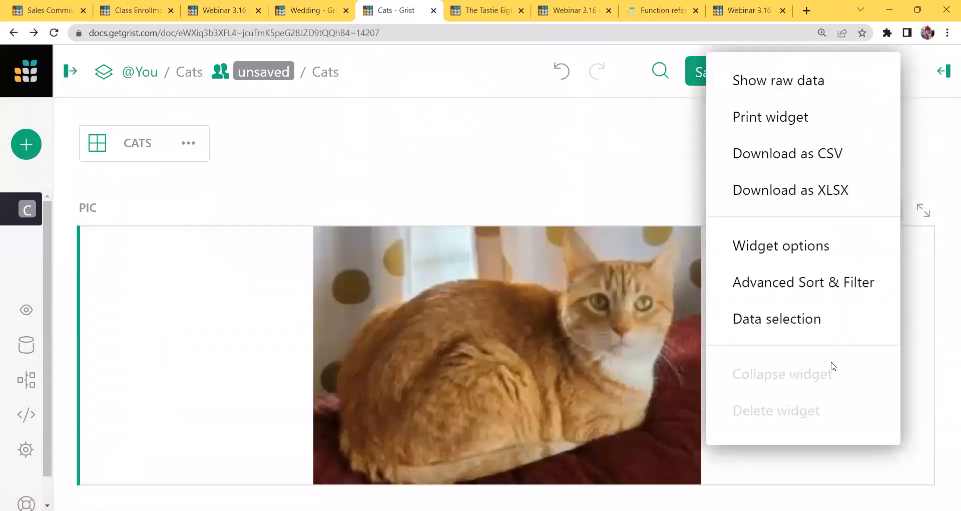
{"action": "left_click", "coordinate": [384, 174]}
{"action": "left_click", "coordinate": [188, 143]}
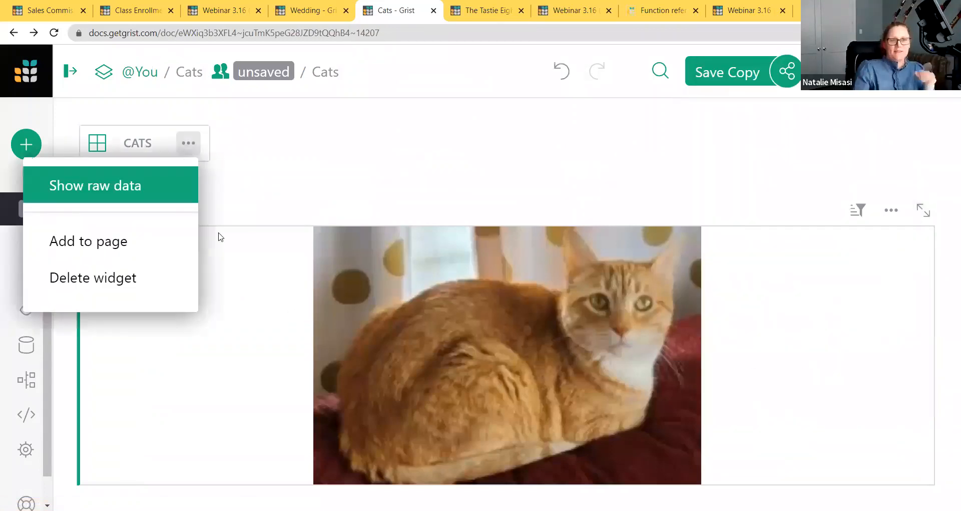
{"action": "left_click", "coordinate": [163, 242]}
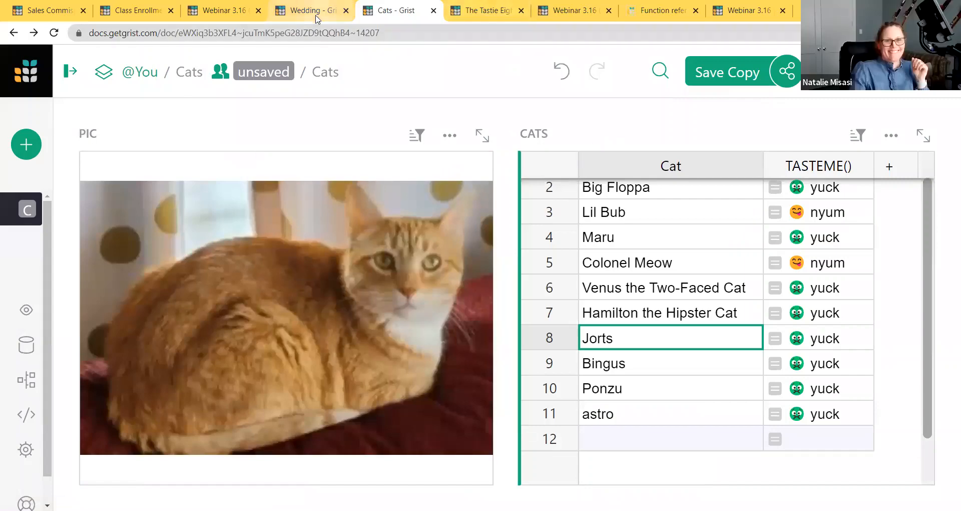
Step: Switch to the Wedding document, open its Royal Sonesta page and reset the page zoom to 100%
{"action": "key", "text": "ctrl+shift+Tab"}
{"action": "left_click", "coordinate": [125, 213]}
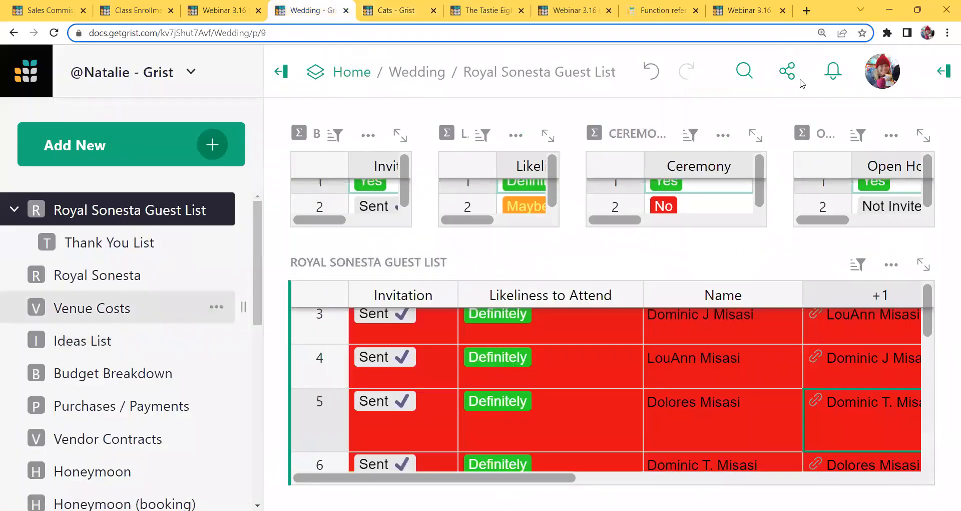
{"action": "left_click", "coordinate": [100, 275]}
{"action": "left_click", "coordinate": [823, 34]}
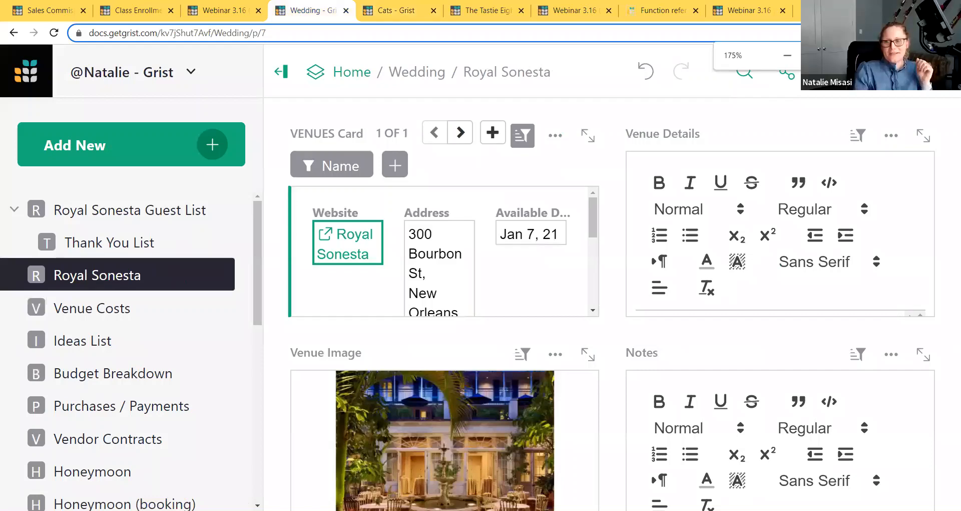
{"action": "key", "text": "ctrl+0"}
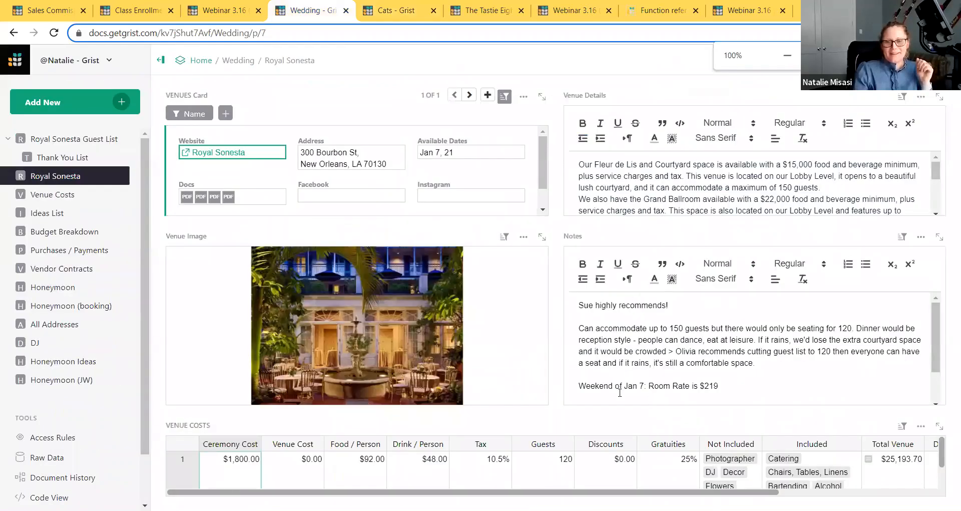
Step: Collapse the Venue Image and VENUES Card widgets on the Royal Sonesta page
{"action": "left_click", "coordinate": [523, 236]}
{"action": "left_click", "coordinate": [497, 380]}
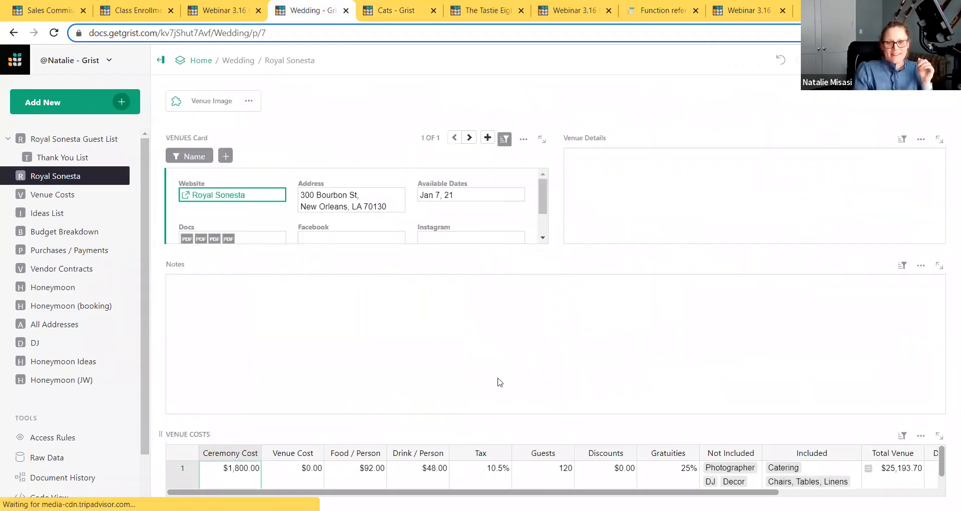
{"action": "left_click", "coordinate": [523, 138]}
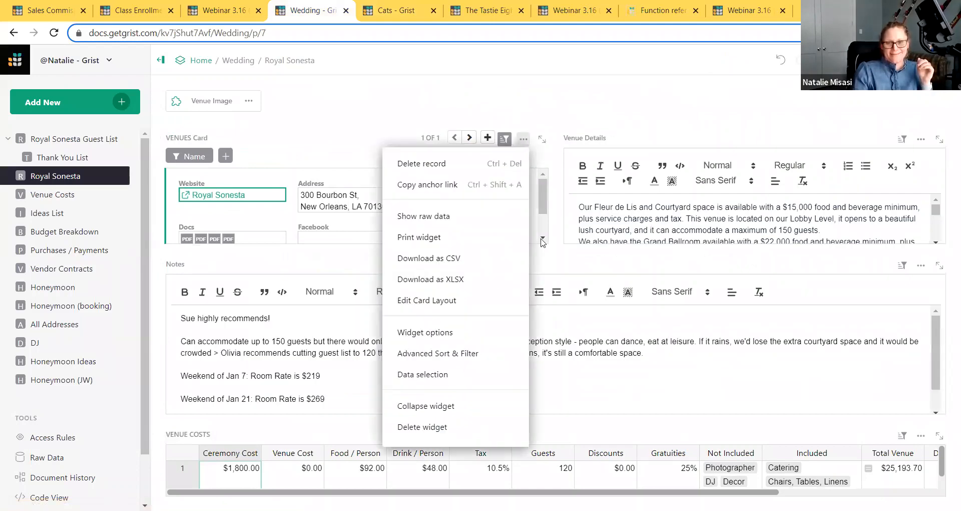
{"action": "left_click", "coordinate": [480, 403]}
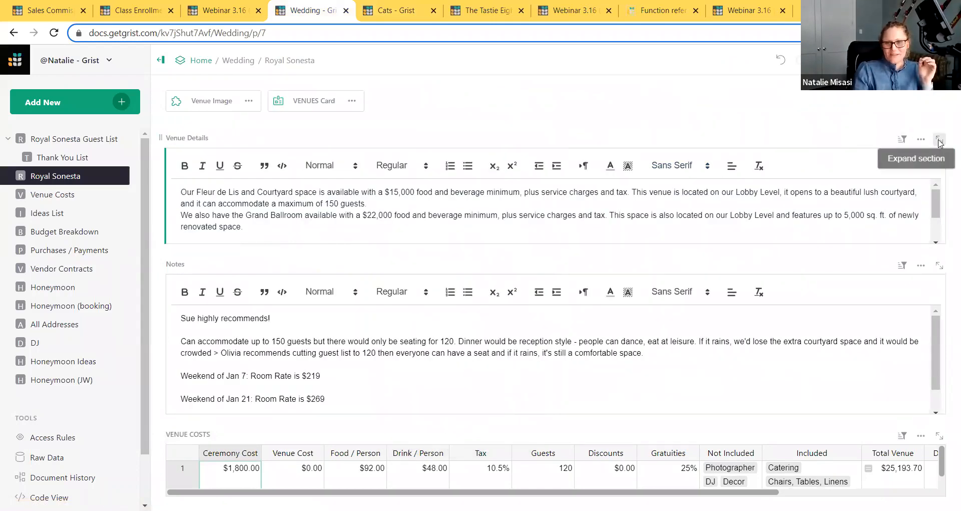
Step: View the Venue Details widget and the collapsed VENUES Card in expanded form, closing each one again
{"action": "left_click", "coordinate": [939, 139]}
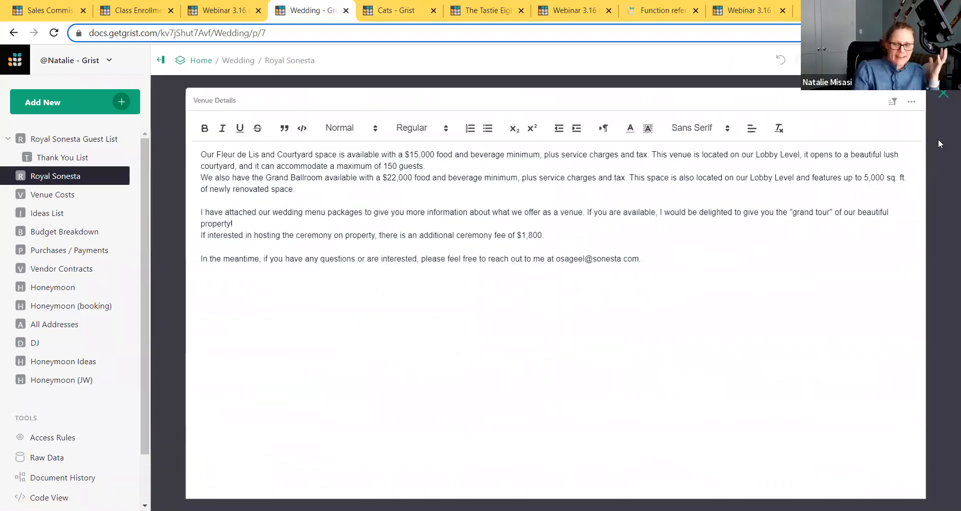
{"action": "left_click", "coordinate": [944, 95]}
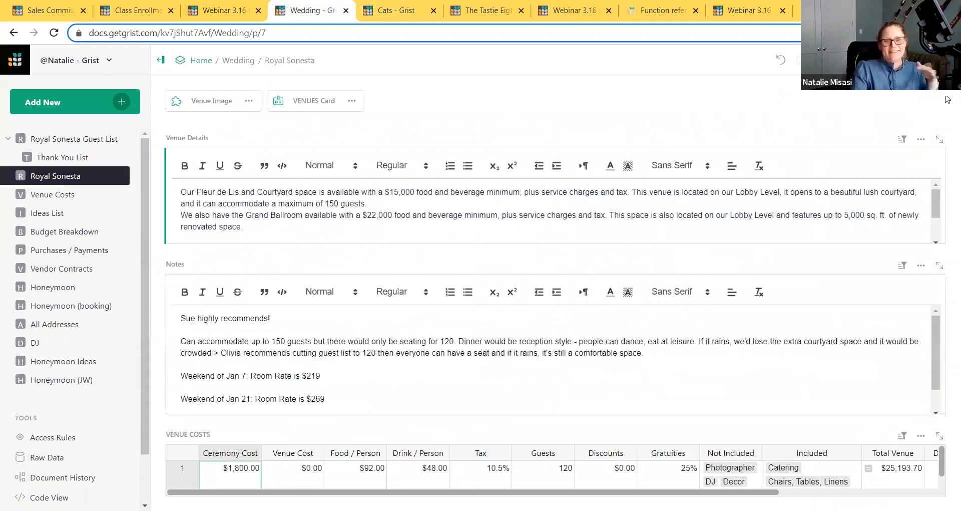
{"action": "left_click", "coordinate": [280, 105]}
{"action": "left_click", "coordinate": [944, 94]}
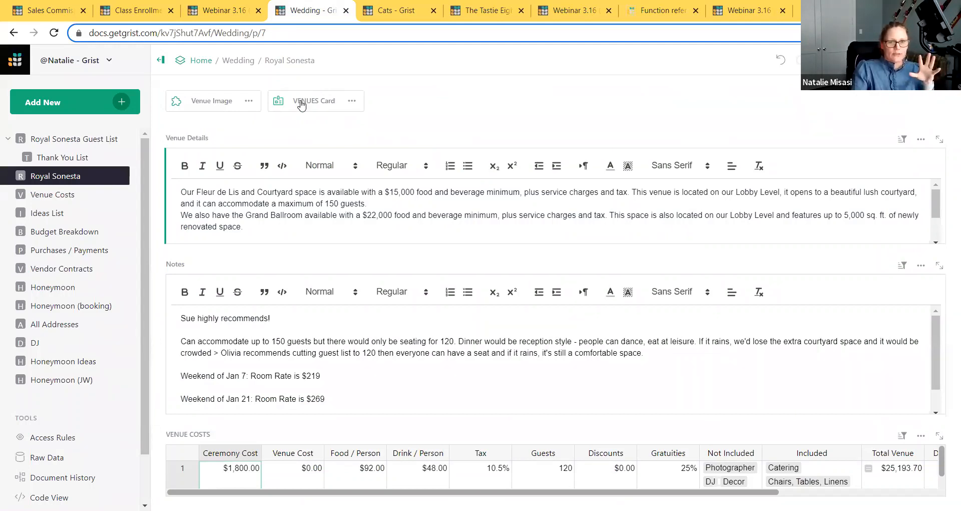
{"action": "left_click", "coordinate": [302, 103]}
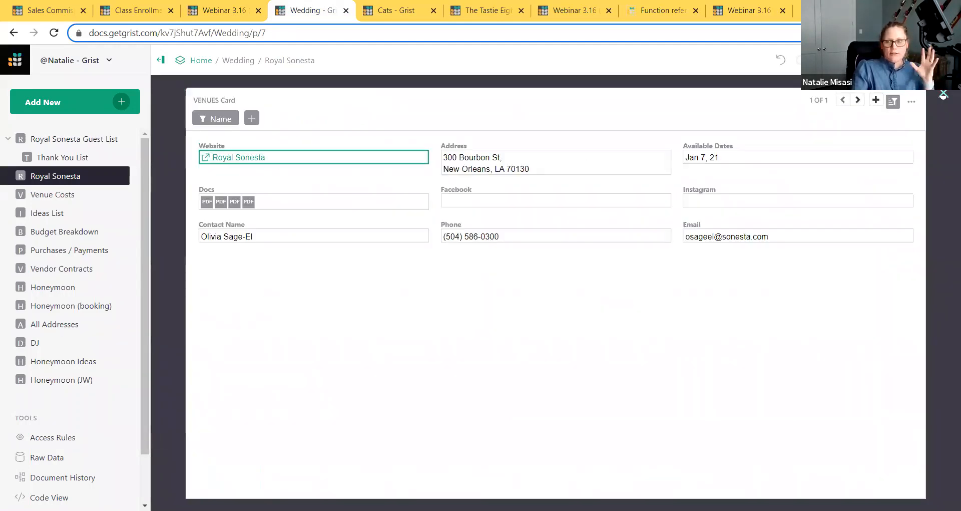
{"action": "key", "text": "Escape"}
Step: Add the collapsed VENUES Card back to the page, and undo the Royal Sonesta page's layout changes
{"action": "left_click", "coordinate": [352, 101]}
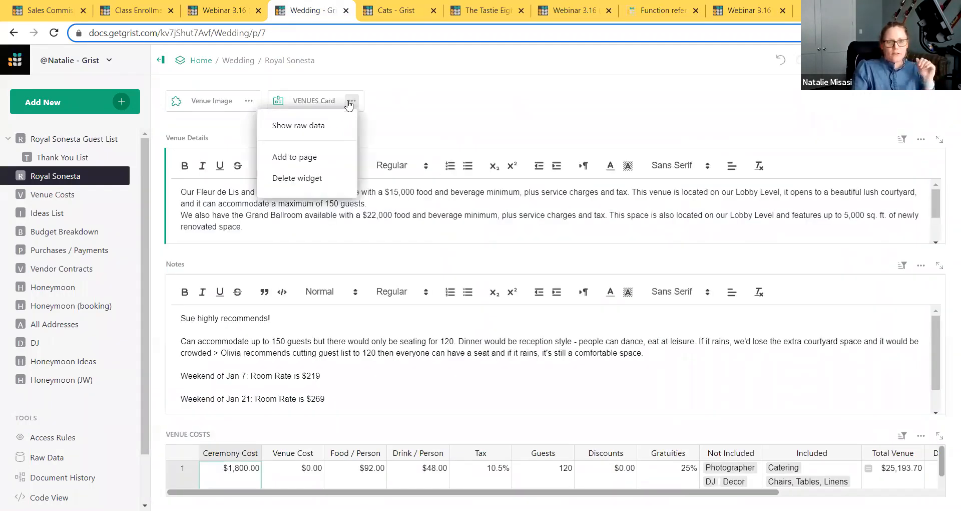
{"action": "left_click", "coordinate": [323, 156]}
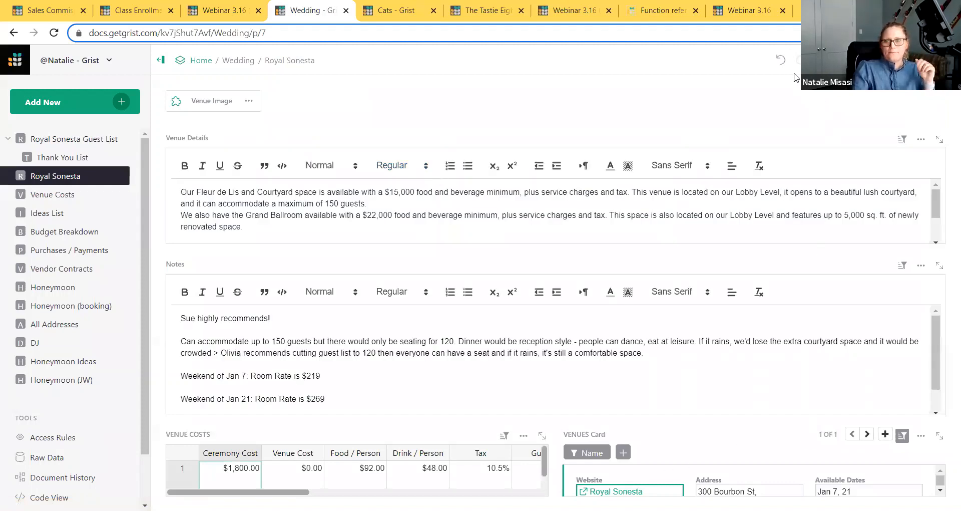
{"action": "left_click", "coordinate": [781, 60]}
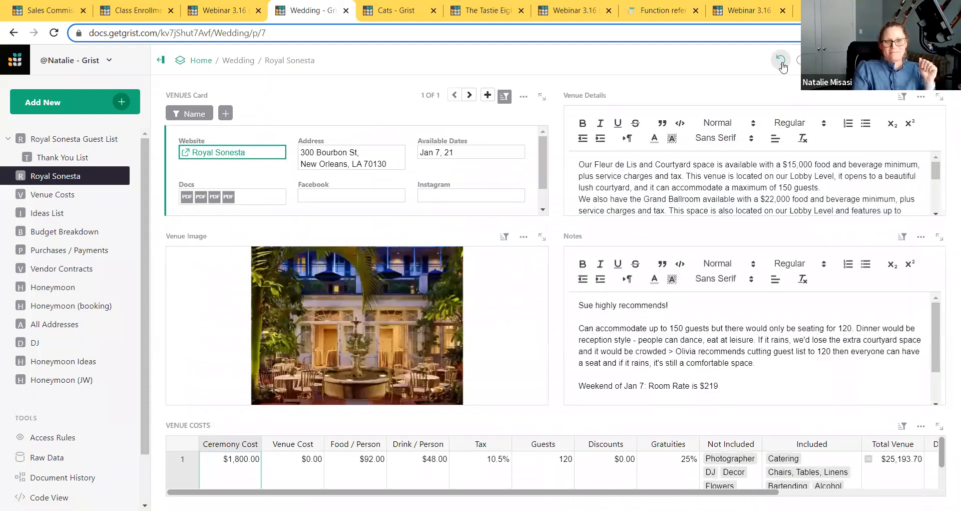
Step: Switch to the Cats document, show its page list and duplicate the Cats page under the suggested name
{"action": "left_click", "coordinate": [390, 15]}
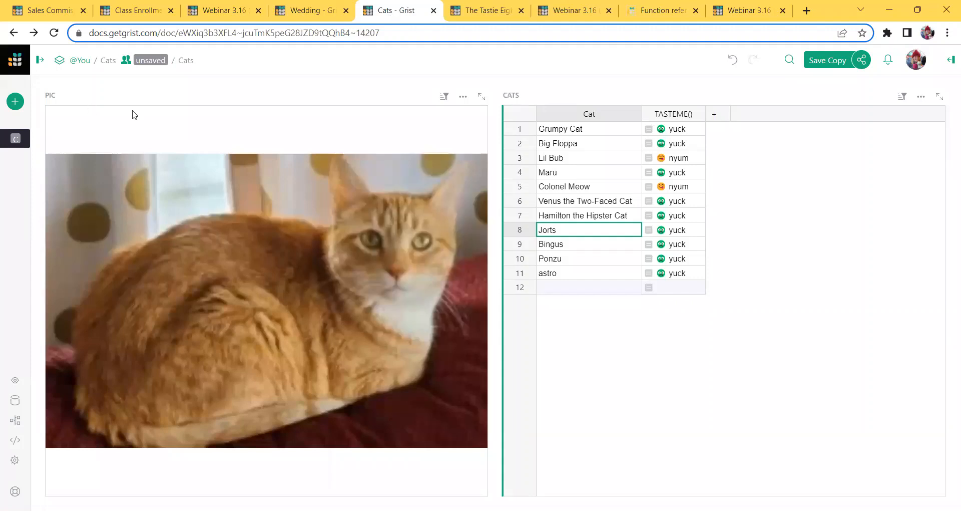
{"action": "left_click", "coordinate": [41, 60]}
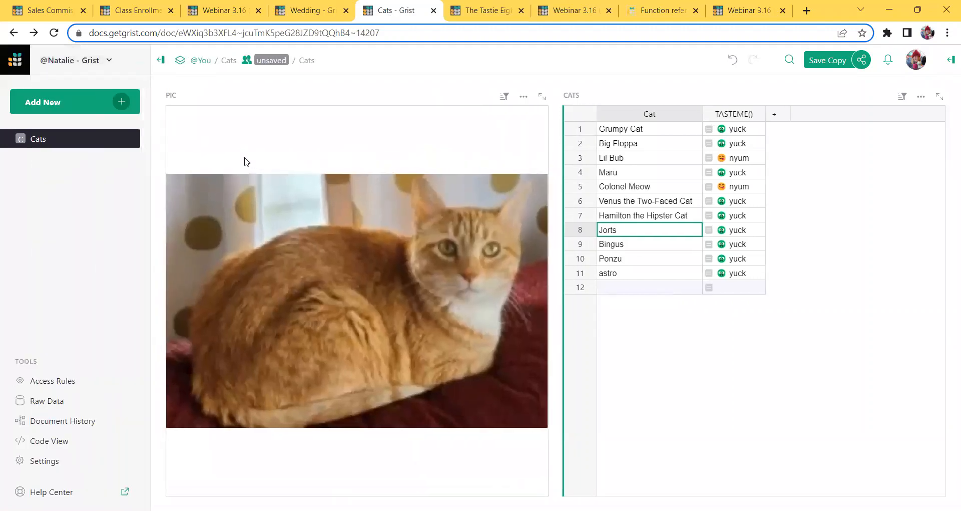
{"action": "left_click", "coordinate": [130, 139]}
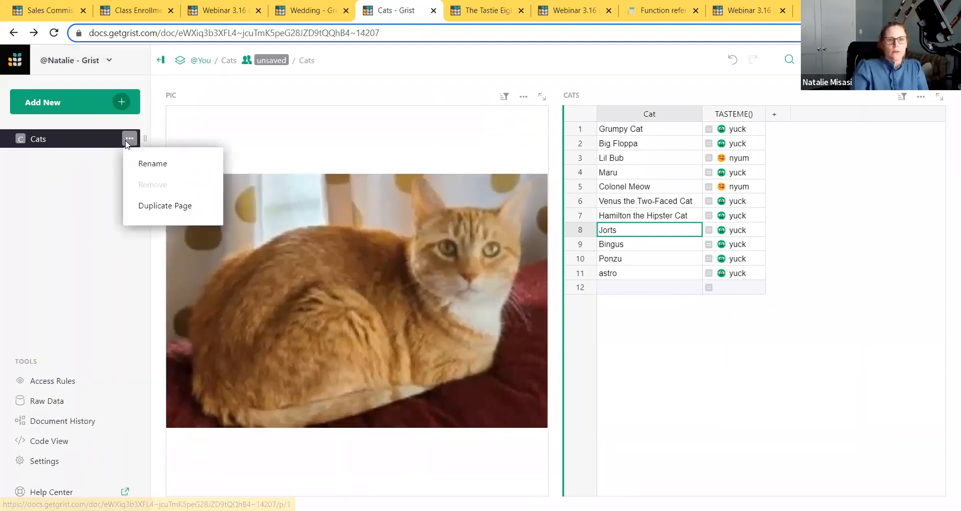
{"action": "left_click", "coordinate": [170, 212]}
{"action": "left_click", "coordinate": [400, 331]}
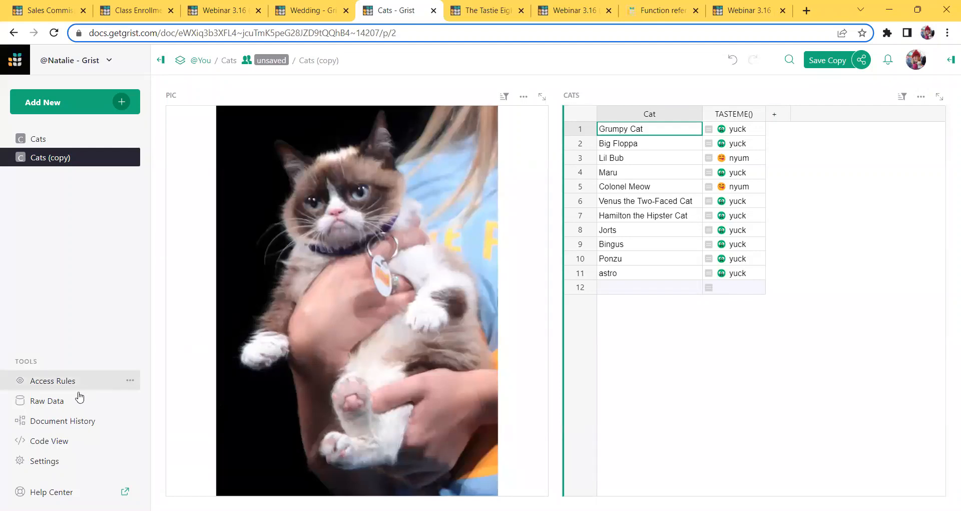
Step: Duplicate the Cats raw data table as "copied table", copying all data in addition to the table structure
{"action": "left_click", "coordinate": [60, 401]}
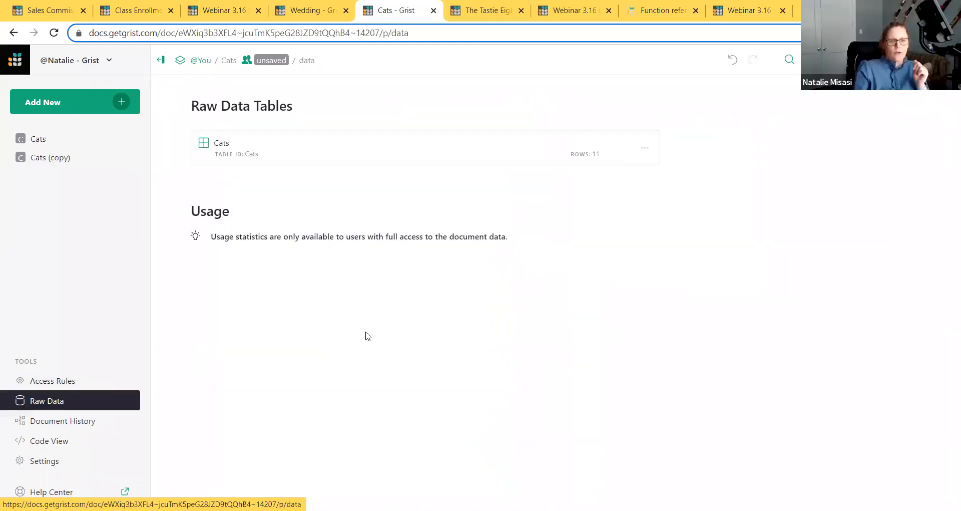
{"action": "left_click", "coordinate": [645, 149]}
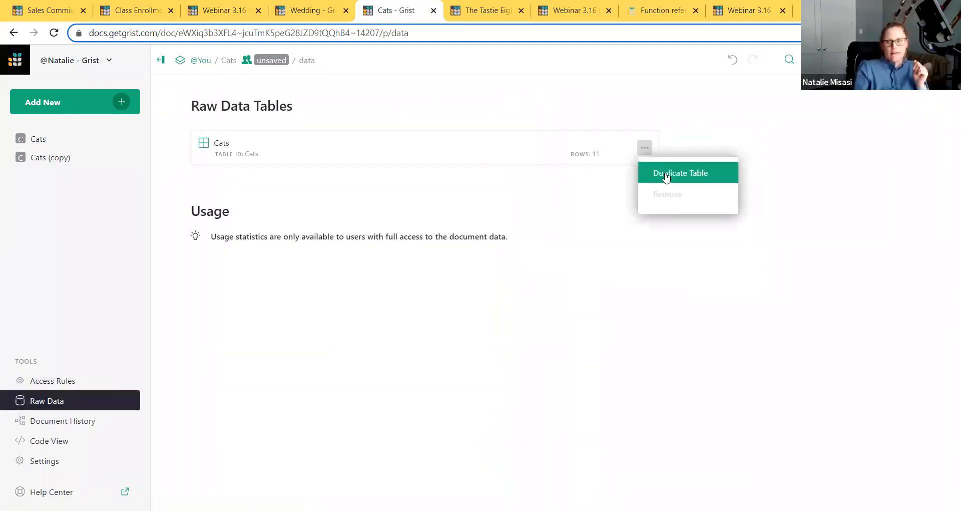
{"action": "left_click", "coordinate": [666, 175]}
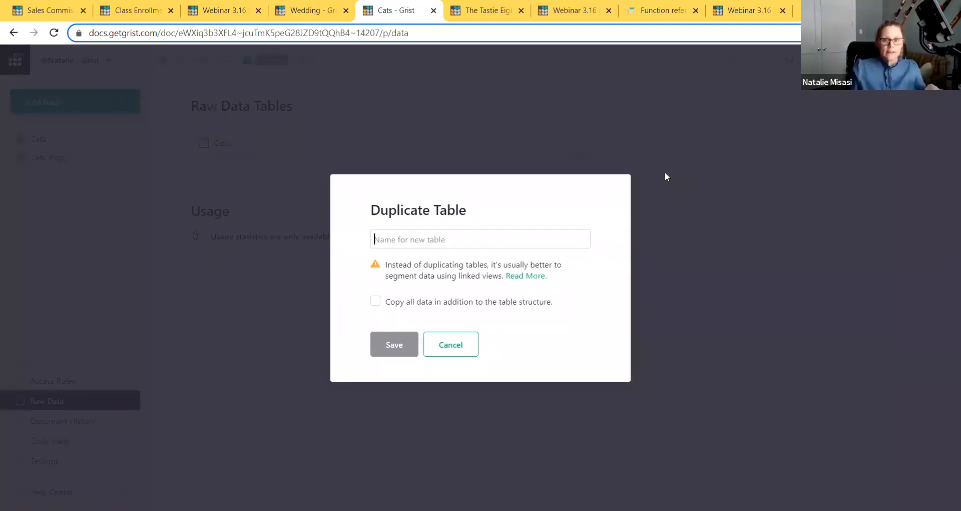
{"action": "type", "text": "copied "}
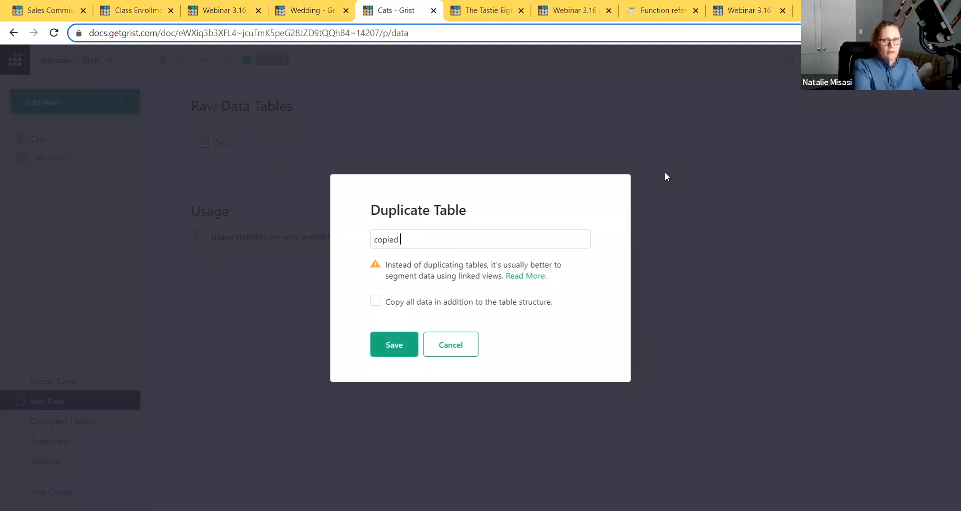
{"action": "type", "text": "table"}
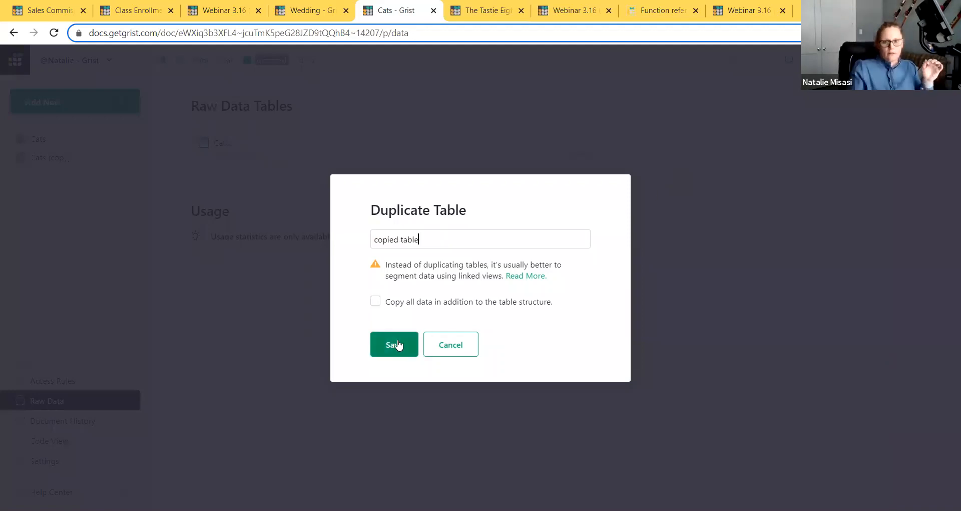
{"action": "left_click", "coordinate": [399, 301]}
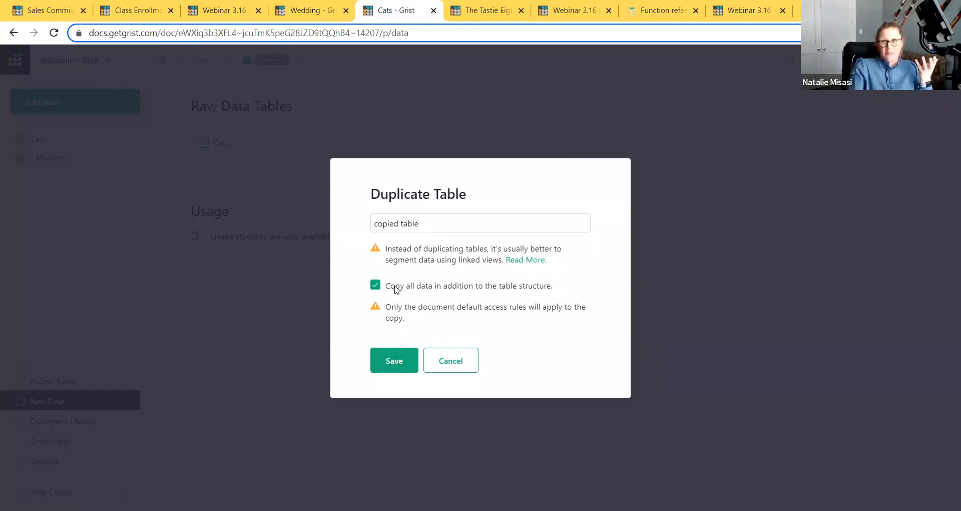
{"action": "left_click", "coordinate": [396, 288]}
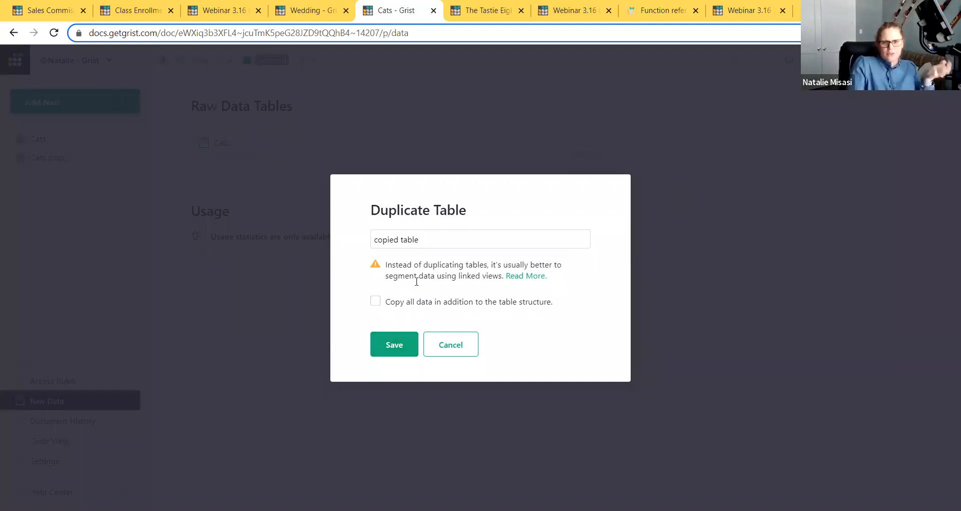
{"action": "left_click", "coordinate": [384, 301]}
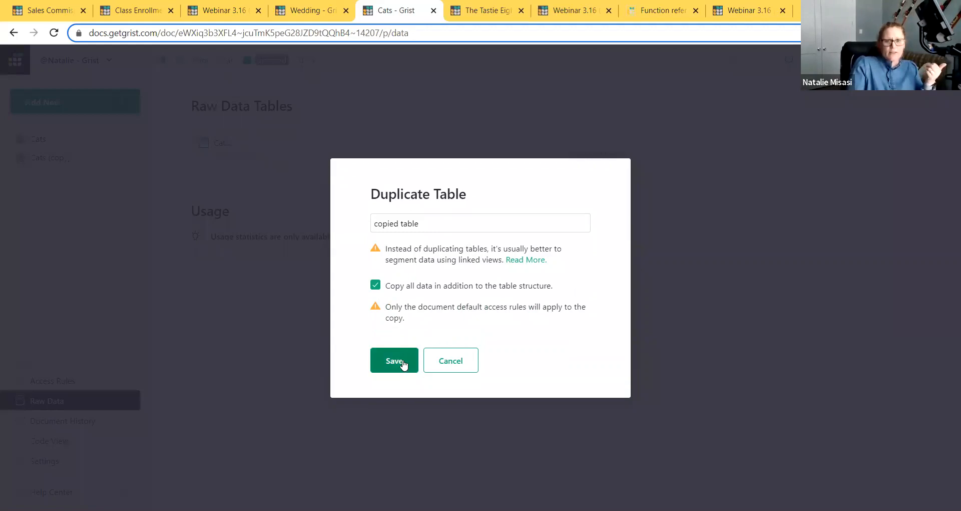
{"action": "left_click", "coordinate": [401, 360]}
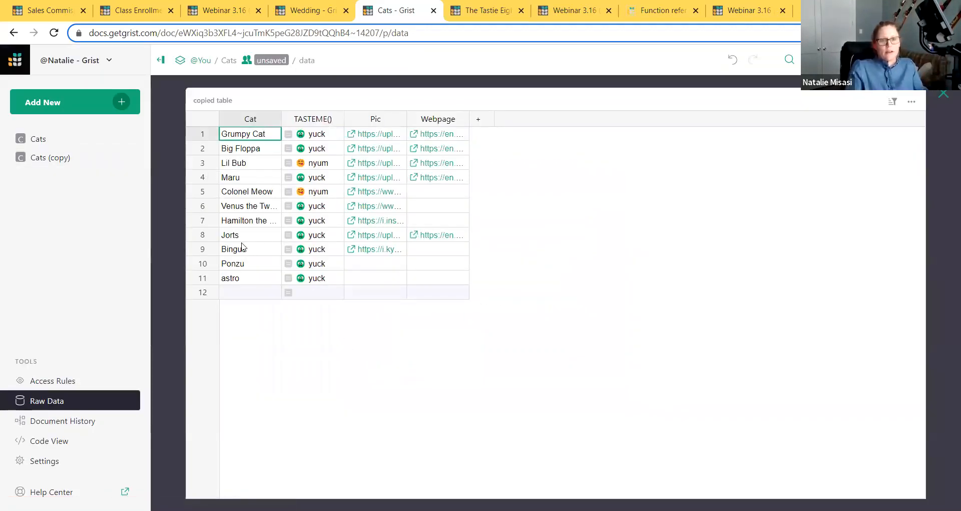
Step: Delete rows 5 to 11, Colonel Meow to astro, from the copied table and close its expanded view
{"action": "left_click_drag", "start_coordinate": [196, 192], "coordinate": [203, 278]}
{"action": "right_click", "coordinate": [208, 271]}
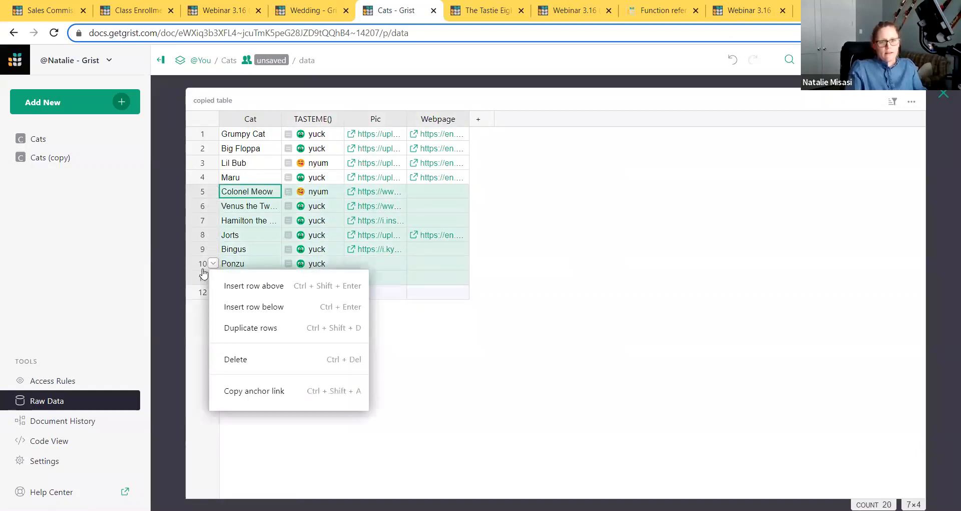
{"action": "left_click", "coordinate": [256, 360]}
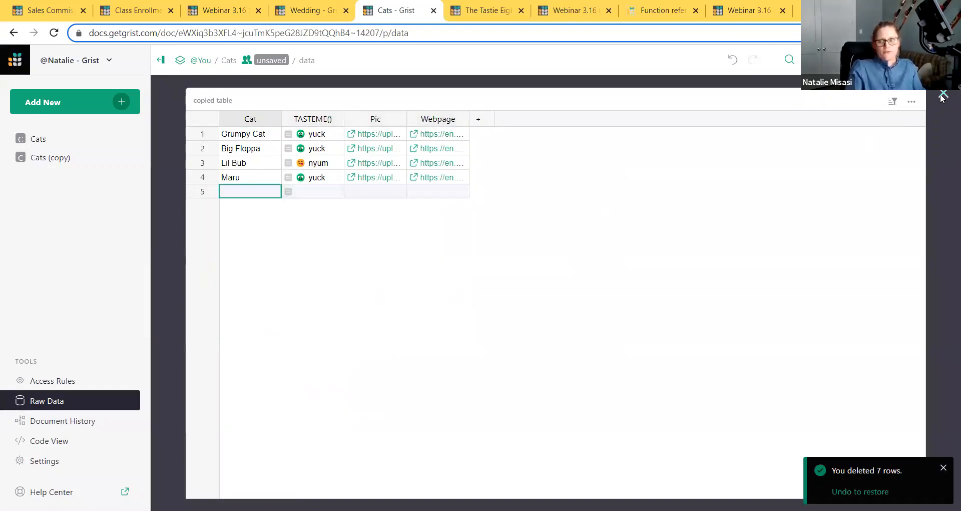
{"action": "key", "text": "Escape"}
Step: Check the rows of the original Cats raw data table and look at the options available for it
{"action": "left_click", "coordinate": [321, 148]}
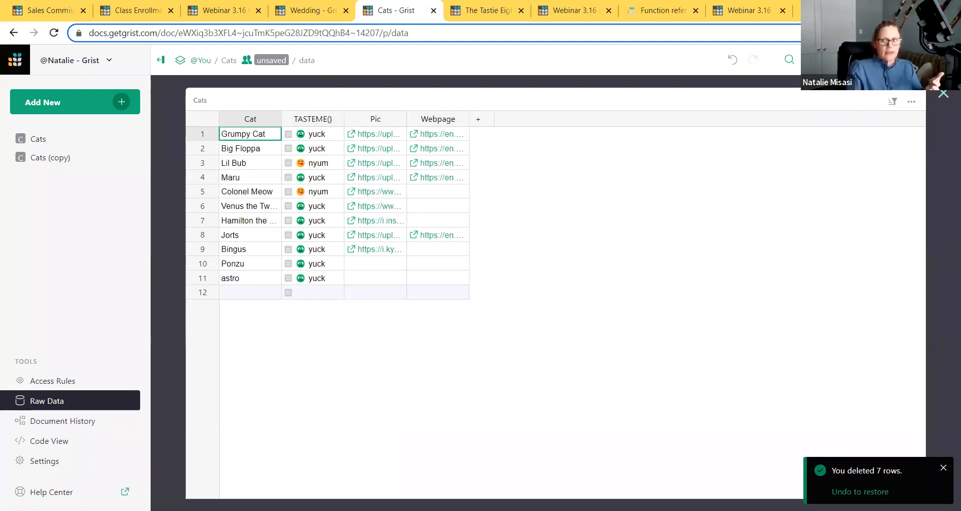
{"action": "key", "text": "Escape"}
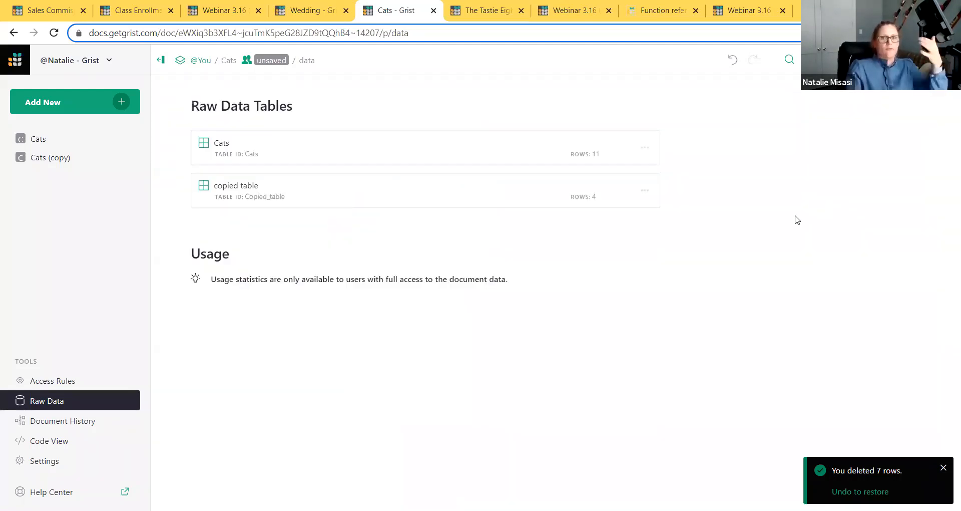
{"action": "left_click", "coordinate": [645, 149]}
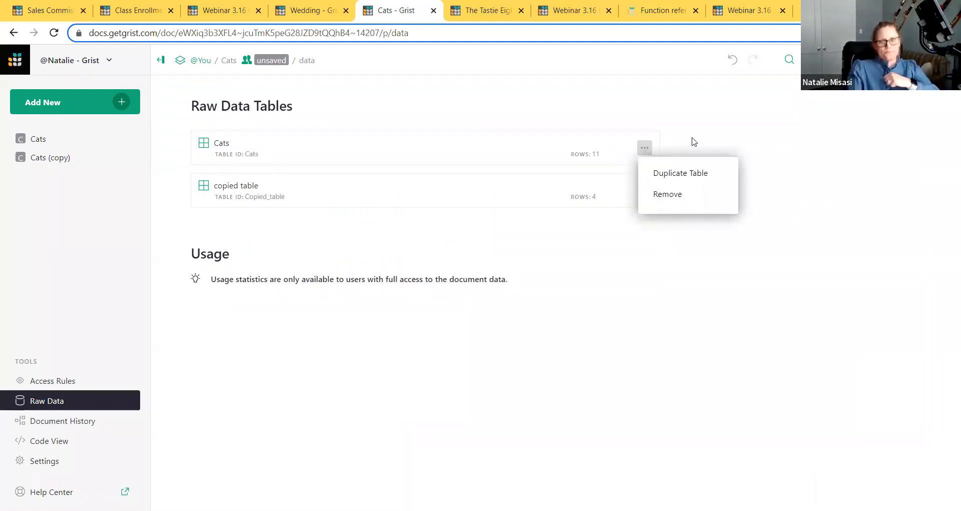
{"action": "left_click", "coordinate": [89, 124]}
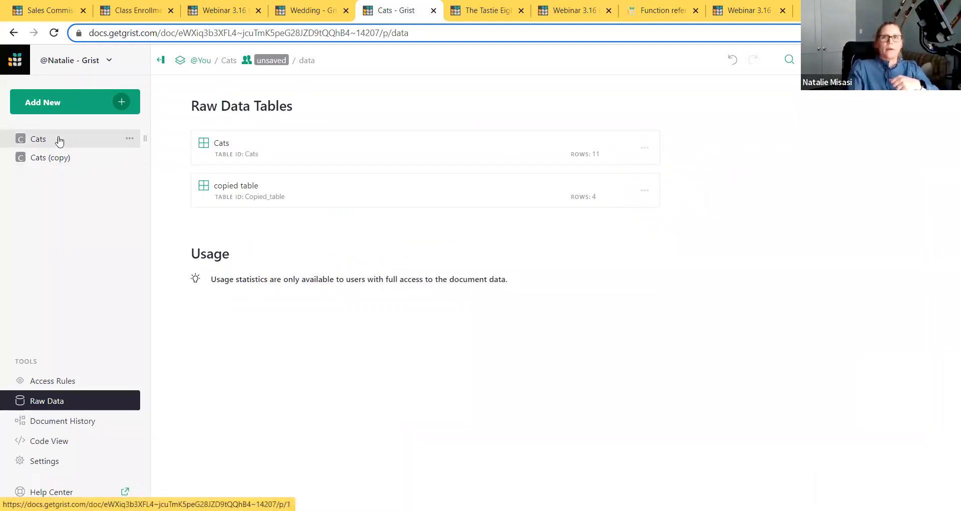
Step: Compare the duplicated Cats page with the original Cats page and view the original page's options
{"action": "left_click", "coordinate": [60, 159]}
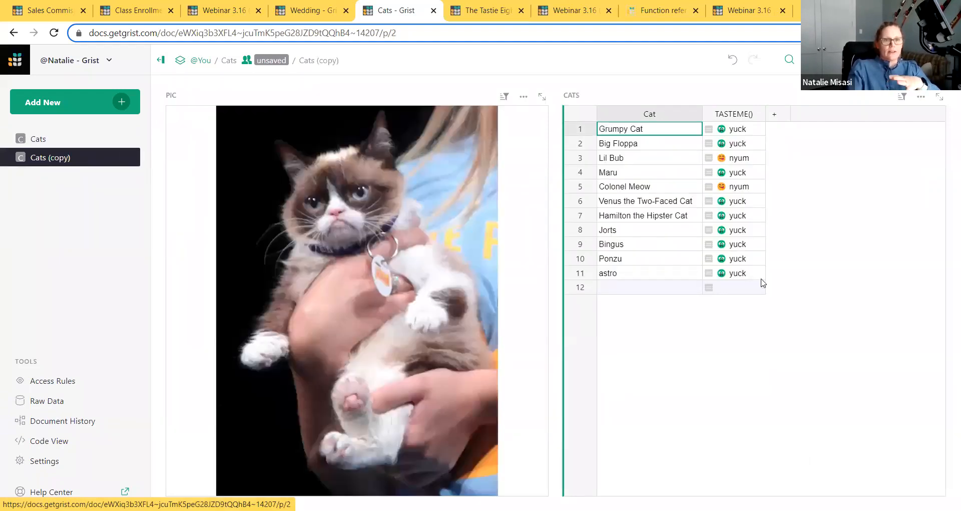
{"action": "left_click", "coordinate": [49, 143]}
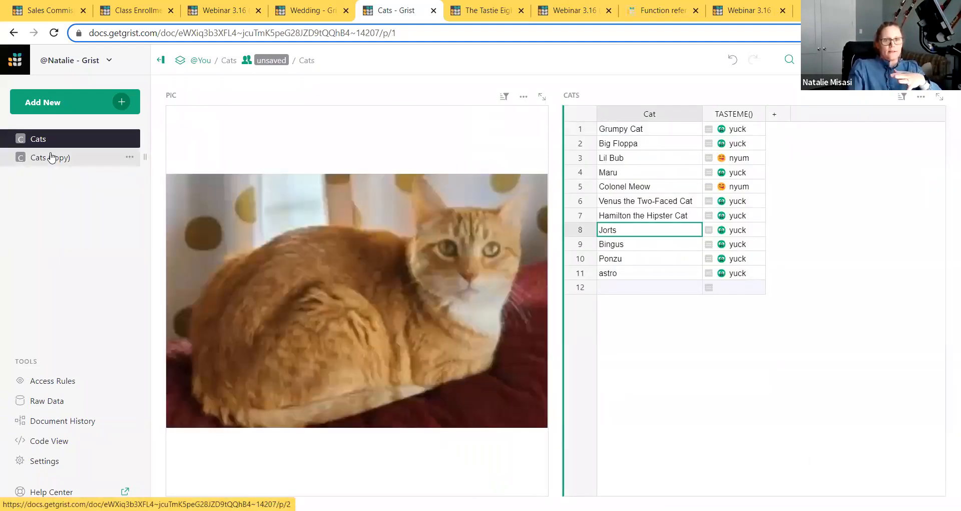
{"action": "left_click", "coordinate": [130, 139]}
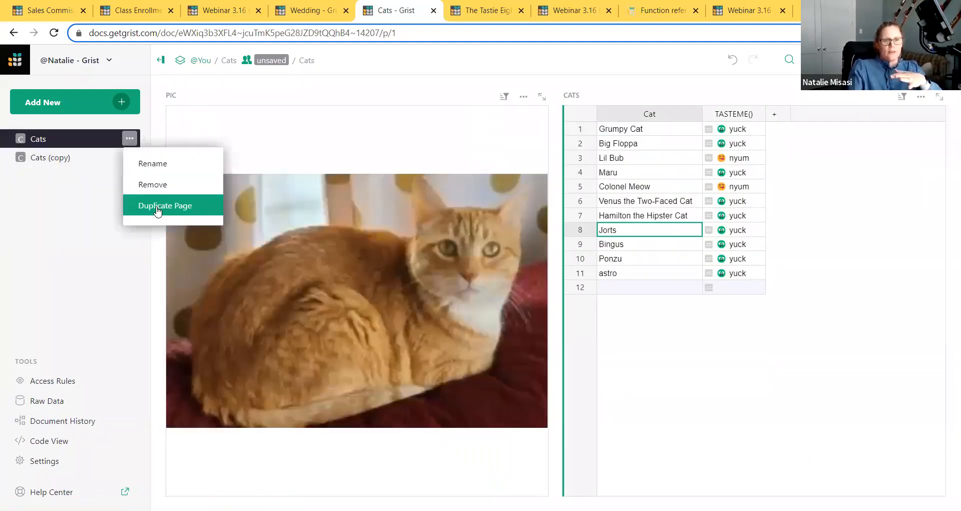
Step: Delete rows 8 to 11, Jorts to astro, on the Cats (copy) page and check the original Cats page
{"action": "left_click", "coordinate": [61, 158]}
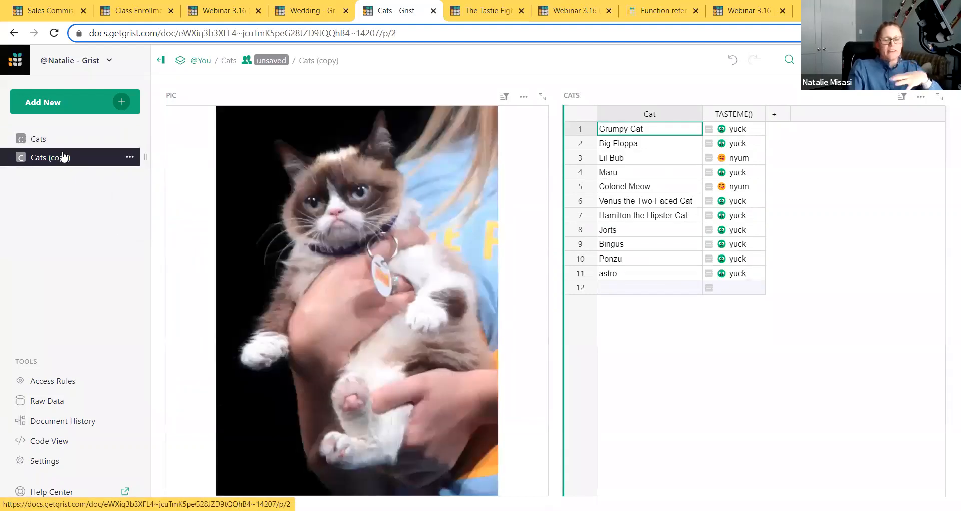
{"action": "left_click_drag", "start_coordinate": [580, 229], "coordinate": [586, 272]}
{"action": "left_click", "coordinate": [590, 274]}
{"action": "left_click", "coordinate": [641, 368]}
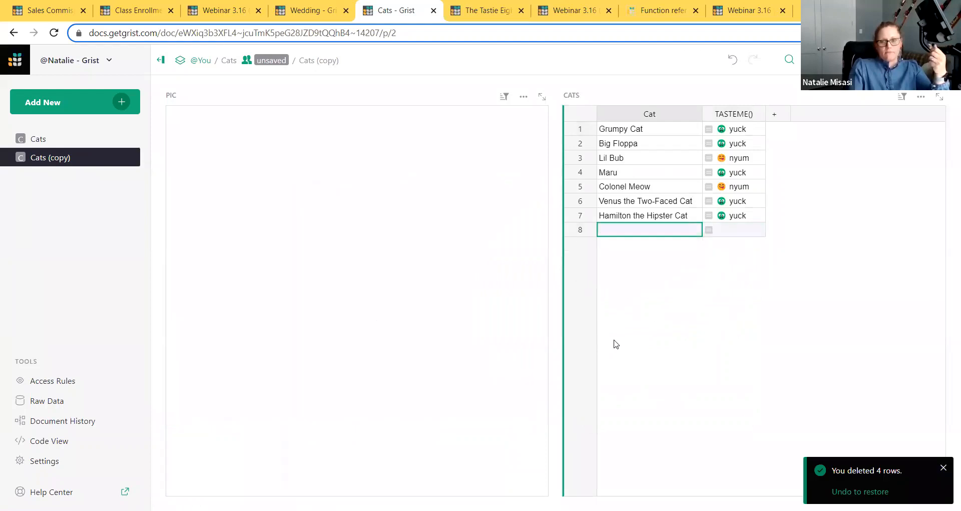
{"action": "left_click", "coordinate": [40, 139]}
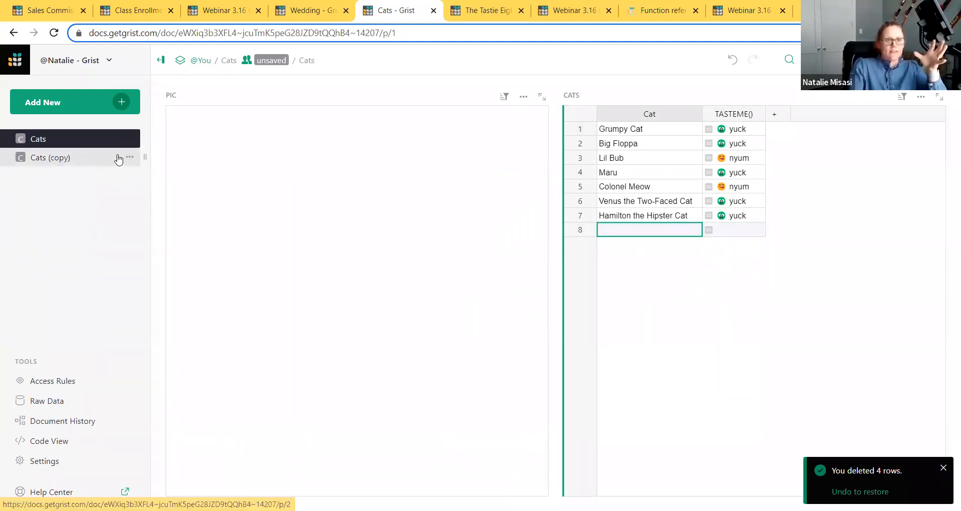
Step: Check the document's raw data tables and view the widget type and data options of the PIC widget on the Cats page
{"action": "left_click", "coordinate": [91, 386]}
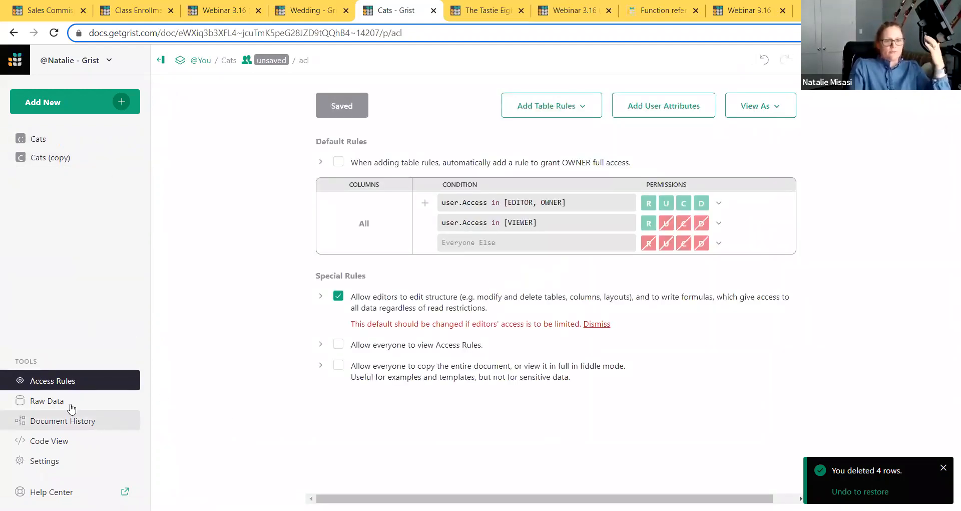
{"action": "left_click", "coordinate": [75, 400]}
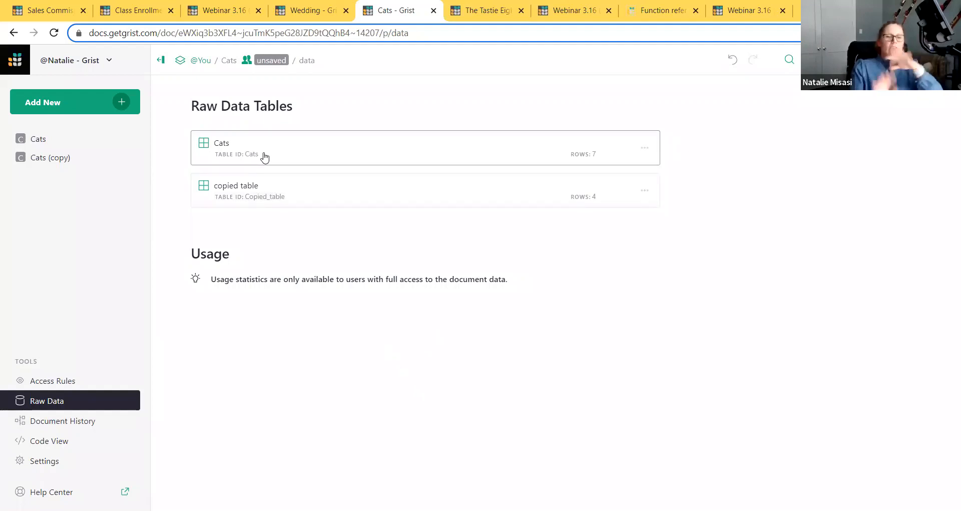
{"action": "left_click", "coordinate": [52, 144]}
{"action": "left_click", "coordinate": [373, 204]}
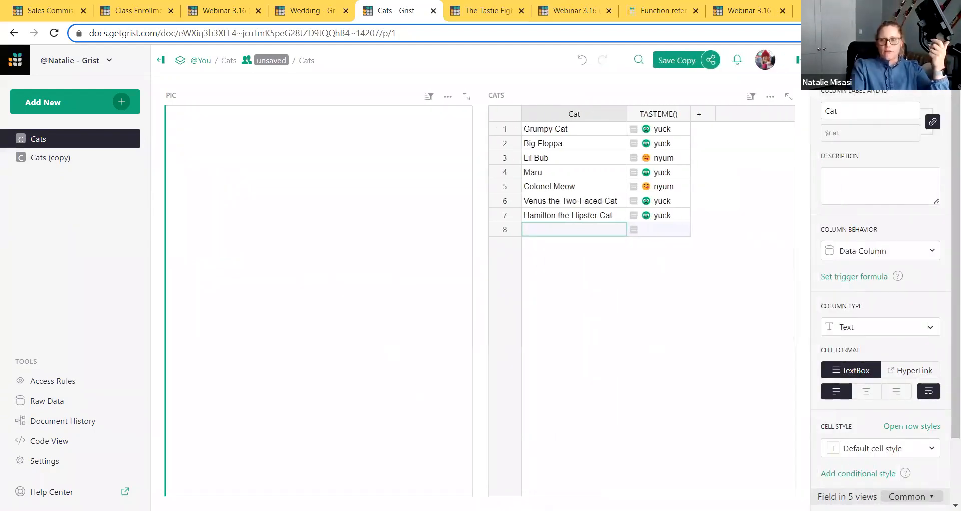
{"action": "left_click", "coordinate": [862, 176]}
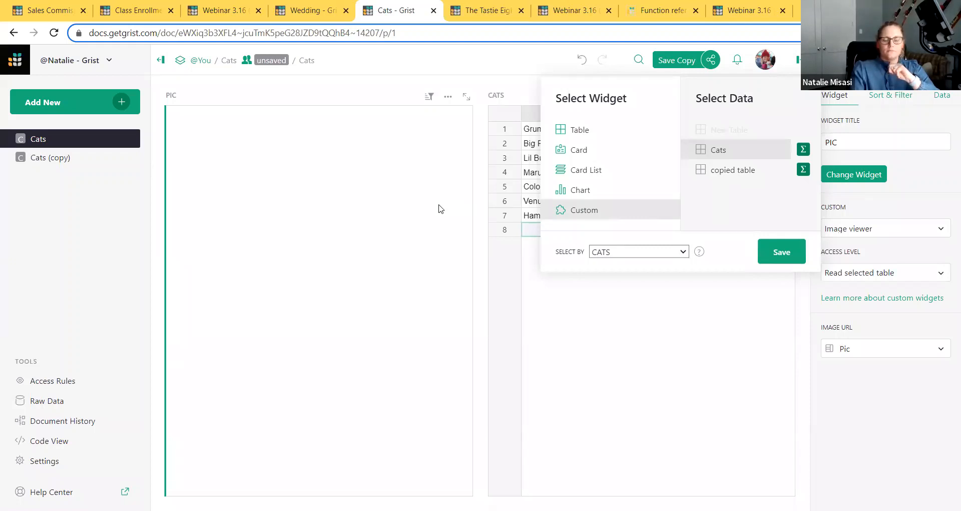
{"action": "left_click", "coordinate": [335, 88]}
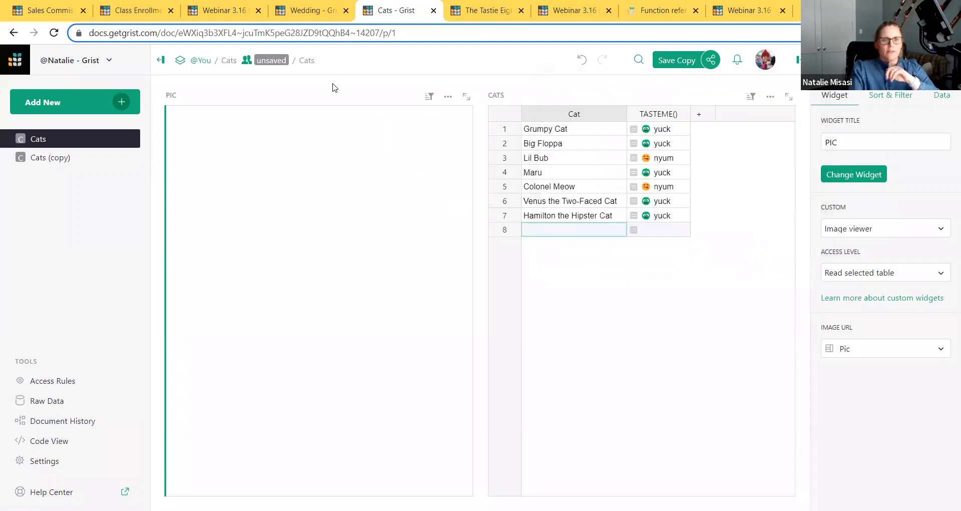
Step: Switch to the Webinar 3.16 (Class Enrollment) document and display its Enrollment View page
{"action": "left_click", "coordinate": [211, 10]}
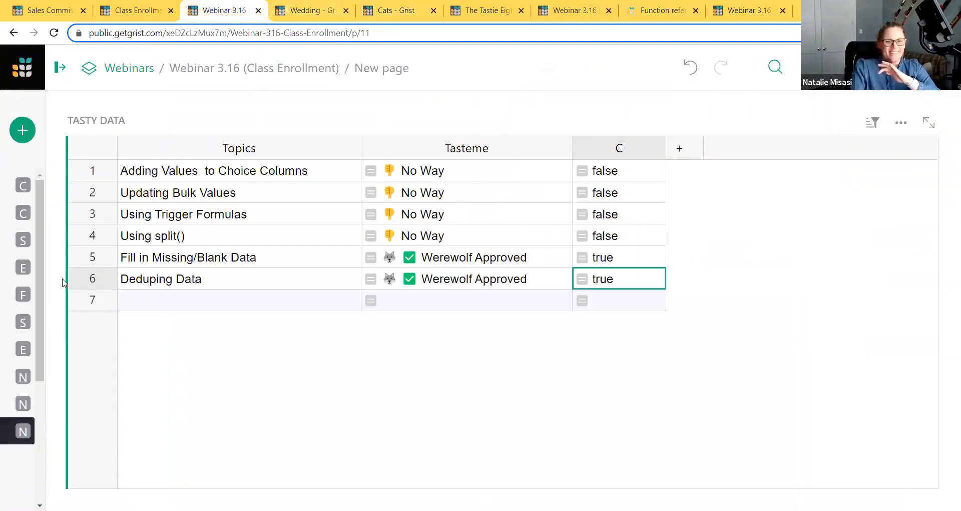
{"action": "left_click", "coordinate": [60, 67]}
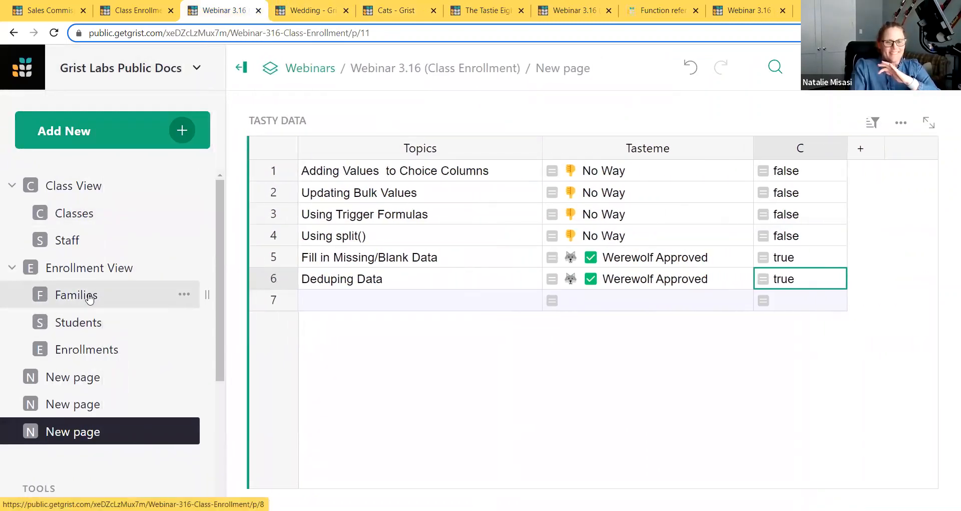
{"action": "left_click", "coordinate": [89, 296]}
{"action": "left_click", "coordinate": [62, 320]}
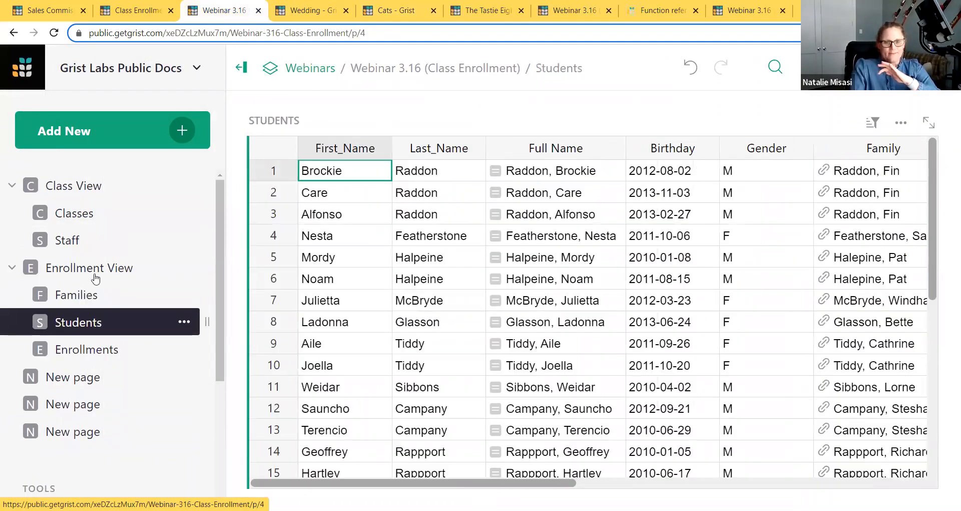
{"action": "left_click", "coordinate": [96, 278]}
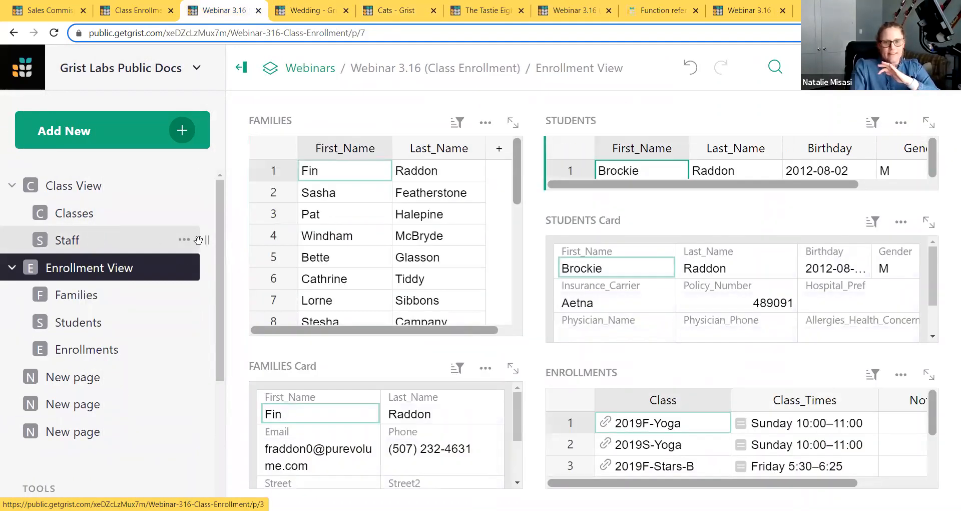
Step: Duplicate the Enrollment View page as Enrollment View (copy)
{"action": "left_click", "coordinate": [185, 268]}
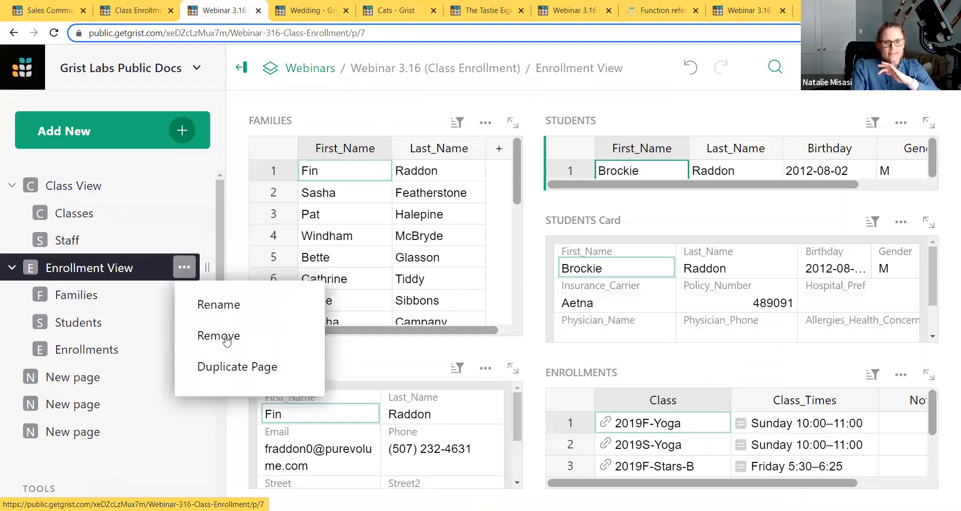
{"action": "left_click", "coordinate": [225, 369]}
{"action": "left_click", "coordinate": [376, 354]}
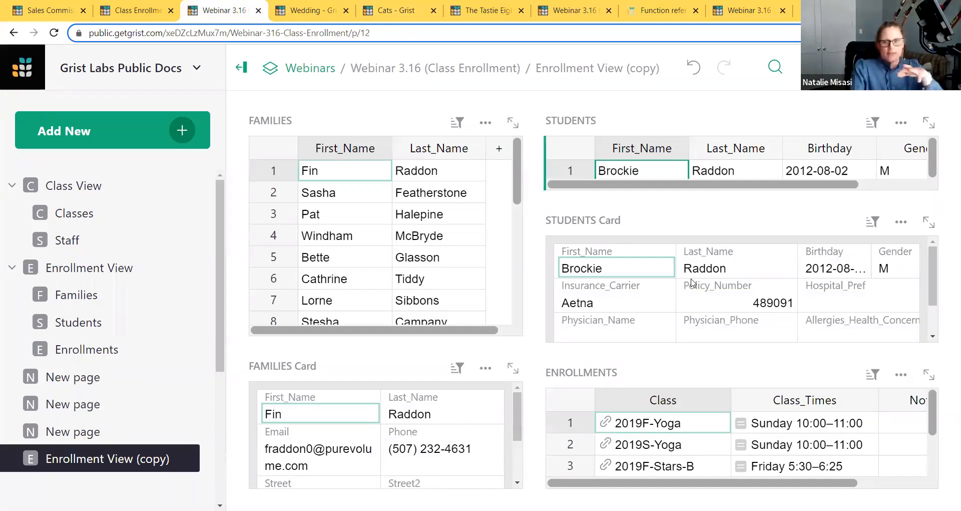
Step: Change the STUDENTS Card widget on the copied page to Families data, selected by STUDENTS • Family, and recheck its widget options
{"action": "left_click", "coordinate": [692, 282]}
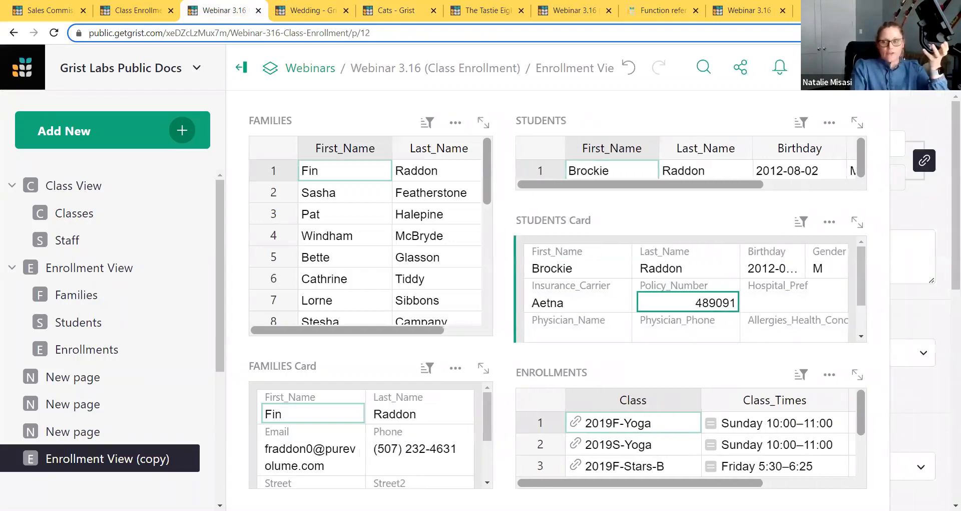
{"action": "left_click", "coordinate": [806, 244]}
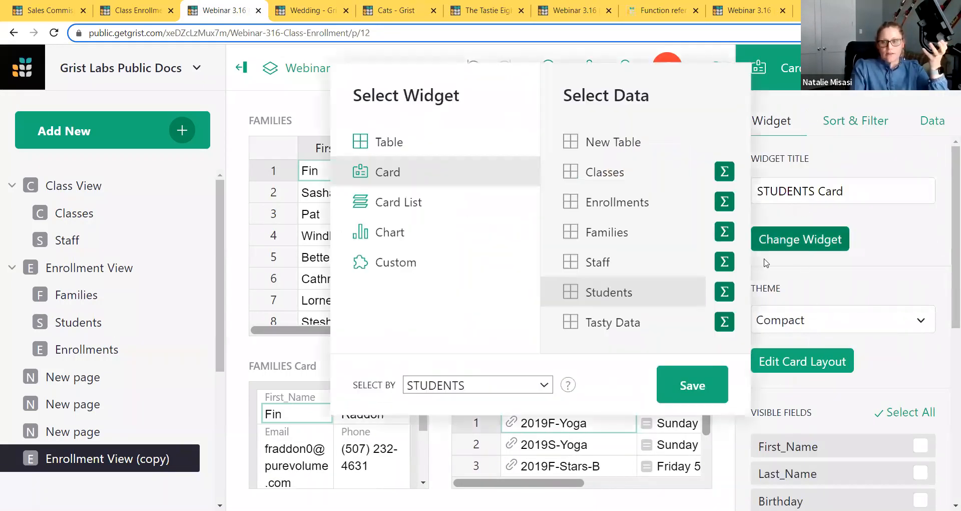
{"action": "left_click", "coordinate": [615, 234]}
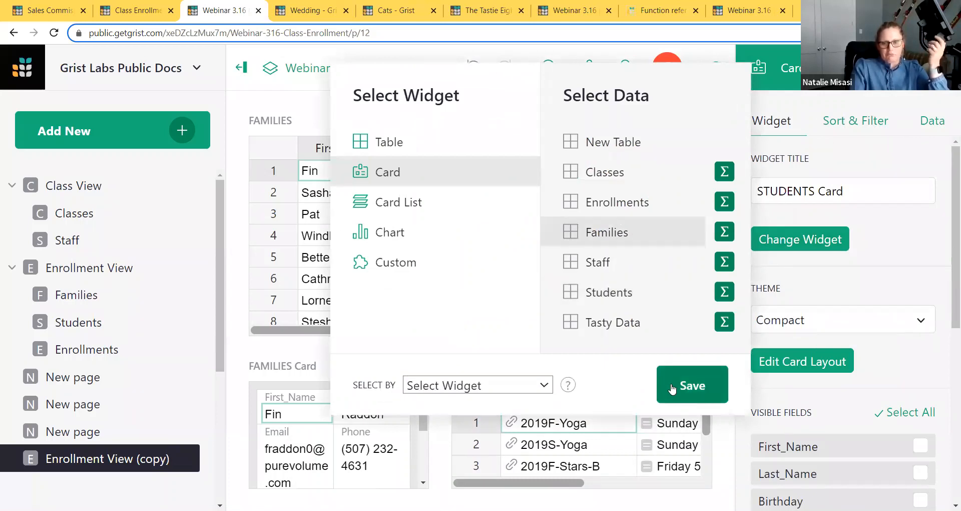
{"action": "left_click", "coordinate": [496, 385]}
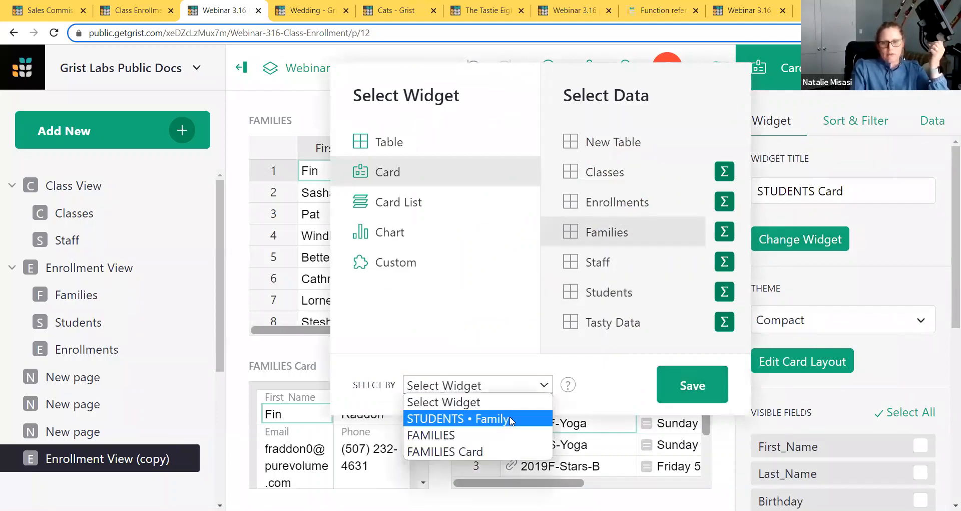
{"action": "left_click", "coordinate": [691, 388]}
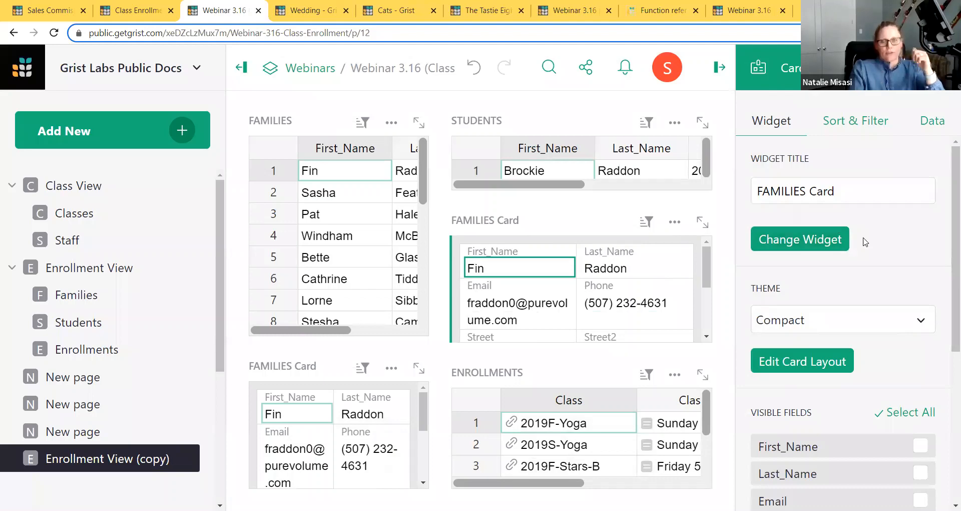
{"action": "left_click", "coordinate": [827, 245]}
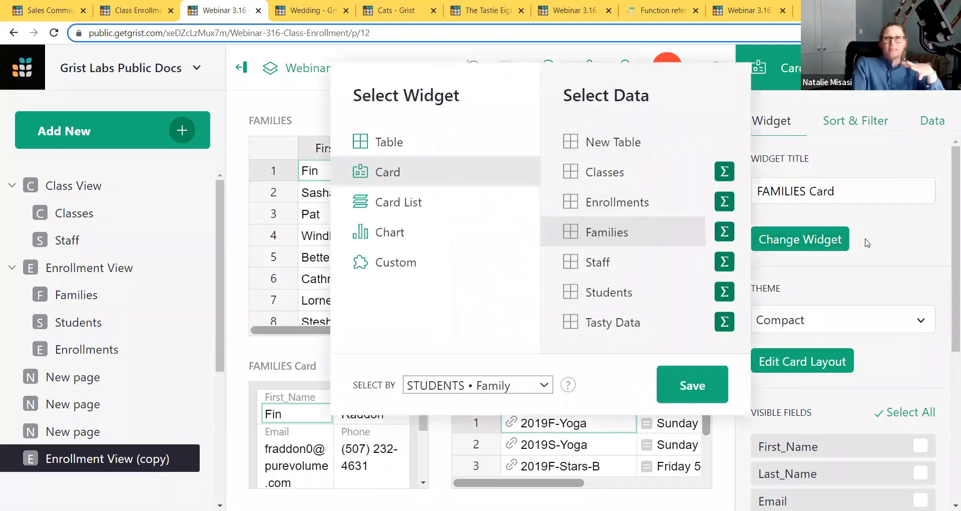
{"action": "left_click", "coordinate": [872, 237]}
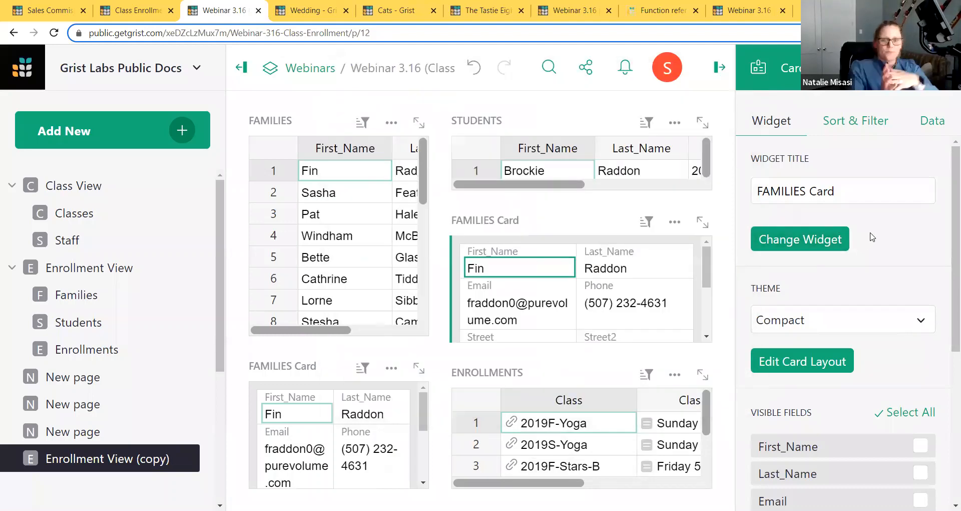